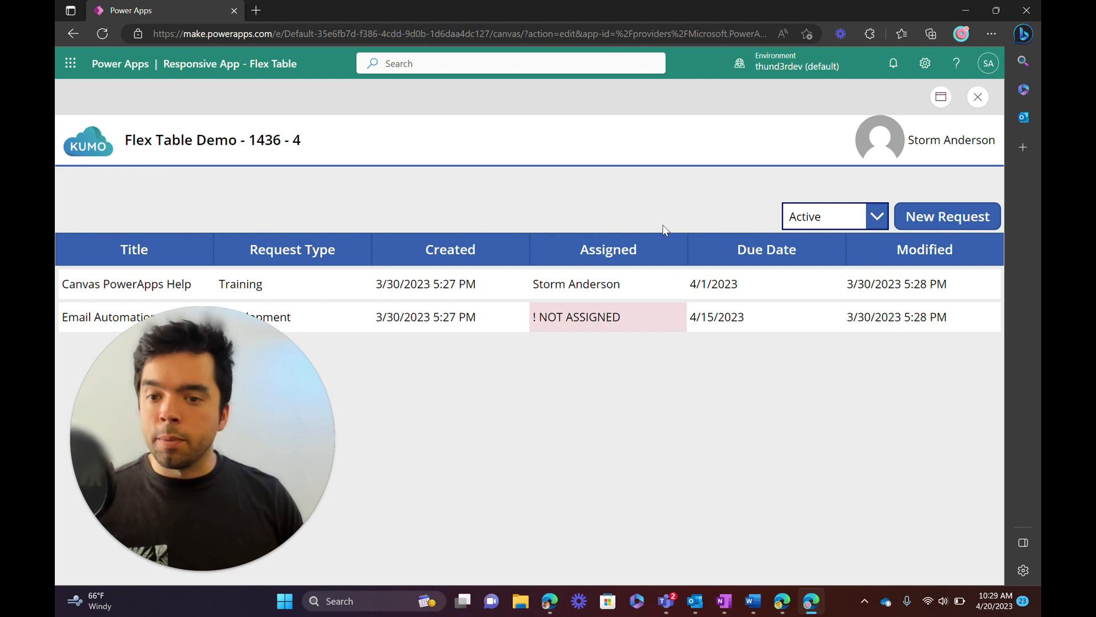
- Preview the new-request form and the Canvas PowerApps Help edit form, cancelling each, and leave the app preview
click(919, 219)
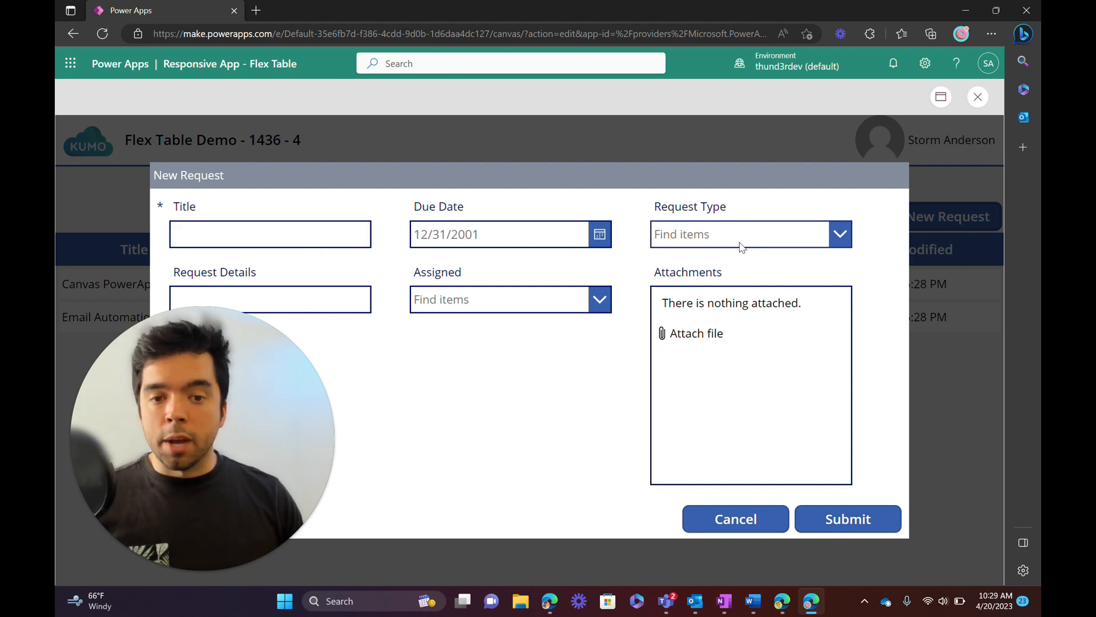
click(748, 521)
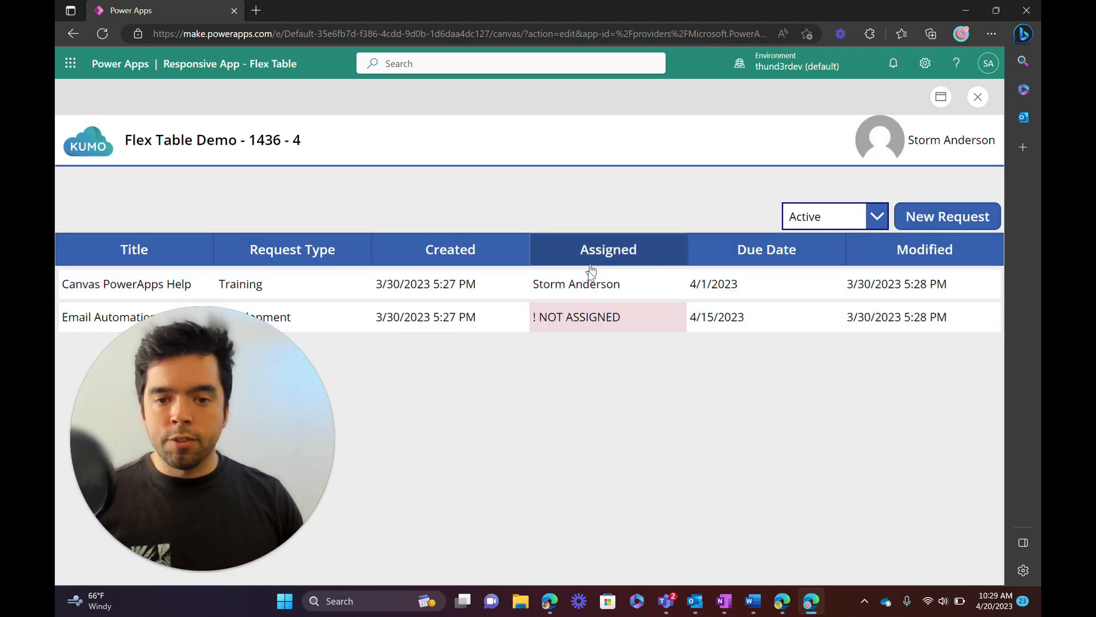
click(588, 287)
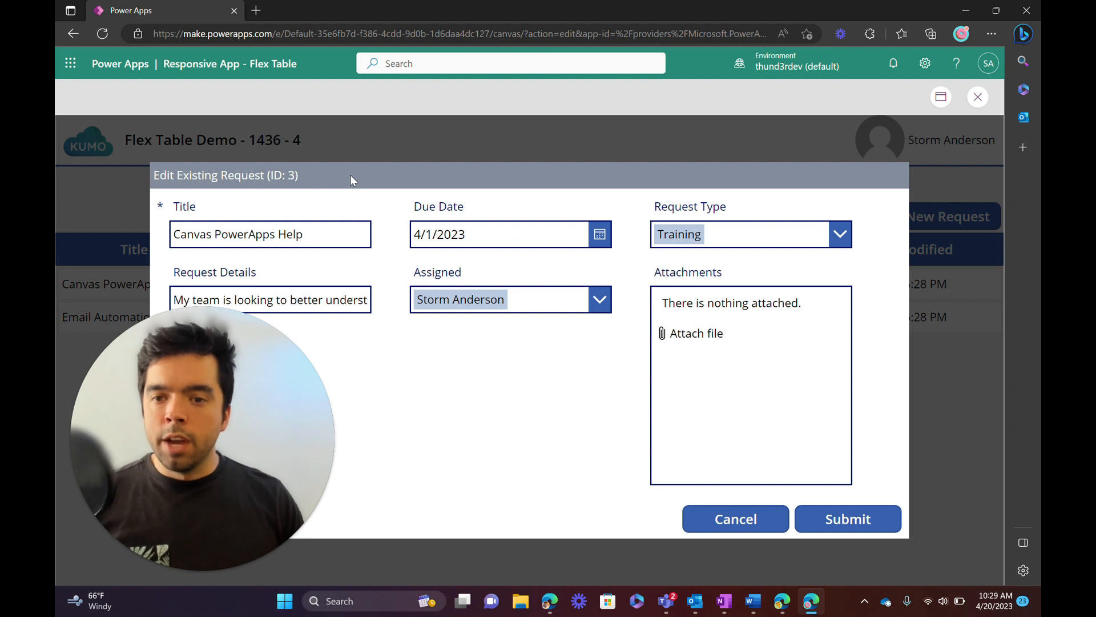
click(759, 521)
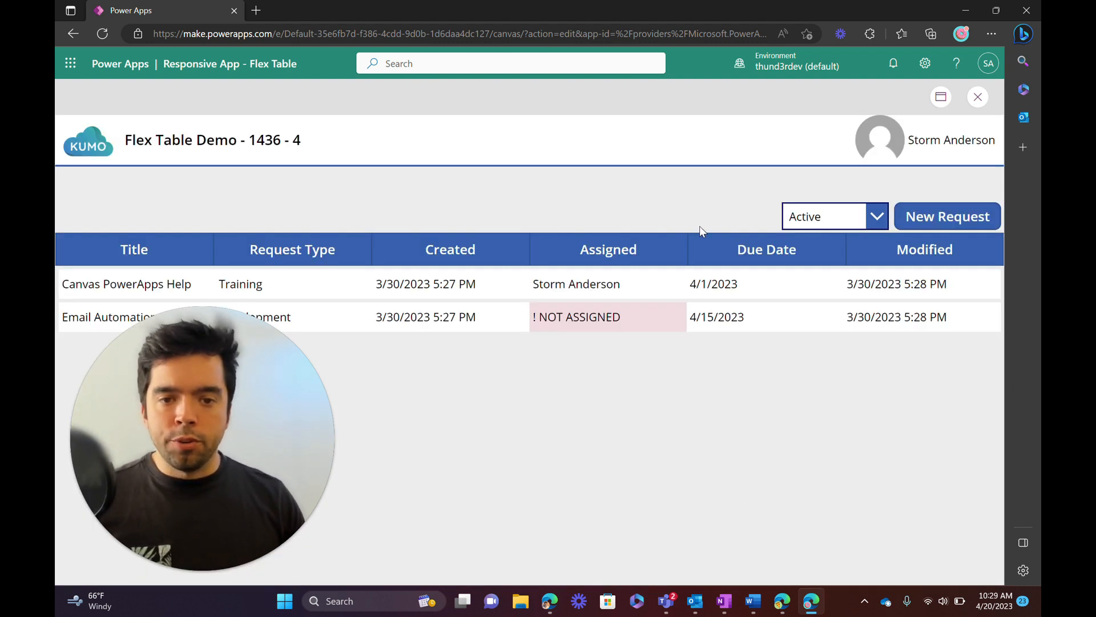
key(Escape)
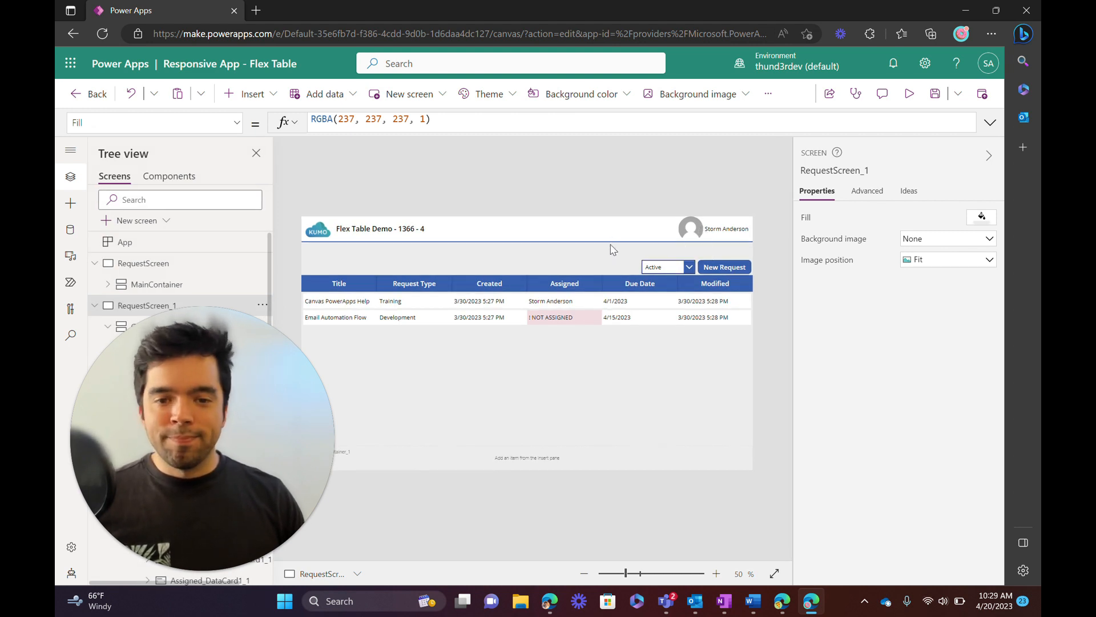
click(209, 268)
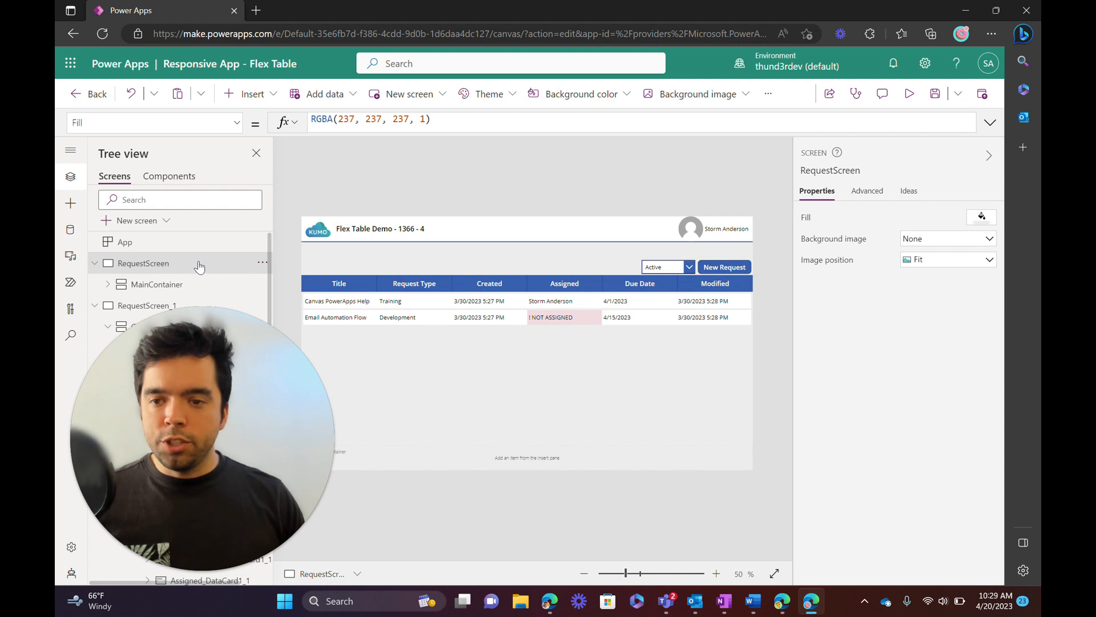
click(192, 570)
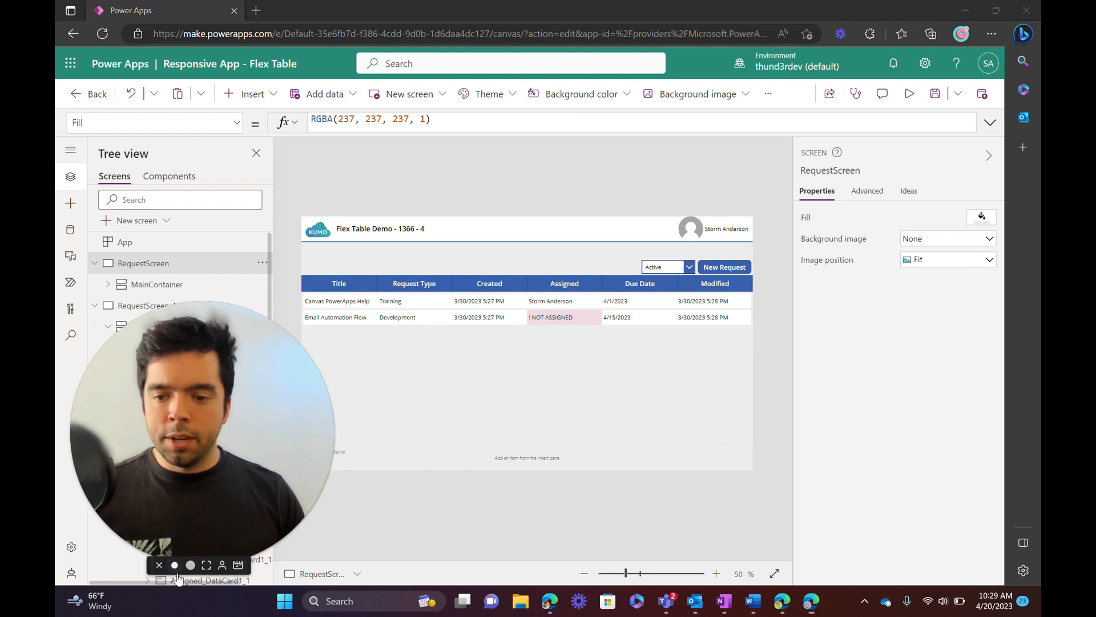
drag(169, 507, 193, 513)
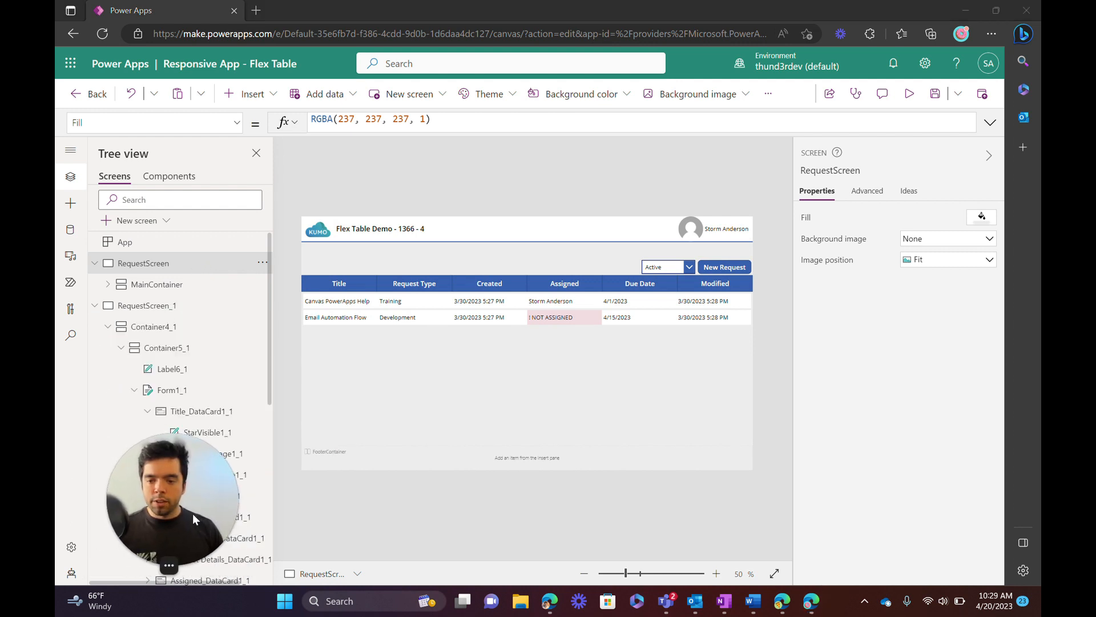
- Collapse RequestScreen_1 and BodyContainer in the tree so that only MainContainer's top-level elements on RequestScreen are listed
click(628, 263)
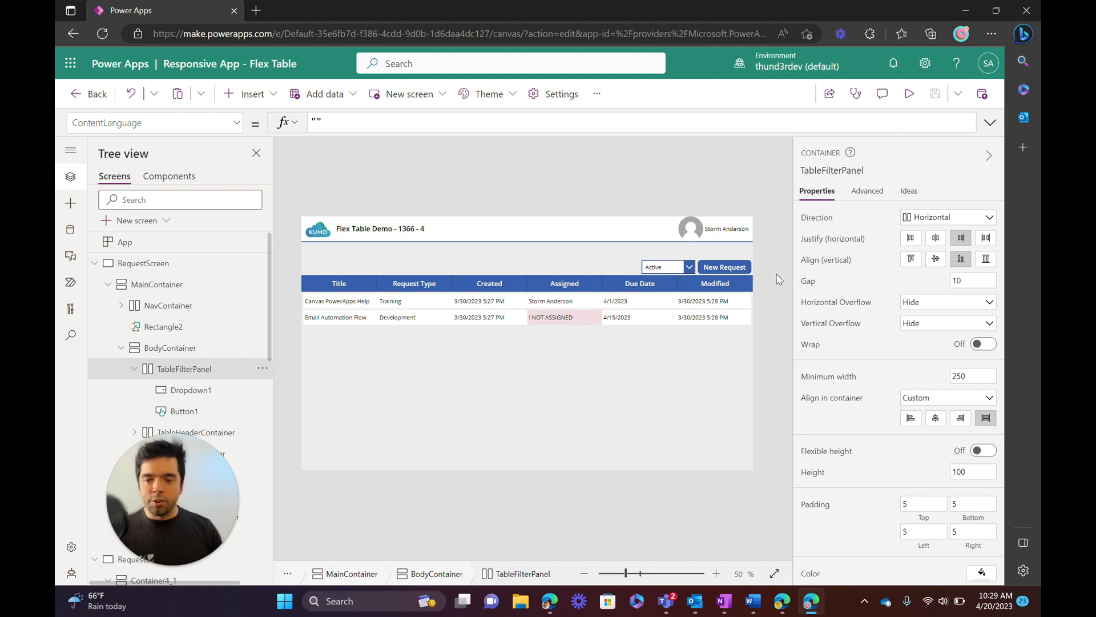
click(108, 285)
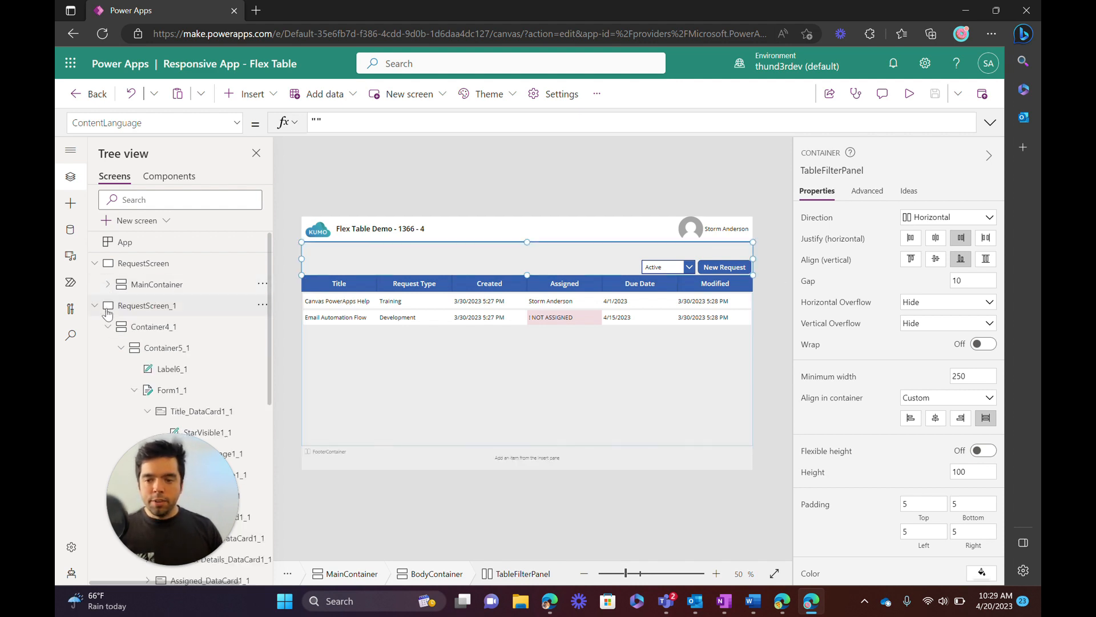
click(94, 305)
click(153, 266)
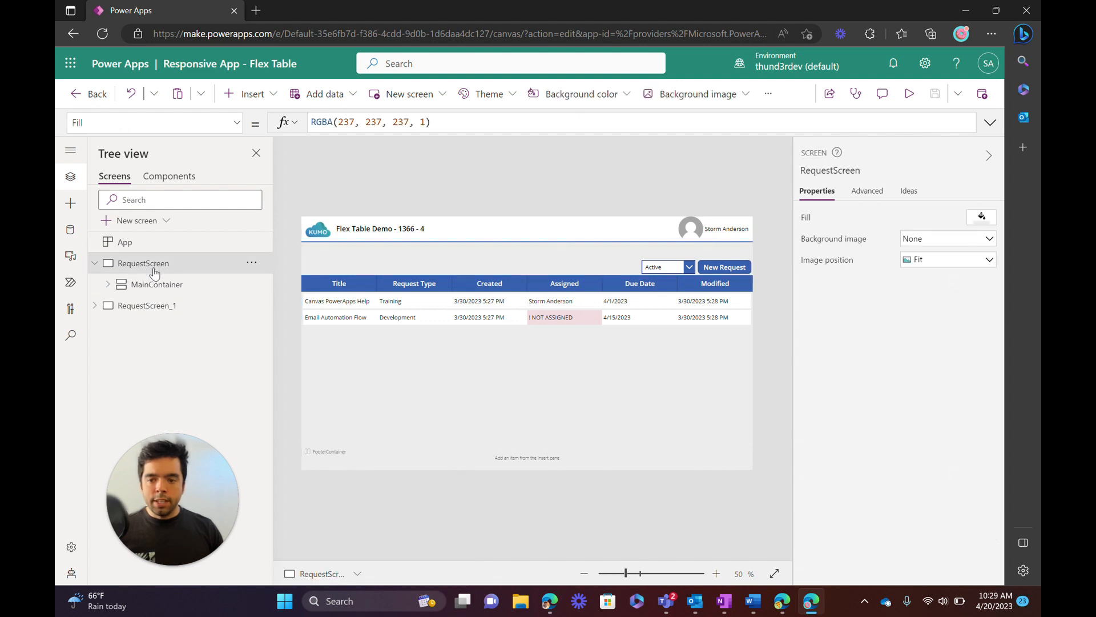
click(156, 290)
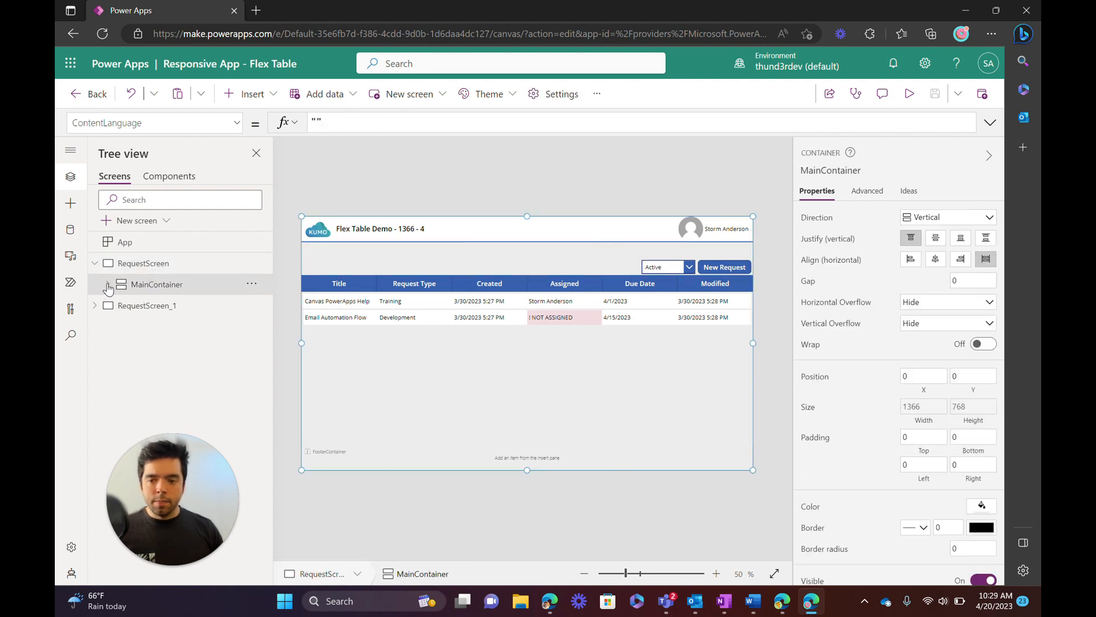
click(108, 284)
click(121, 306)
click(121, 306)
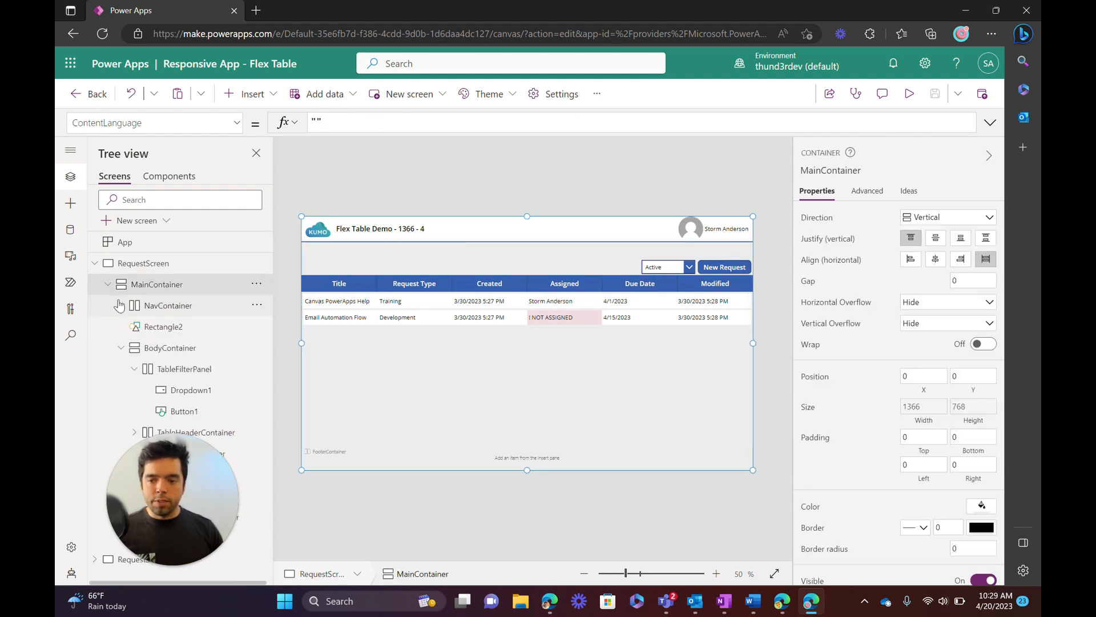
click(121, 348)
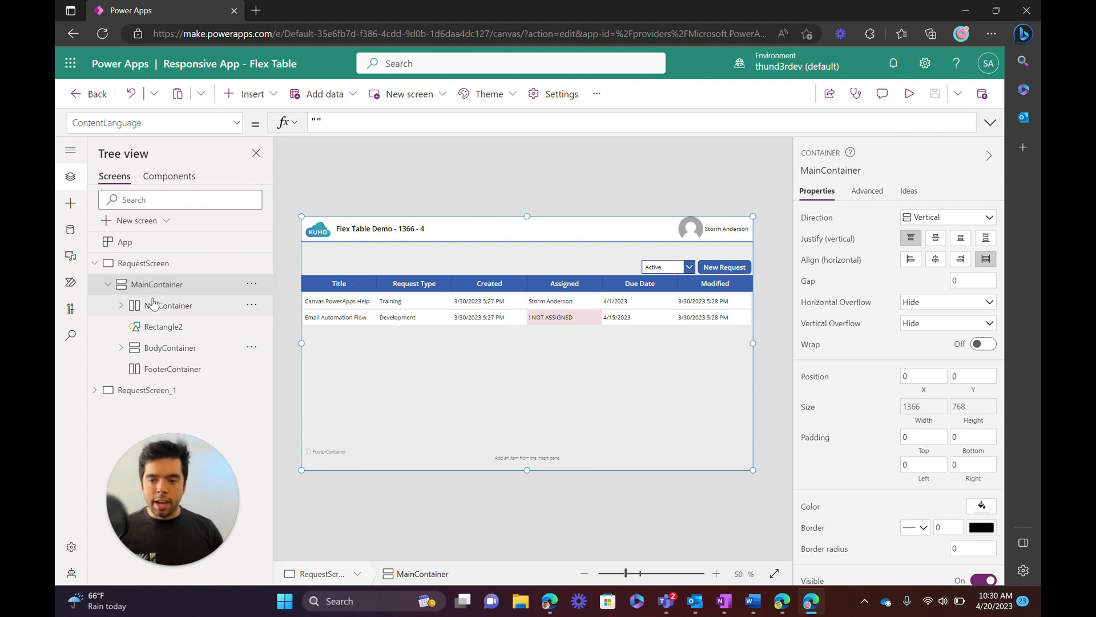
- Examine the NavContainer, Rectangle2, BodyContainer and FooterContainer areas on the canvas, and collapse and select MainContainer
click(179, 307)
click(180, 329)
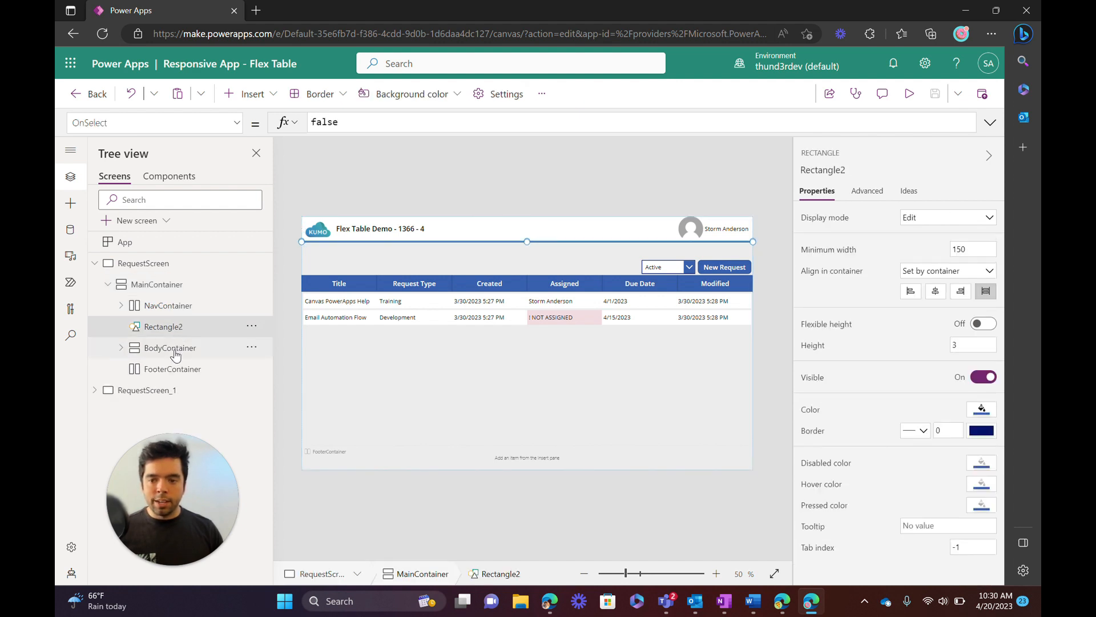
click(170, 348)
click(175, 371)
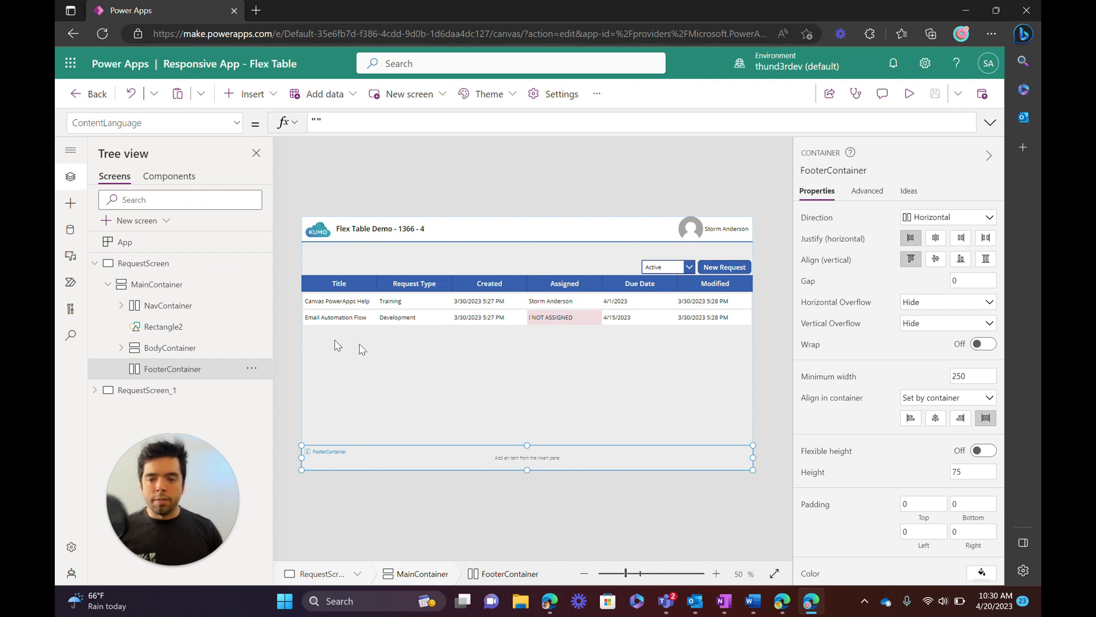
click(186, 354)
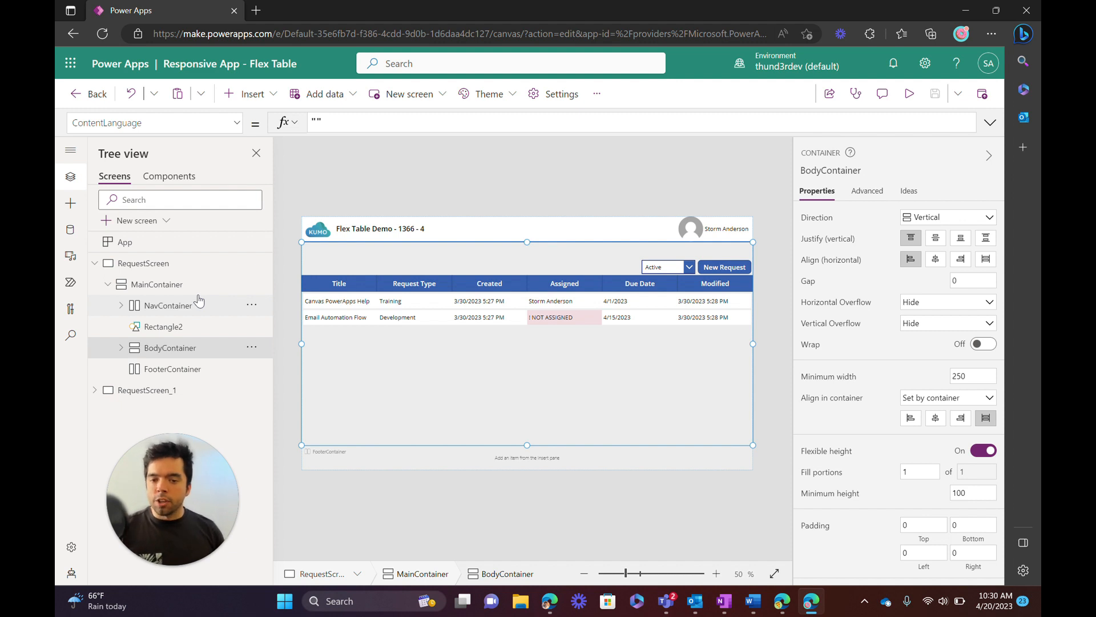
click(108, 283)
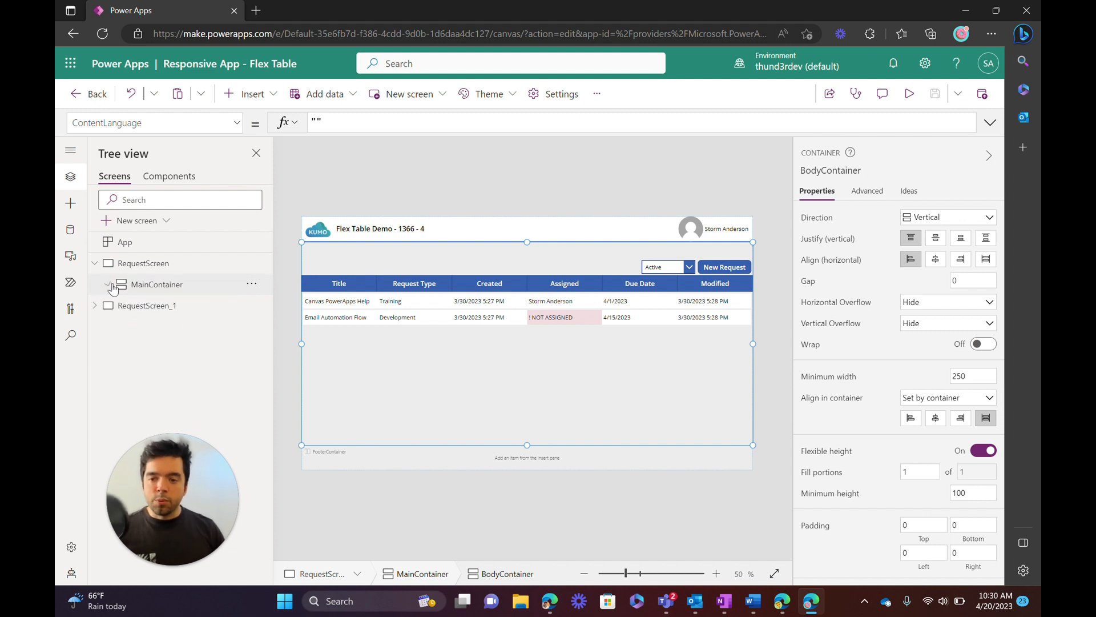
click(186, 290)
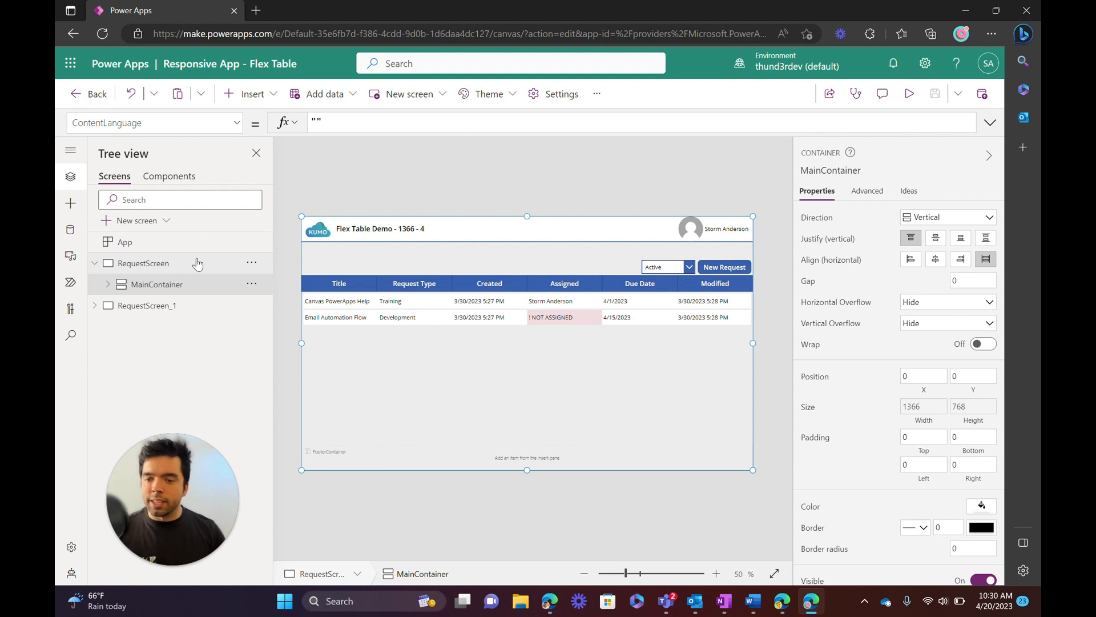
- Insert a vertical container directly on RequestScreen, outside MainContainer
click(198, 262)
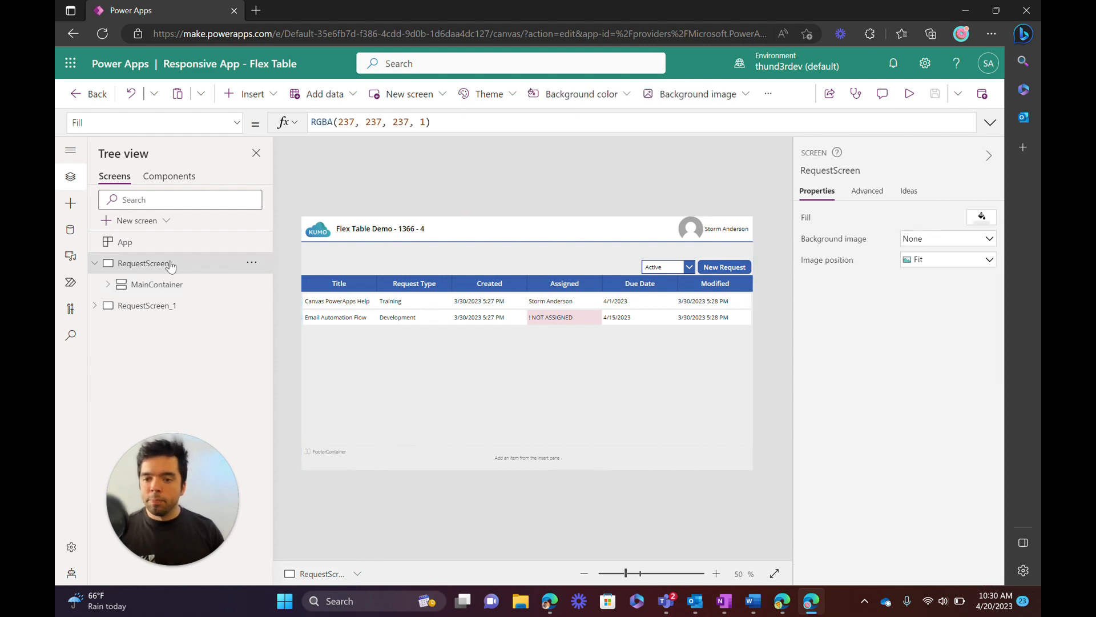
click(242, 94)
scroll(296, 280, down, 3)
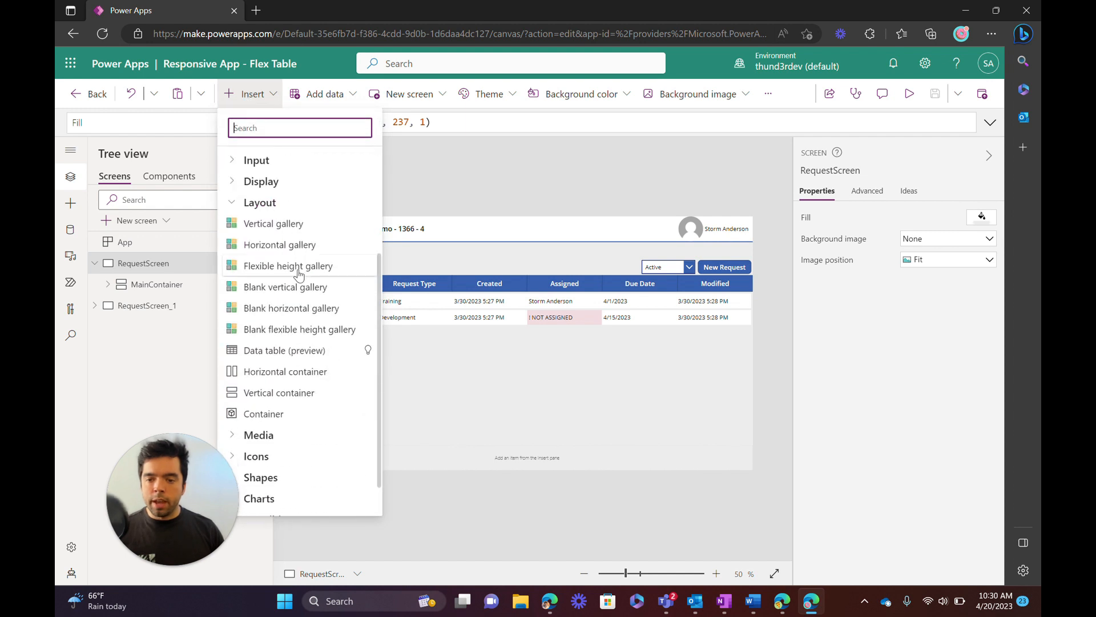
click(297, 393)
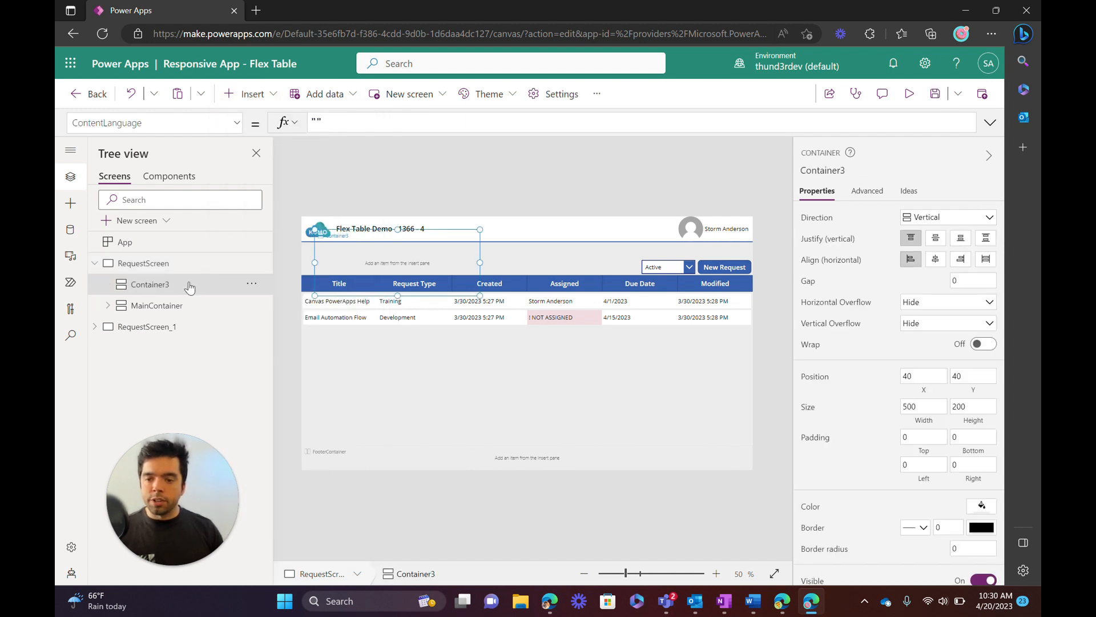
- Rename the new vertical container to RequestFormModalContainer
right_click(189, 287)
click(246, 370)
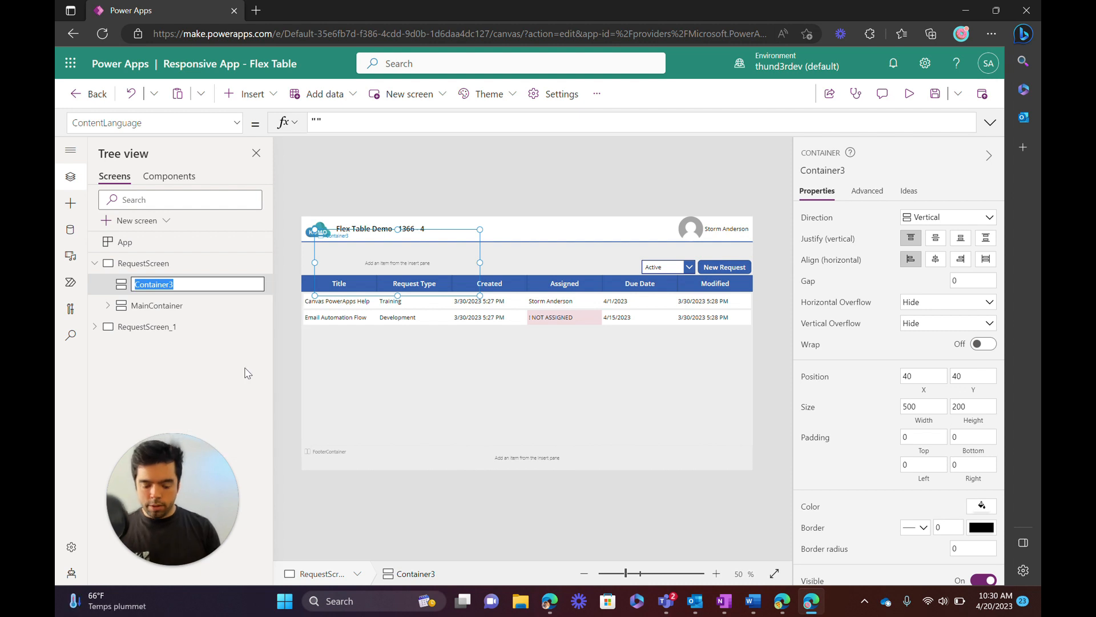
text(RequestF)
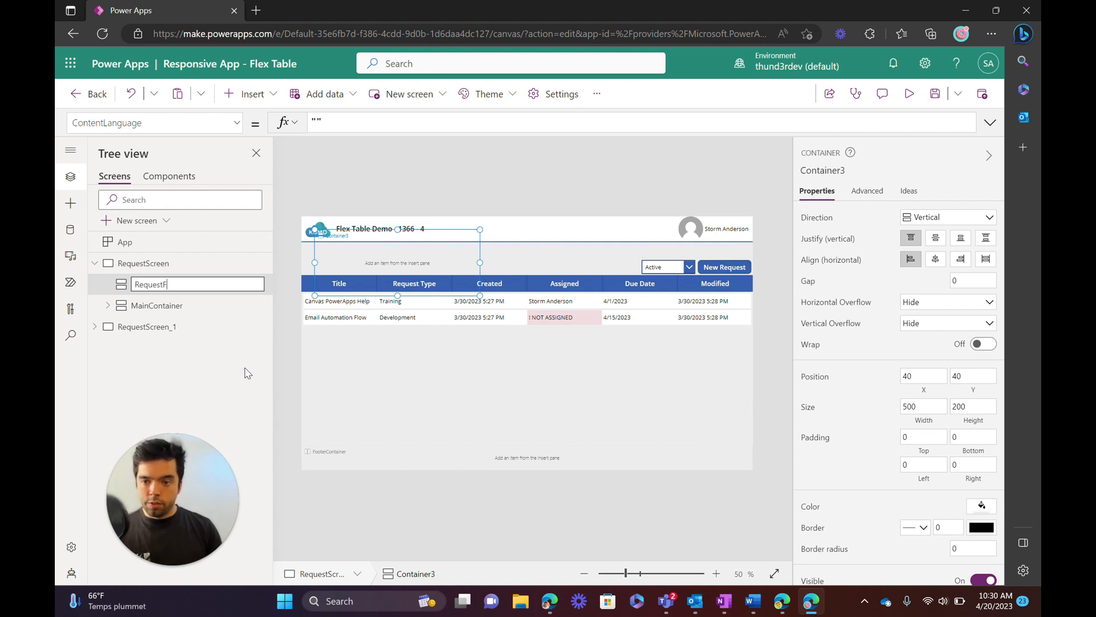
text(ormModalContainer)
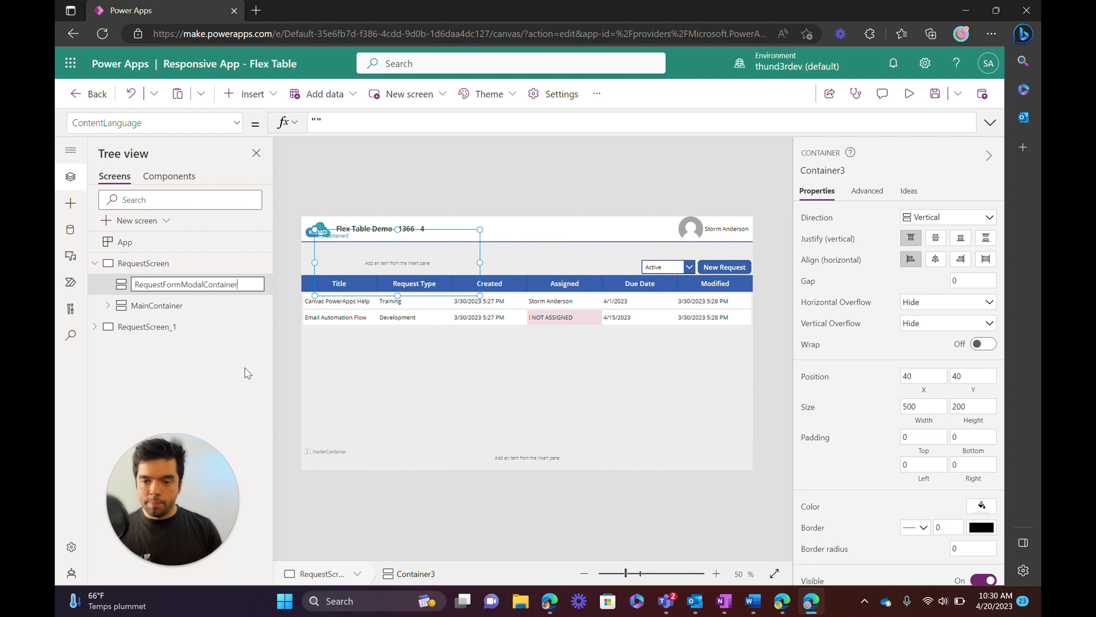
key(Return)
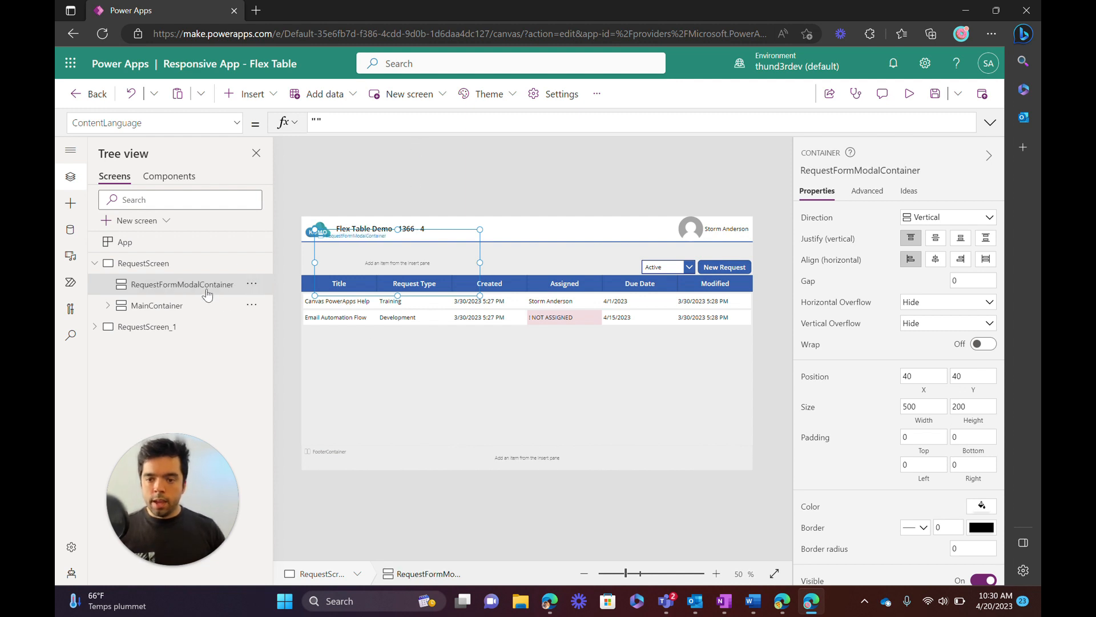
- Set the X and Y position of RequestFormModalContainer to 0
click(913, 375)
text(0)
key(Tab)
key(Tab)
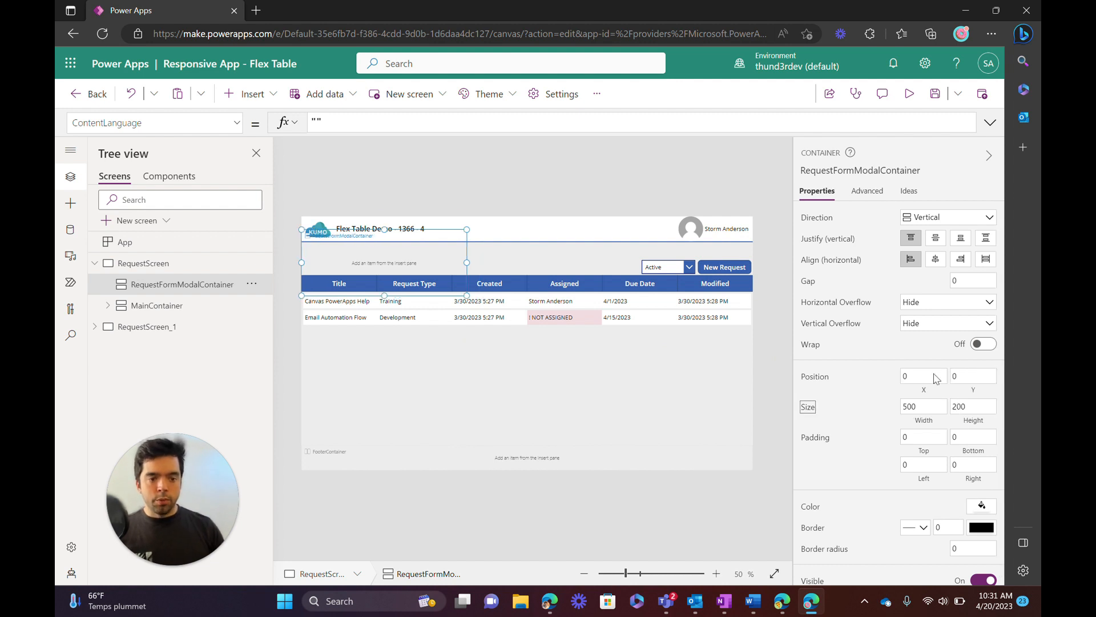
- Set RequestFormModalContainer's width to Parent.Width and its height to Parent.Height
click(928, 425)
text(Parent.Width)
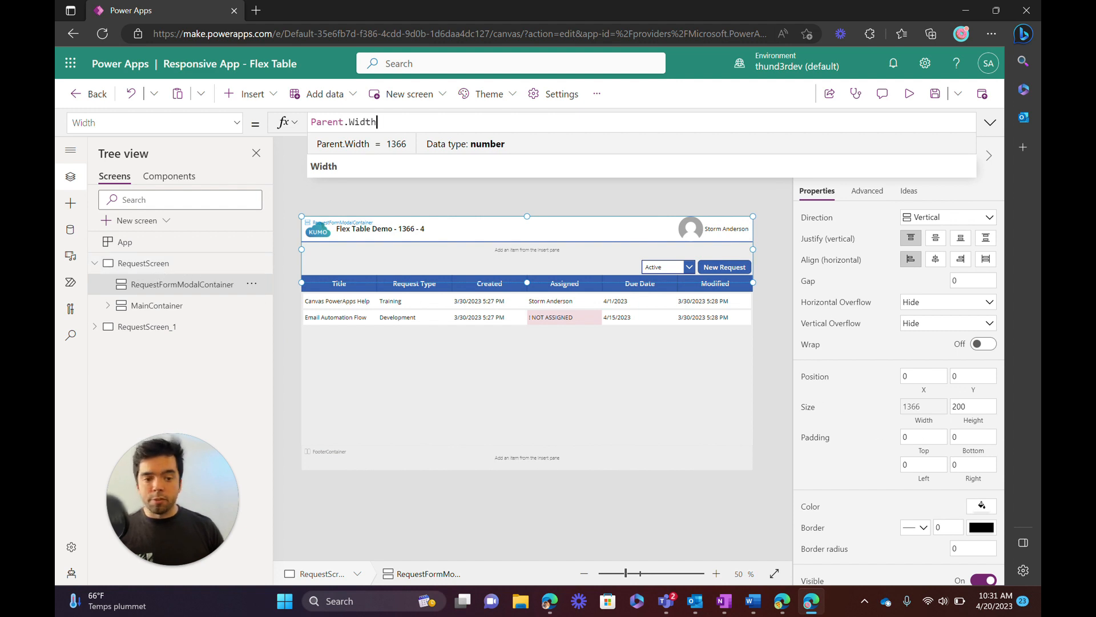
click(979, 422)
text(Parent.Height)
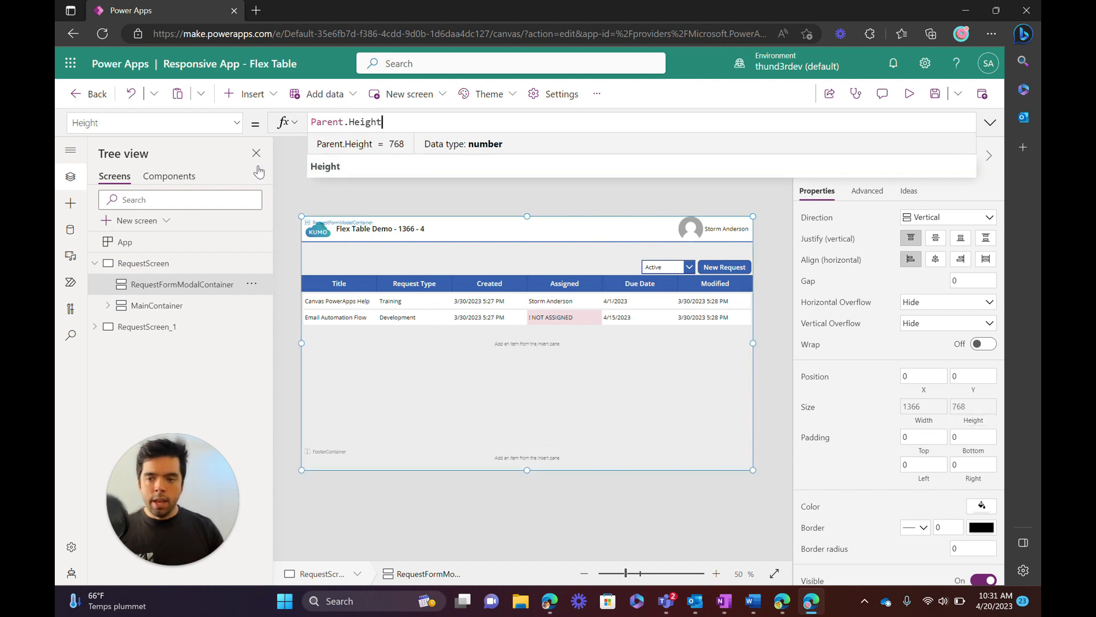
- Set RequestFormModalContainer's Fill to the semi-transparent black RGBA(0, 0, 0, 0.7)
click(237, 122)
text(Fill)
key(Tab)
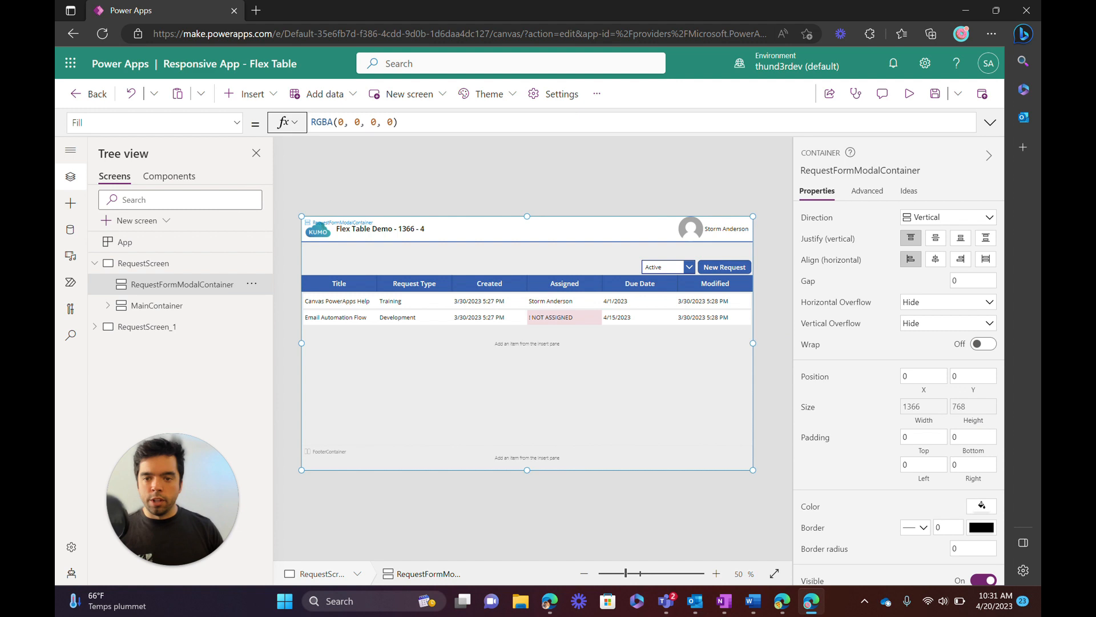
click(395, 122)
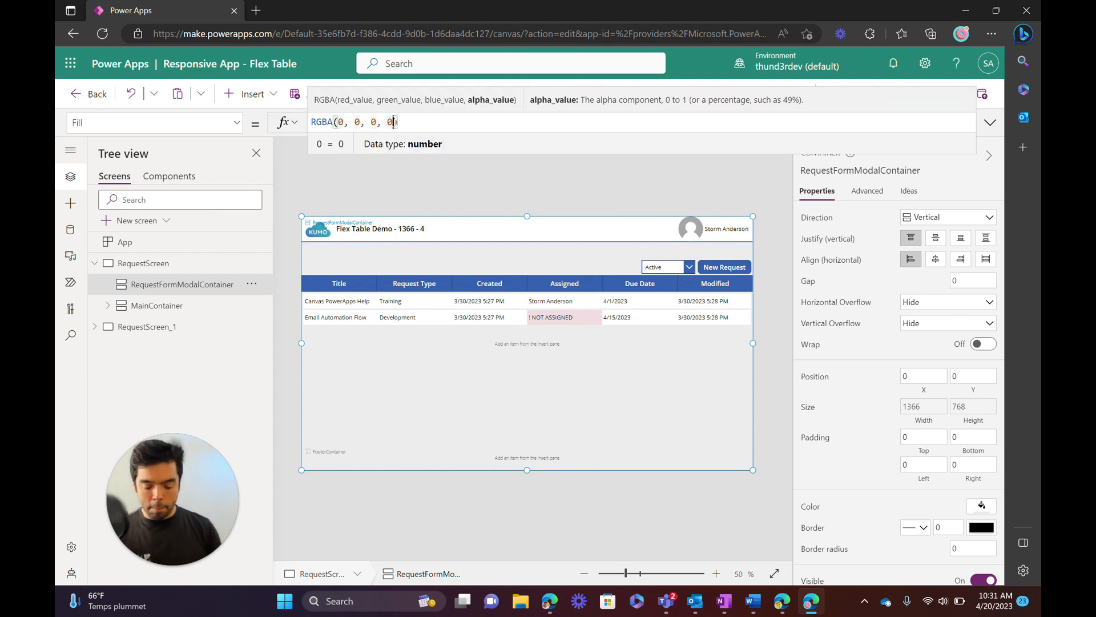
text(.7)
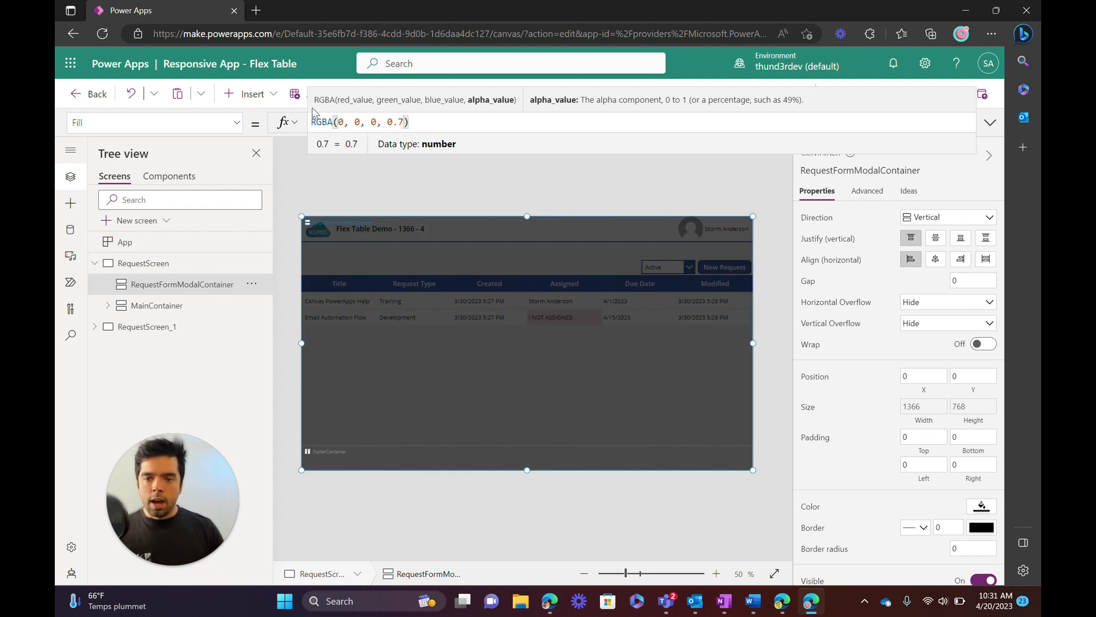
drag(338, 122, 410, 123)
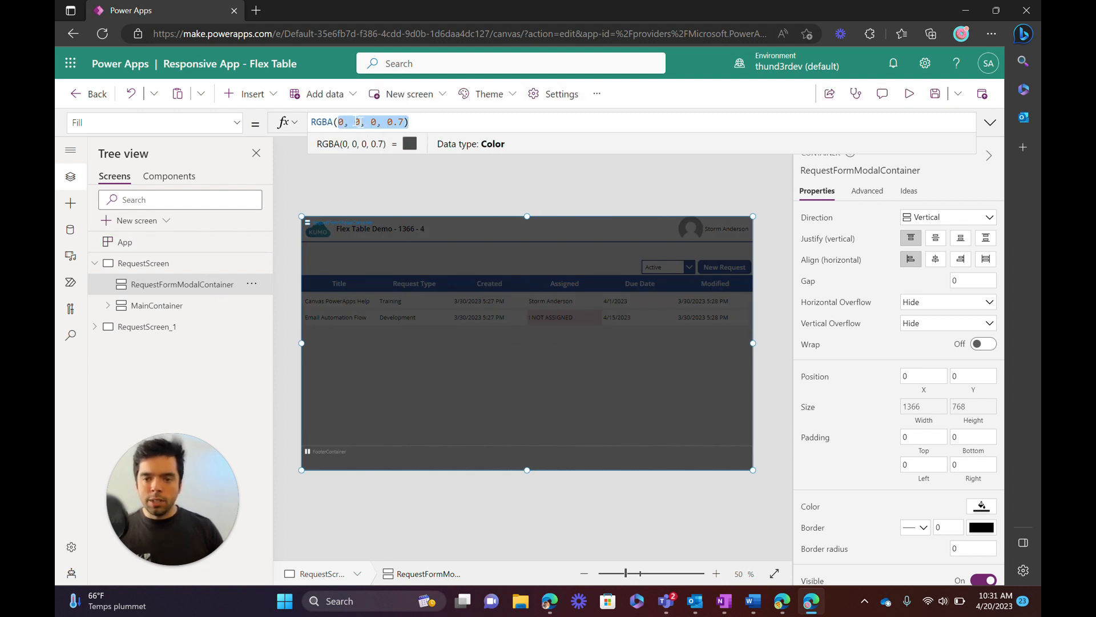
click(391, 121)
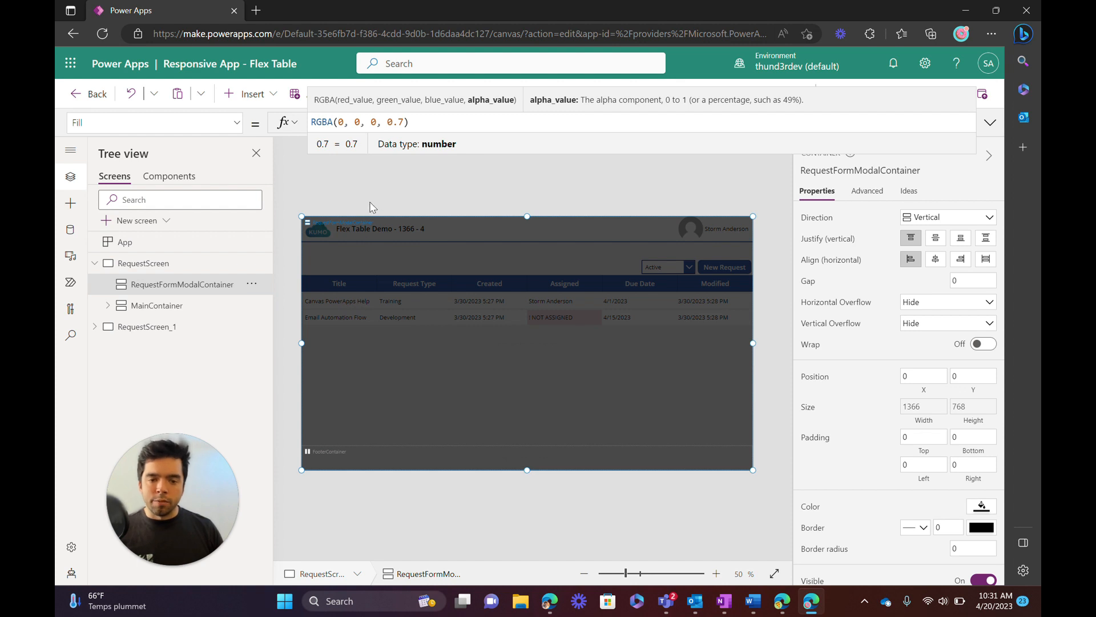
click(172, 286)
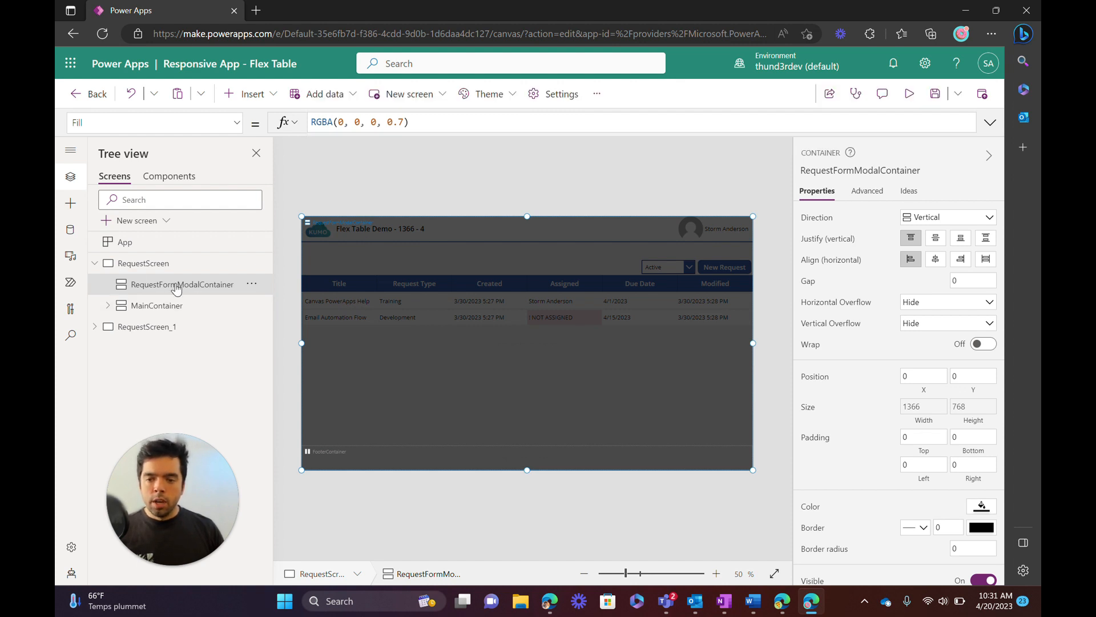
- Insert a vertical container inside RequestFormModalContainer and rename it FormContainer
click(250, 93)
scroll(282, 400, down, 3)
click(281, 466)
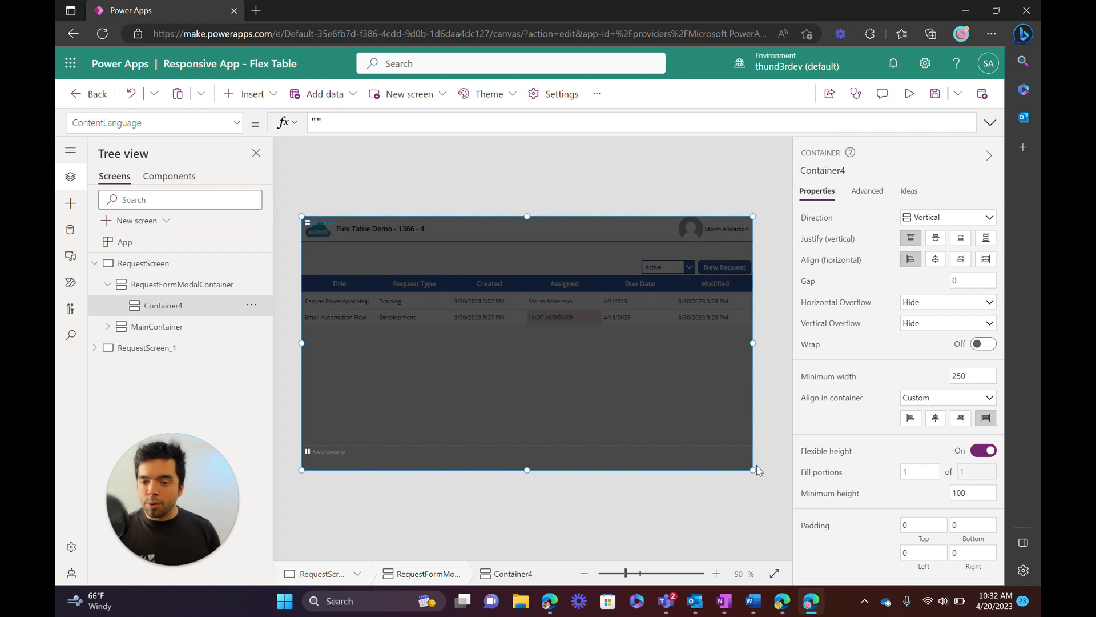
right_click(183, 313)
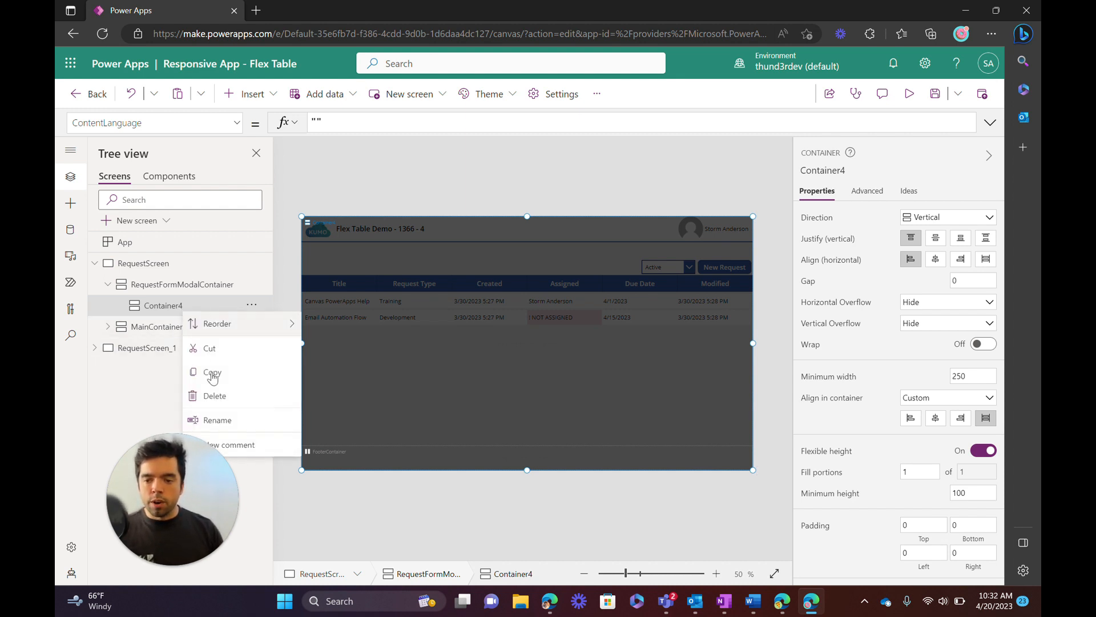
click(250, 421)
text(FormMo)
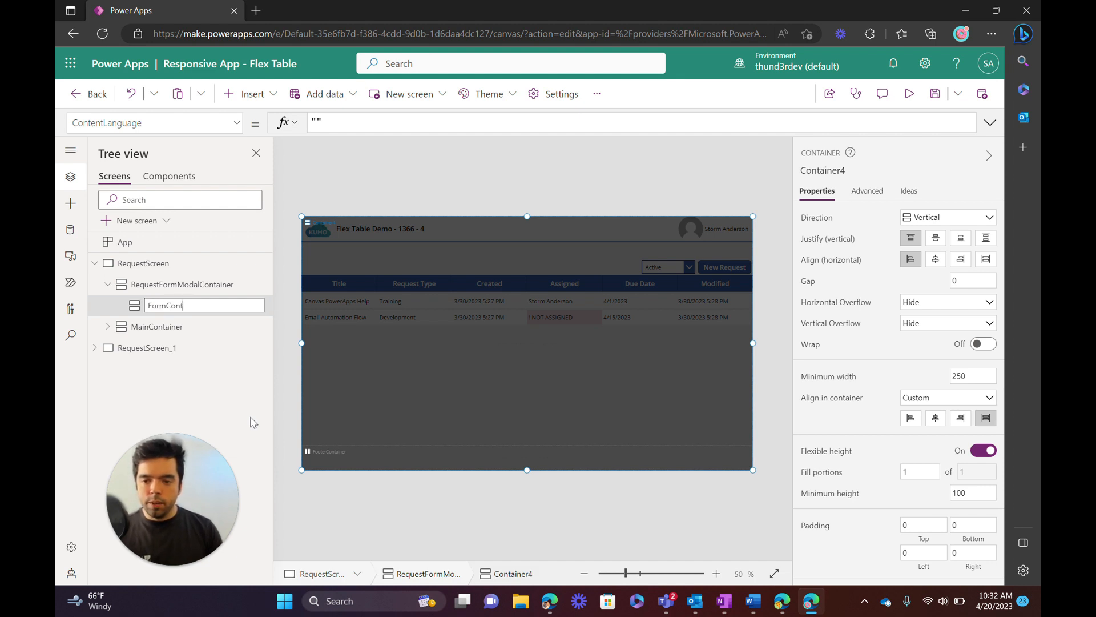
key(Return)
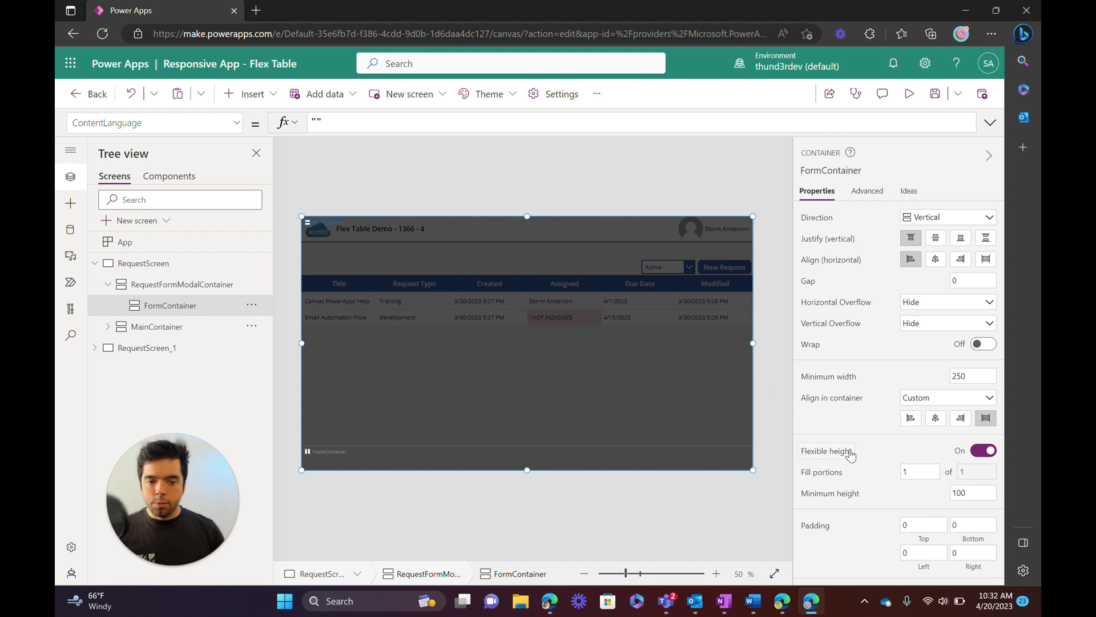
- Turn off FormContainer's flexible height and set its Height to Parent.Height*80%
click(983, 452)
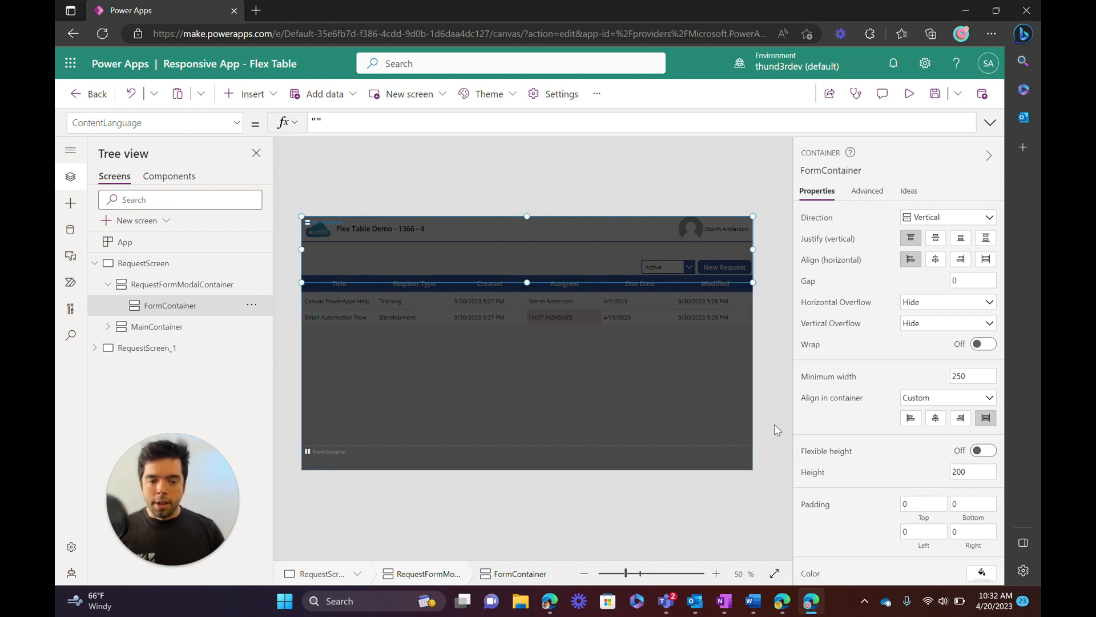
click(811, 476)
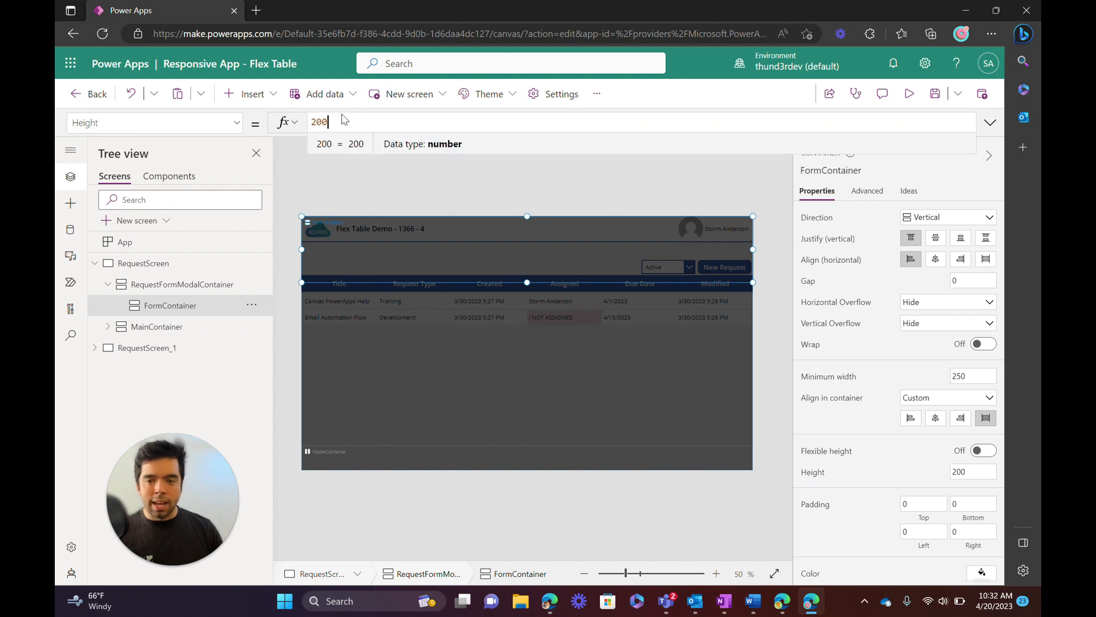
drag(328, 123, 308, 123)
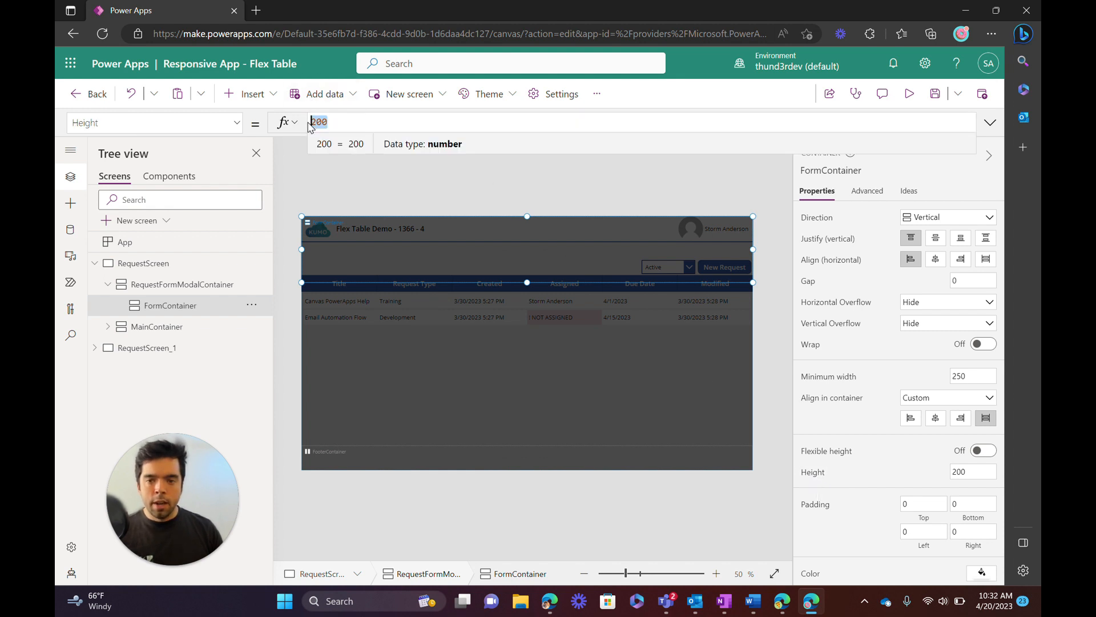
text(Parent.Hei)
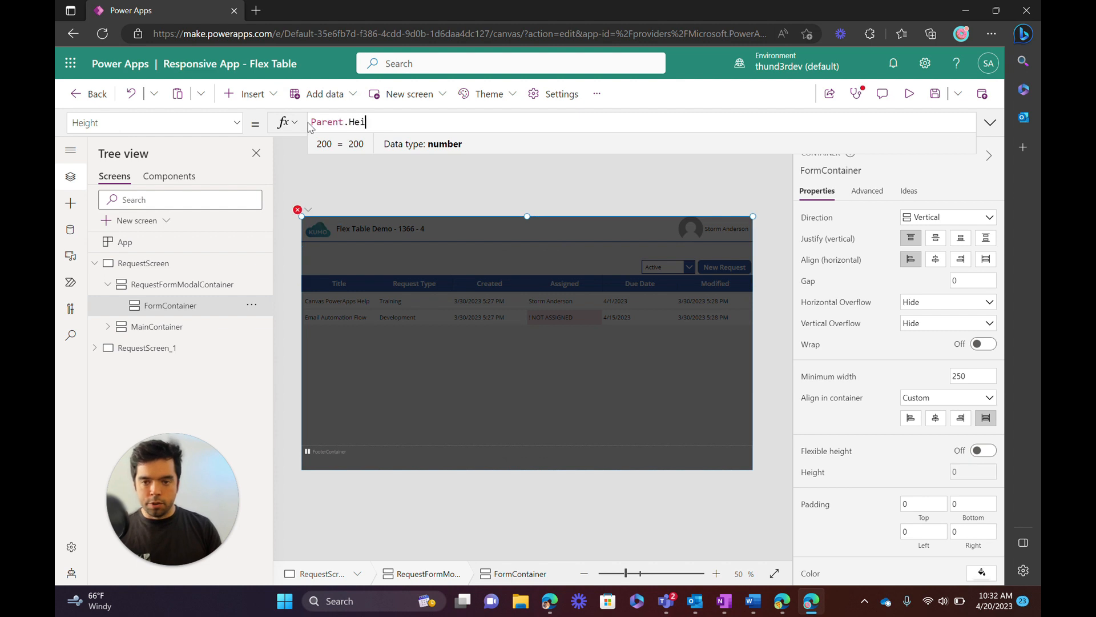
text(ght*80%)
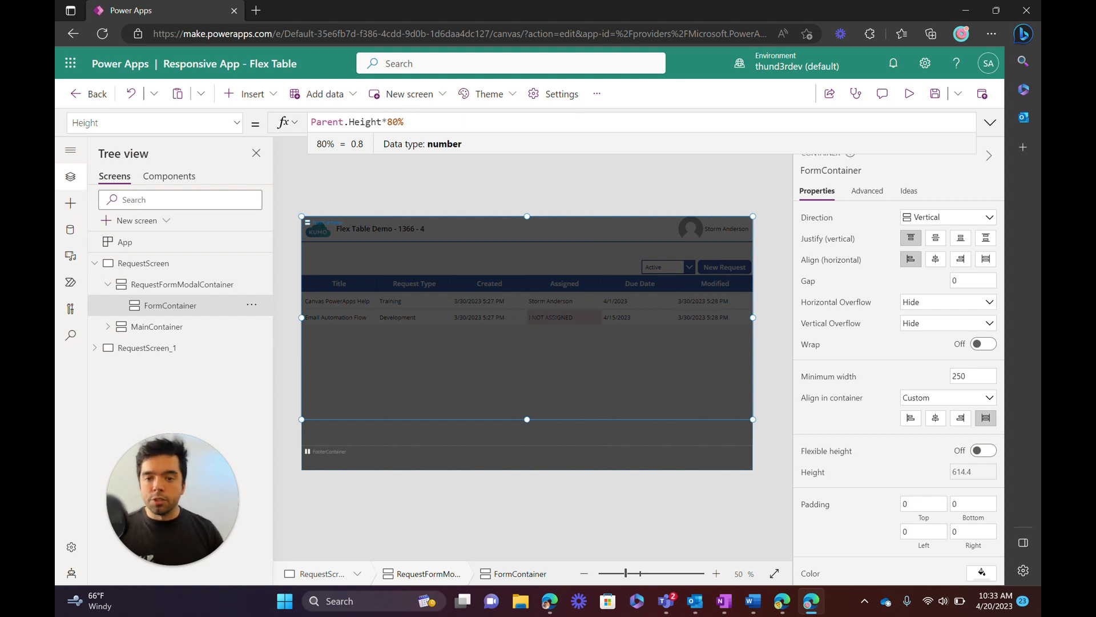
key(ctrl+a)
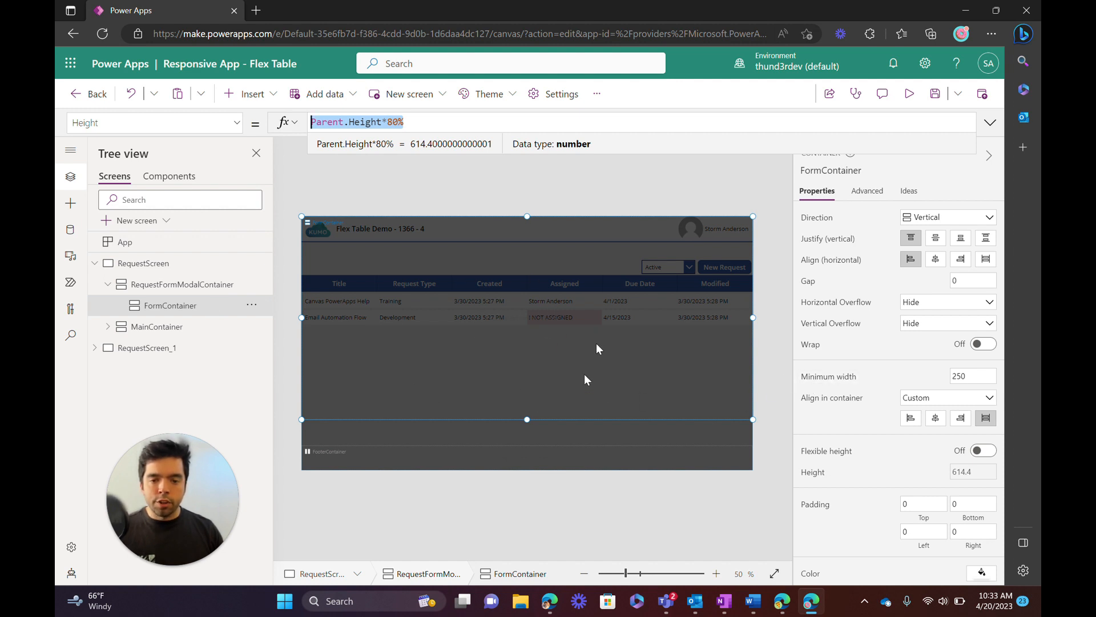
- Justify RequestFormModalContainer's contents to the vertical center and align FormContainer to the horizontal center within it
click(152, 284)
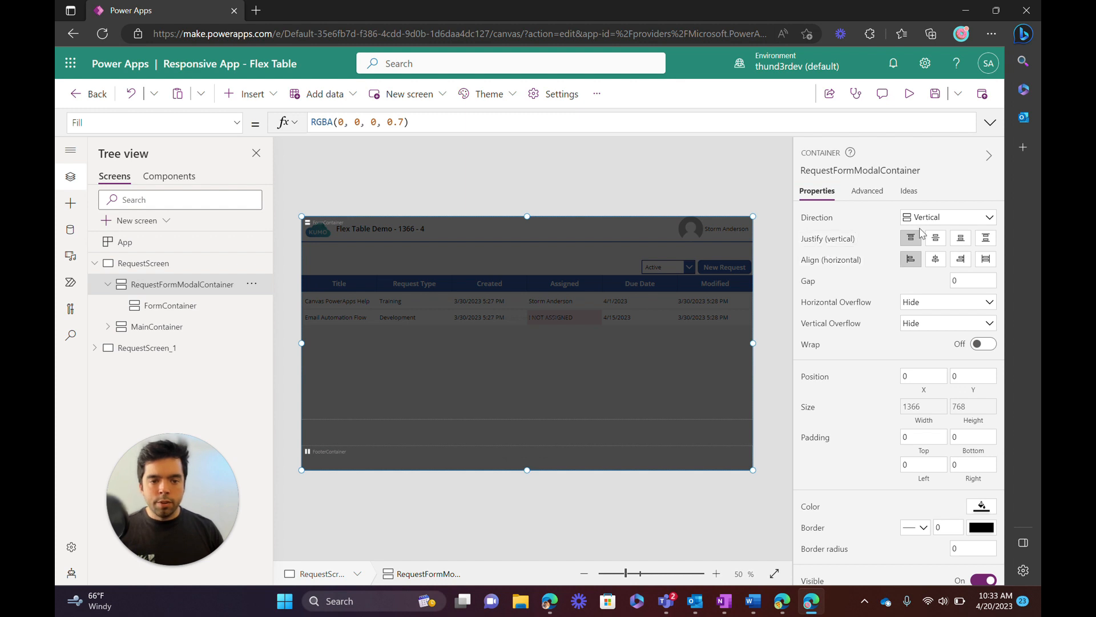
click(936, 240)
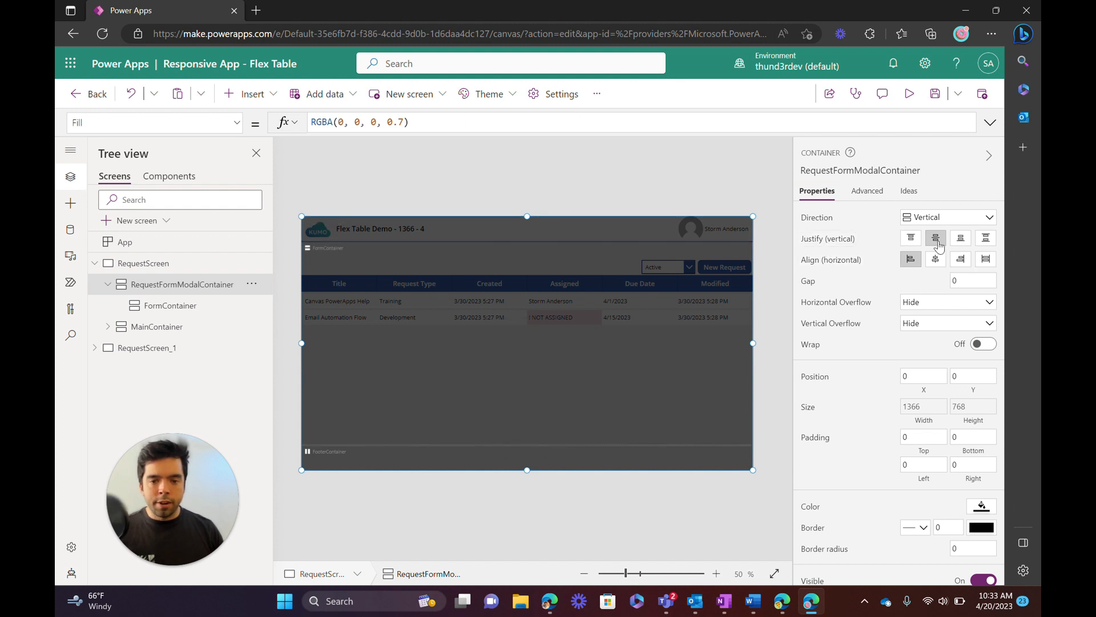
click(173, 308)
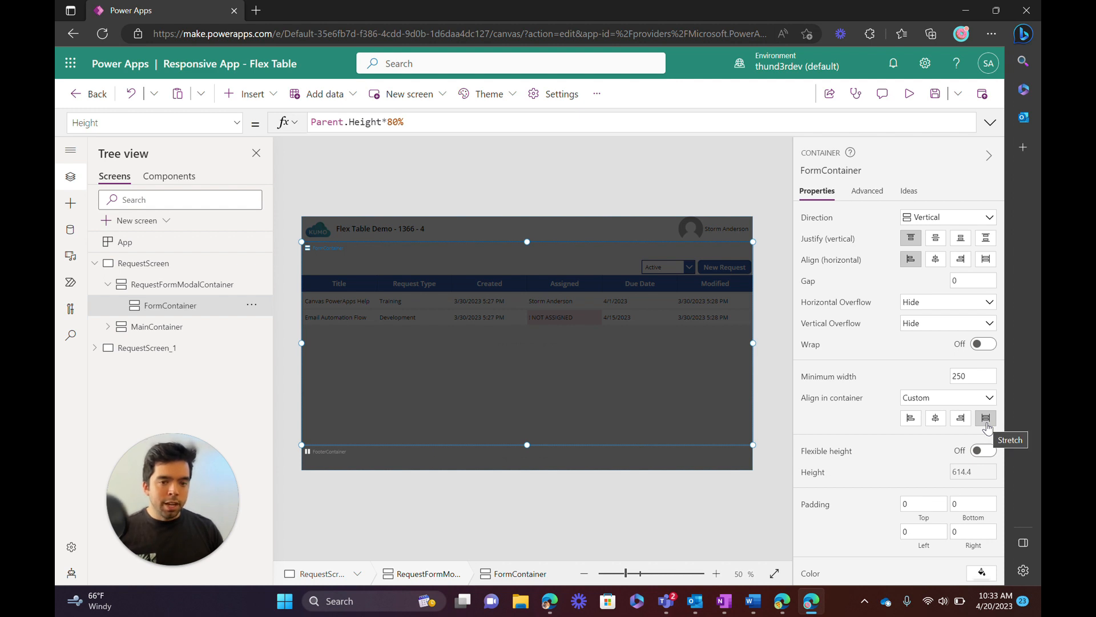
click(941, 422)
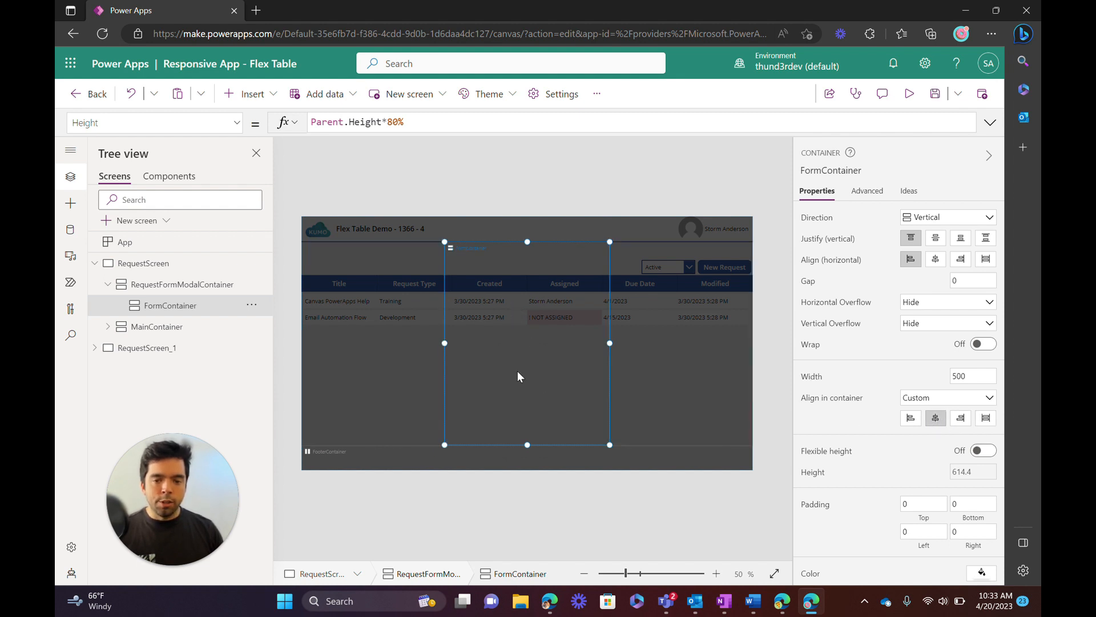
- Set FormContainer's Fill property to White
click(236, 123)
text(Fill)
key(Tab)
drag(400, 122, 298, 126)
text(Color.White)
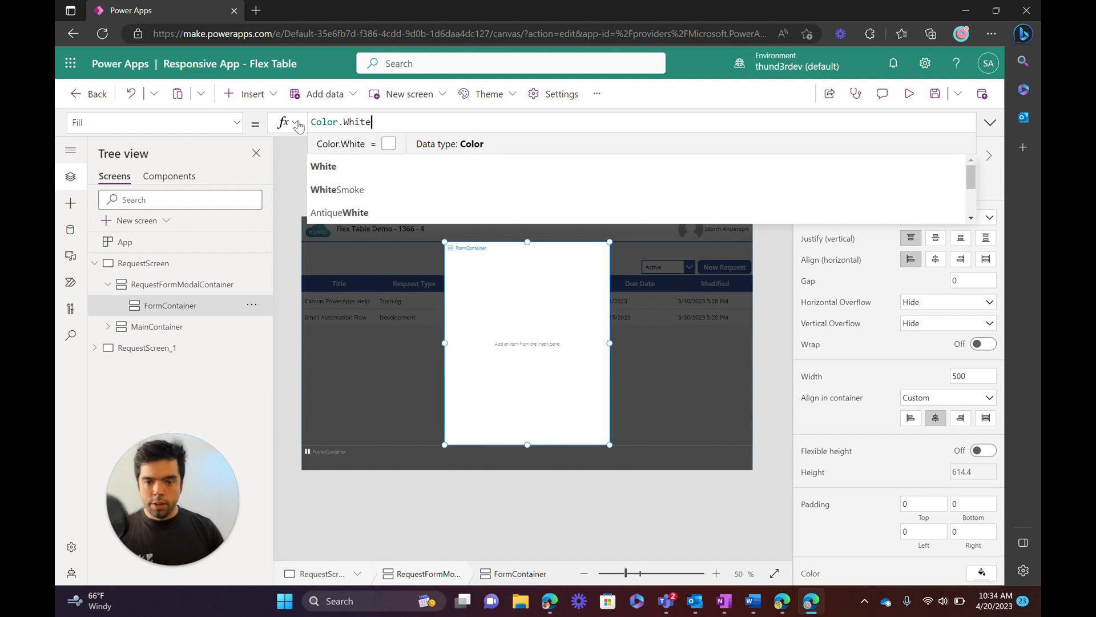
click(279, 167)
click(553, 394)
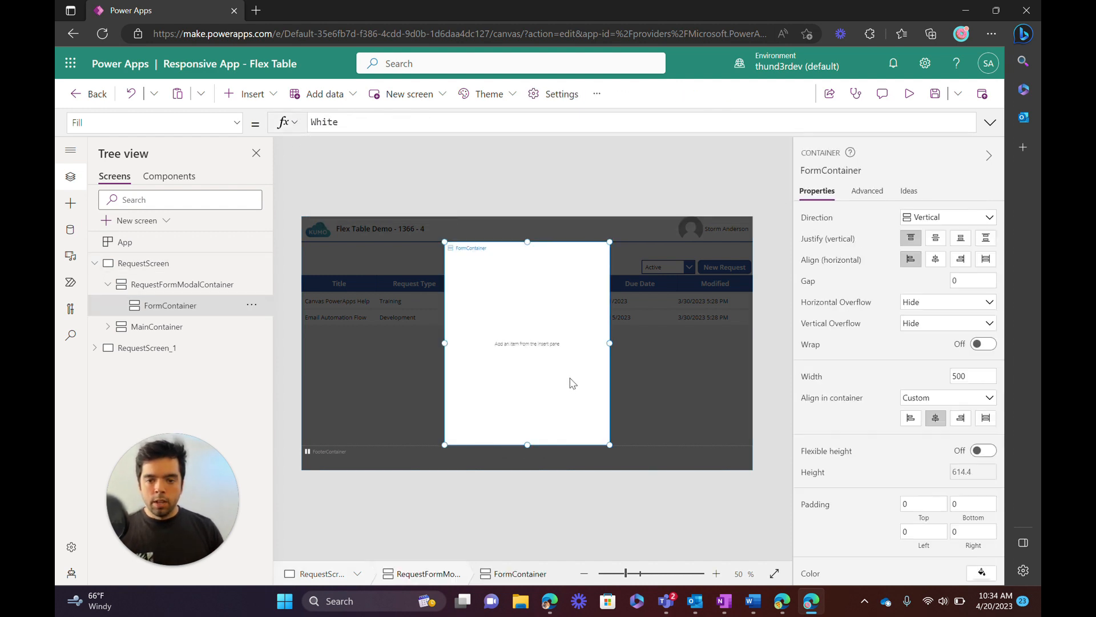
- Preview the app in full-size and narrow browser windows to check how the fixed-width FormContainer fits
key(F5)
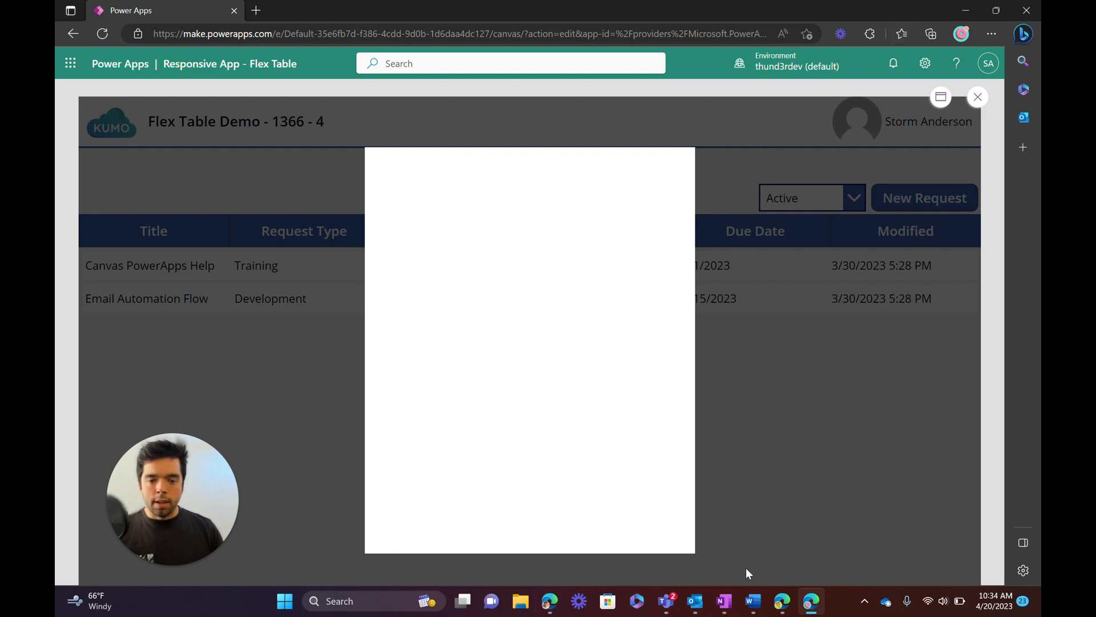
click(1002, 8)
drag(644, 261, 735, 276)
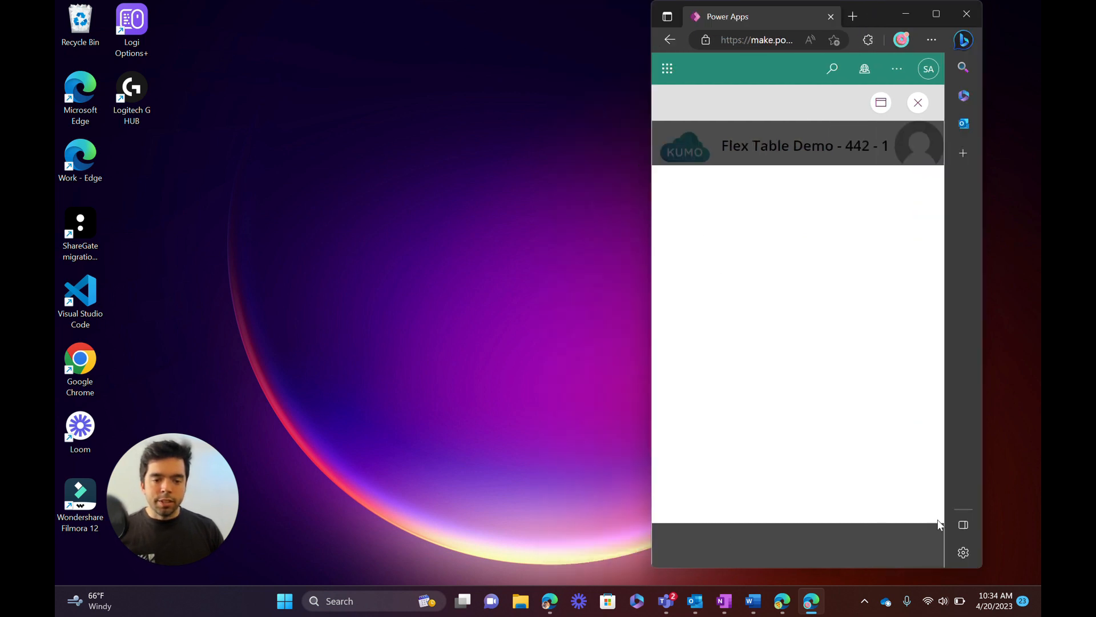
click(936, 16)
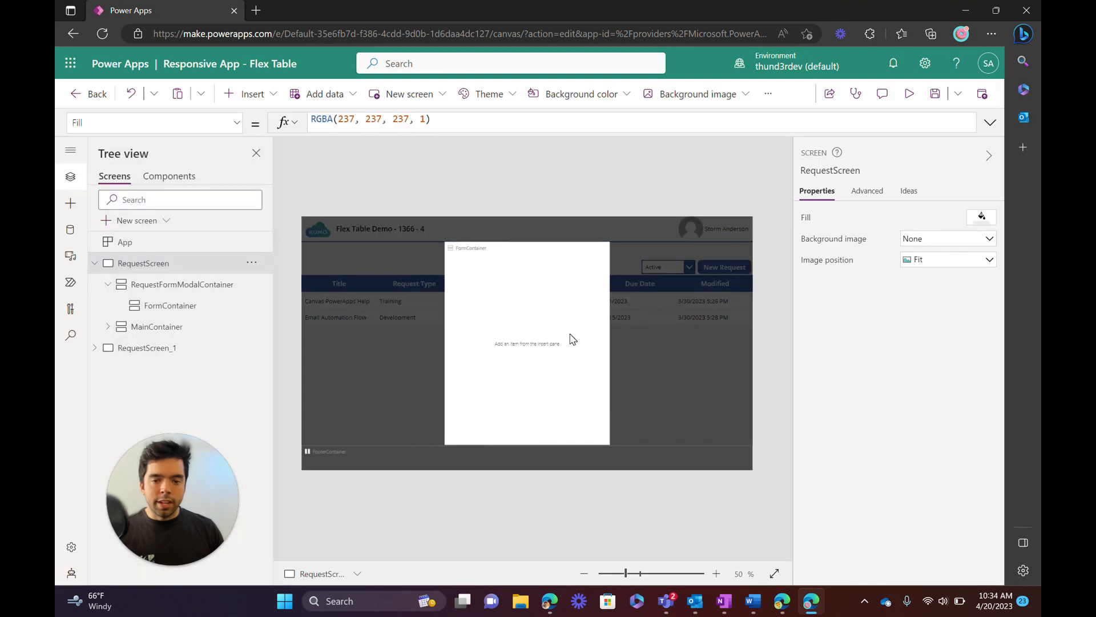
click(572, 337)
scroll(863, 481, down, 1)
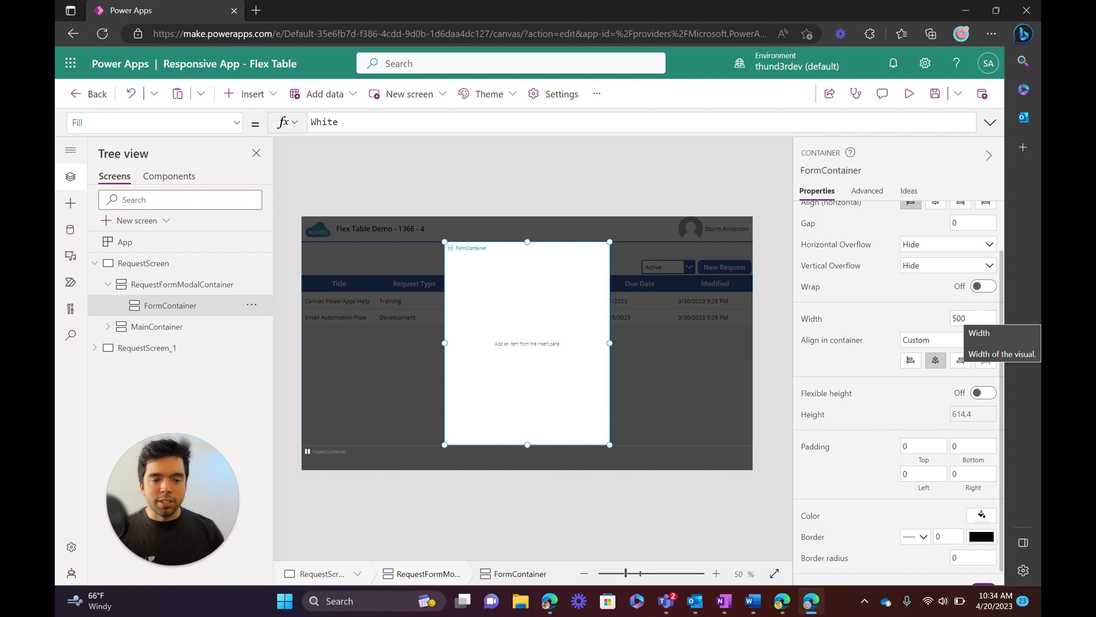
click(632, 168)
key(F5)
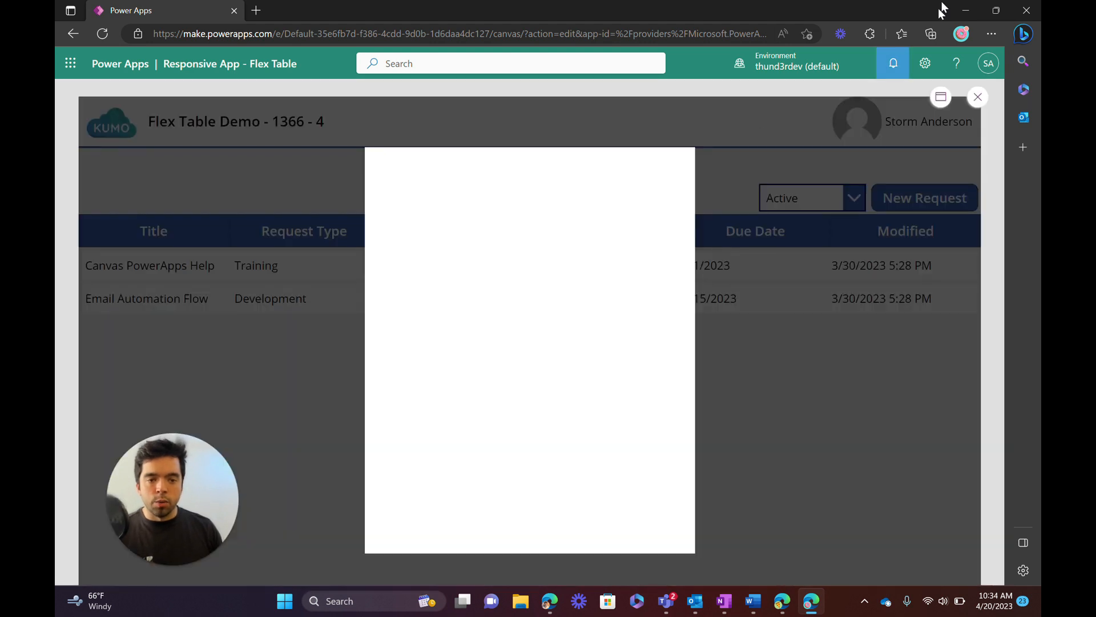
click(997, 10)
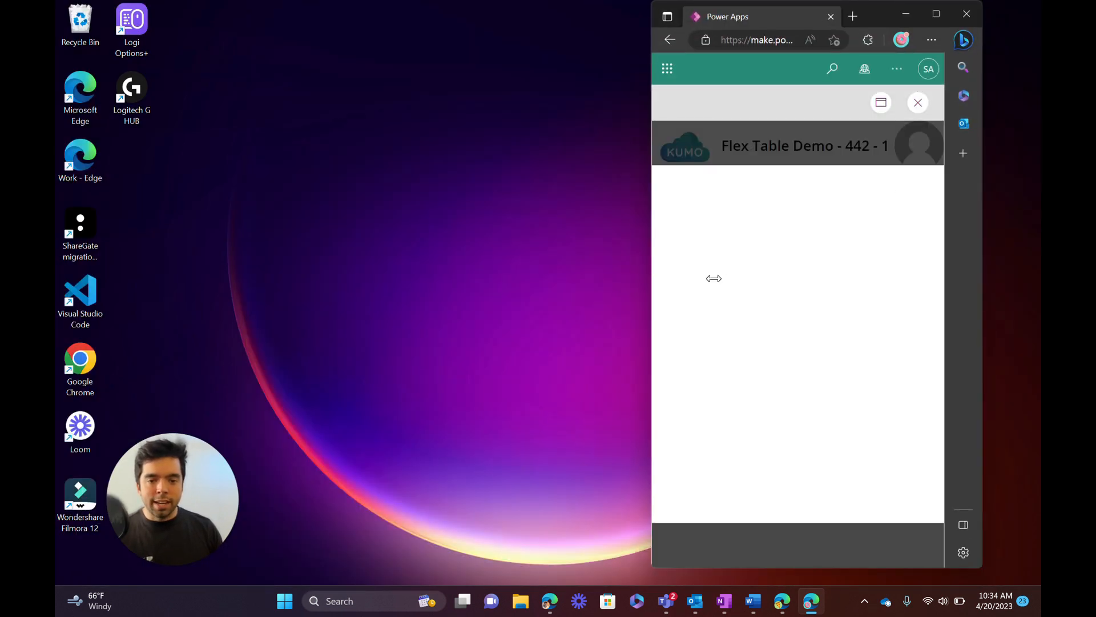
click(936, 14)
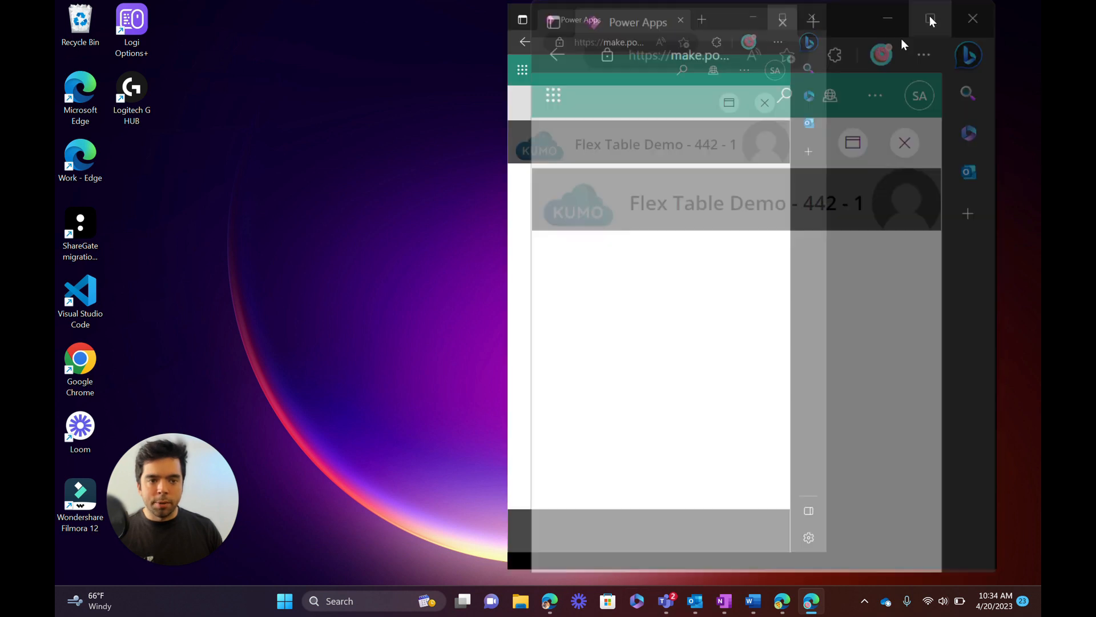
key(Escape)
- Set FormContainer's Width to Parent.Width*90%
click(556, 357)
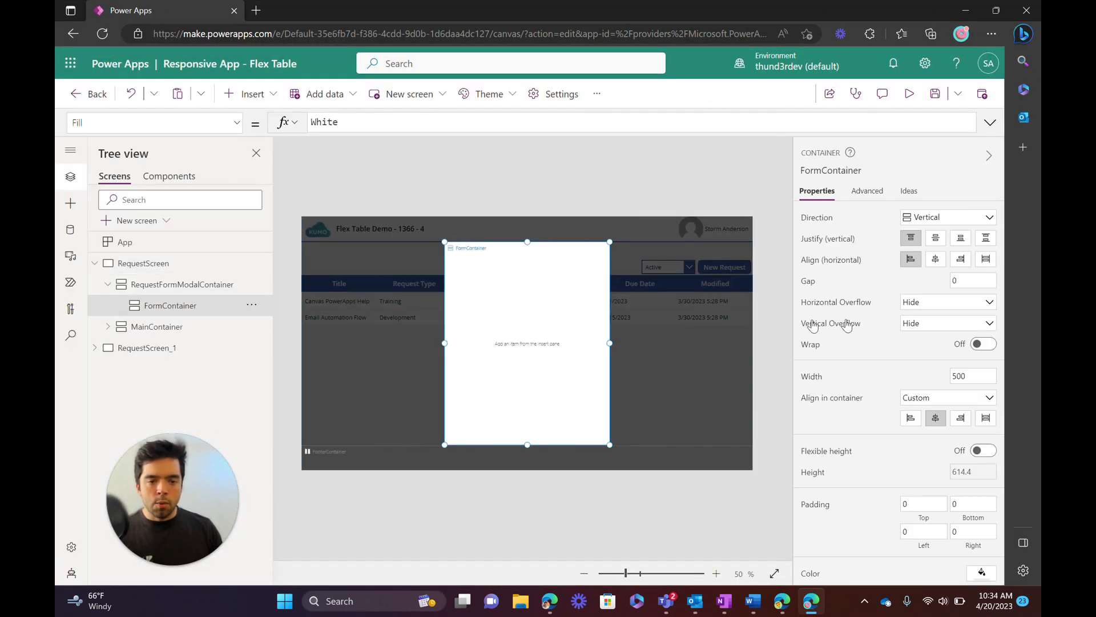
click(811, 375)
click(348, 122)
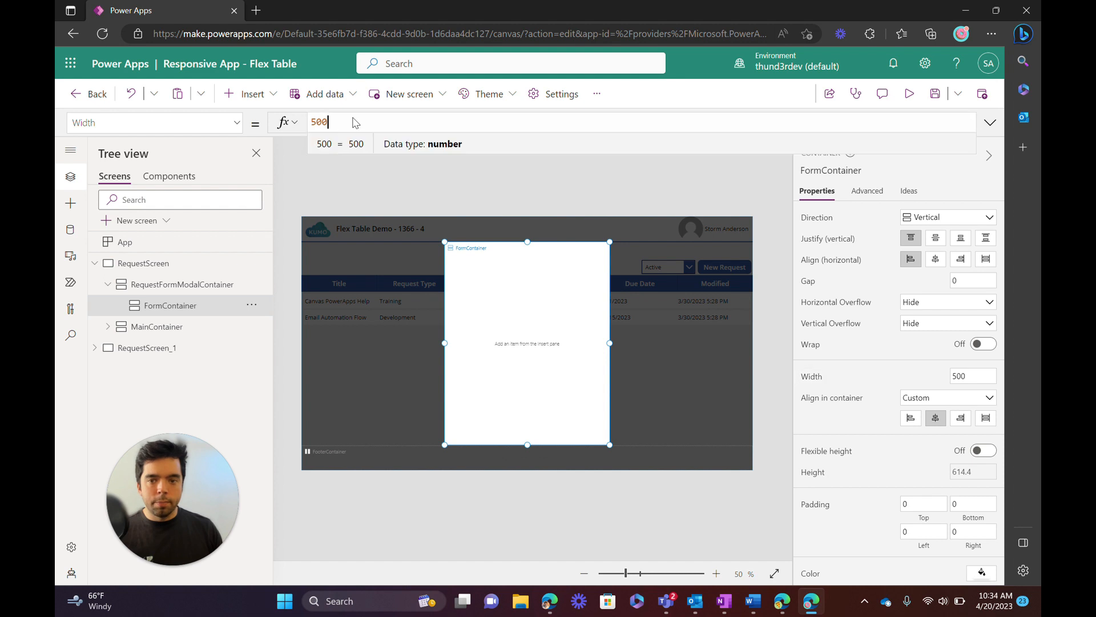
drag(364, 127, 246, 124)
text(Parent)
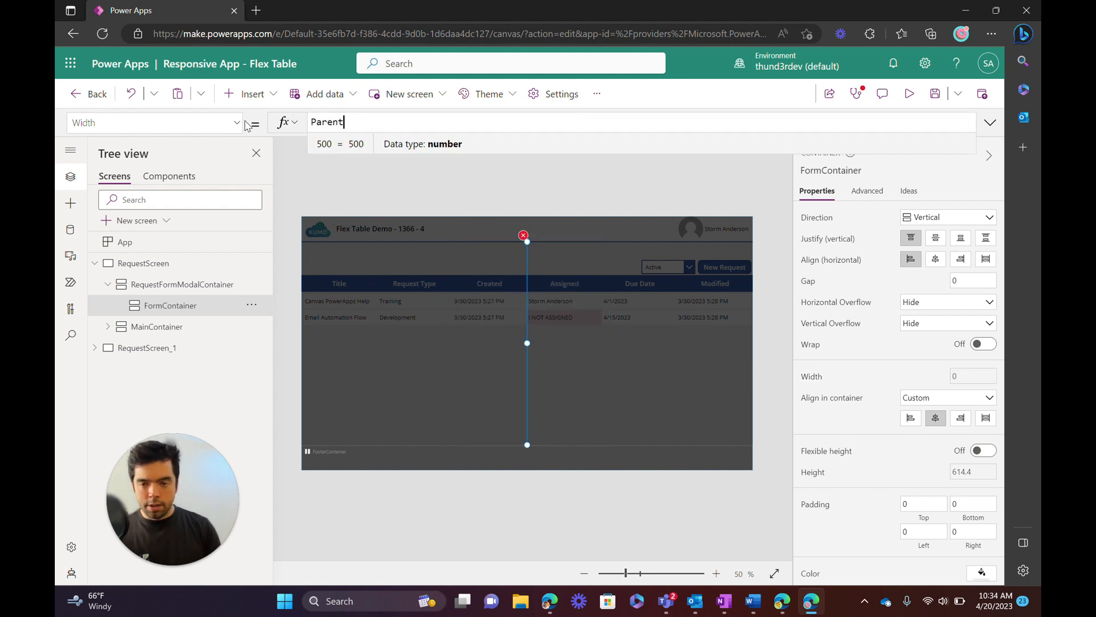
text(.Width*)
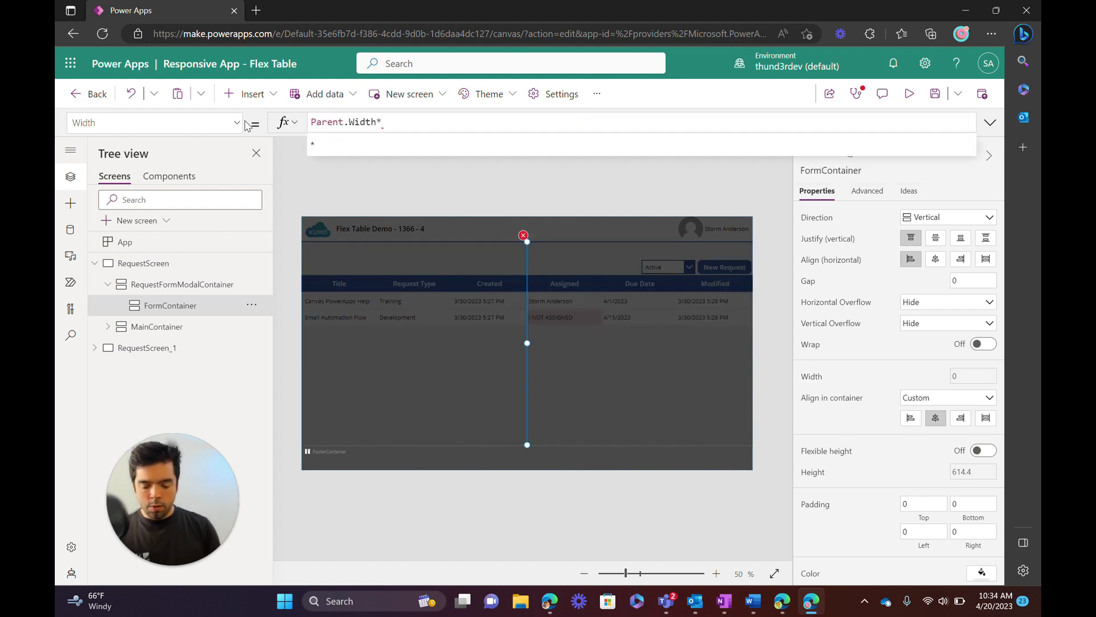
text(90%)
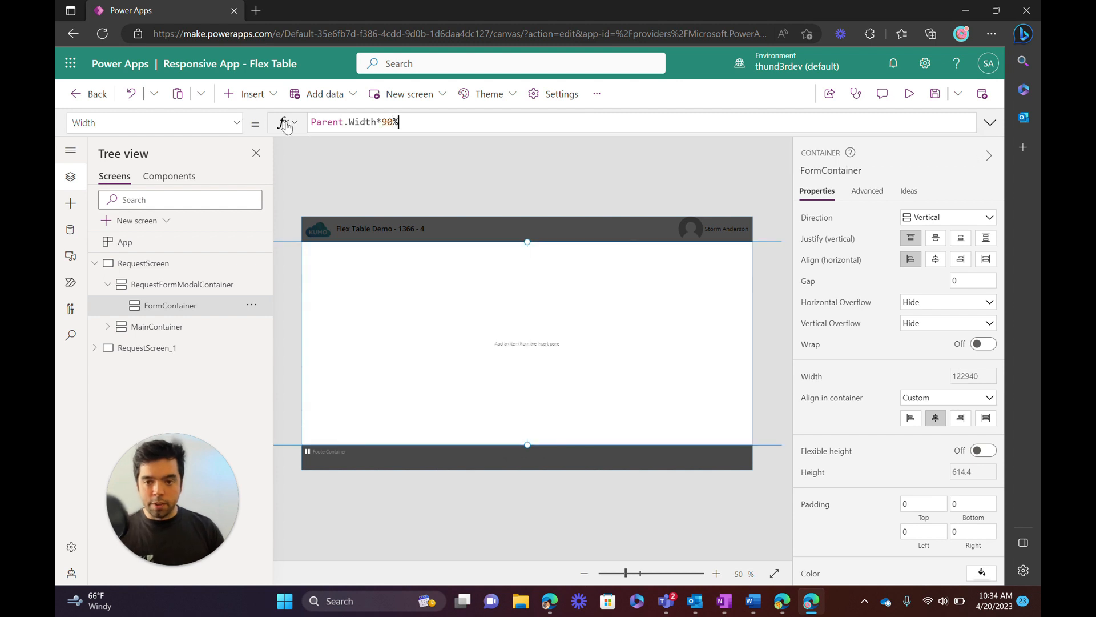
- Preview the app in narrow and maximized browser windows to check how FormContainer scales with the percentage width
key(F5)
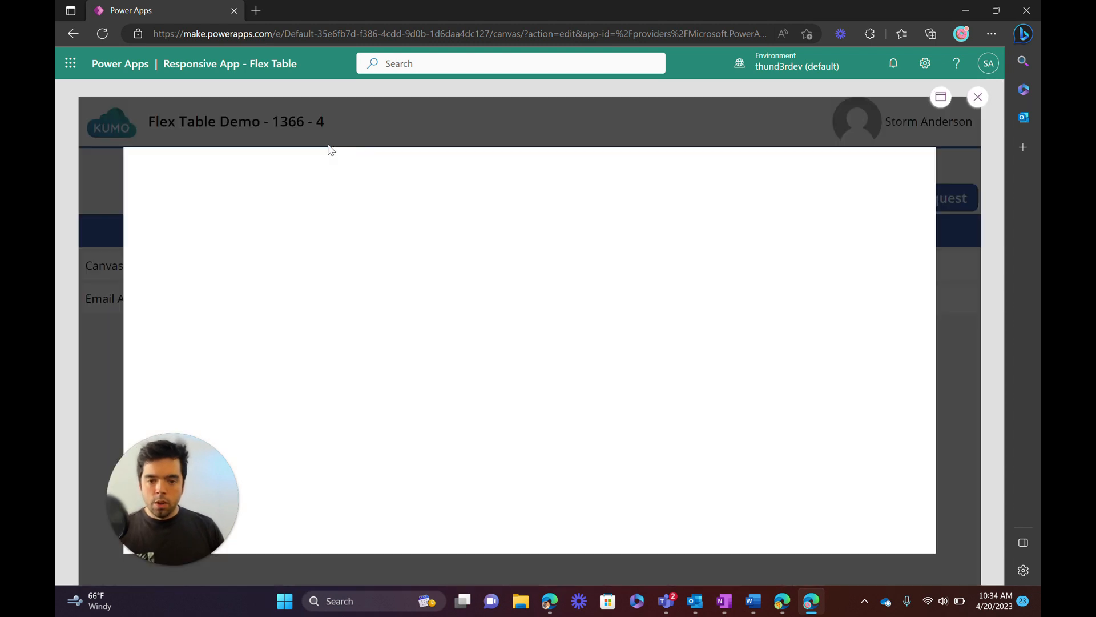
click(999, 10)
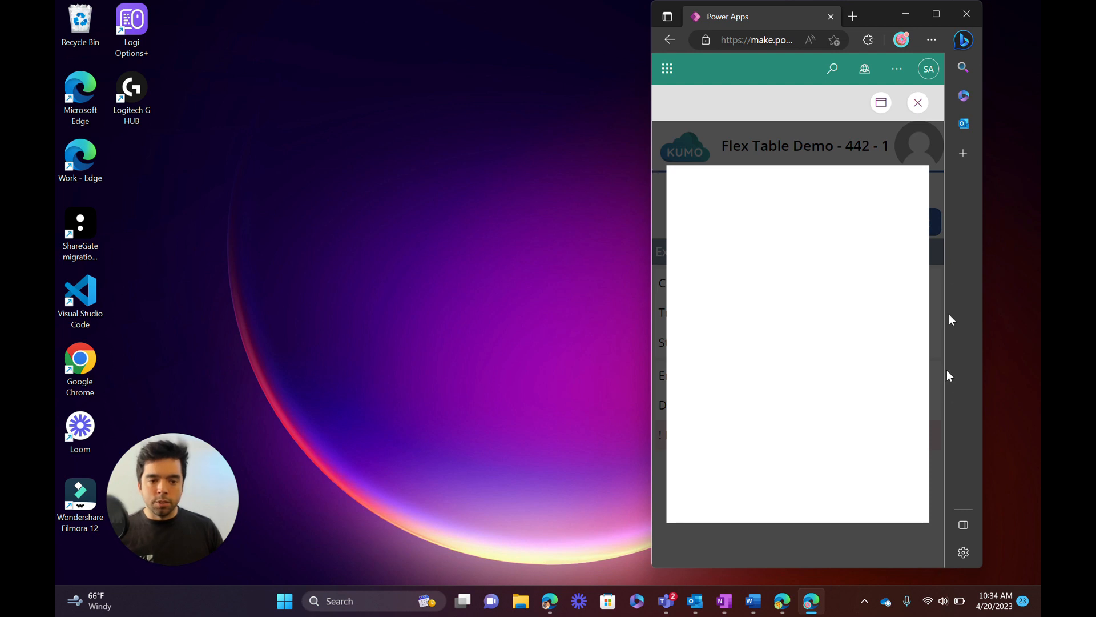
click(936, 14)
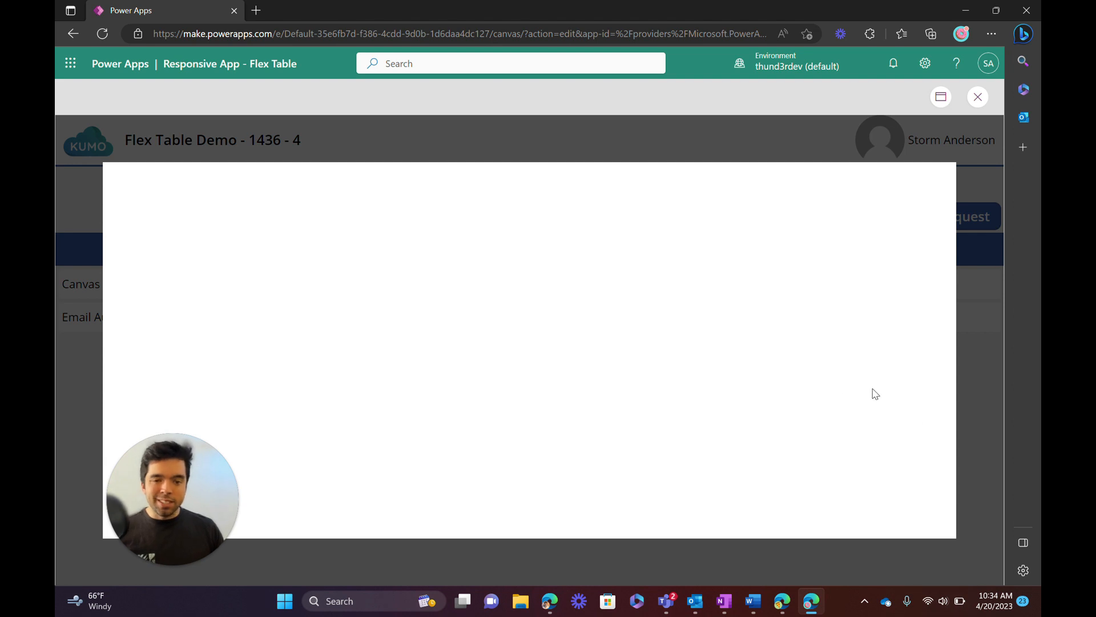
key(Escape)
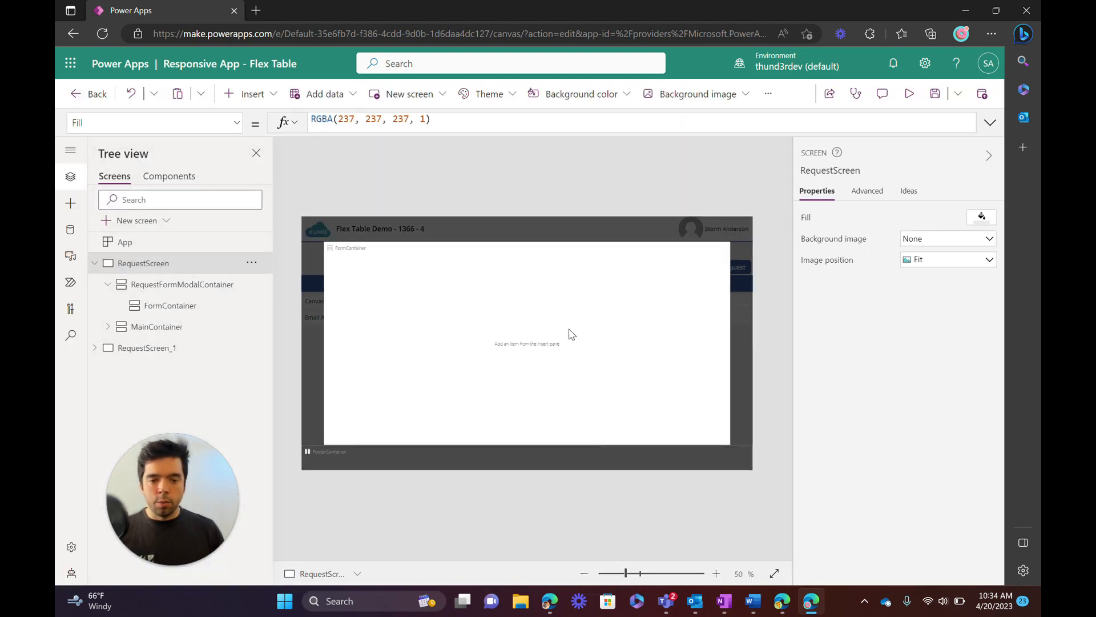
- Set FormContainer's Width to If(App.ActiveScreen.Size>2,Parent.Width*70%,Parent.Width*90%)
click(571, 334)
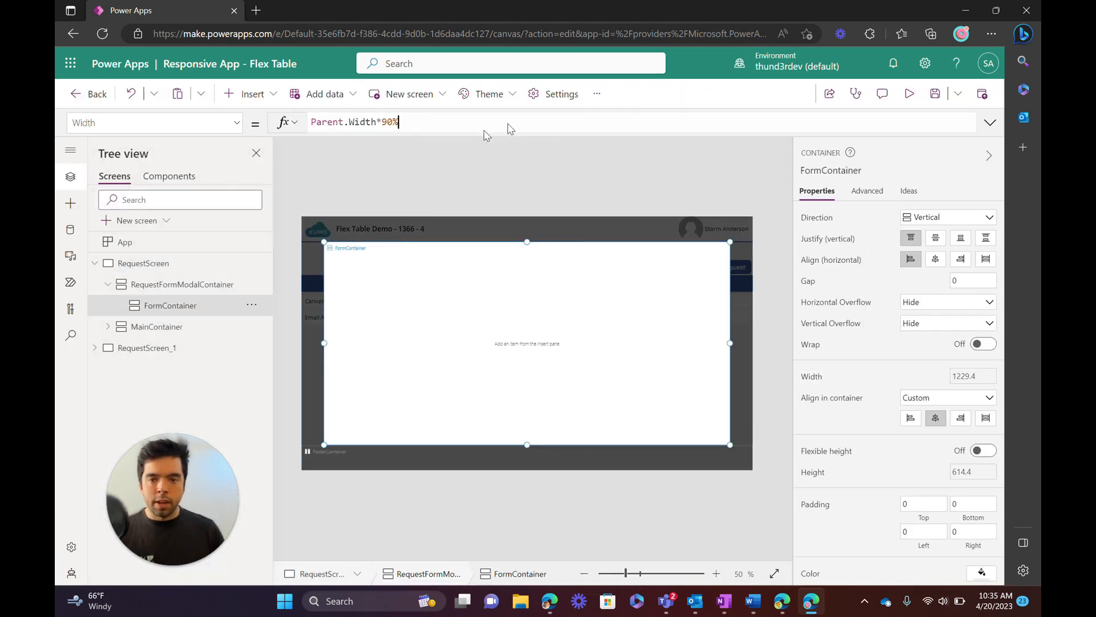
click(458, 128)
key(Home)
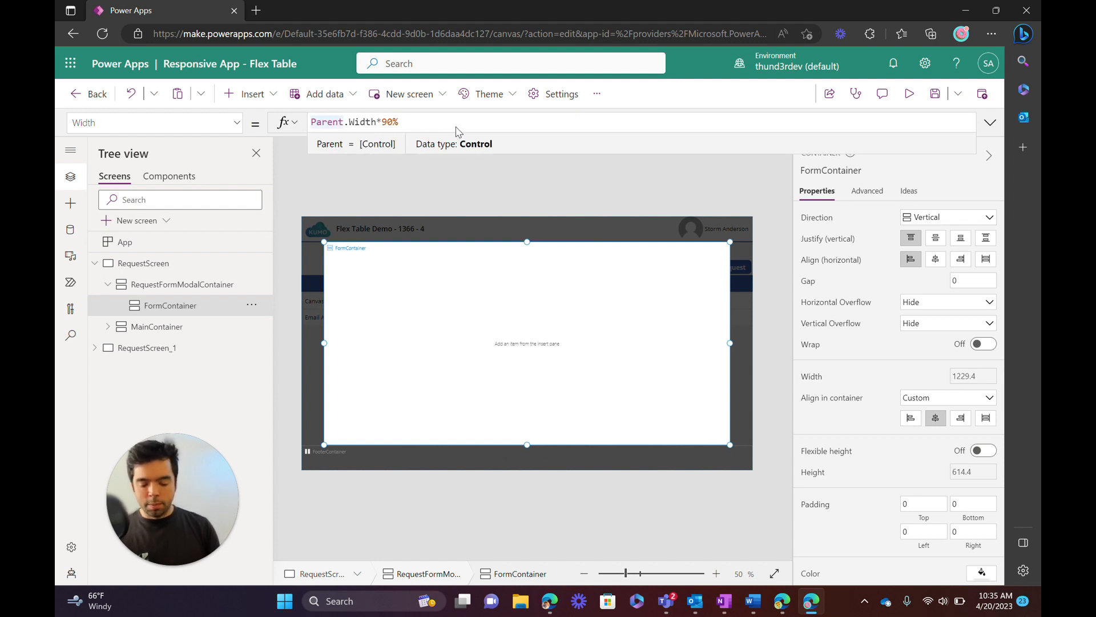
text(If)
key(shift+End)
key(BackSpace)
text(()
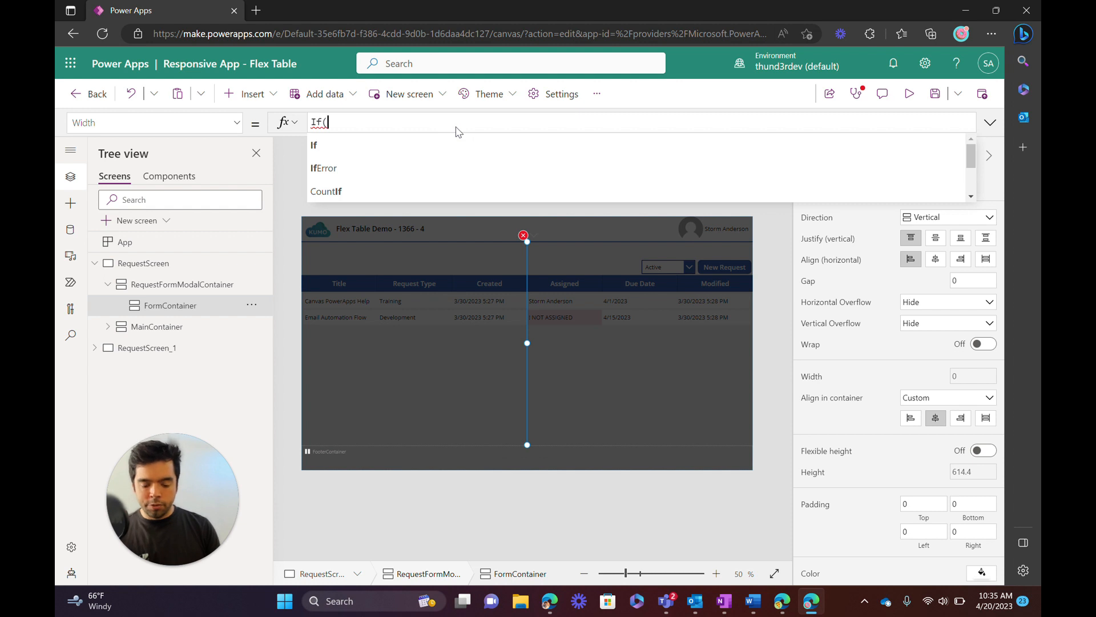
text(App.ActiveSc)
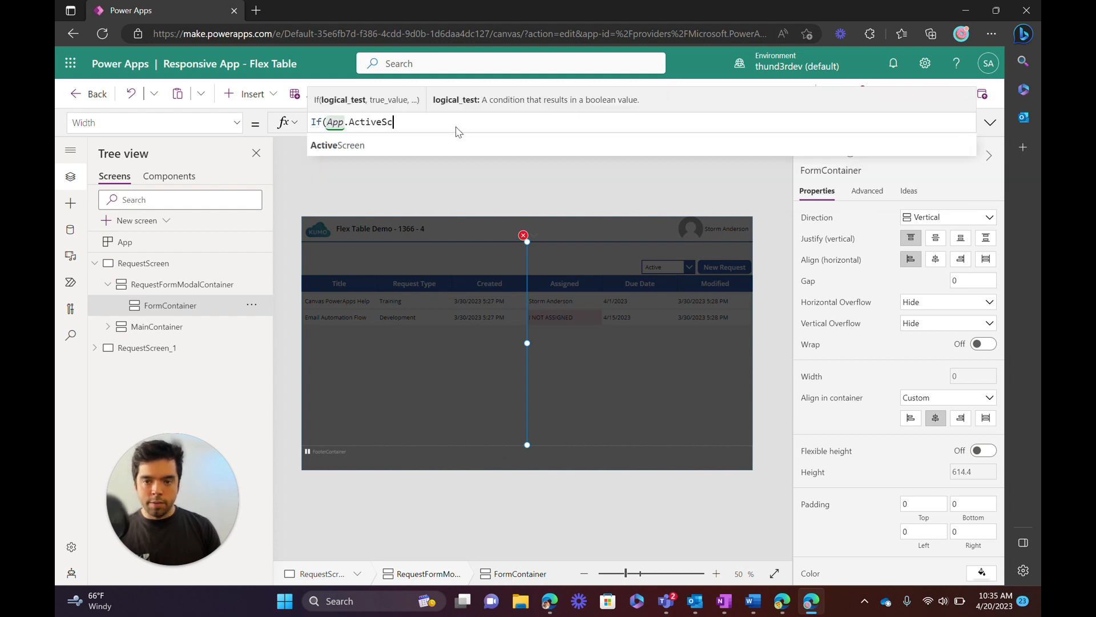
text(reen.Size>)
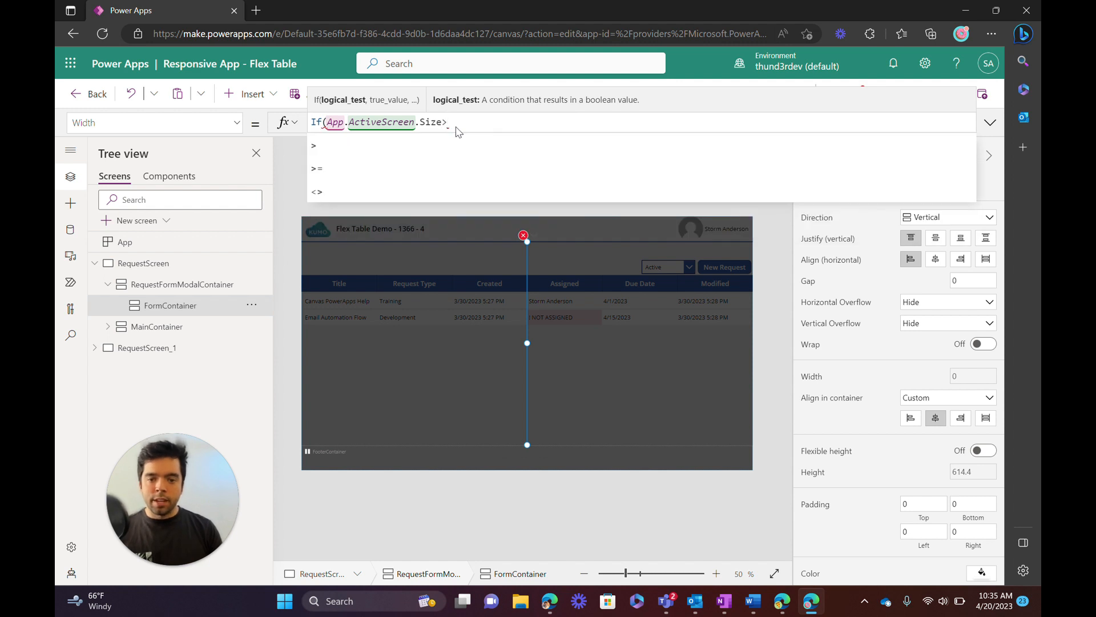
text(2)
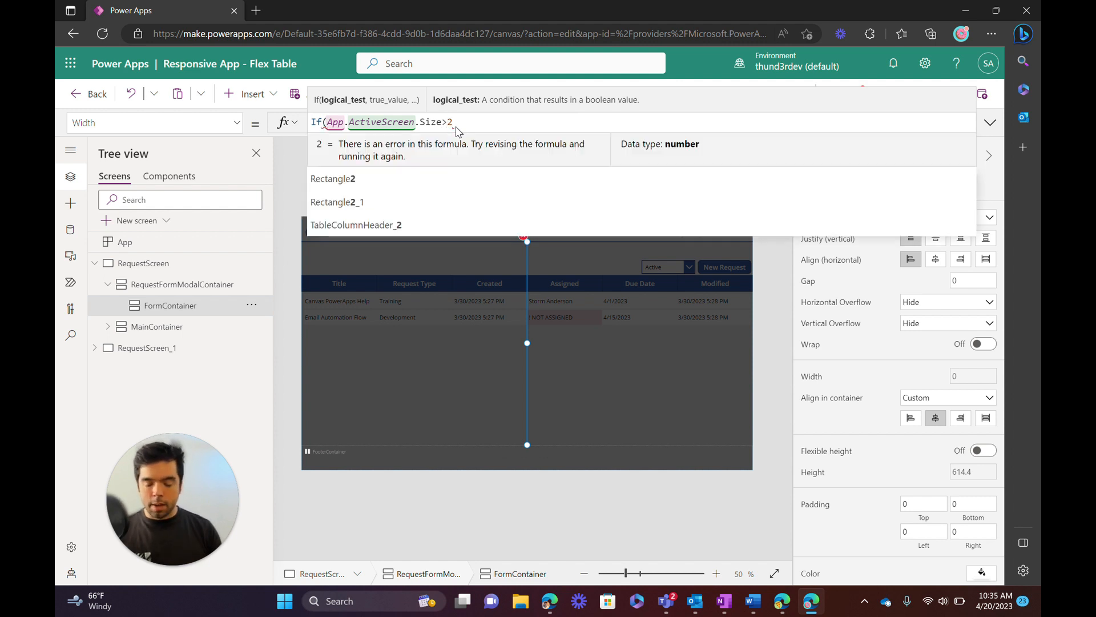
text(,Parent.Width*90%)
key(BackSpace)
key(BackSpace)
key(BackSpace)
text(70%,Parent.Width*)
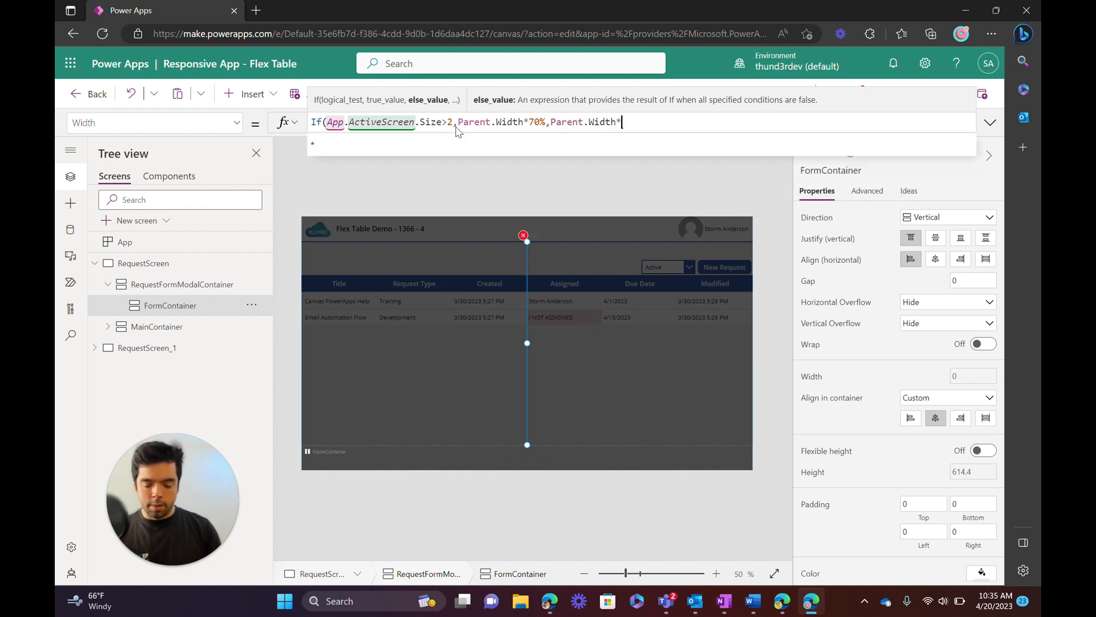
text(90%))
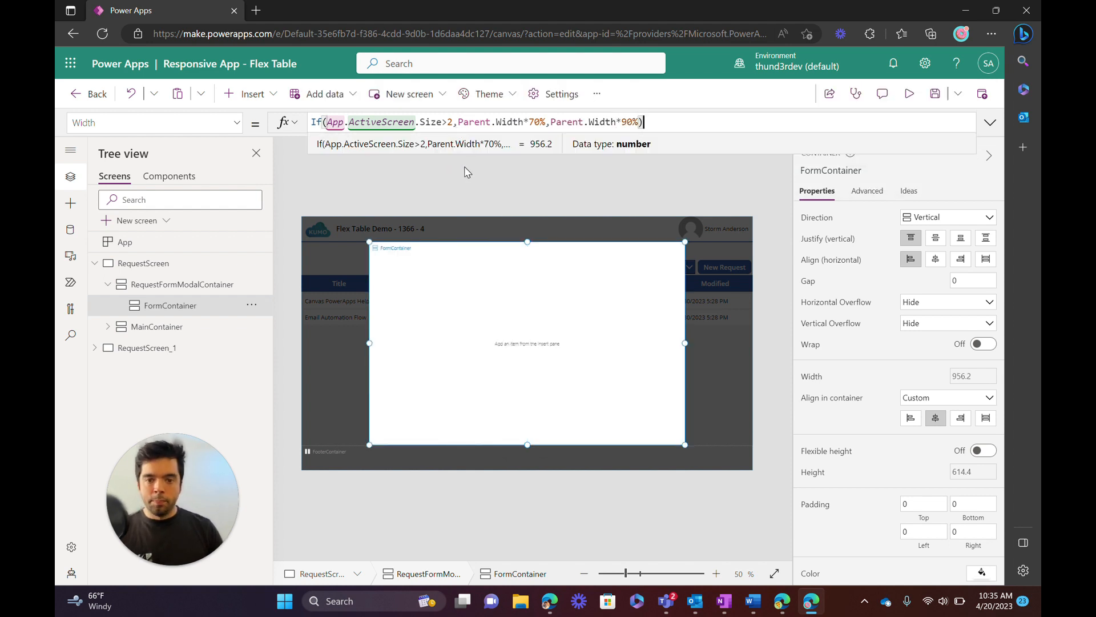
- Preview the app in maximized and narrow browser windows to check how FormContainer's conditional width responds
key(F5)
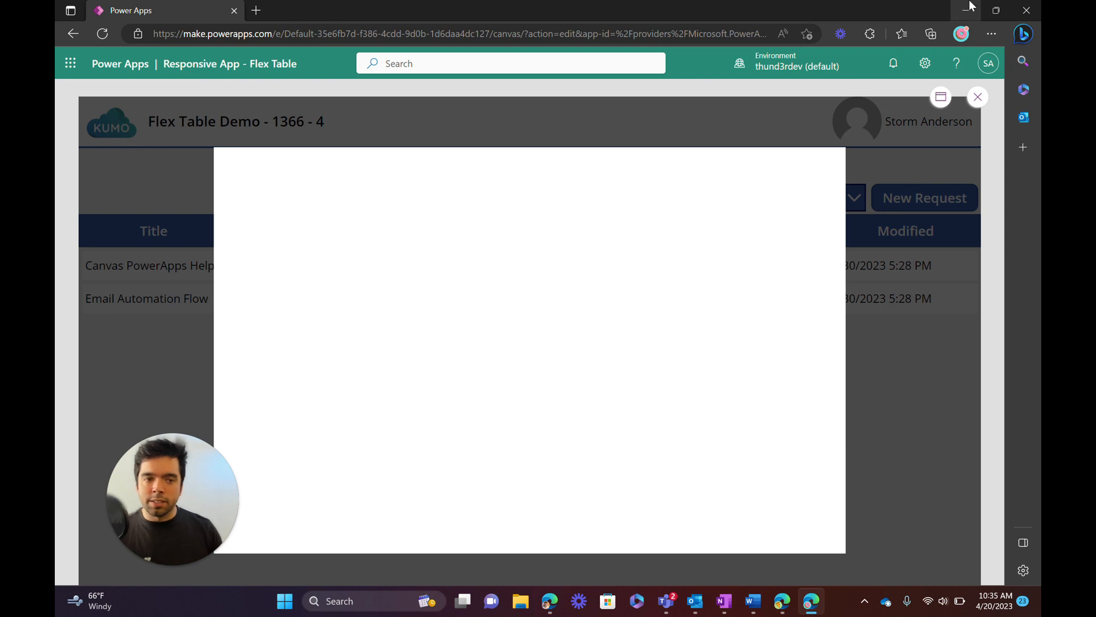
click(996, 10)
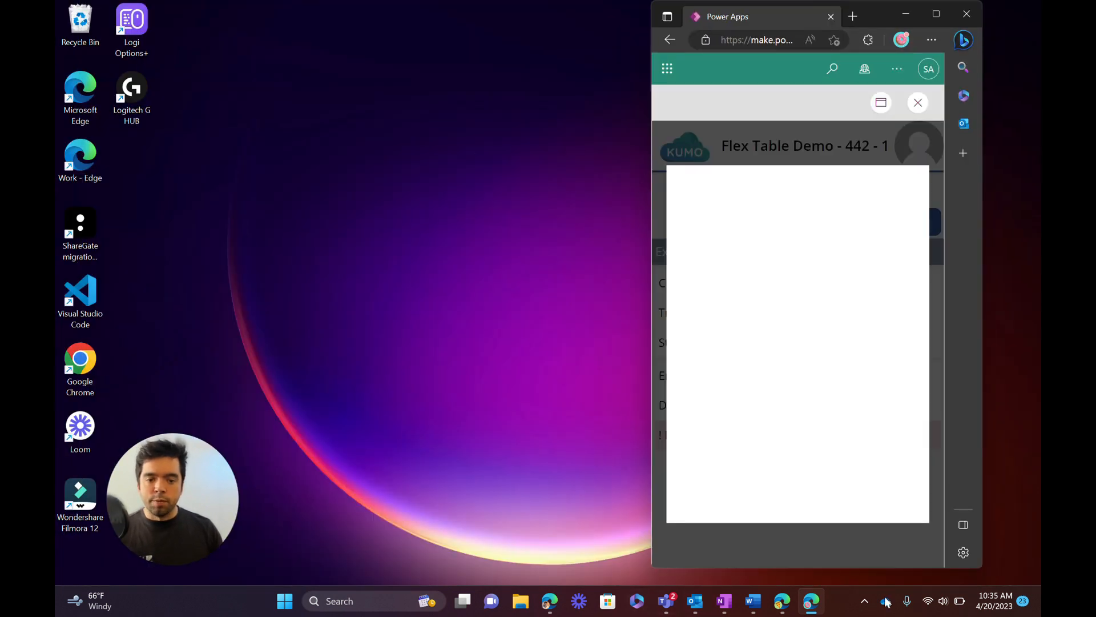
click(936, 14)
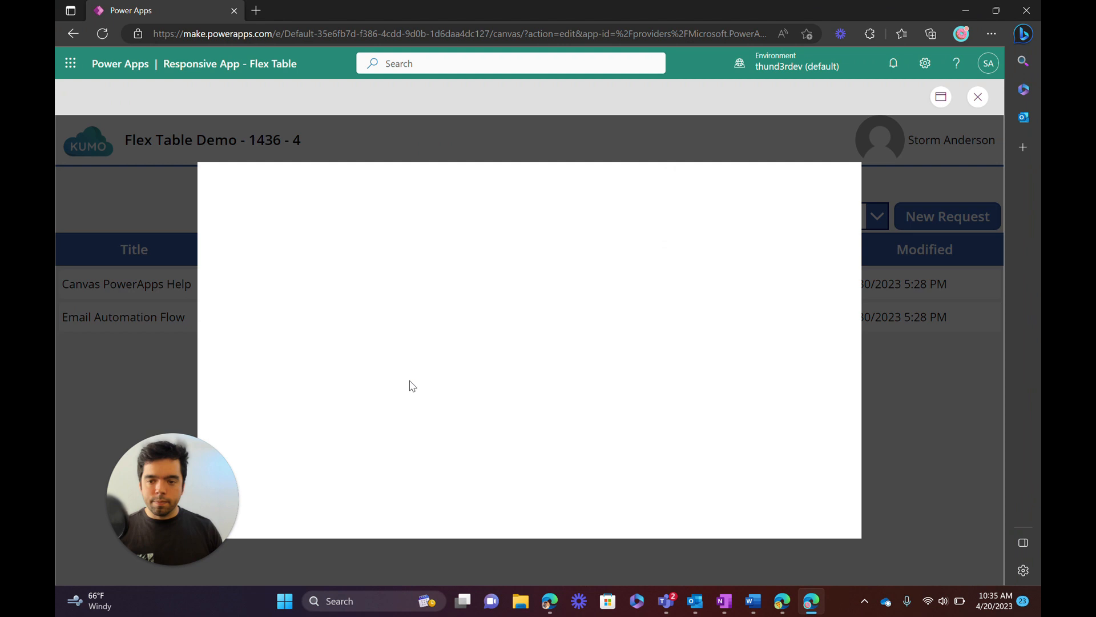
key(Escape)
- Insert a text label into FormContainer and rename it FormHeader
click(430, 375)
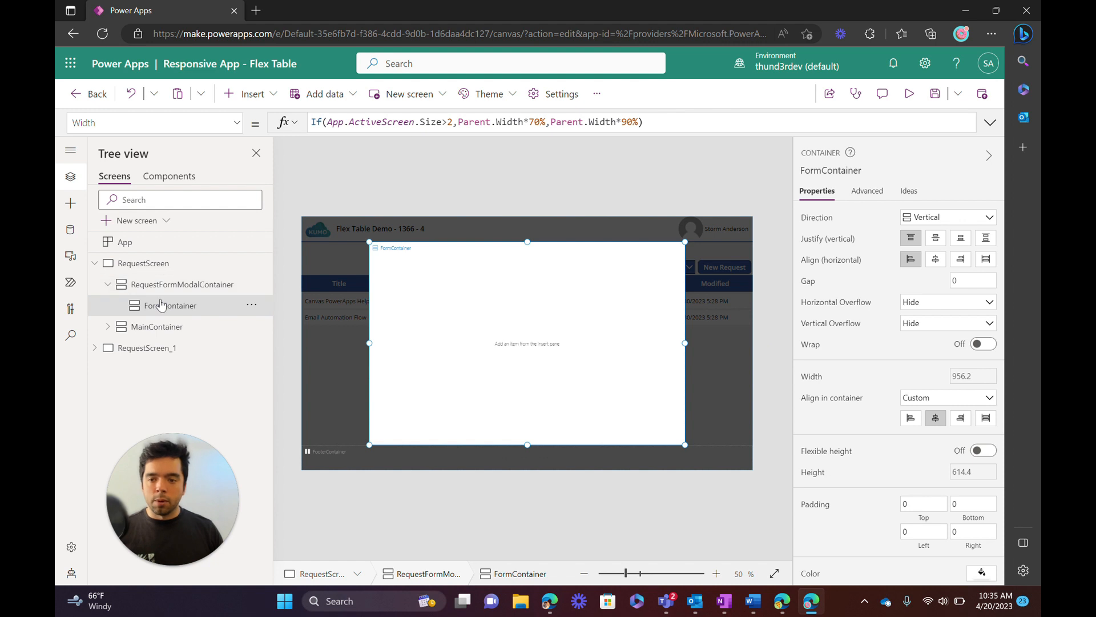
click(248, 92)
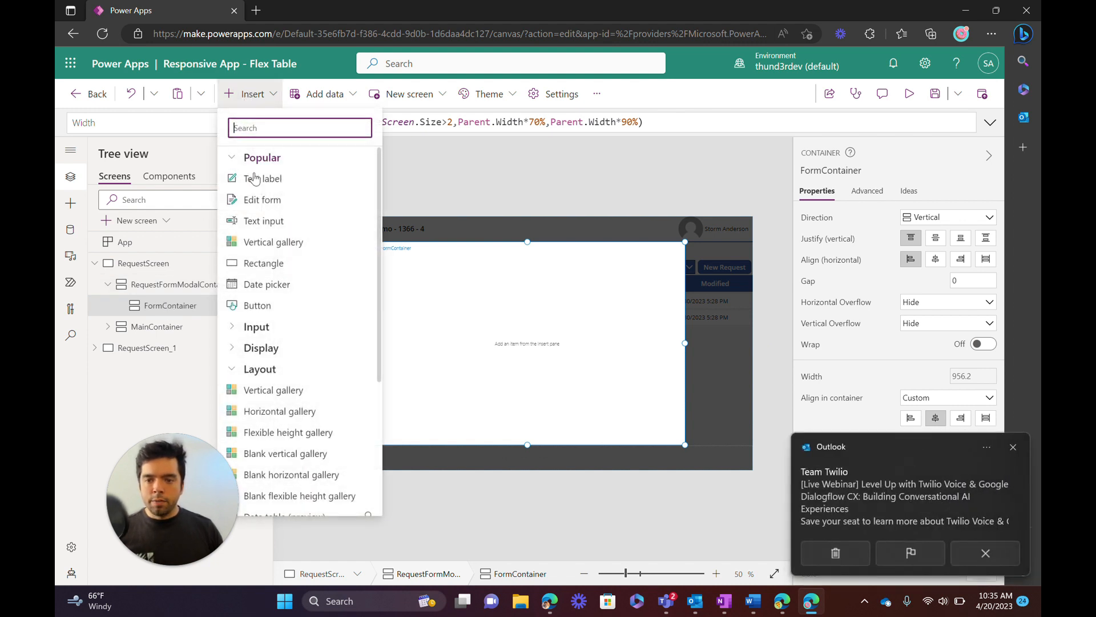
click(255, 178)
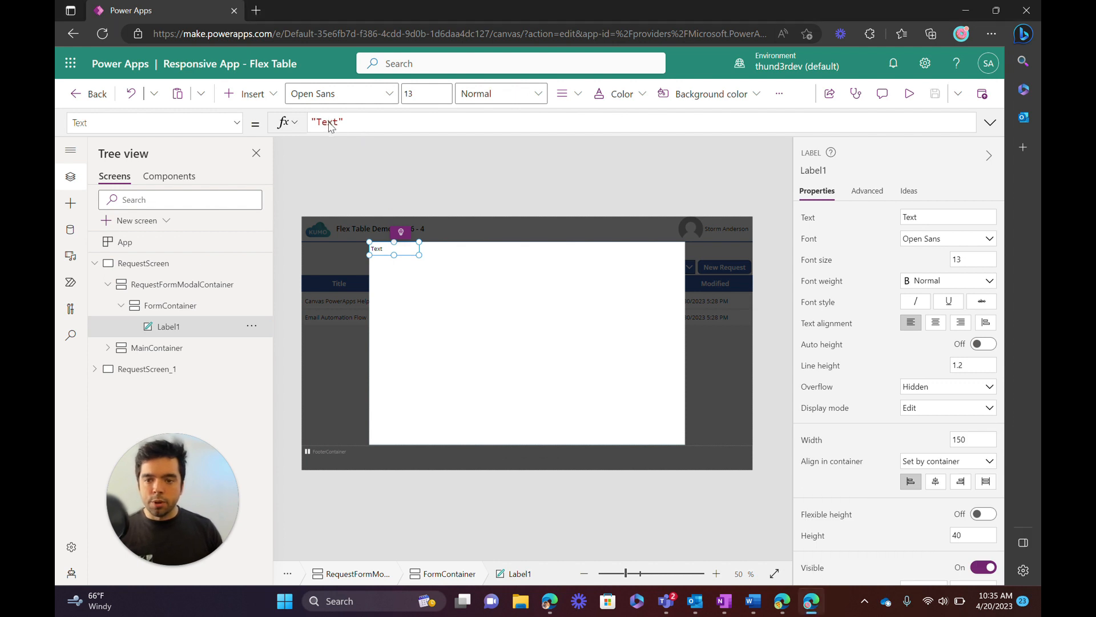
right_click(213, 325)
click(290, 443)
text(FormHeader)
key(Return)
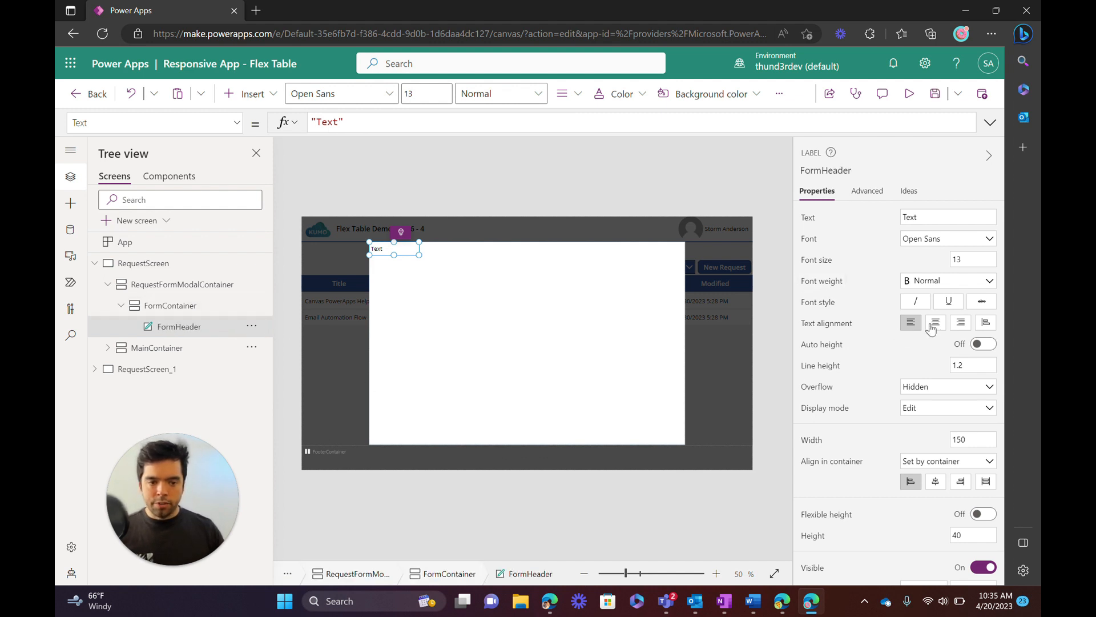
- Stretch FormHeader across the full width of its container and set its height to 60
scroll(871, 405, down, 3)
scroll(872, 405, down, 1)
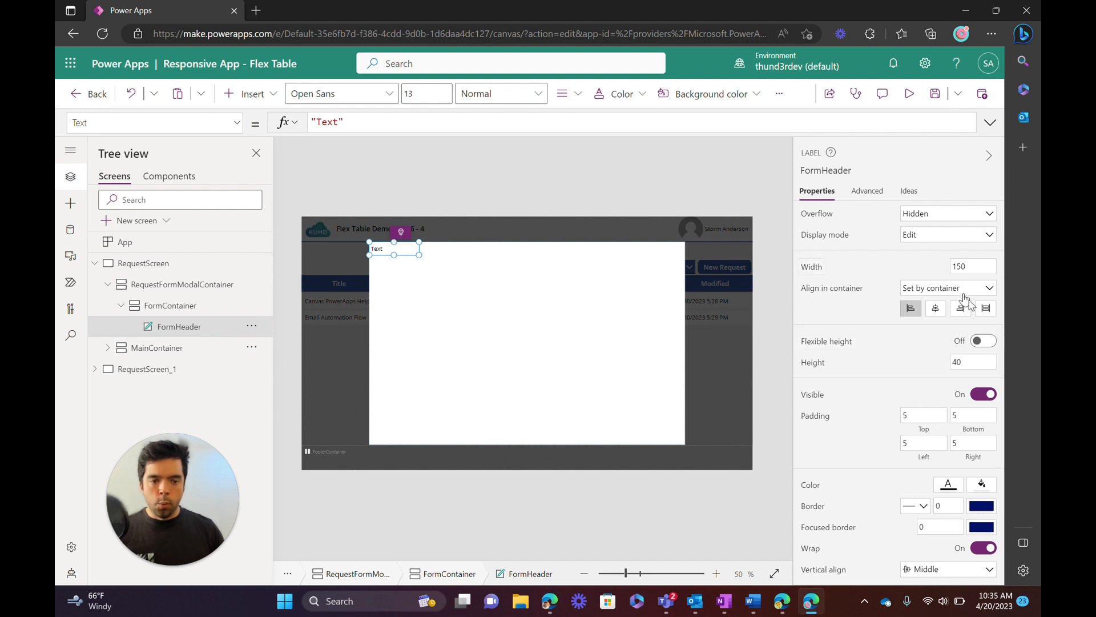
click(986, 309)
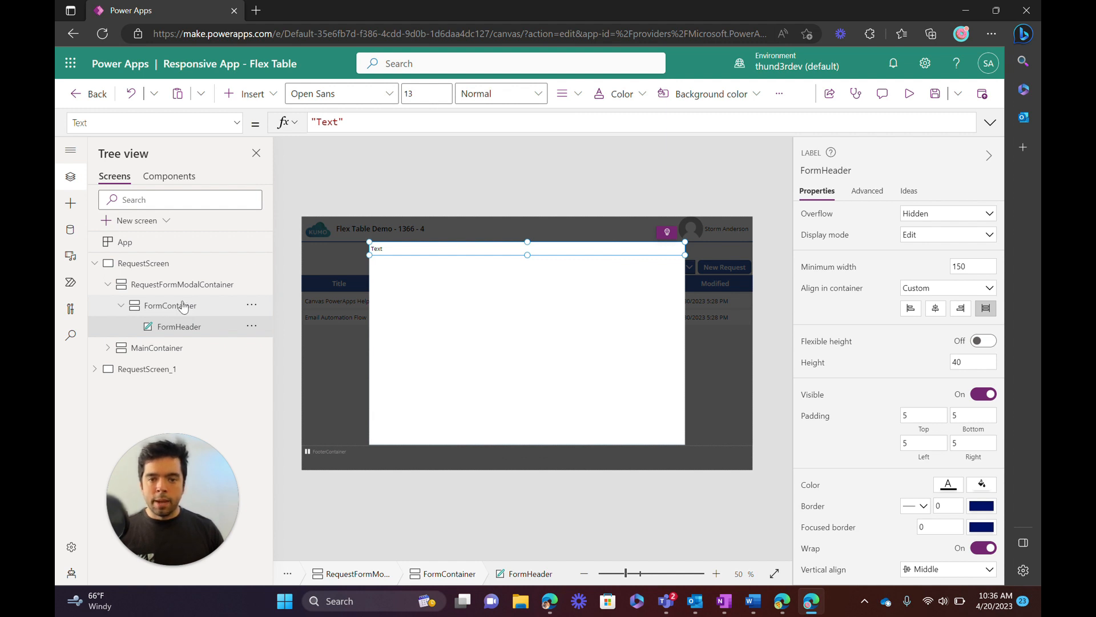
drag(956, 362, 943, 366)
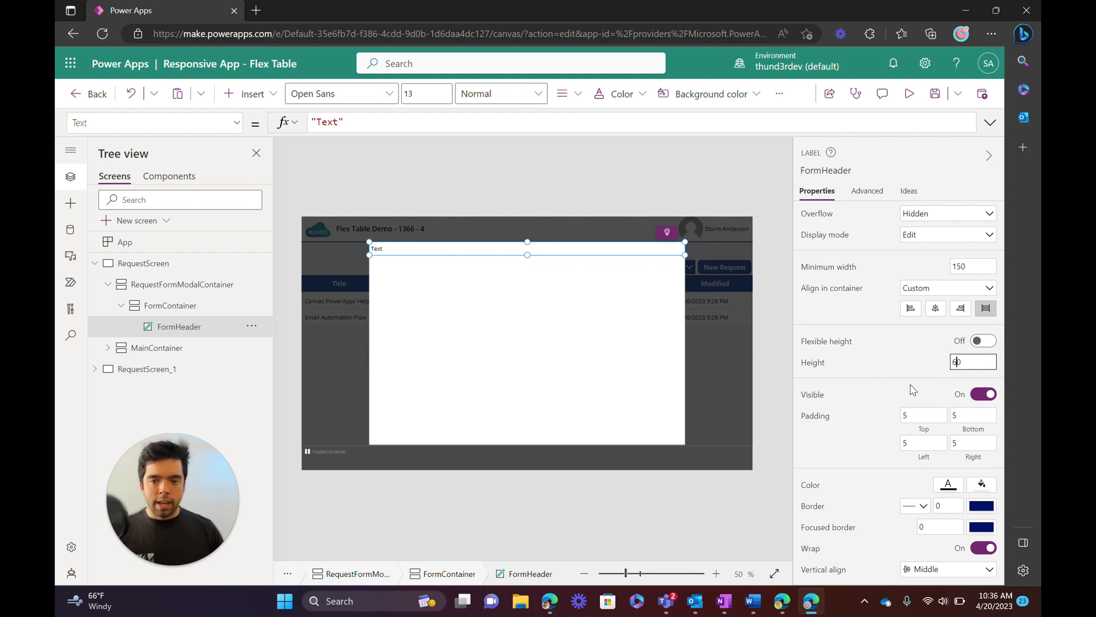
text(6)
key(Tab)
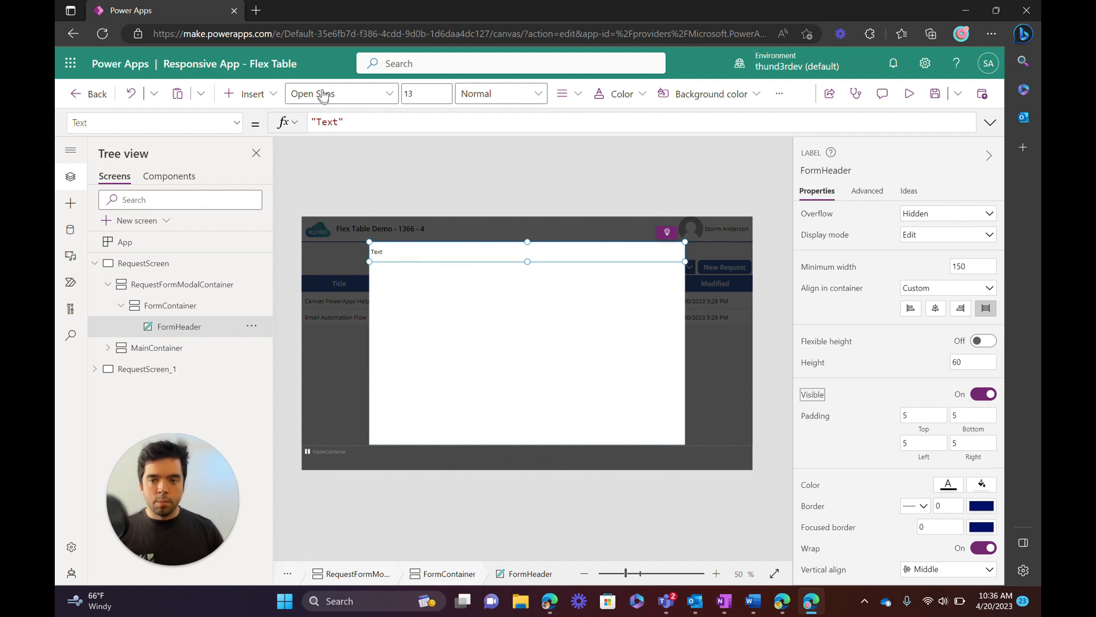
- Set FormHeader's text to "Request Form" and its background to the dark grey-blue theme color
double_click(329, 123)
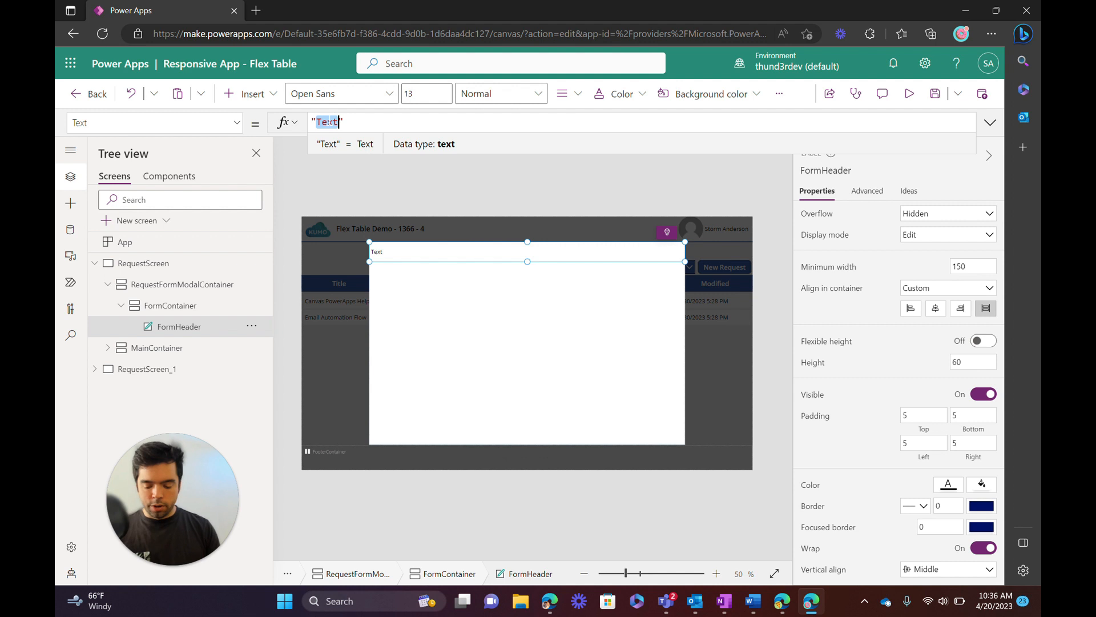
text(Request Form)
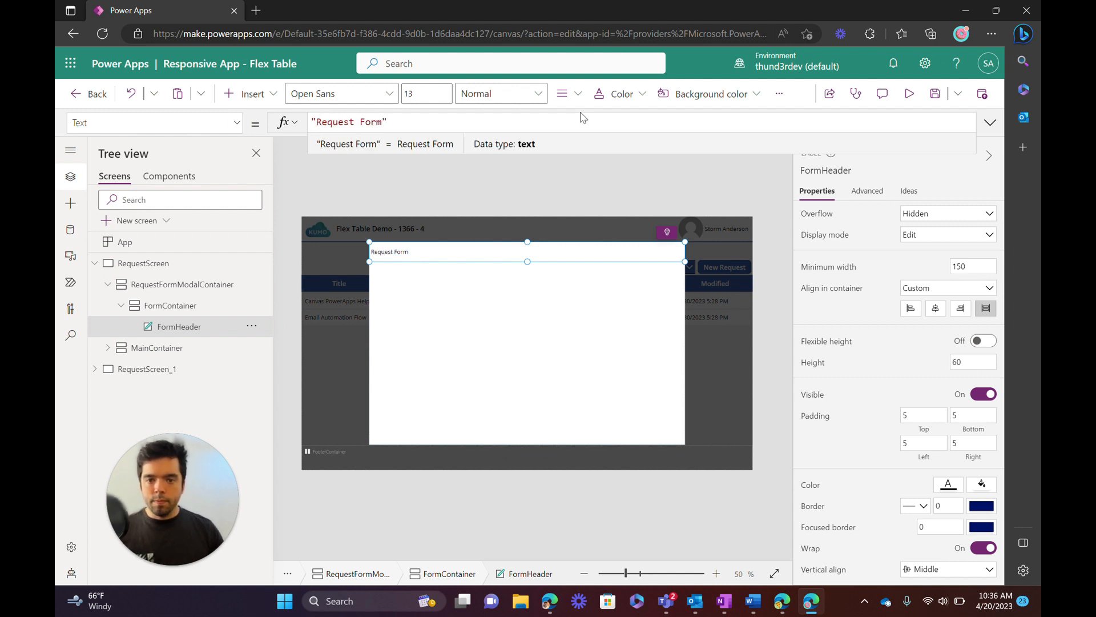
click(714, 95)
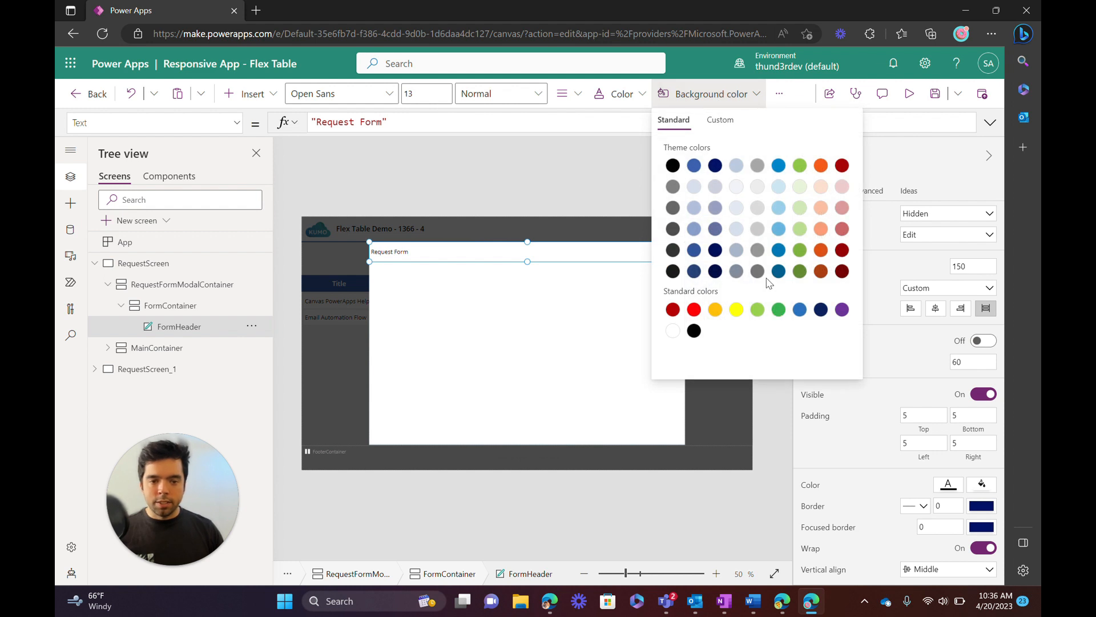
click(737, 272)
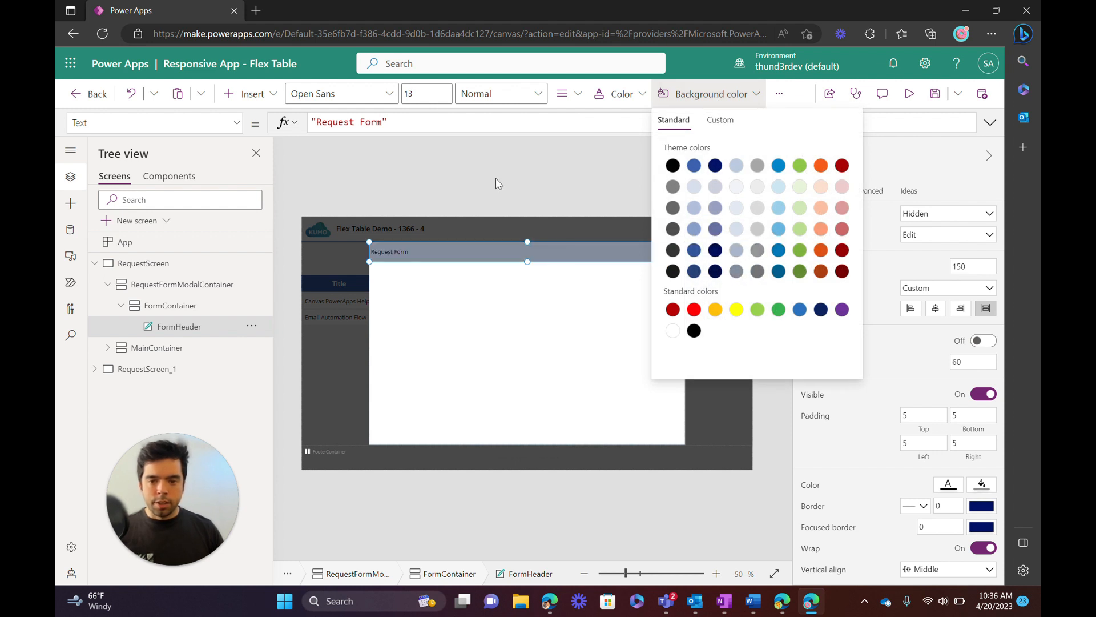
- Make FormHeader's text white and set its font size to 16
click(622, 94)
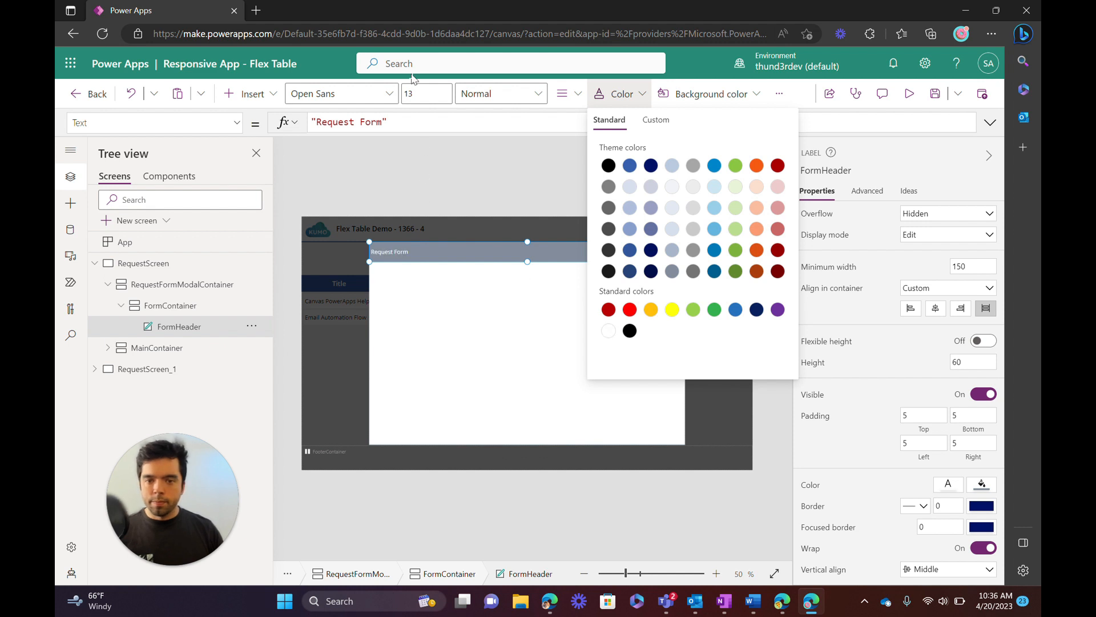
double_click(414, 94)
text(16)
click(381, 171)
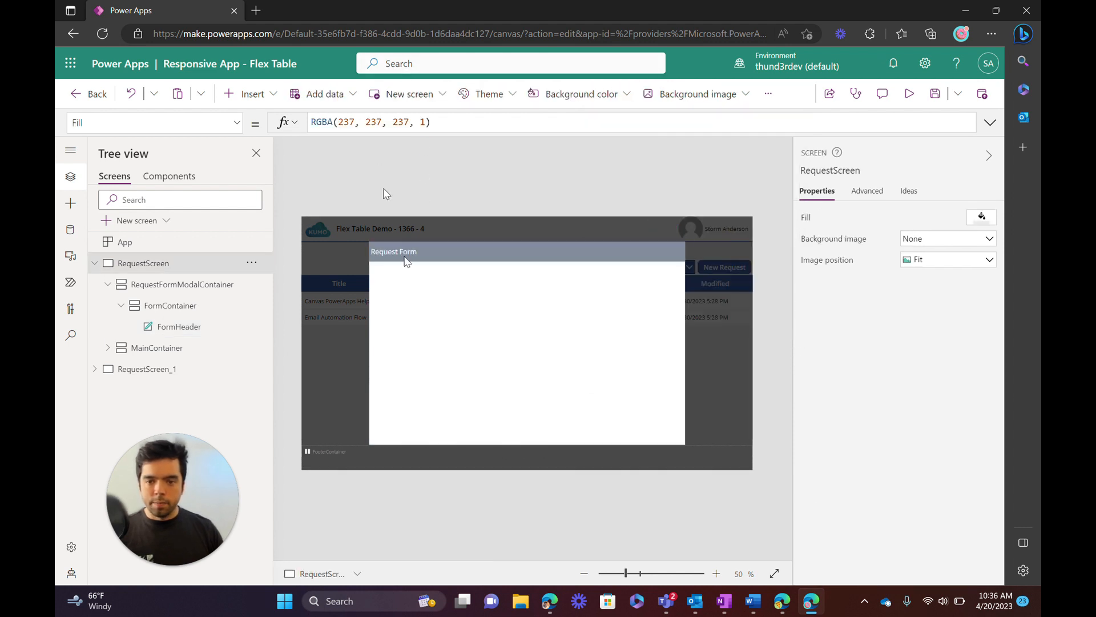
click(426, 253)
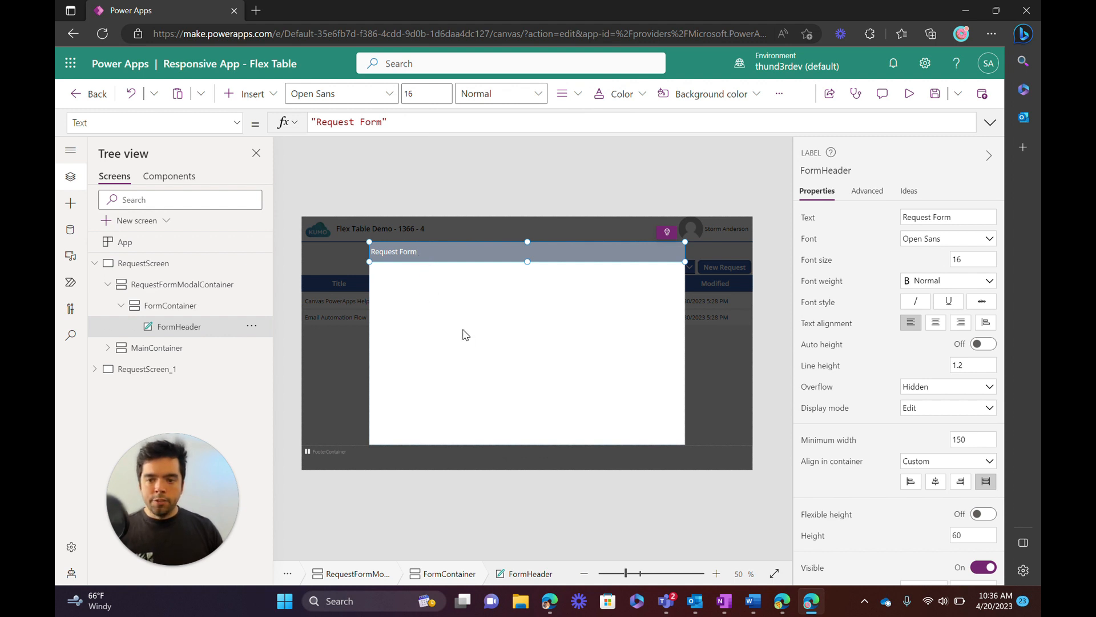
- Insert an edit form into FormContainer below the header and connect it to the Project Requests data source
click(199, 308)
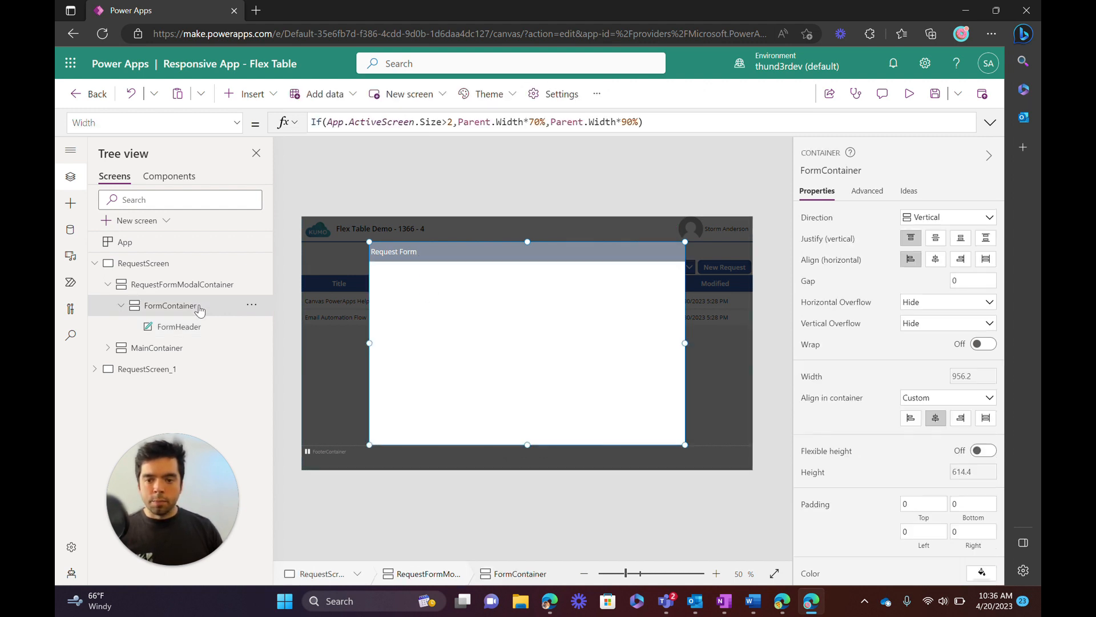
click(246, 93)
scroll(308, 189, down, 1)
scroll(308, 194, up, 1)
click(261, 203)
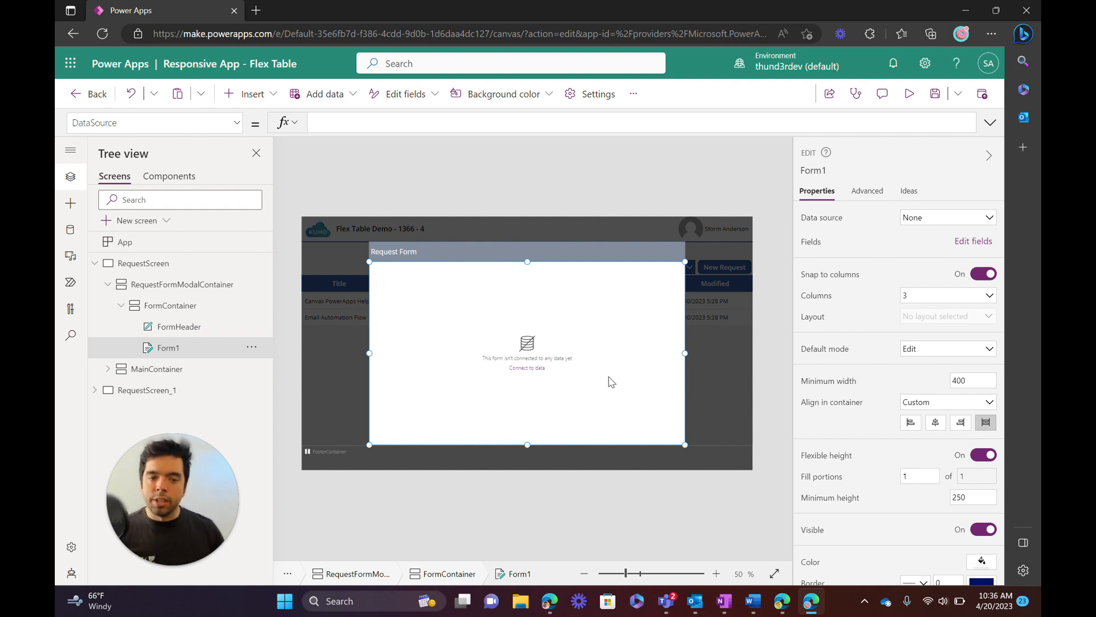
click(949, 227)
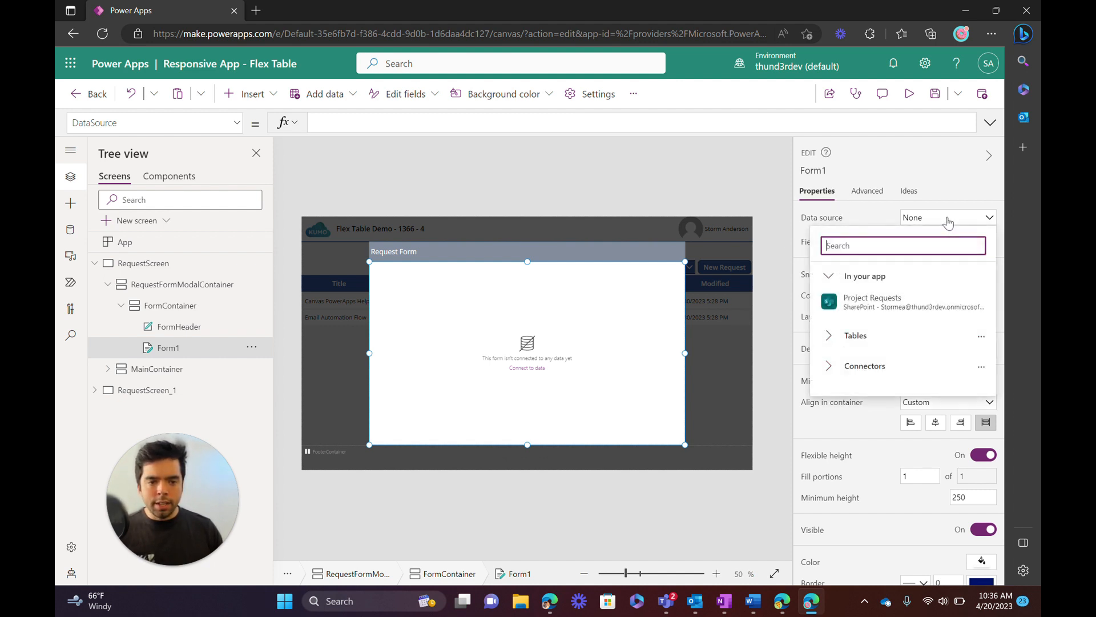
click(867, 326)
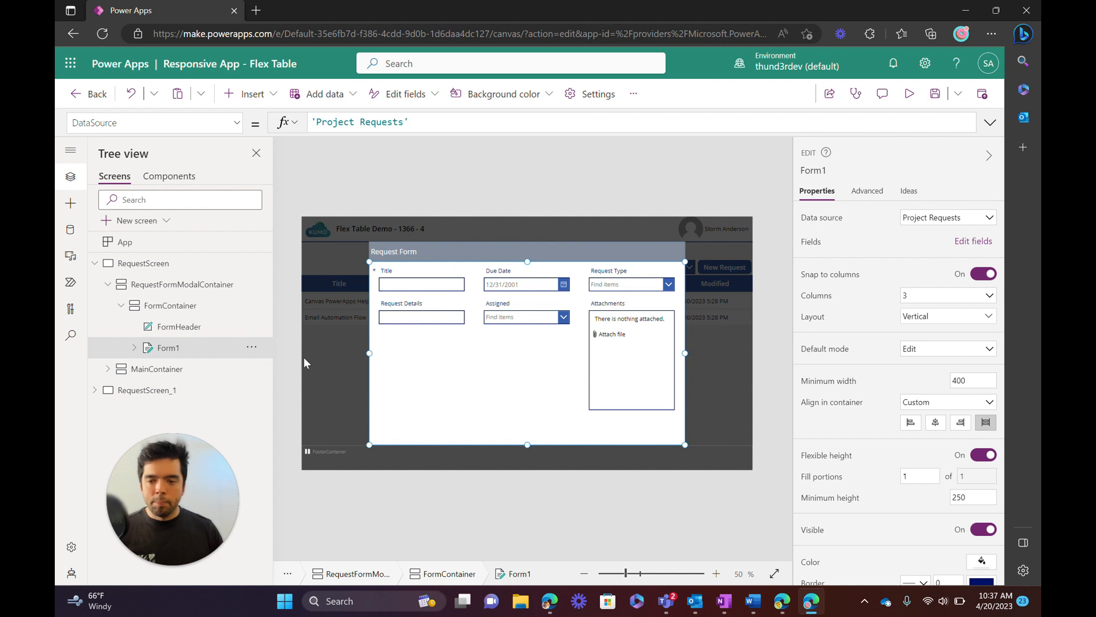
- Insert a horizontal container into FormContainer below the edit form
click(172, 307)
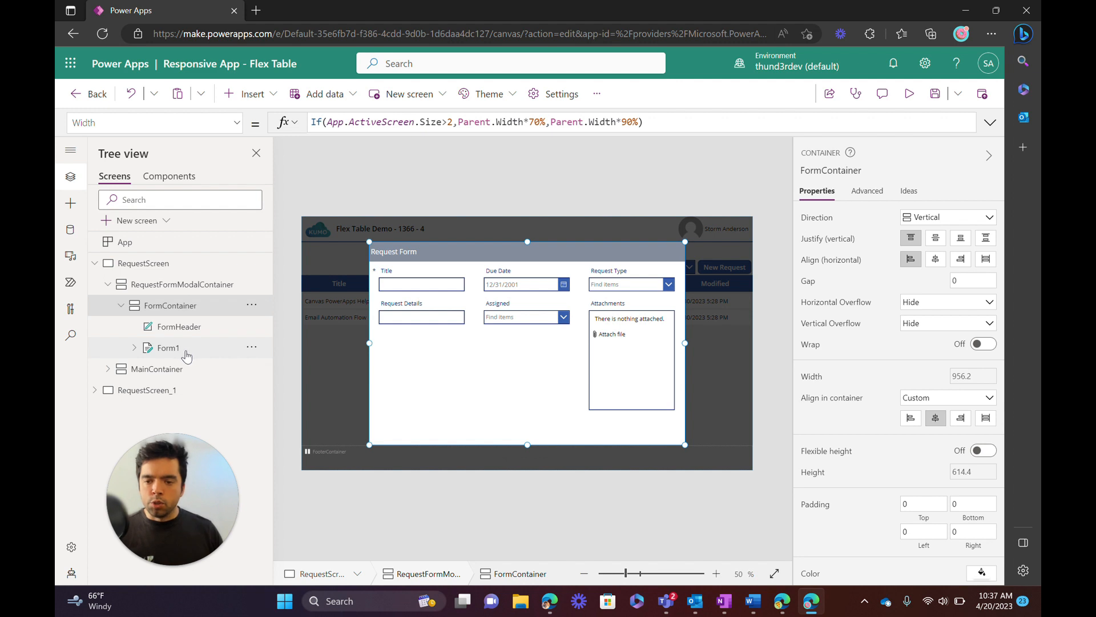
click(247, 100)
scroll(276, 284, down, 5)
click(281, 341)
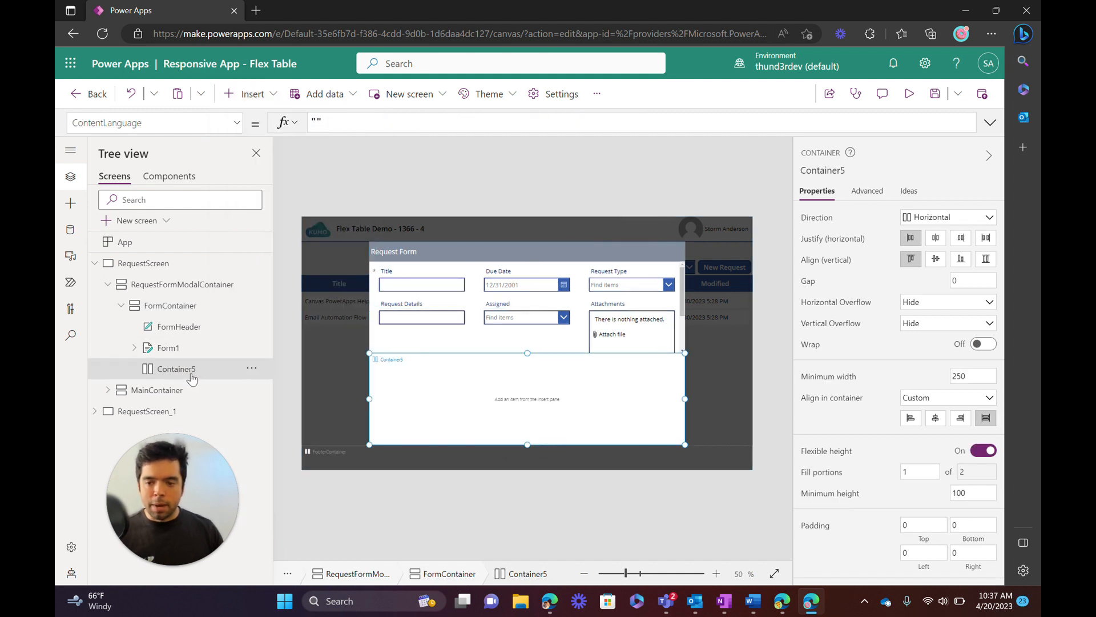
- Rename the new horizontal container below the form as FormActions
click(150, 309)
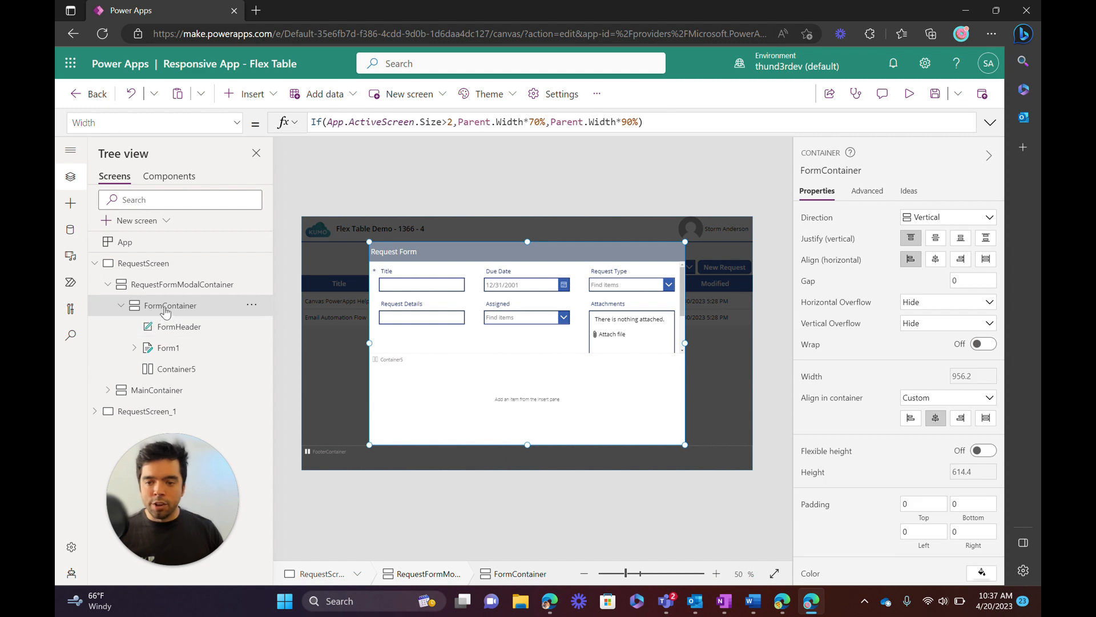
click(176, 289)
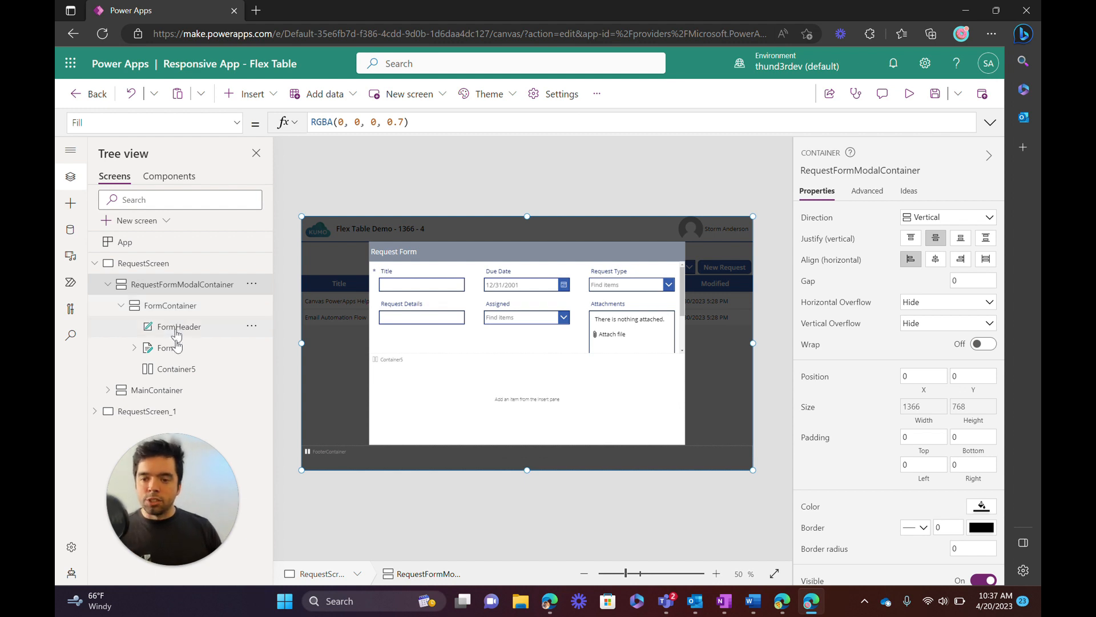
click(186, 371)
right_click(186, 374)
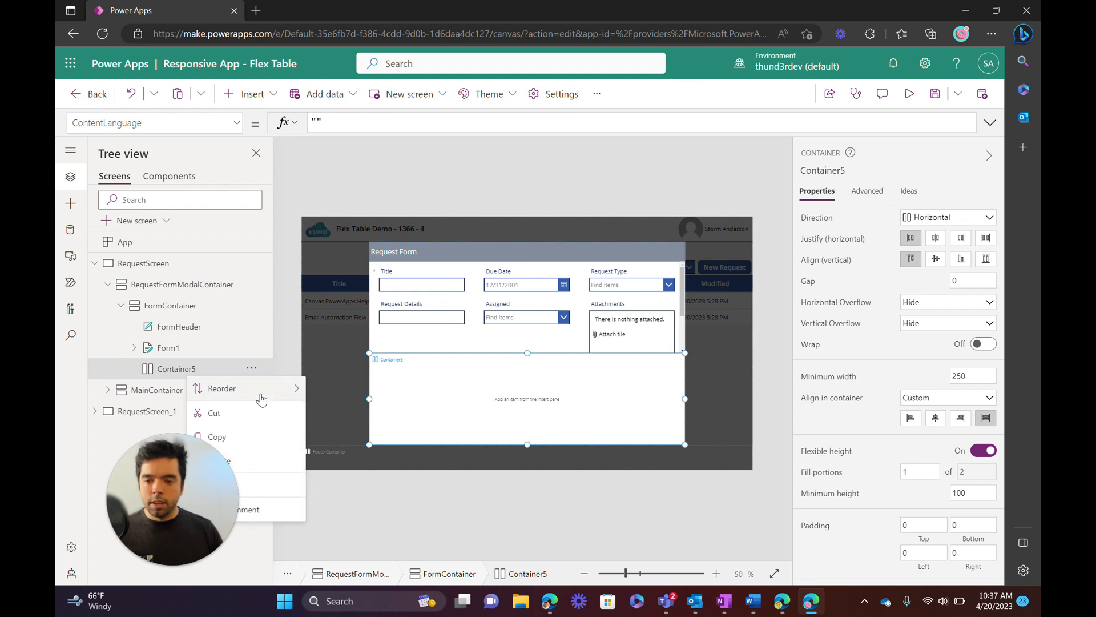
click(239, 490)
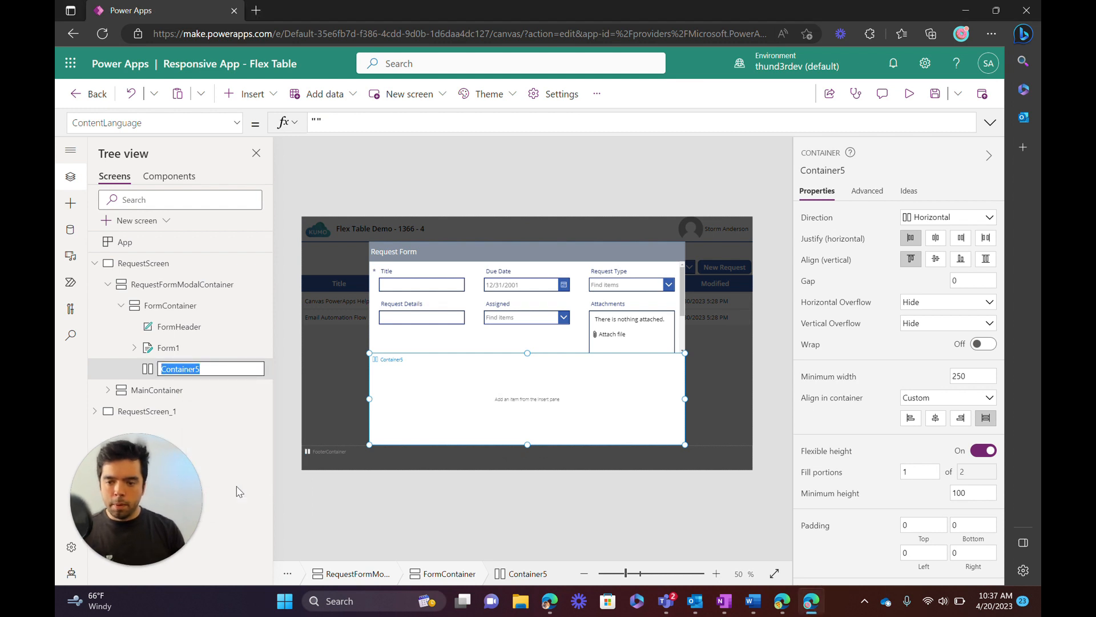
text(Form)
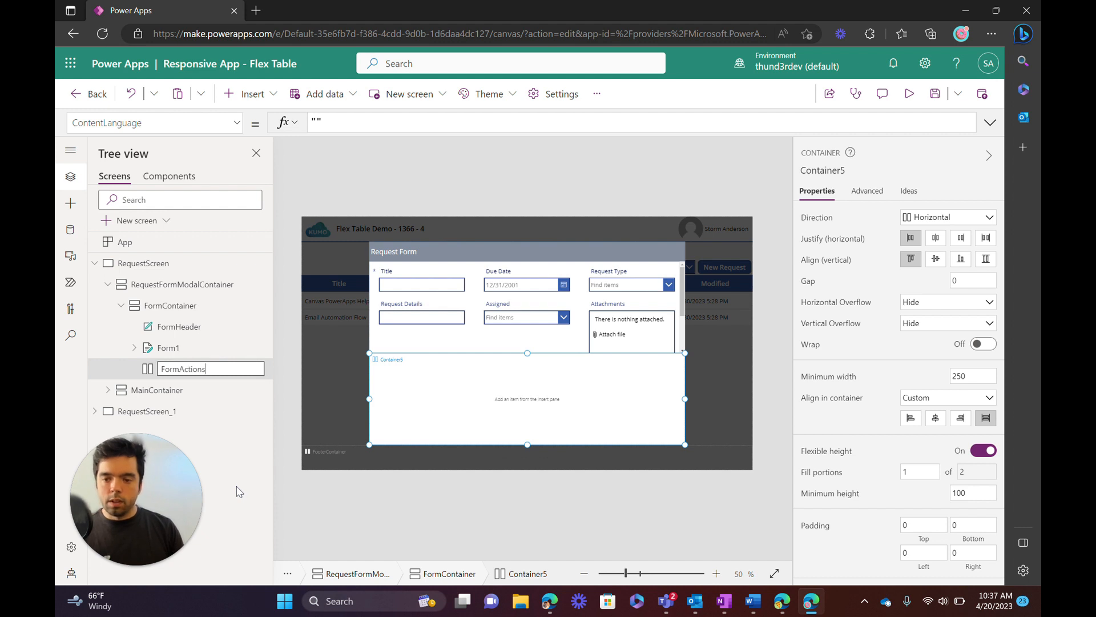
text(Actions)
key(Return)
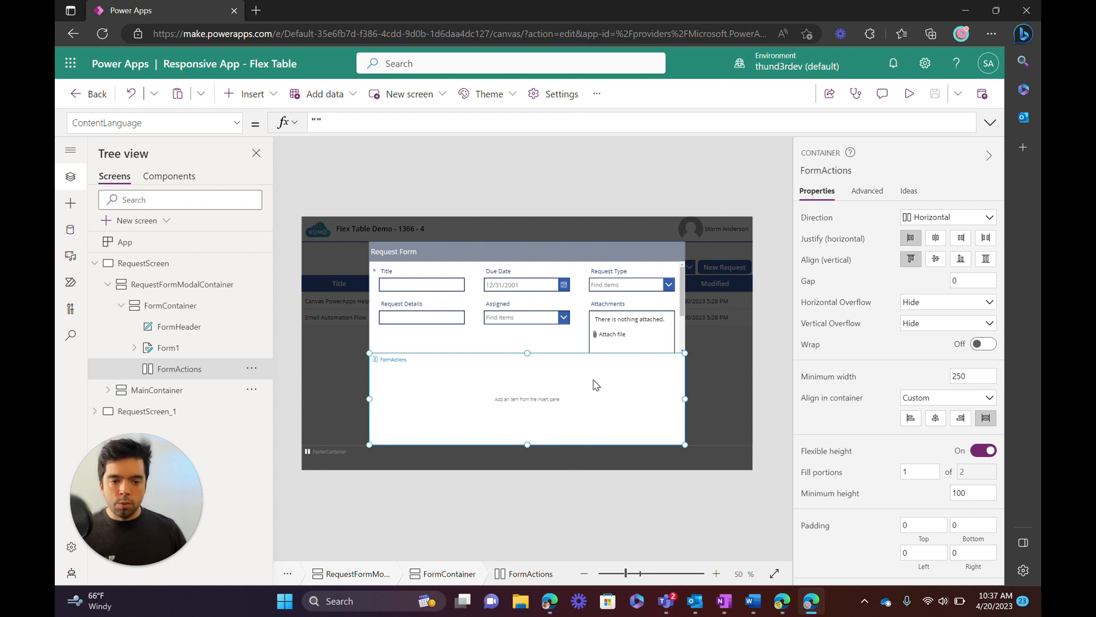
- Turn off FormActions' flexible height and set its height to 70
click(984, 451)
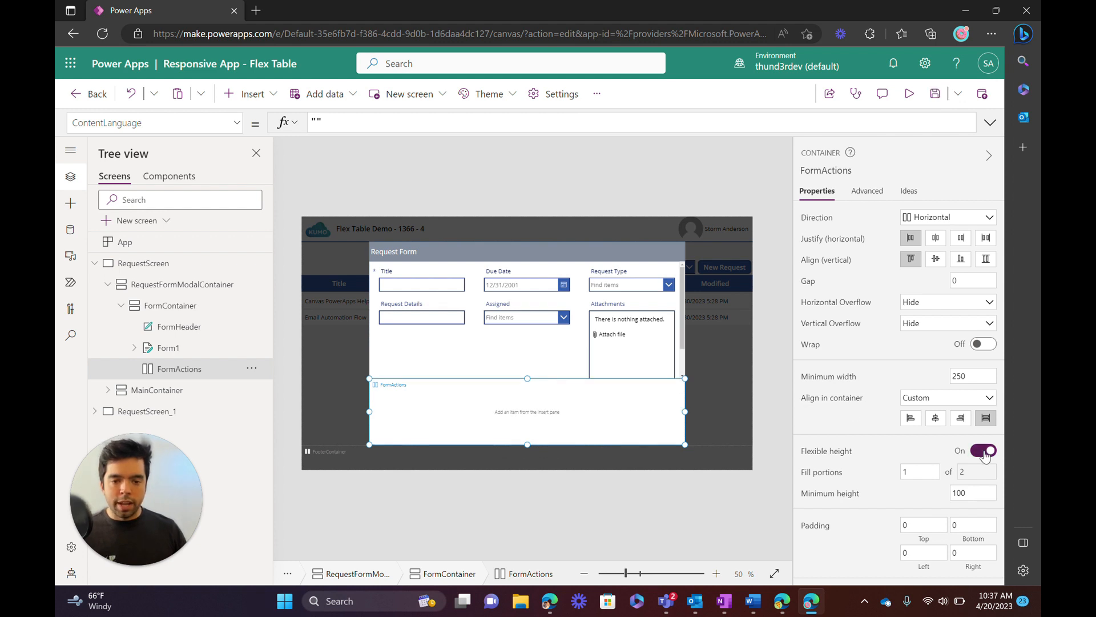
key(Tab)
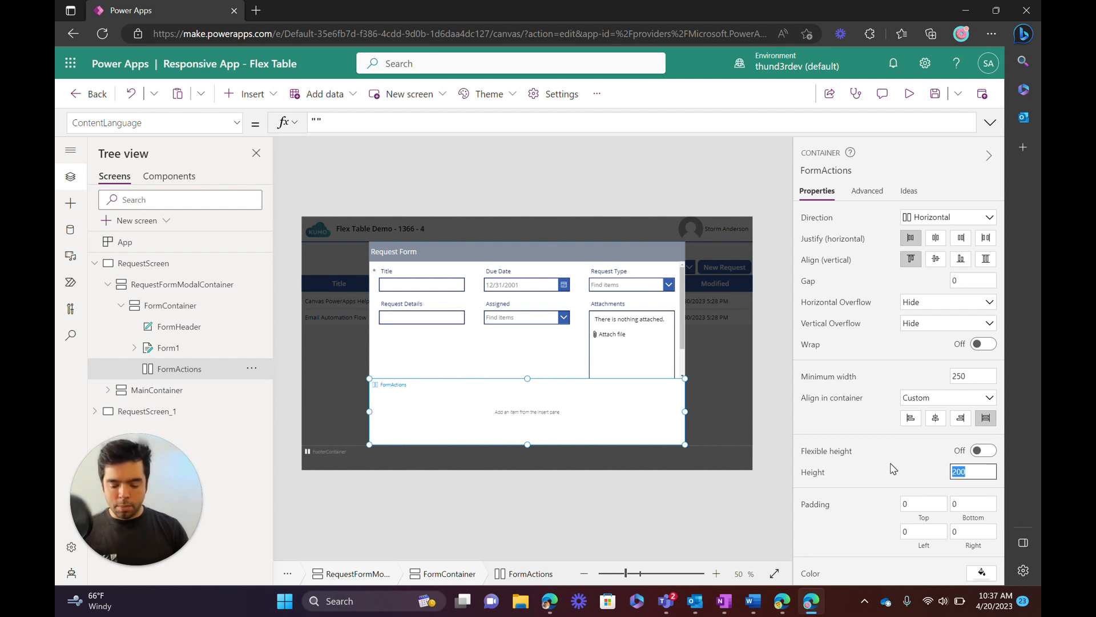
key(Tab)
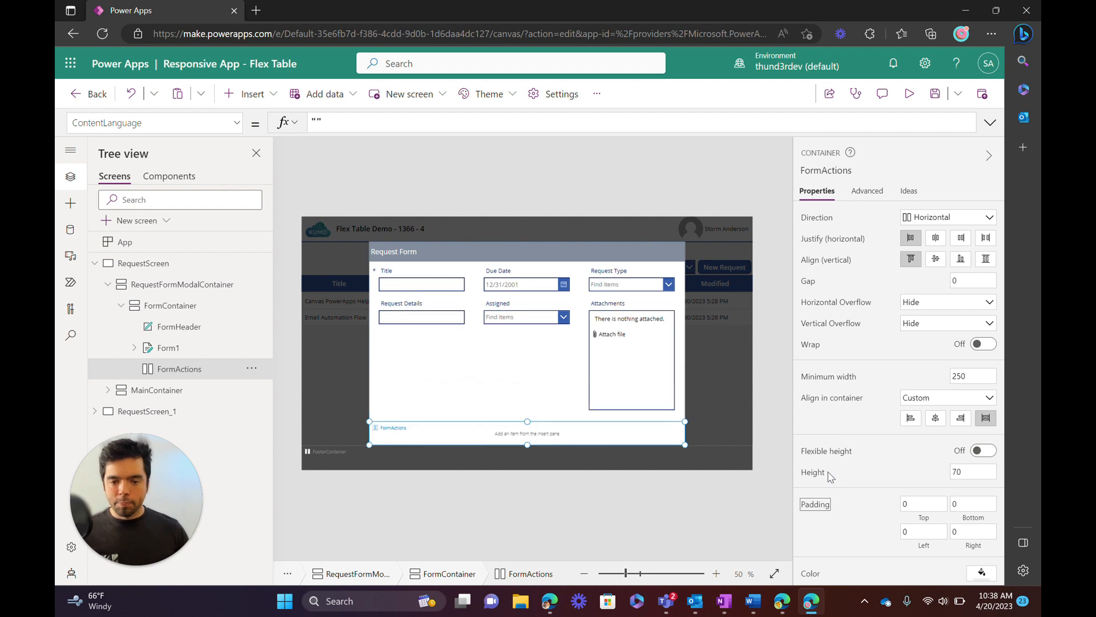
key(shift+Tab)
text(80)
key(Tab)
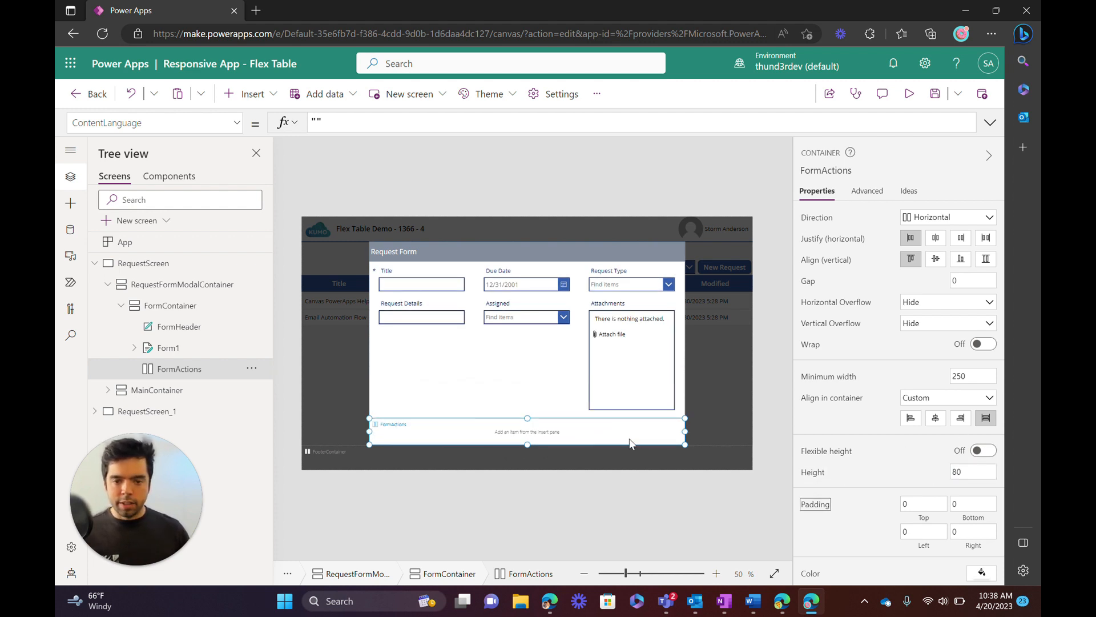
key(shift+Tab)
text(70)
key(Tab)
- Insert two buttons into the FormActions container
click(487, 381)
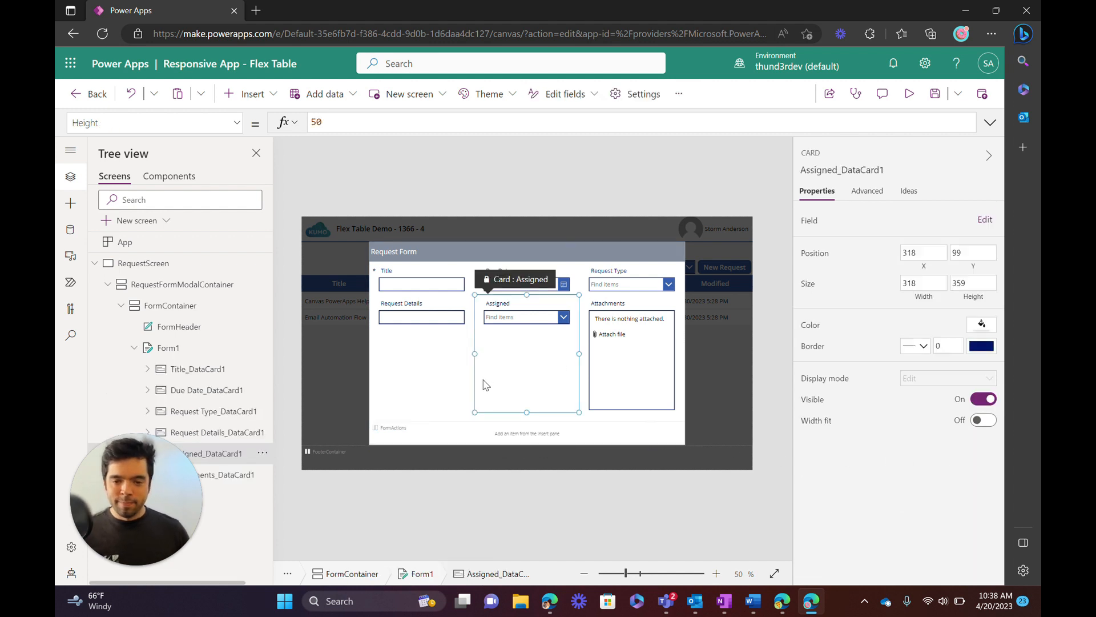
click(613, 439)
click(251, 94)
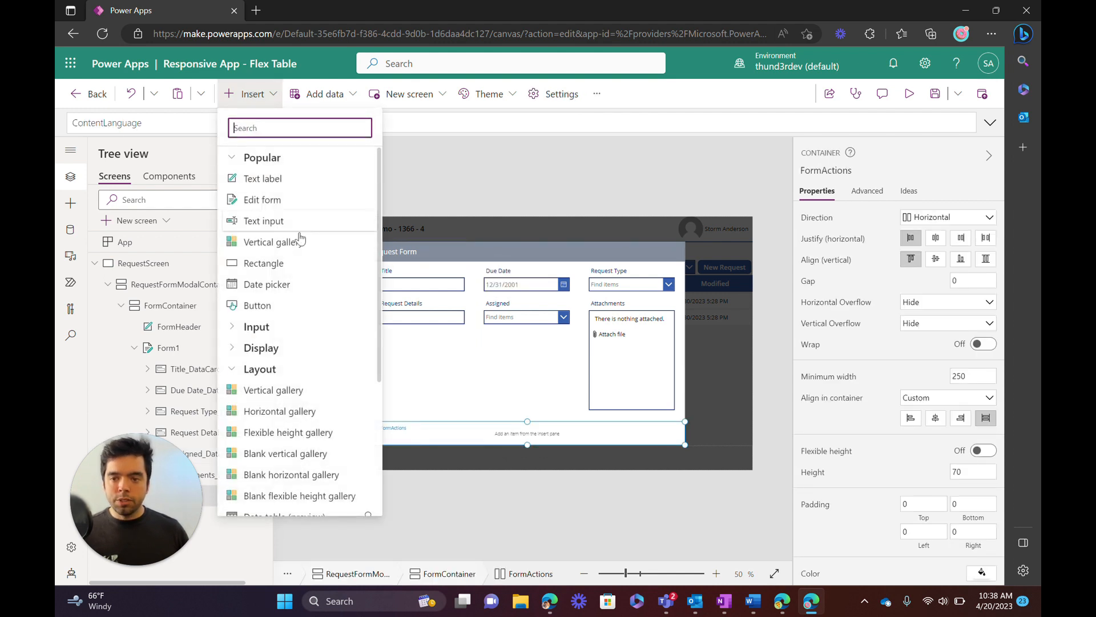
click(285, 305)
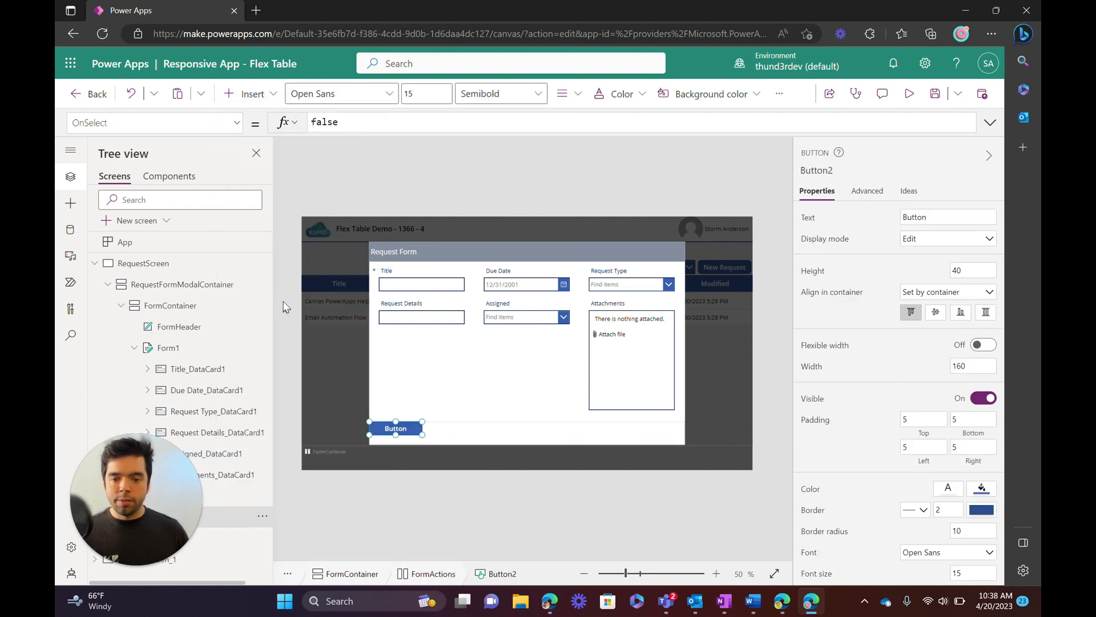
click(260, 95)
click(259, 310)
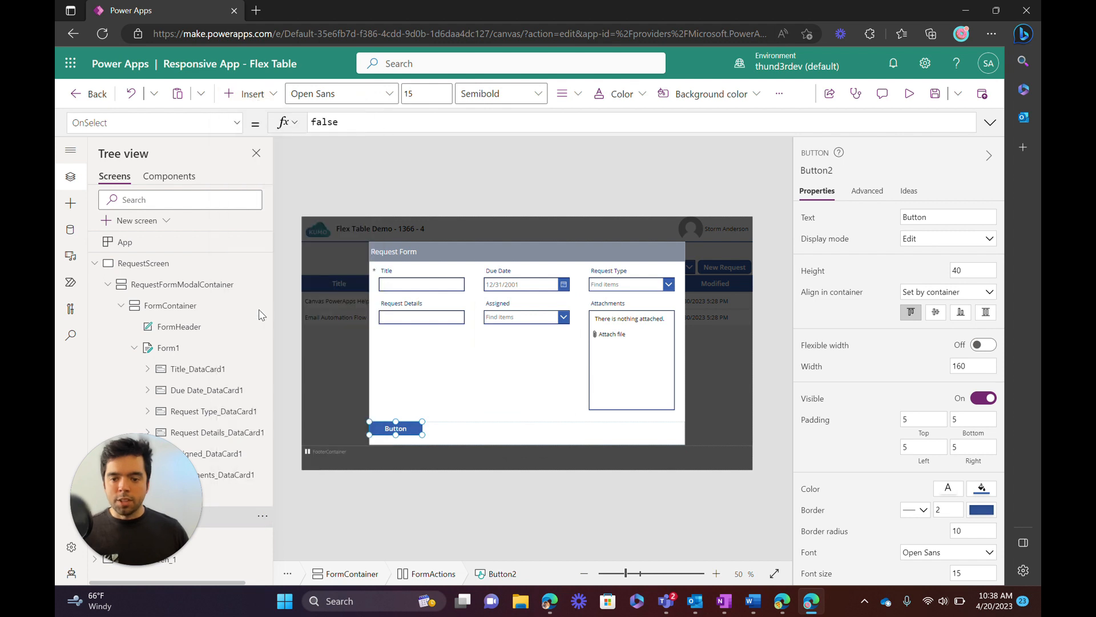
- Justify the FormActions contents to the end horizontally and center them vertically
click(508, 438)
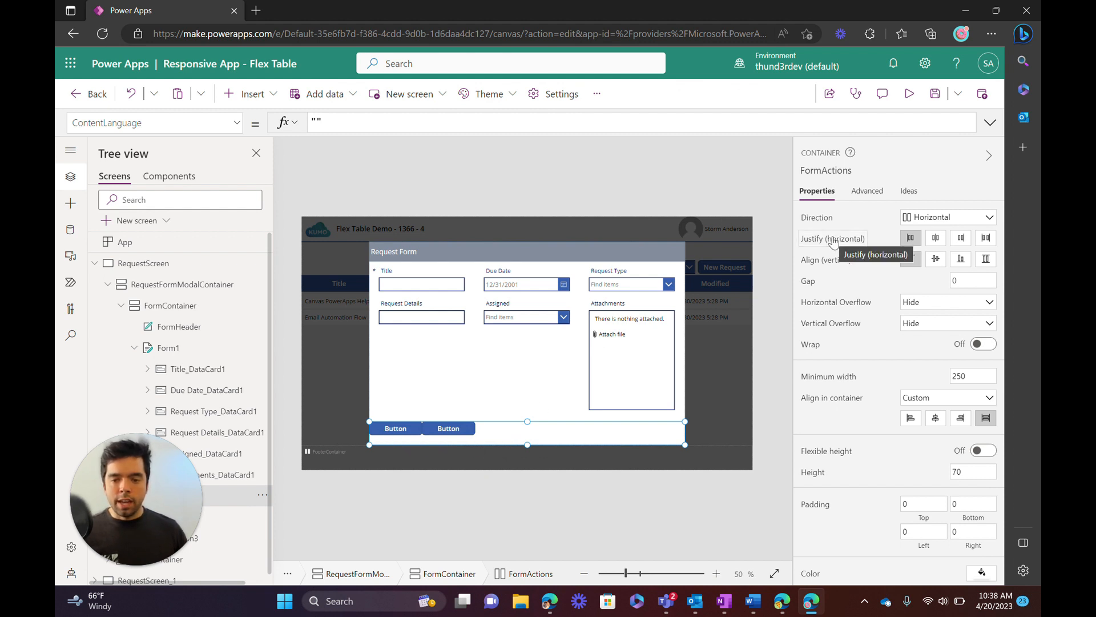
scroll(222, 421, down, 1)
drag(128, 568, 384, 571)
drag(350, 495, 94, 495)
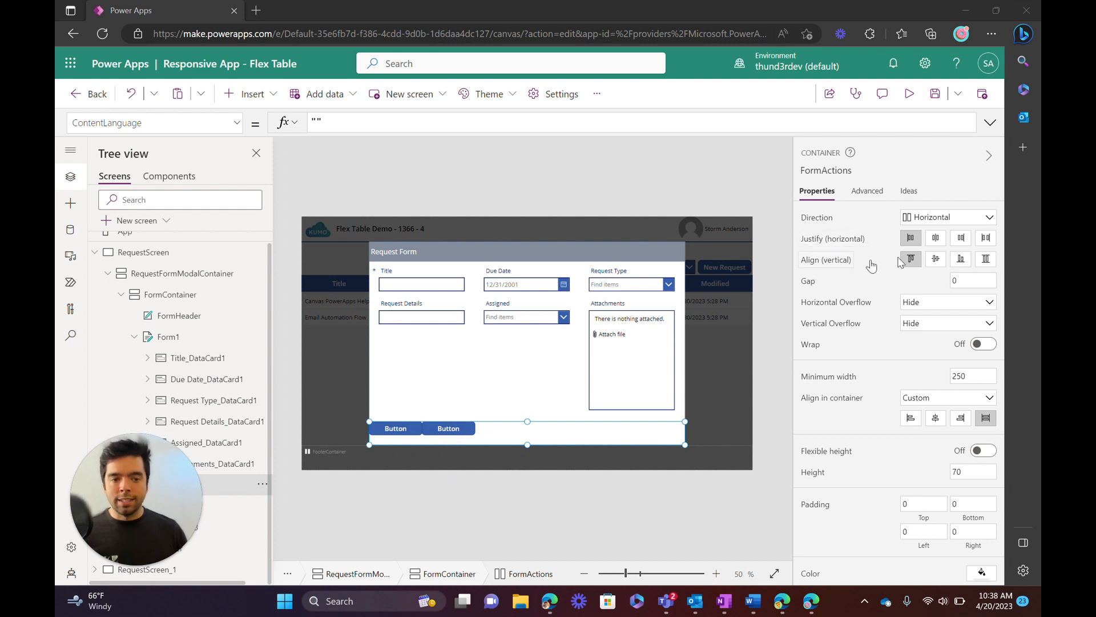
click(962, 239)
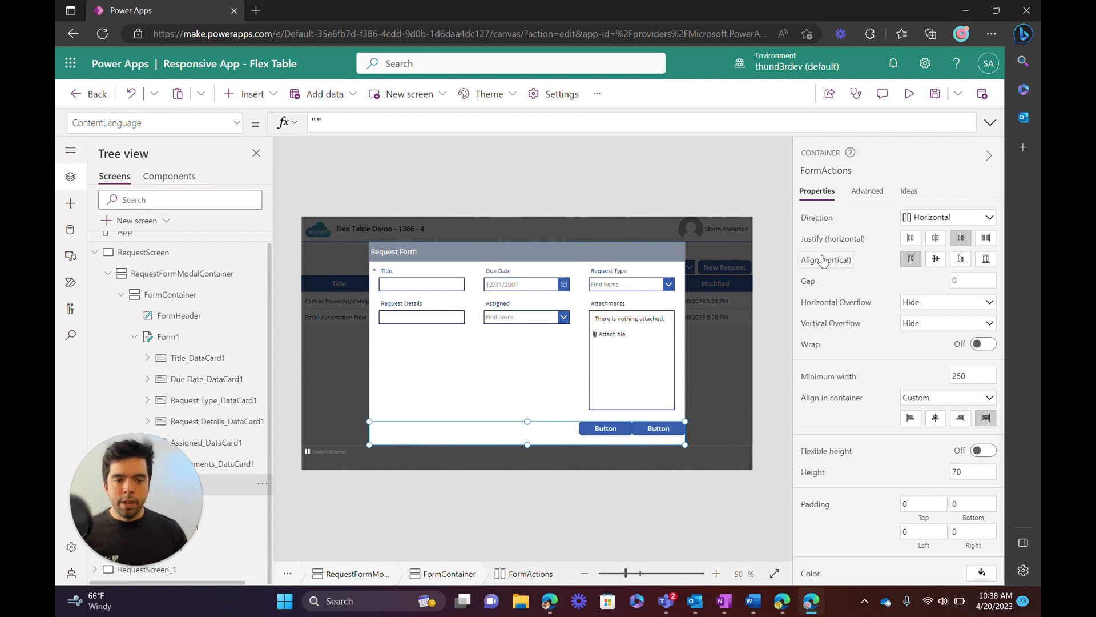
click(938, 264)
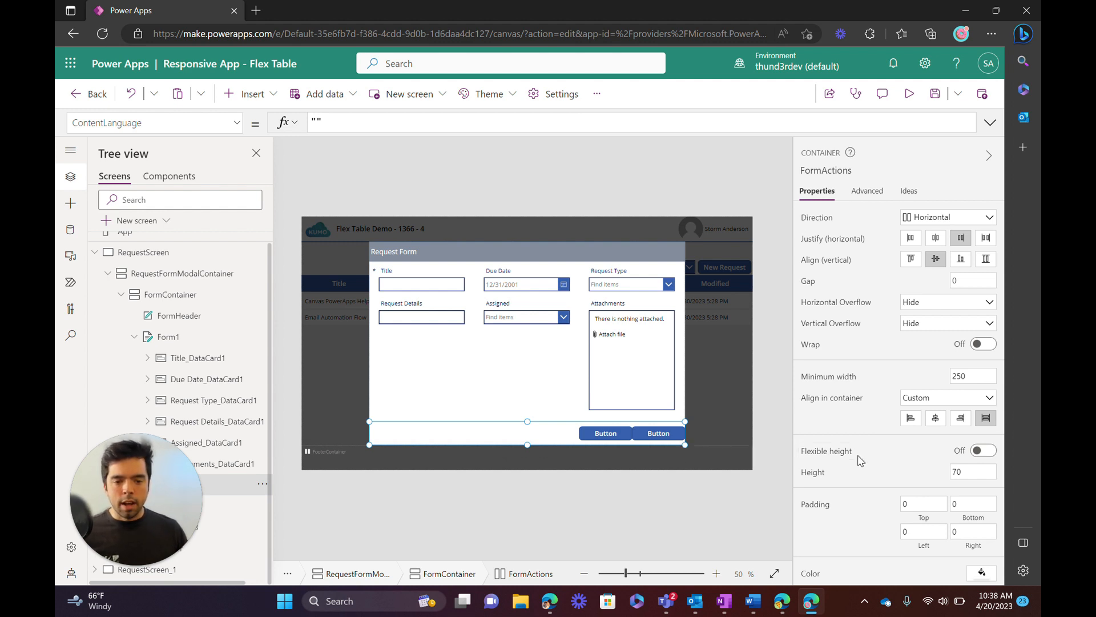
- Set the left and right padding of FormActions to 25
scroll(860, 461, down, 1)
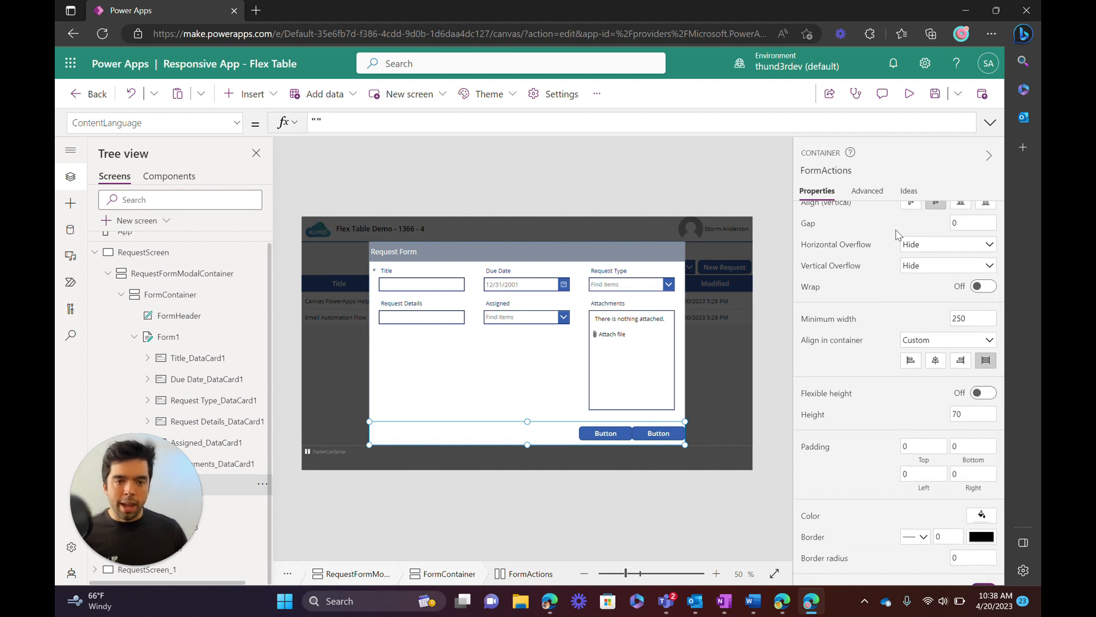
click(923, 474)
text(20)
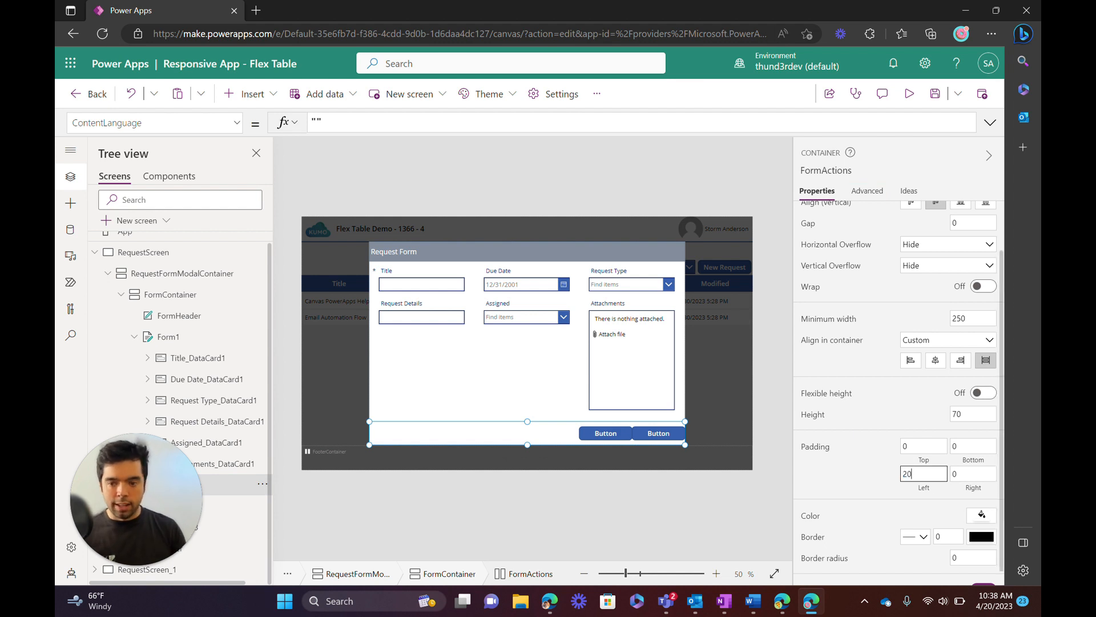
key(BackSpace)
text(5)
key(Tab)
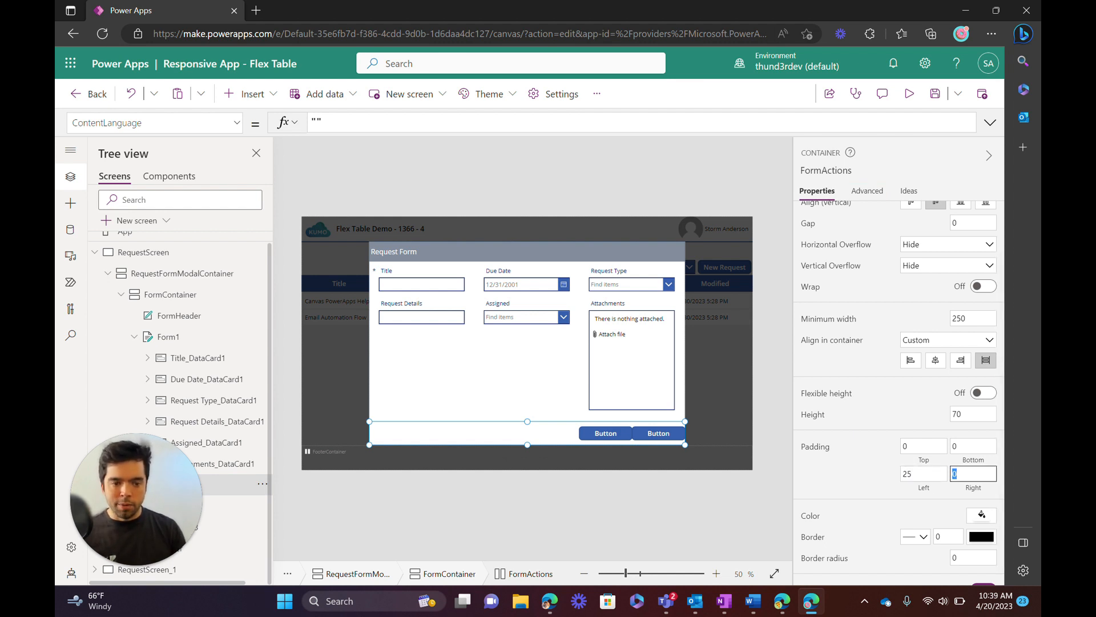
text(25)
key(Tab)
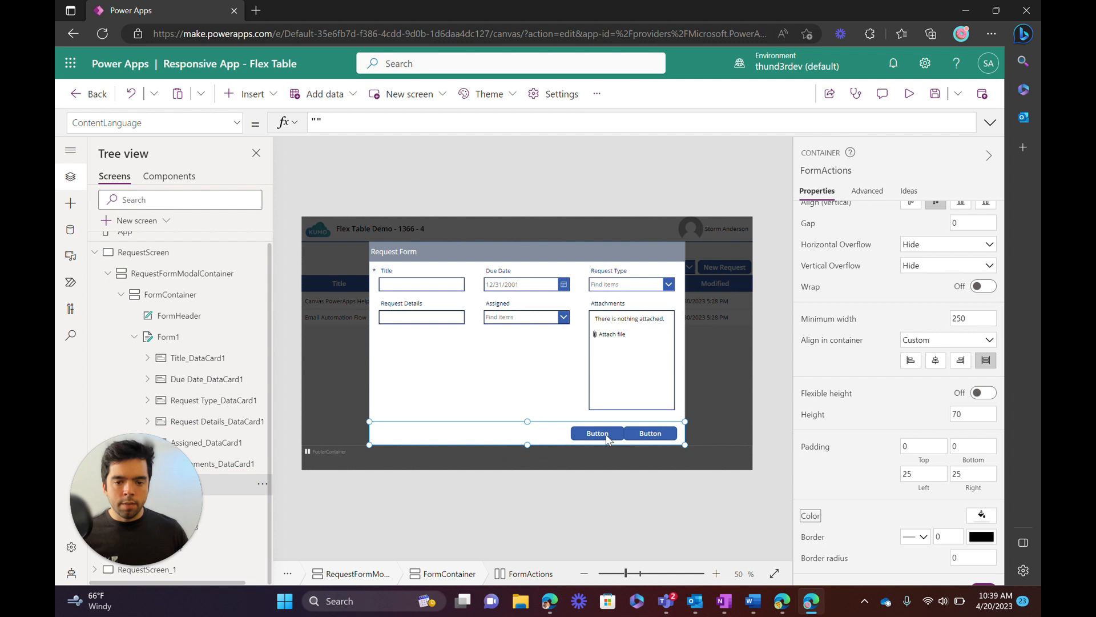
- Set the gap between the FormActions buttons to 15
scroll(896, 445, up, 1)
click(955, 281)
text(15)
key(Tab)
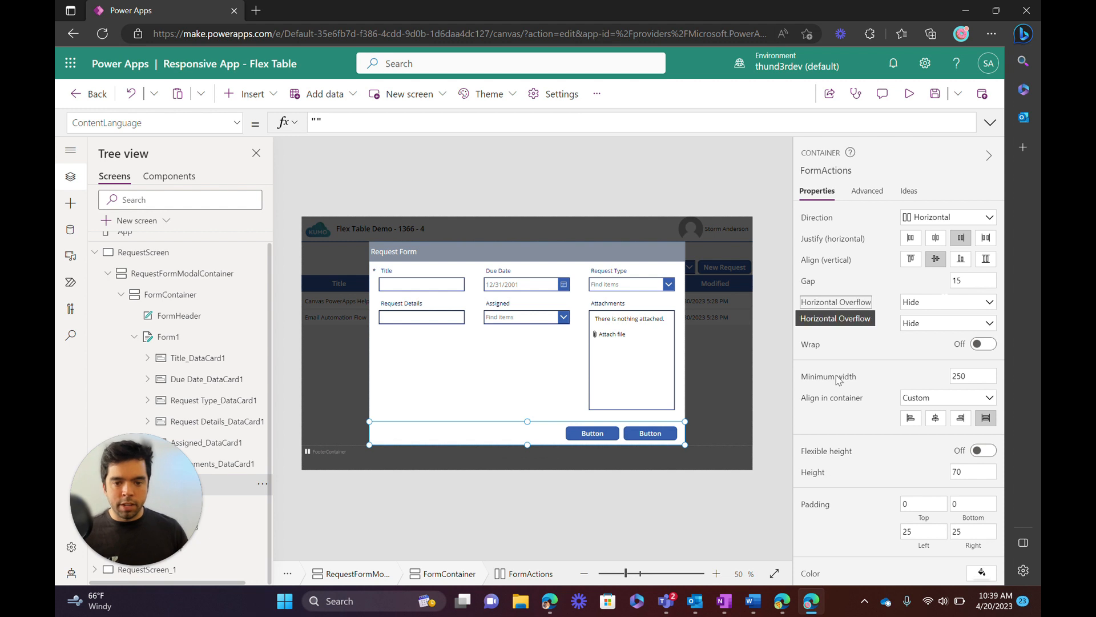
- Label the right button in FormActions "Submit" and the left one "Cancel"
double_click(647, 436)
text(Submit)
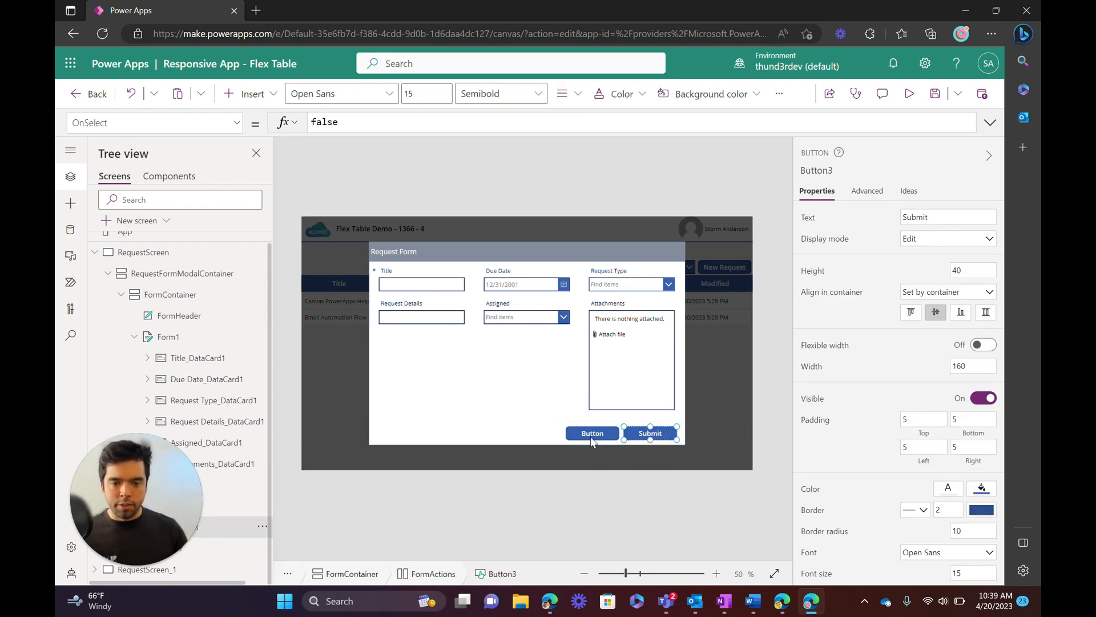
double_click(592, 434)
text(Cancel)
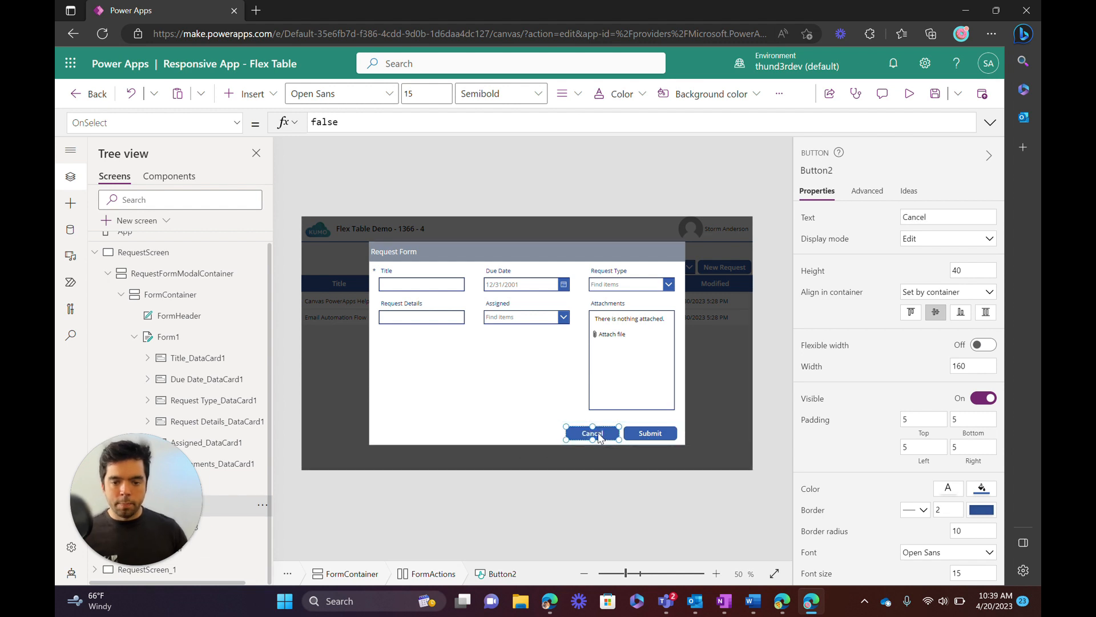
- Preview the app to check how the modal request form displays, and return to editing
click(582, 502)
key(F5)
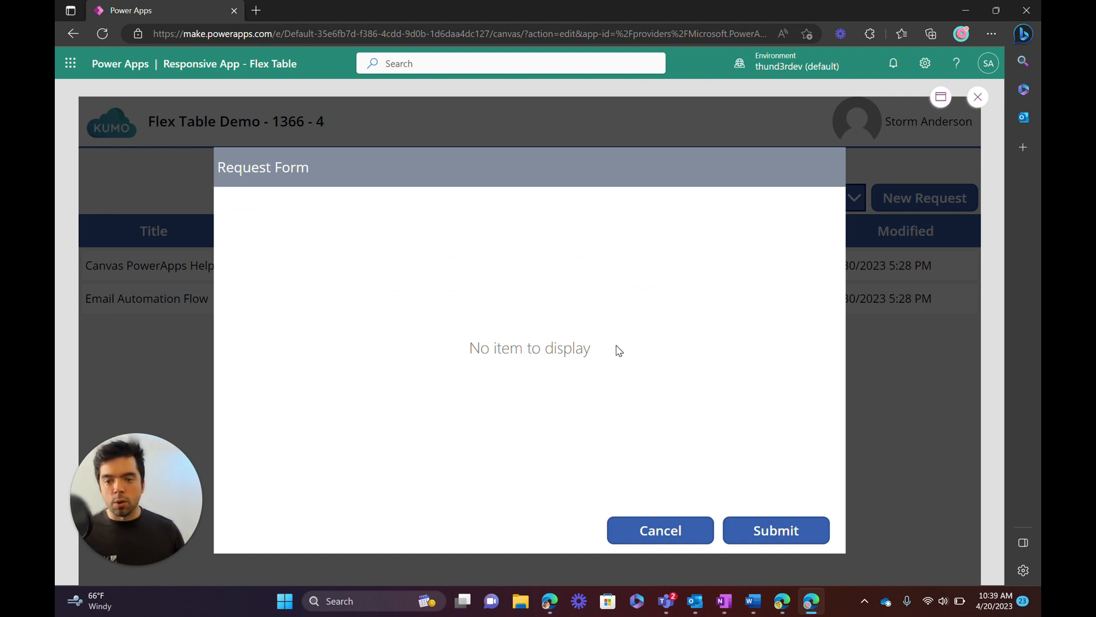
key(Escape)
- Set the default mode of Form1 to New
click(555, 363)
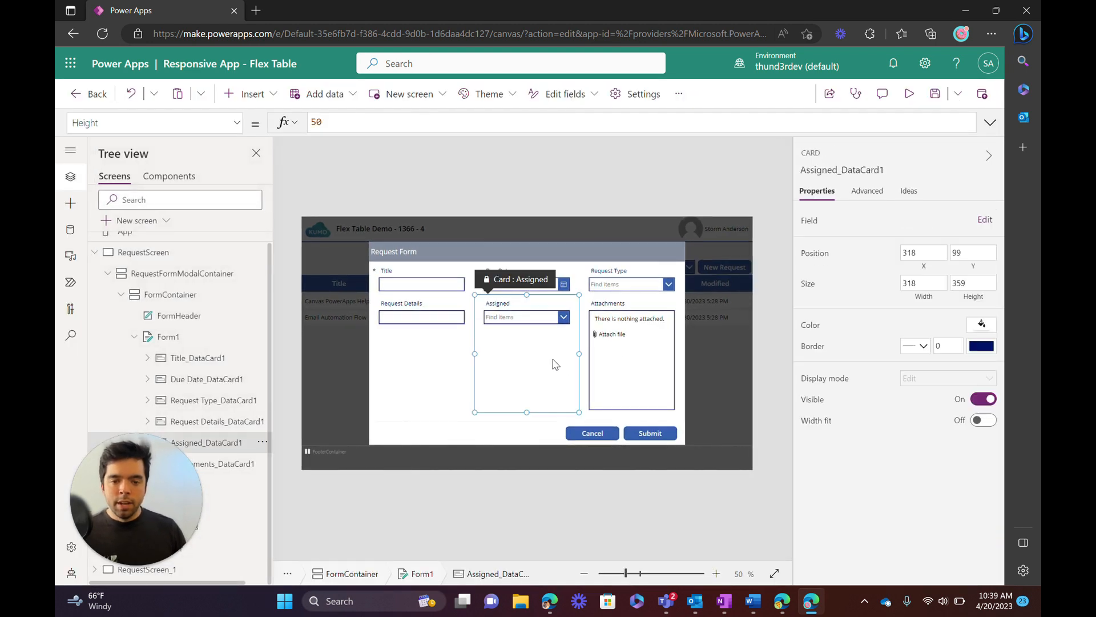
click(167, 335)
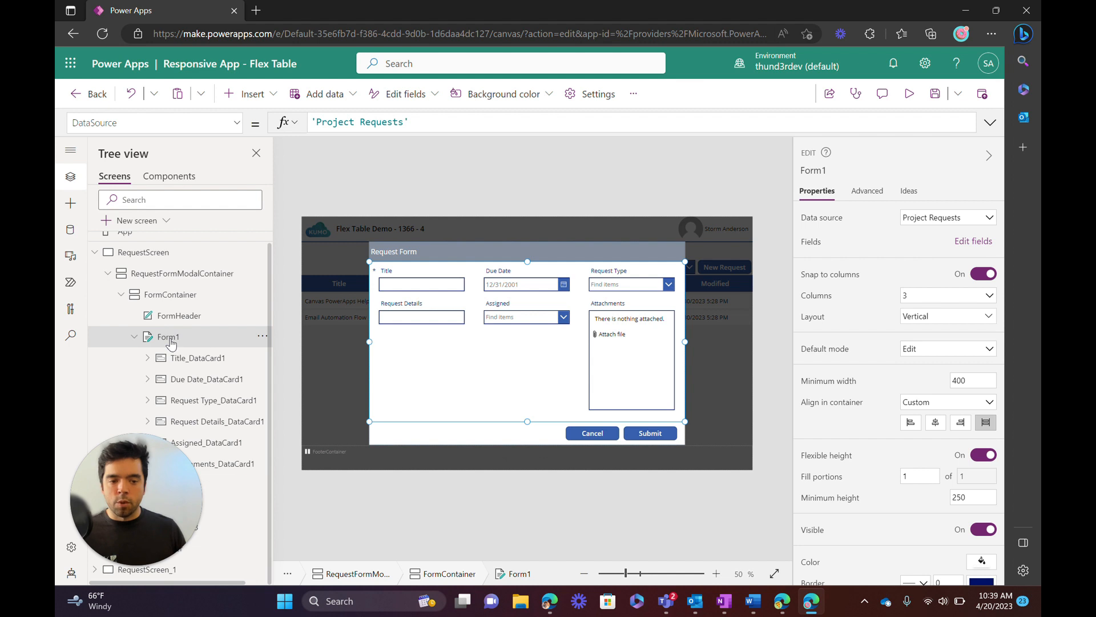
click(947, 353)
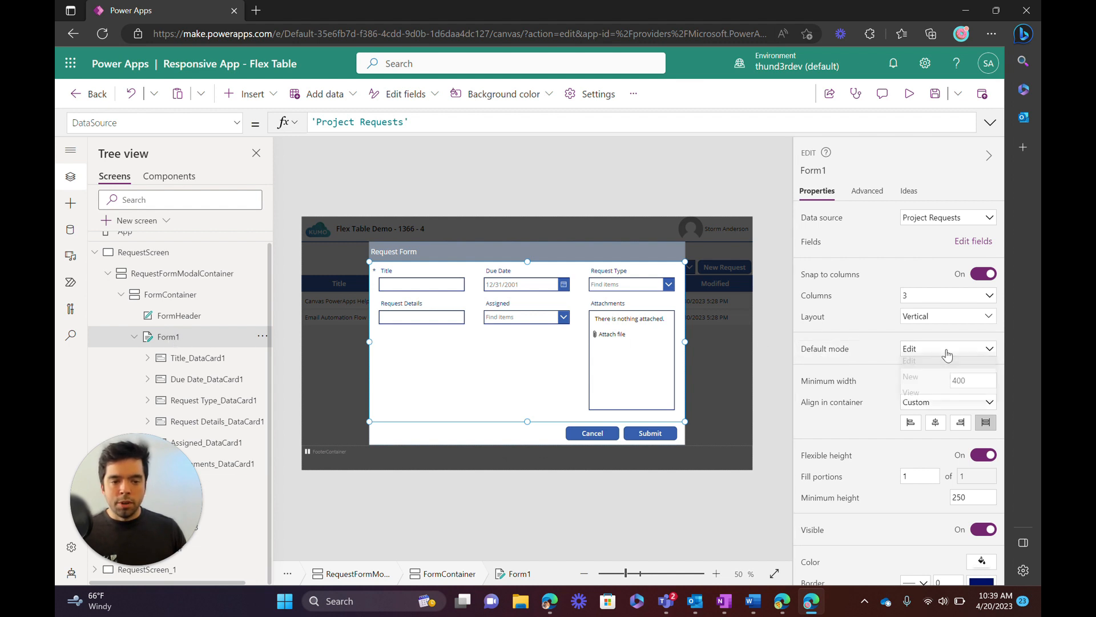
click(937, 376)
click(610, 172)
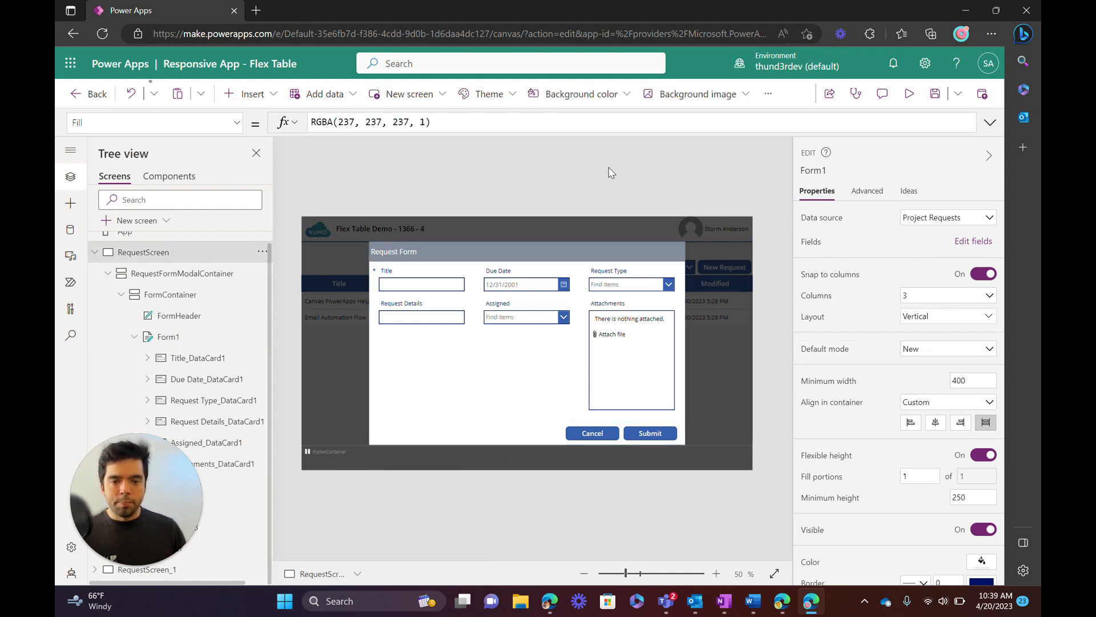
- Preview the app and resize the browser window between narrow, wide and maximized to examine how the request form adapts
click(909, 94)
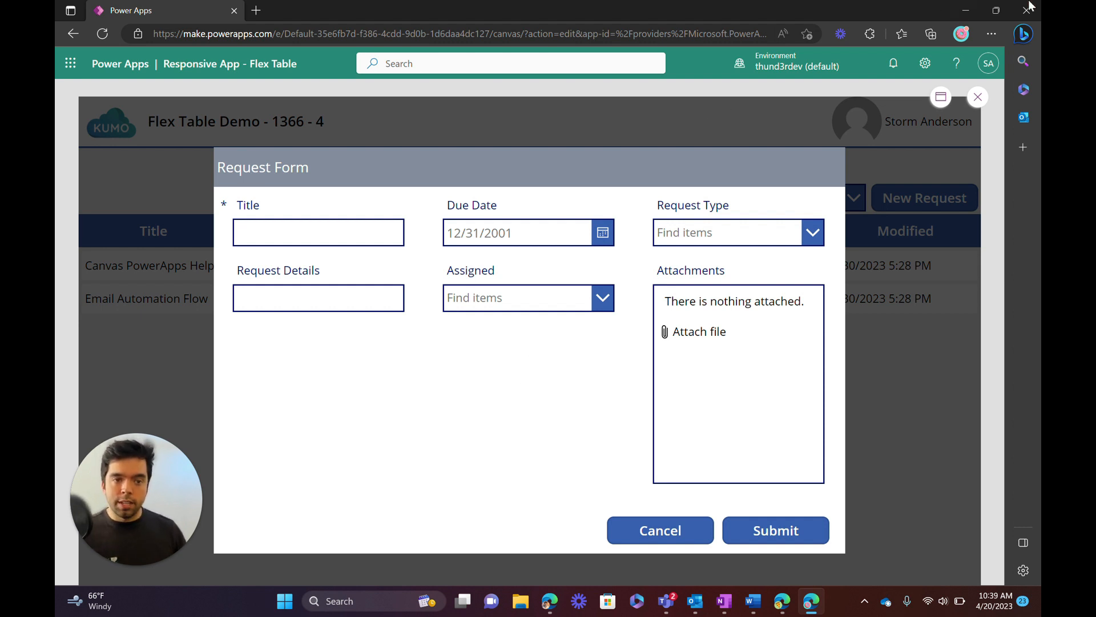
click(1002, 9)
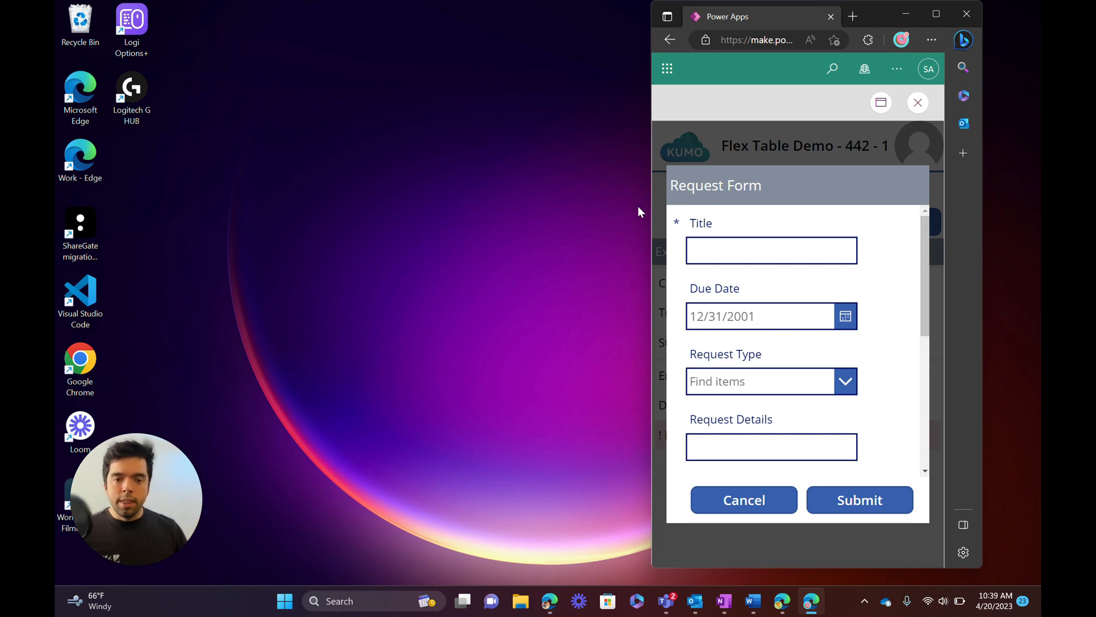
drag(646, 196, 207, 269)
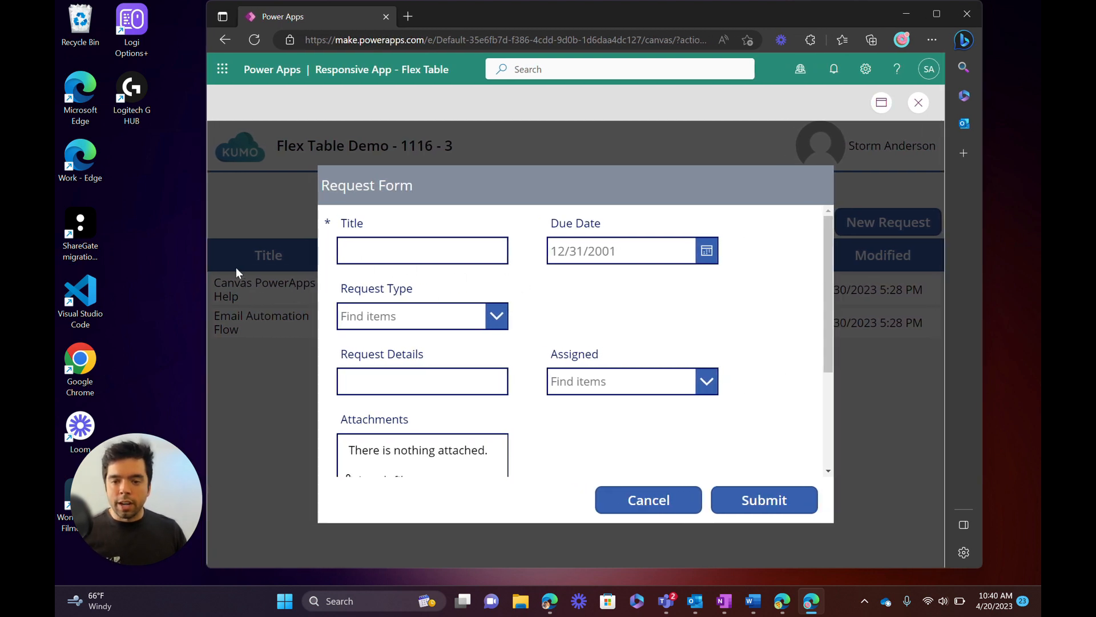
click(936, 13)
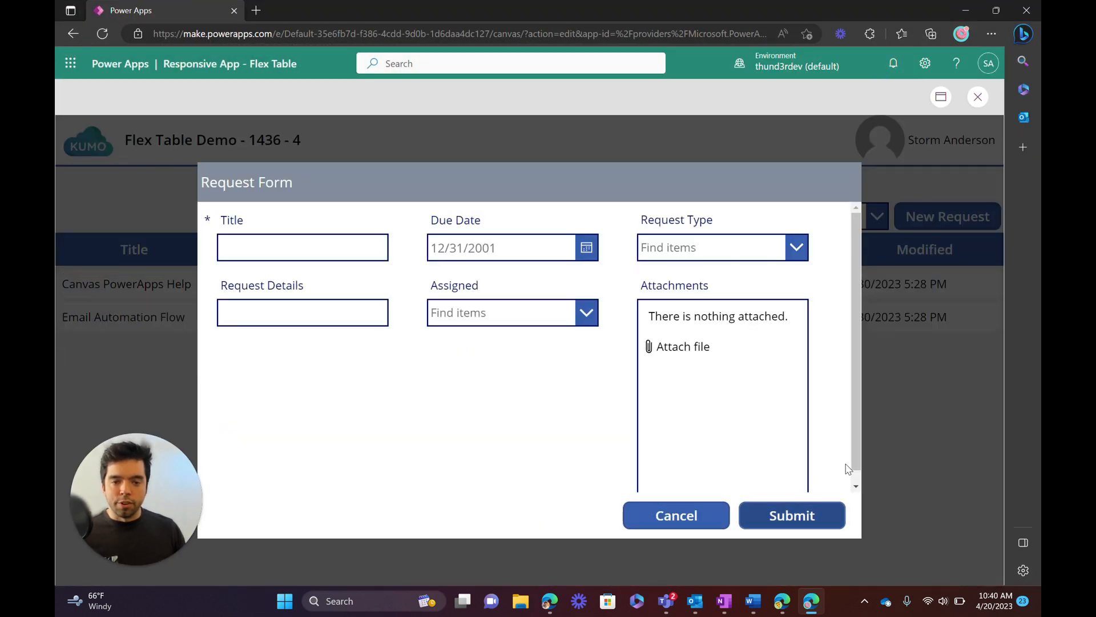
click(996, 11)
drag(204, 232, 653, 297)
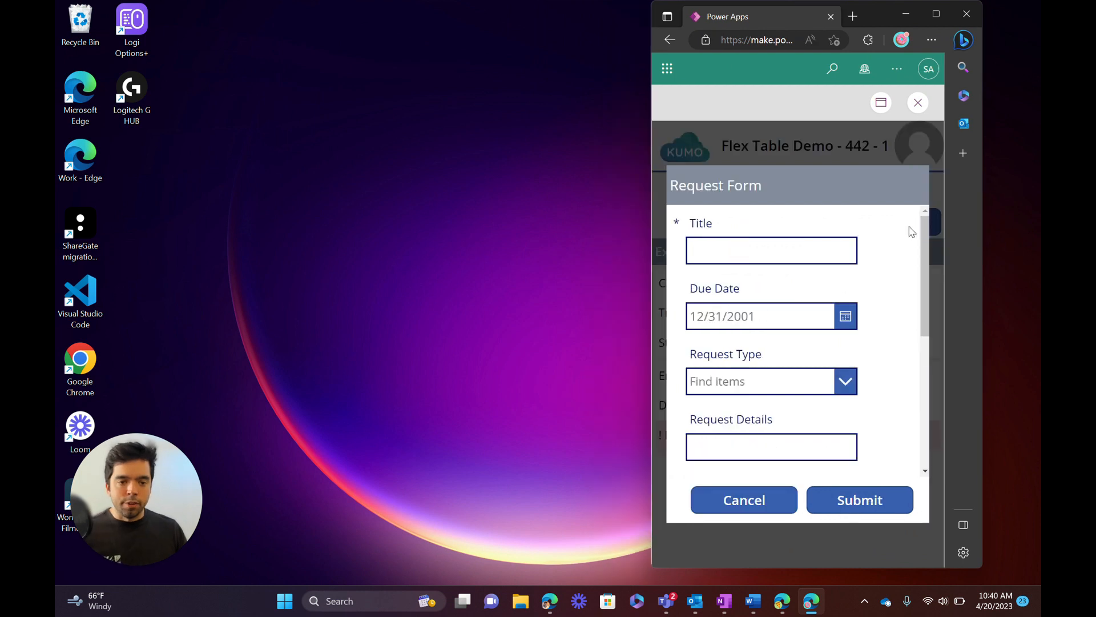
- Check the Title field in the narrow form preview, maximize the browser window and return to editing
click(692, 249)
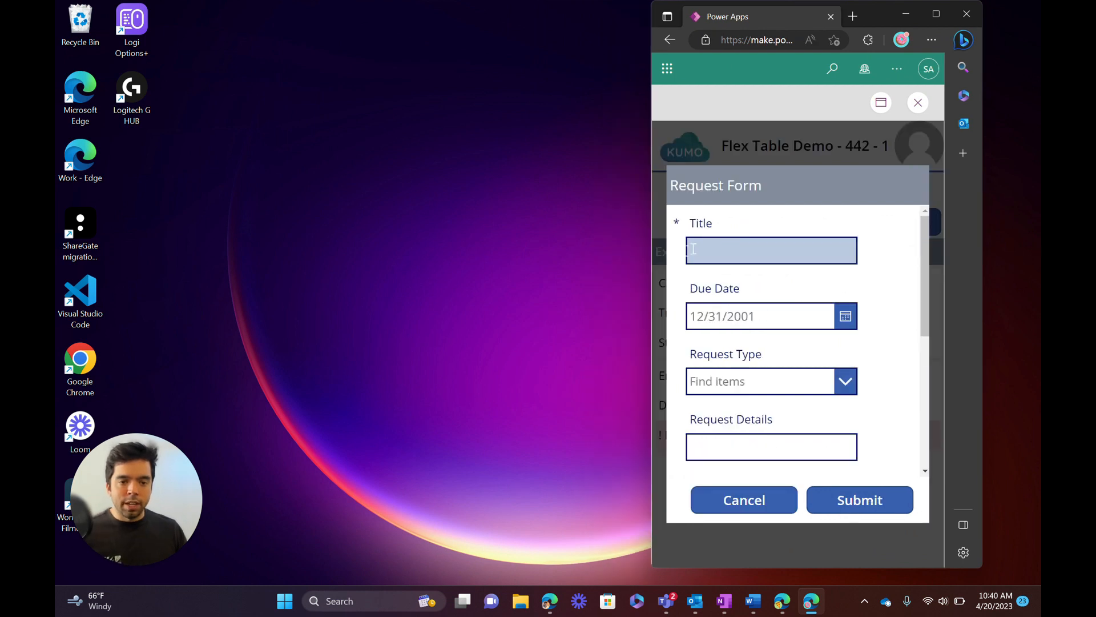
drag(923, 256, 925, 206)
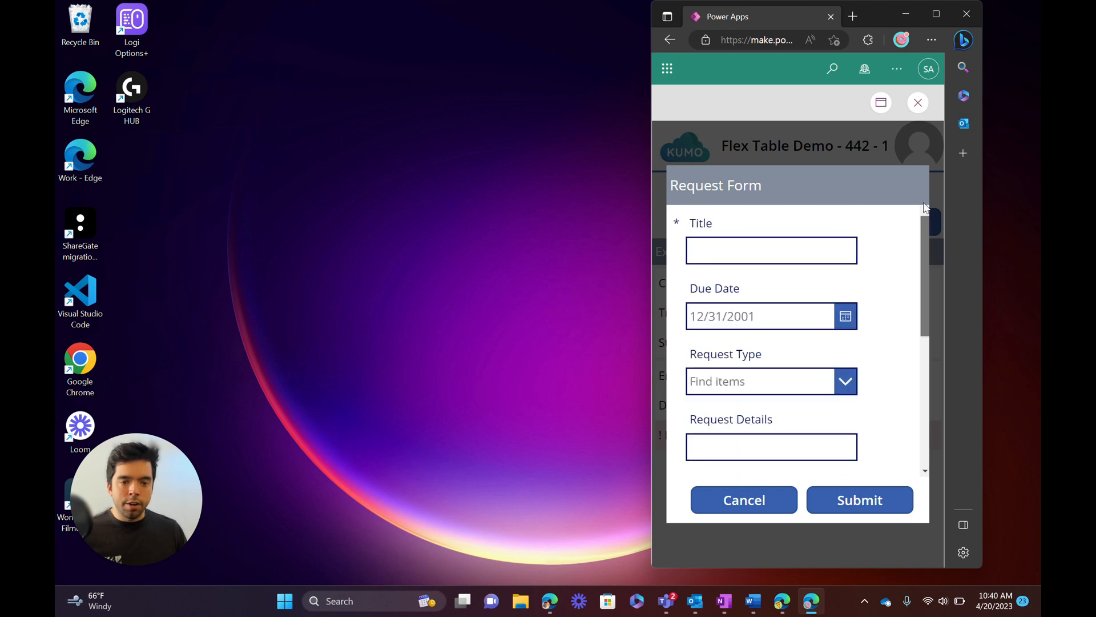
click(926, 12)
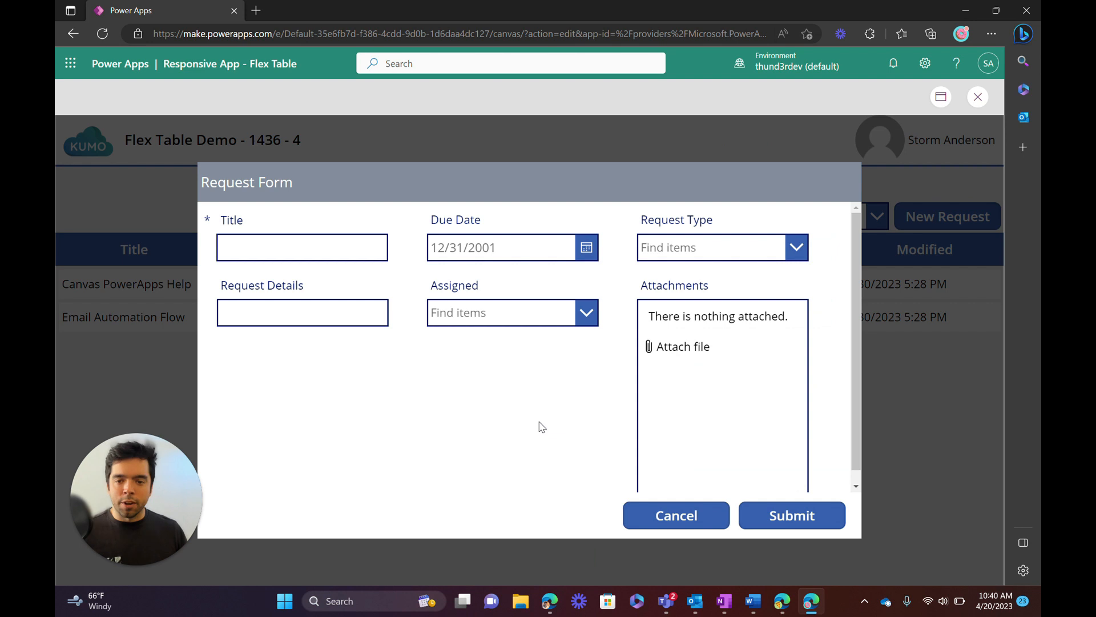
key(Escape)
- Examine the properties of the Title card and the column settings of Form1
click(431, 289)
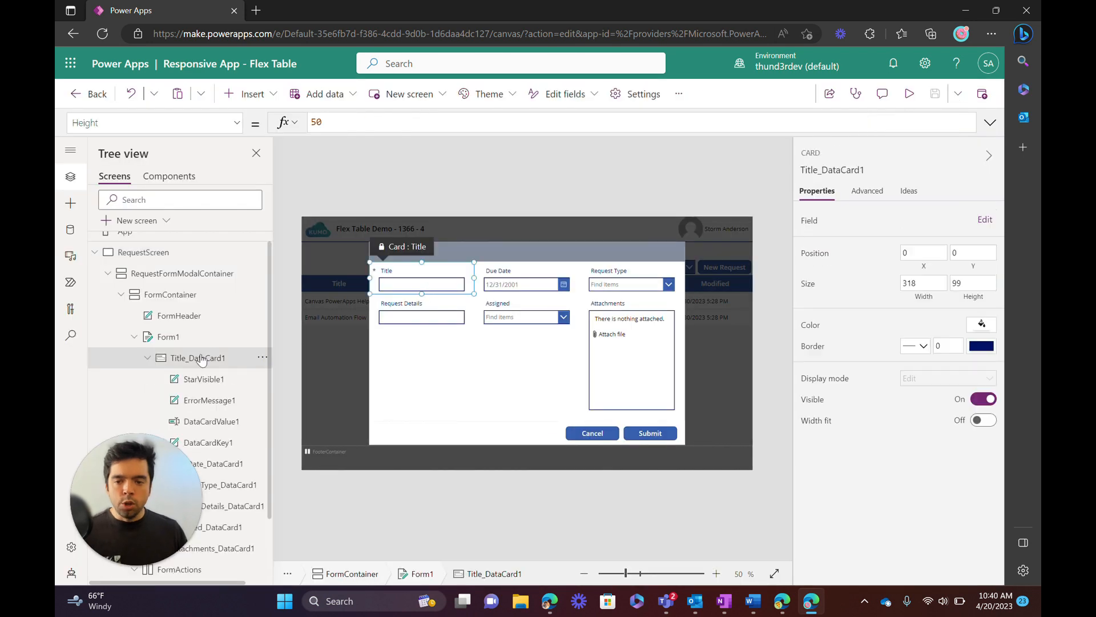
click(148, 273)
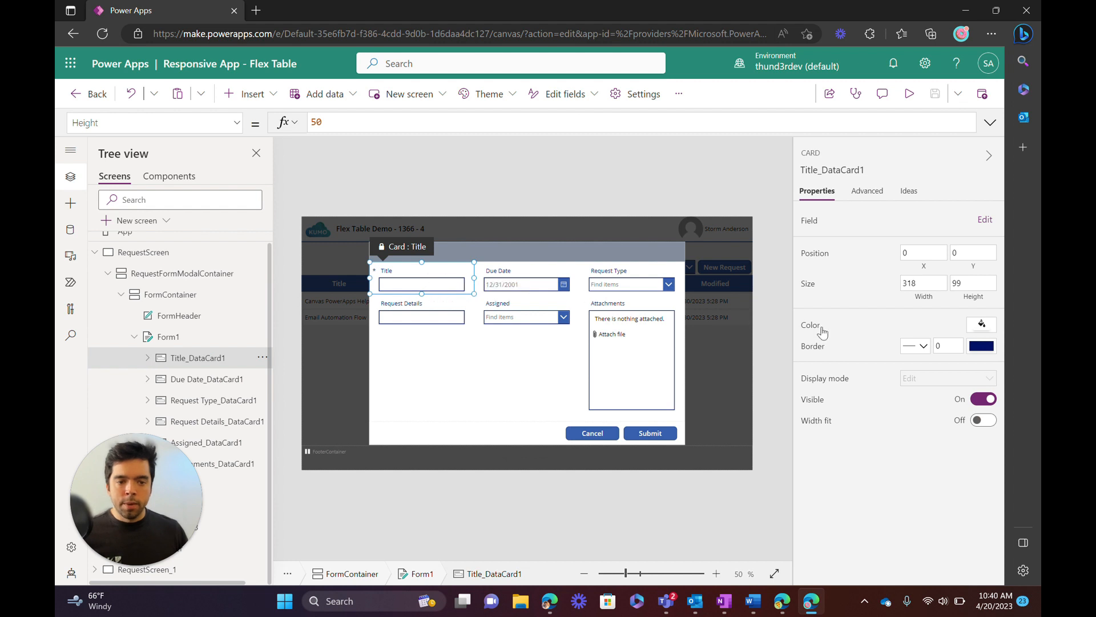
click(179, 336)
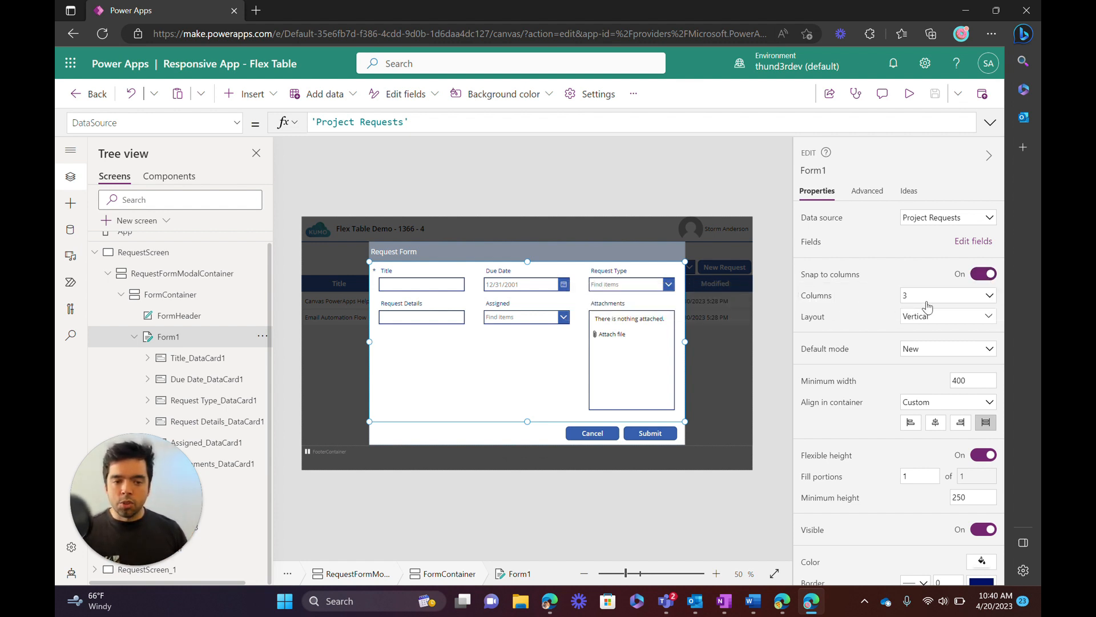
- Replace the Title card's fixed width with an If formula whose condition is App.ActiveScreen.Size>2
click(415, 278)
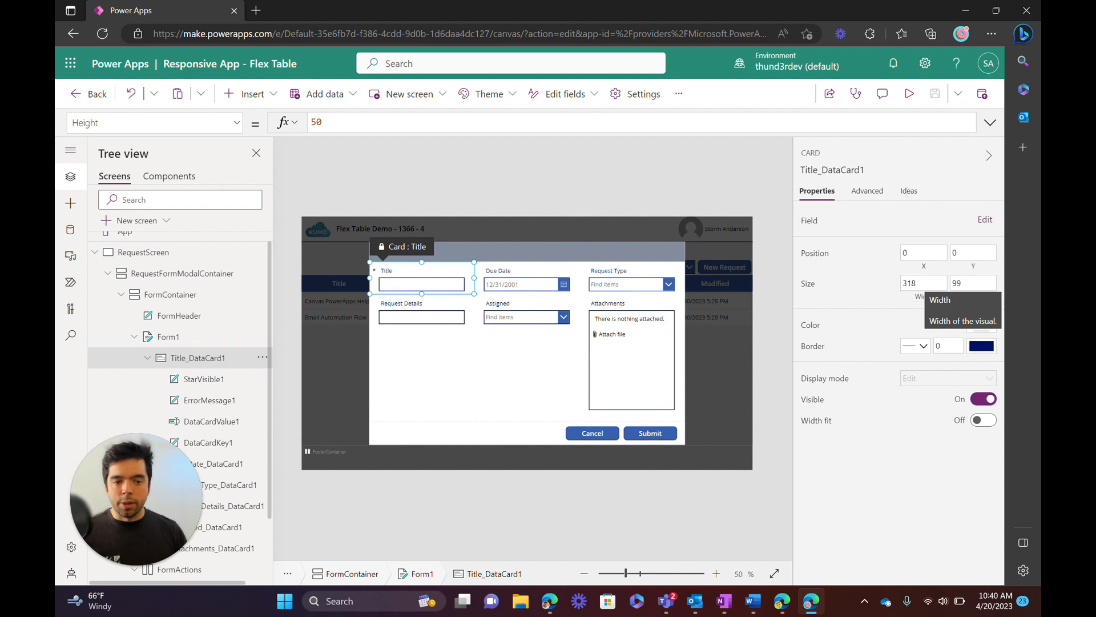
click(920, 285)
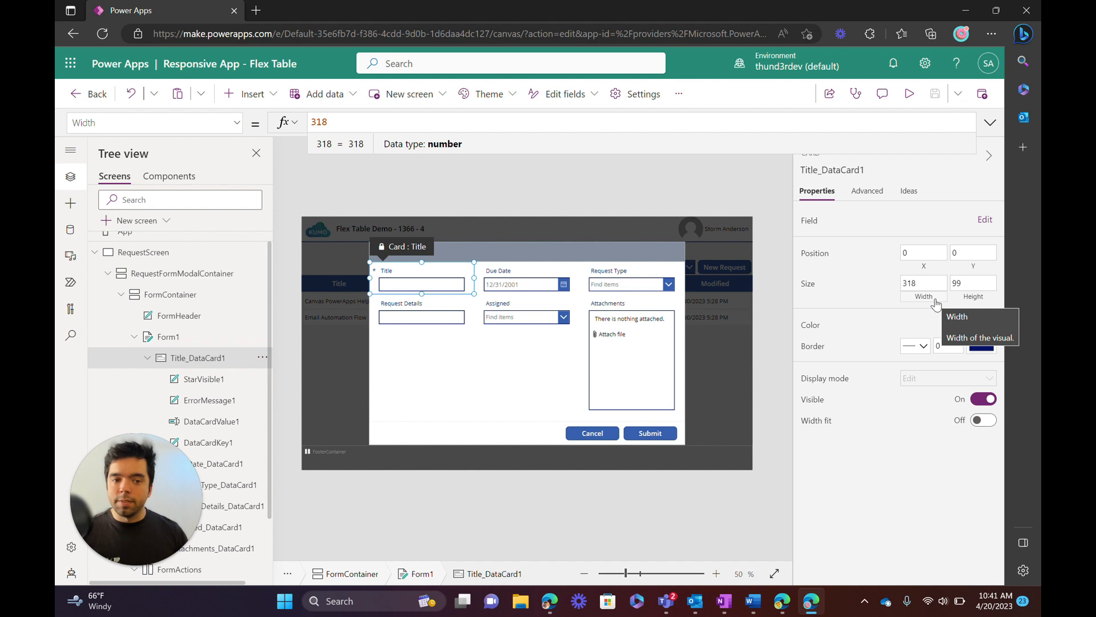
drag(339, 122, 204, 96)
text(If(App.ActiveScreenS)
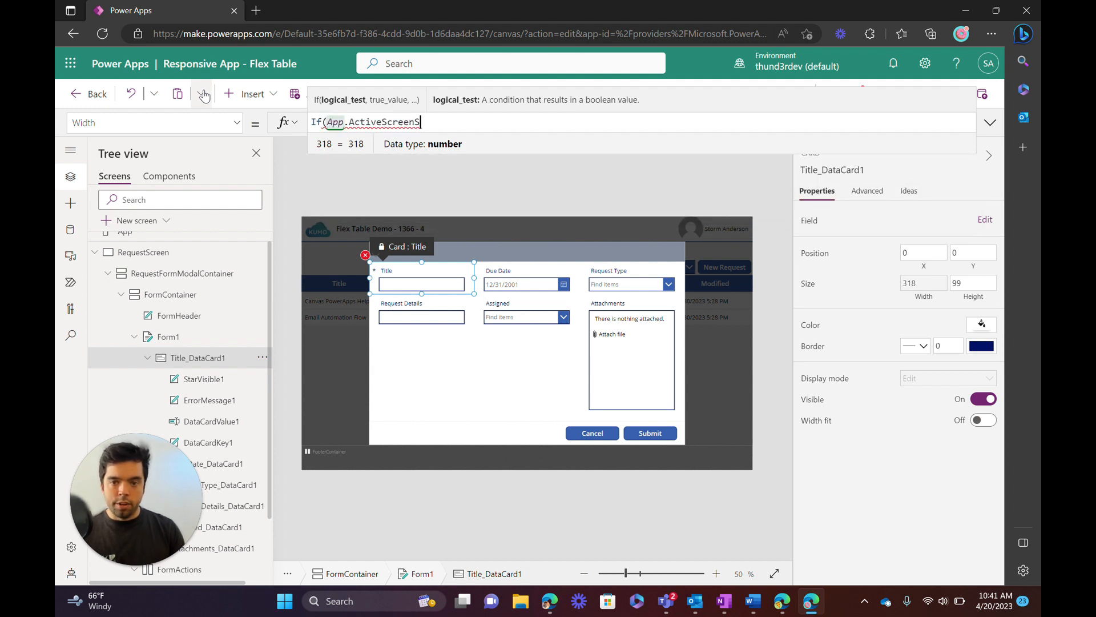
key(BackSpace)
text(.Size>2)
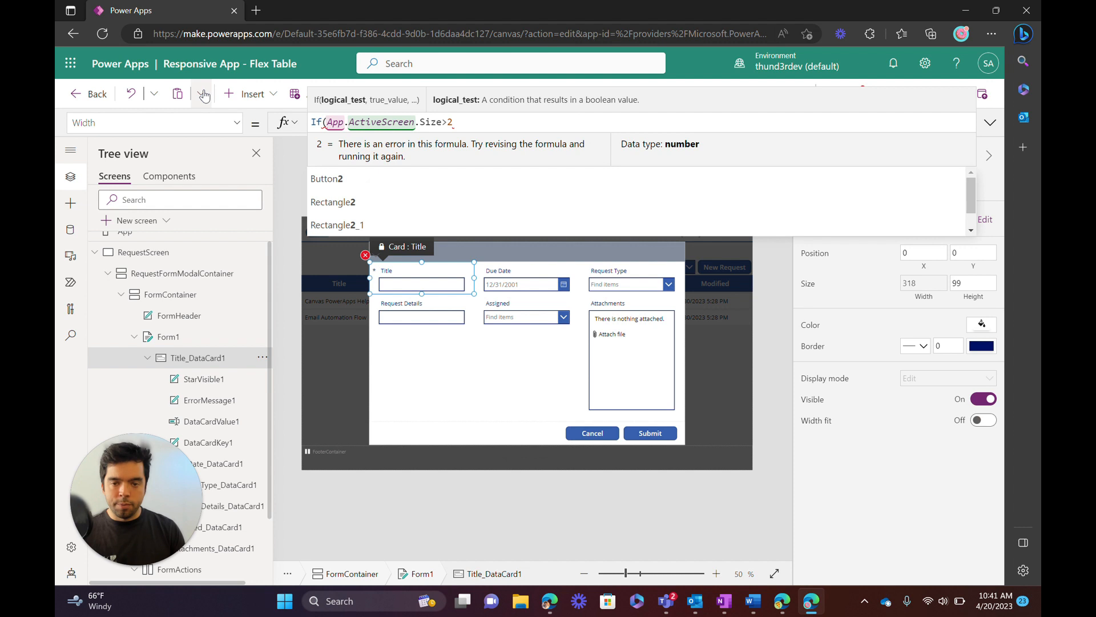
text( // desk)
key(ctrl+shift+Left)
key(ctrl+shift+Left)
key(BackSpace)
key(BackSpace)
text(,)
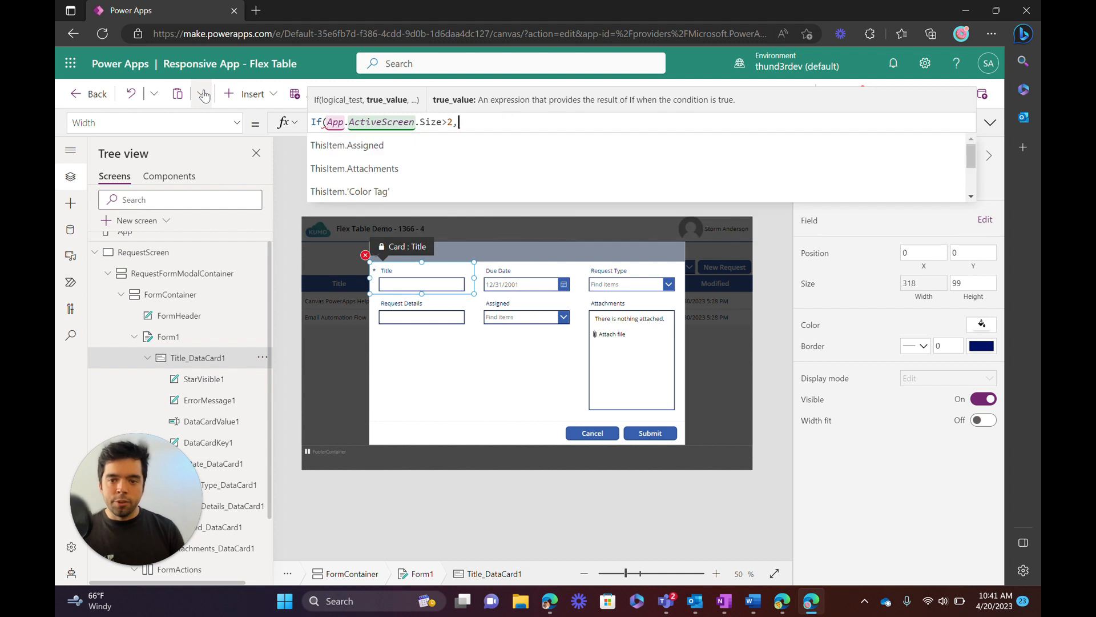
- Complete the Title card's width formula with Parent.Width*33% when true and Parent.Width*100% otherwise
text(Parent.Widt)
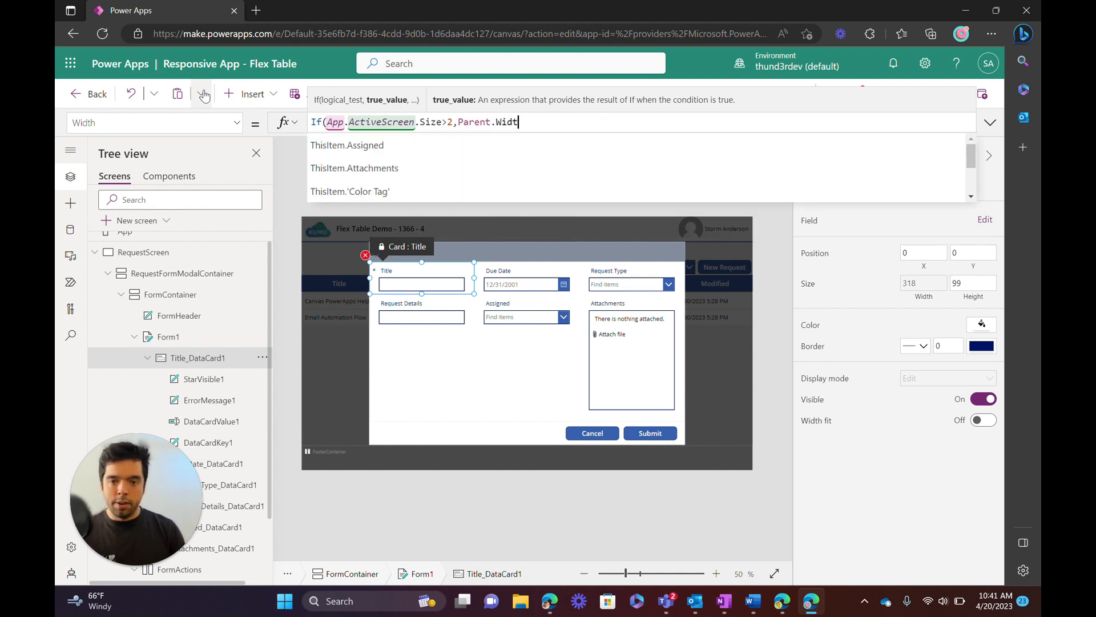
text(h*)
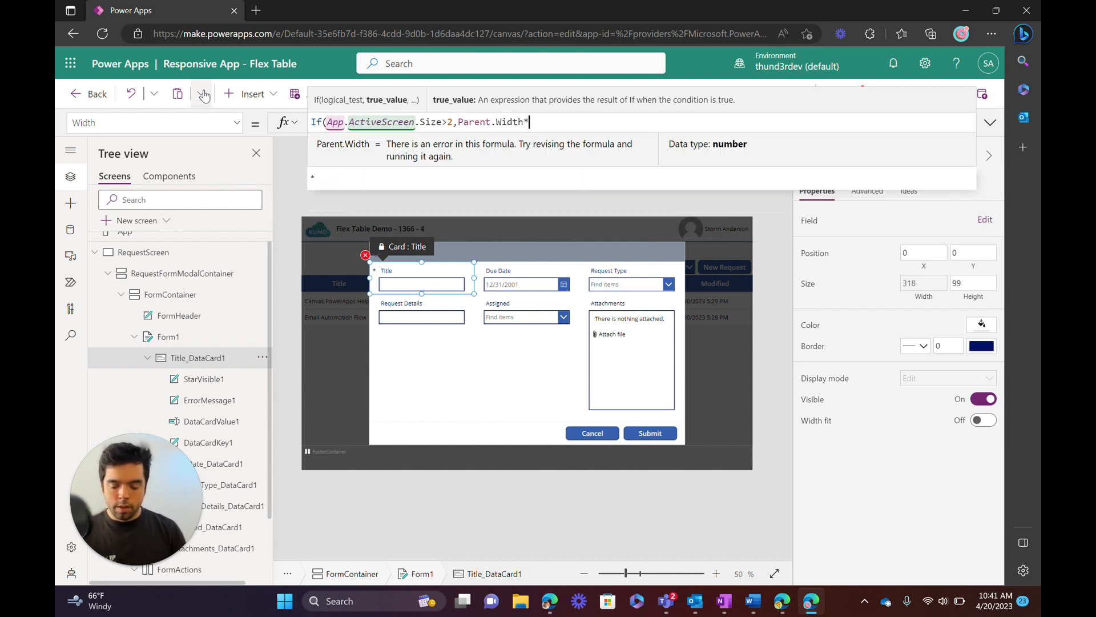
text(33%)
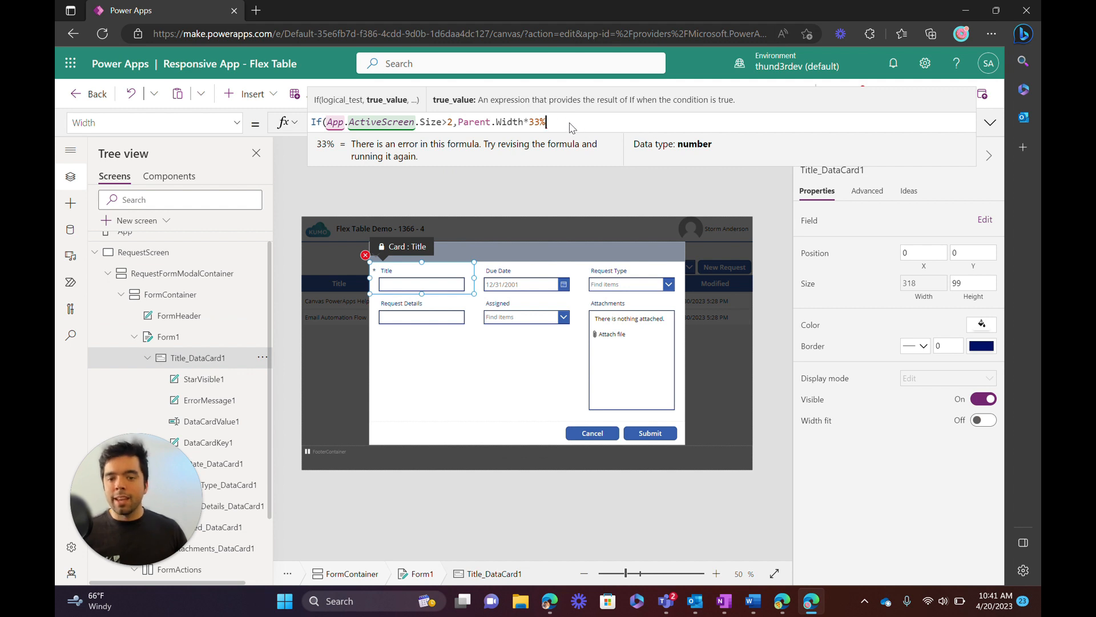
click(541, 123)
click(547, 122)
text(,Parent.Wi)
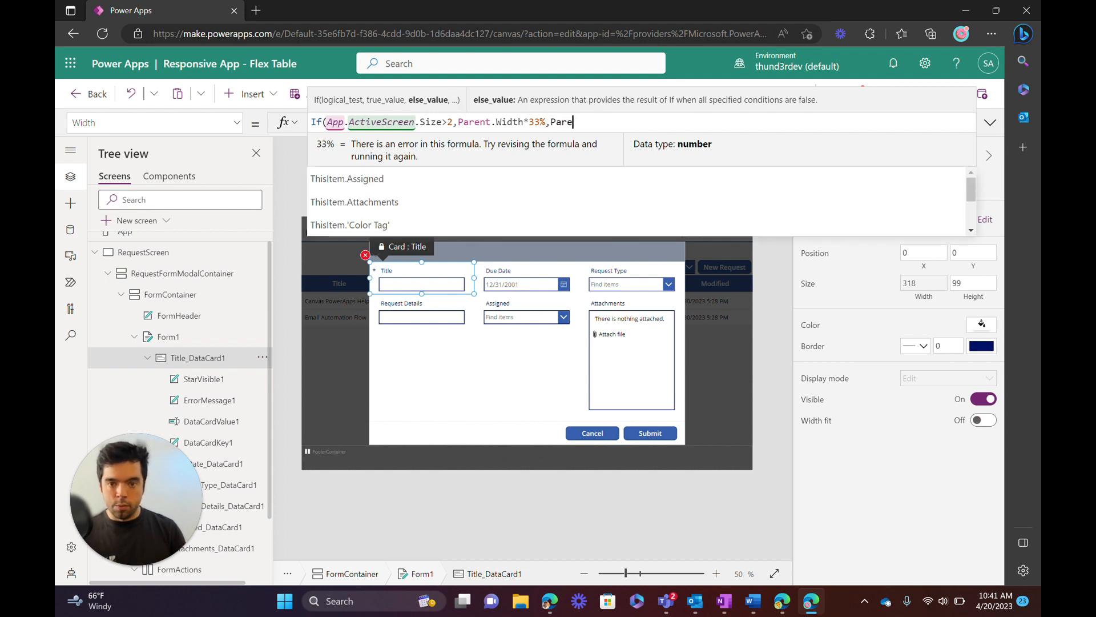
text(dth)
text(*50%)
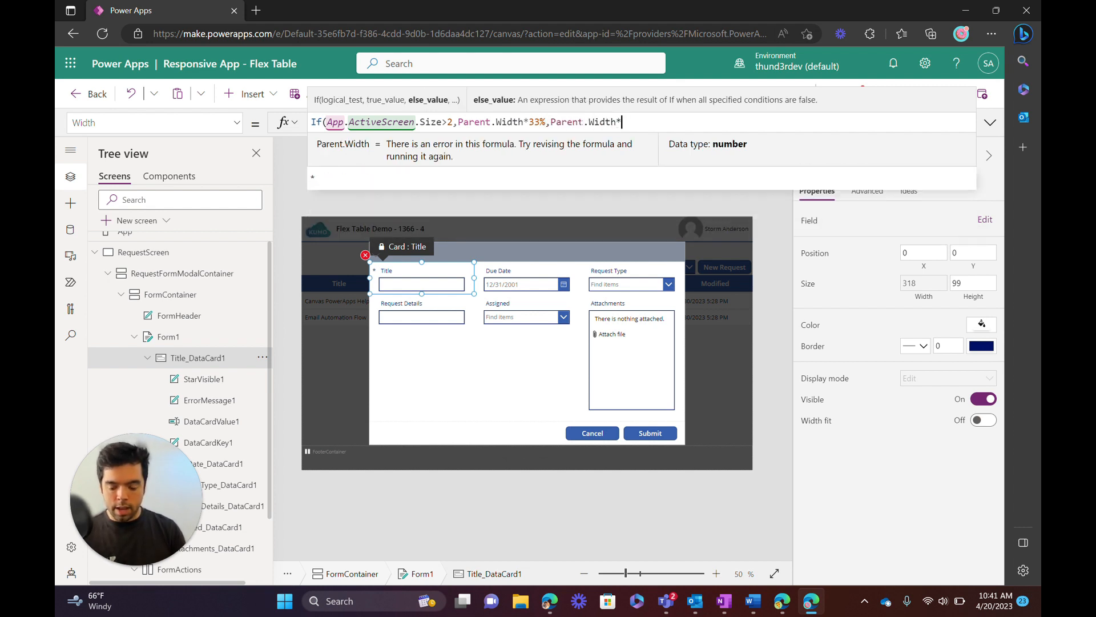
key(BackSpace)
key(BackSpace)
key(BackSpace)
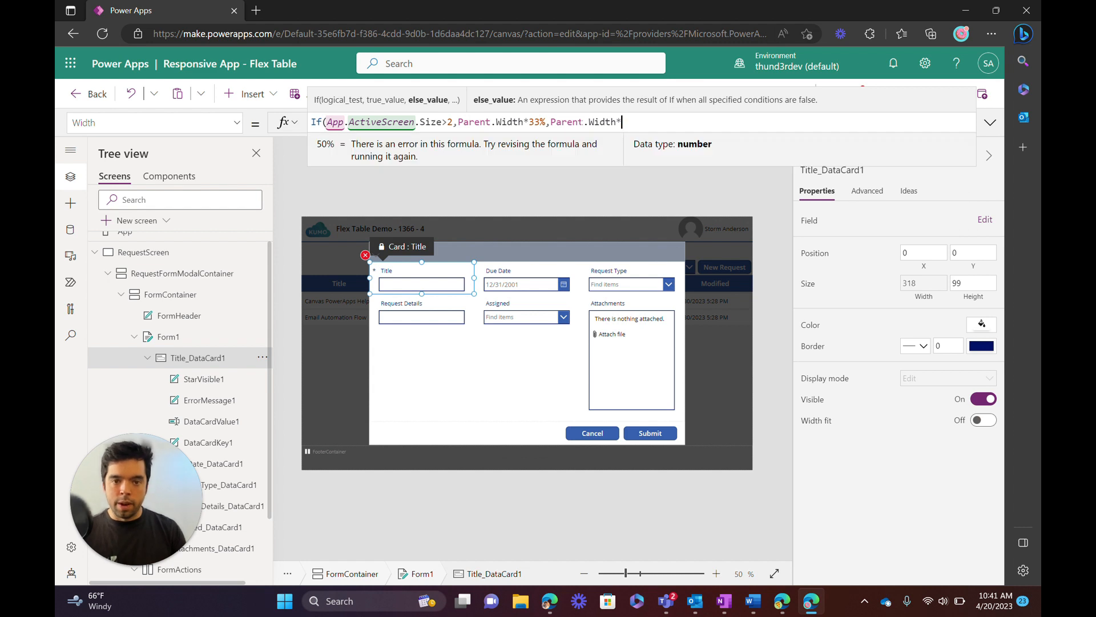
text(100%))
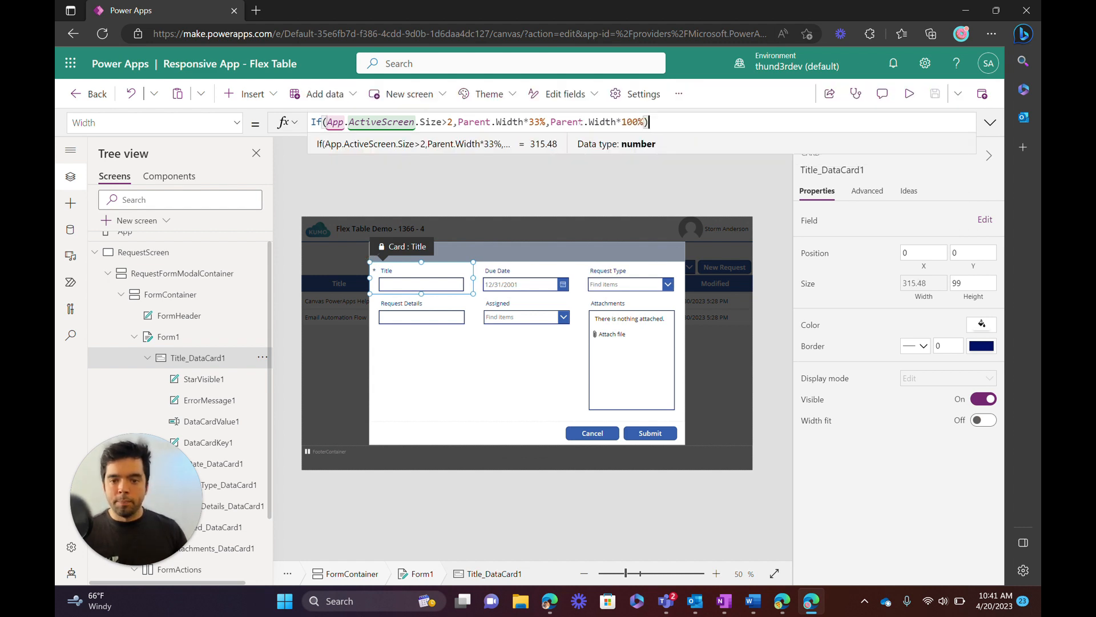
- Preview the app at narrow and medium window widths to check the Title field's width, and return to editing with the window maximized
key(F5)
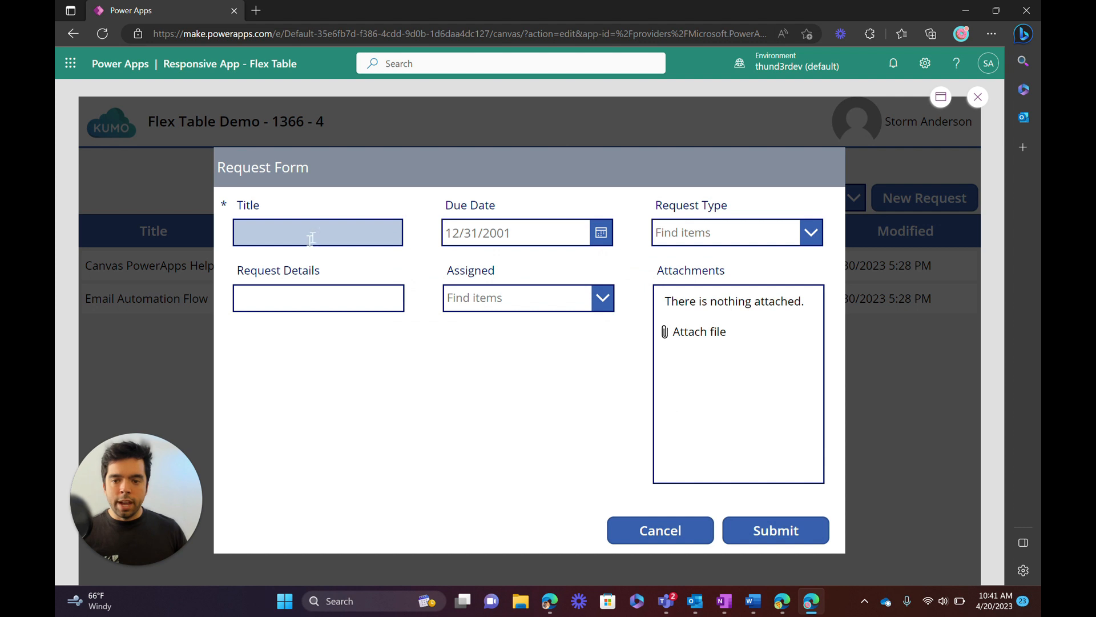
click(998, 10)
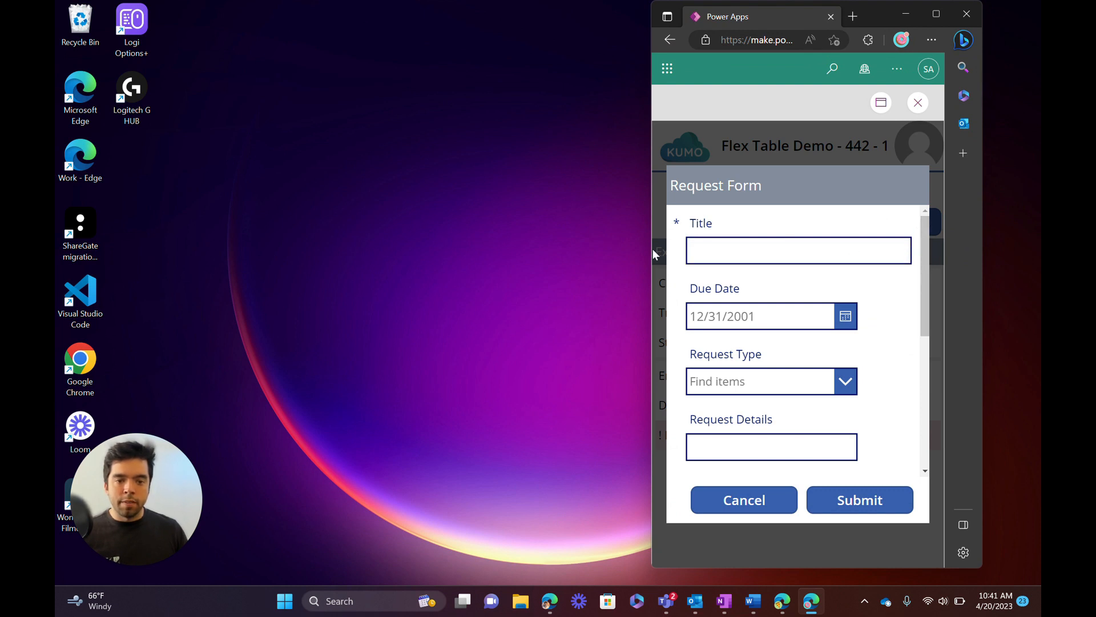
drag(650, 250, 439, 282)
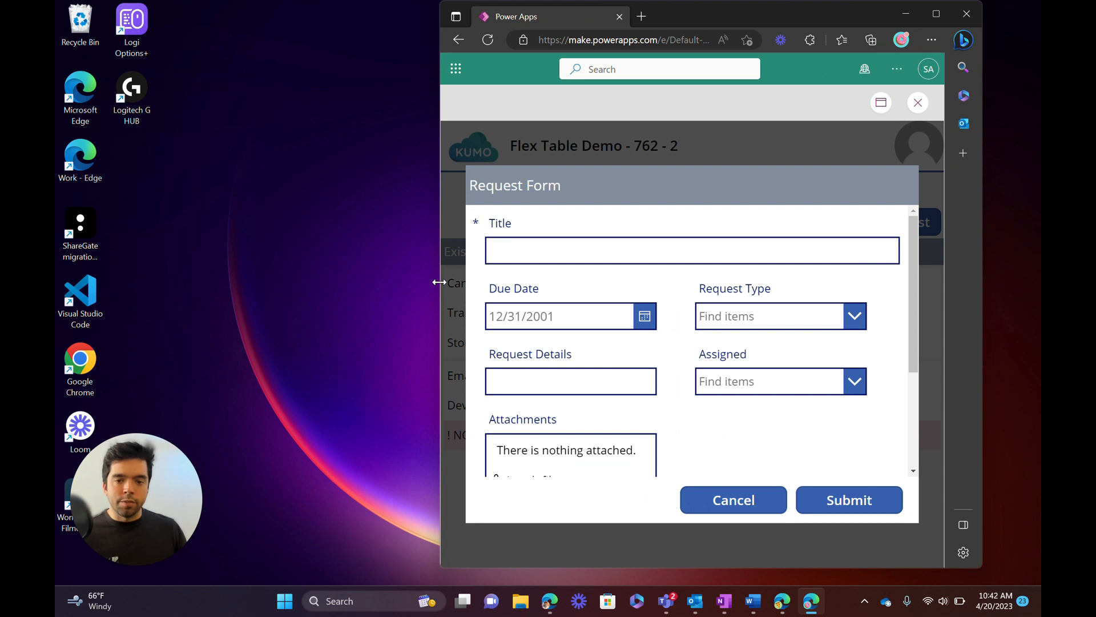
click(520, 244)
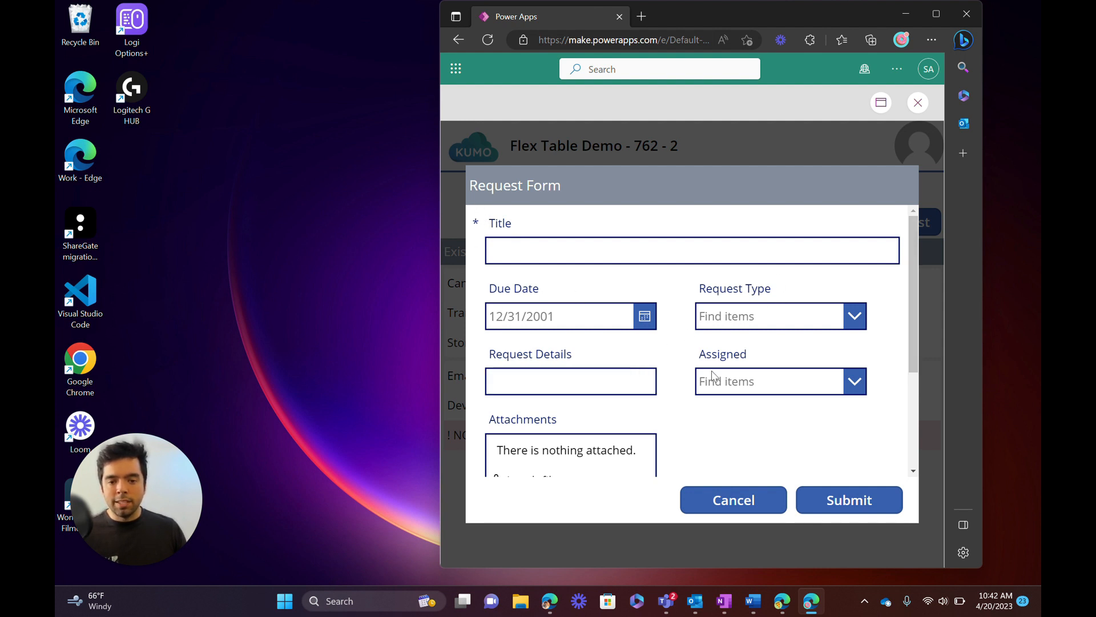
scroll(800, 386, down, 2)
scroll(805, 385, up, 2)
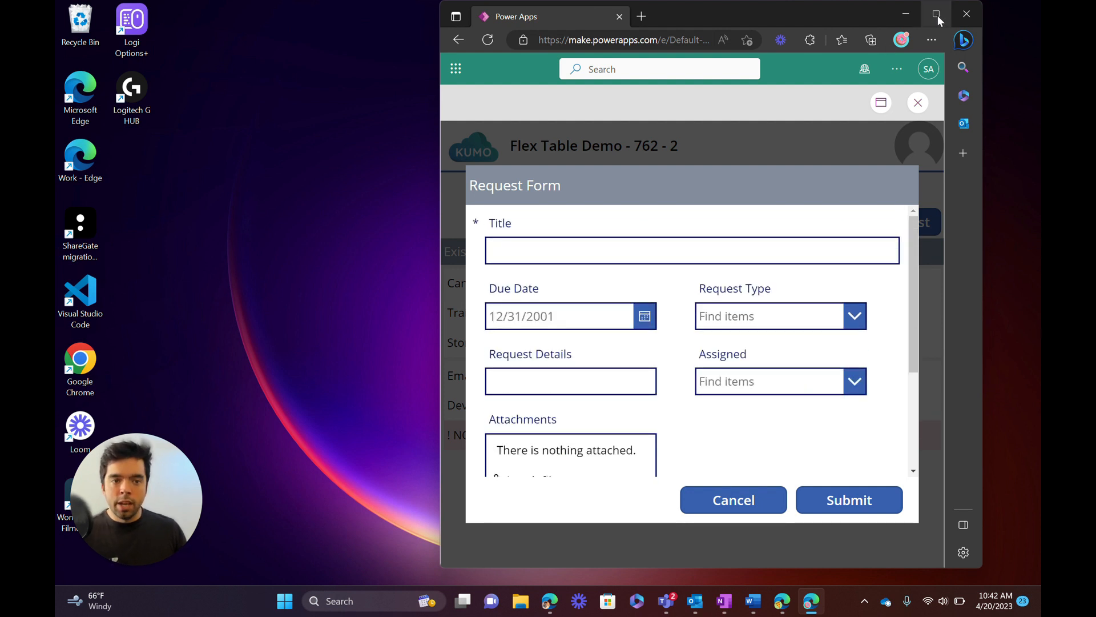
click(935, 14)
key(Escape)
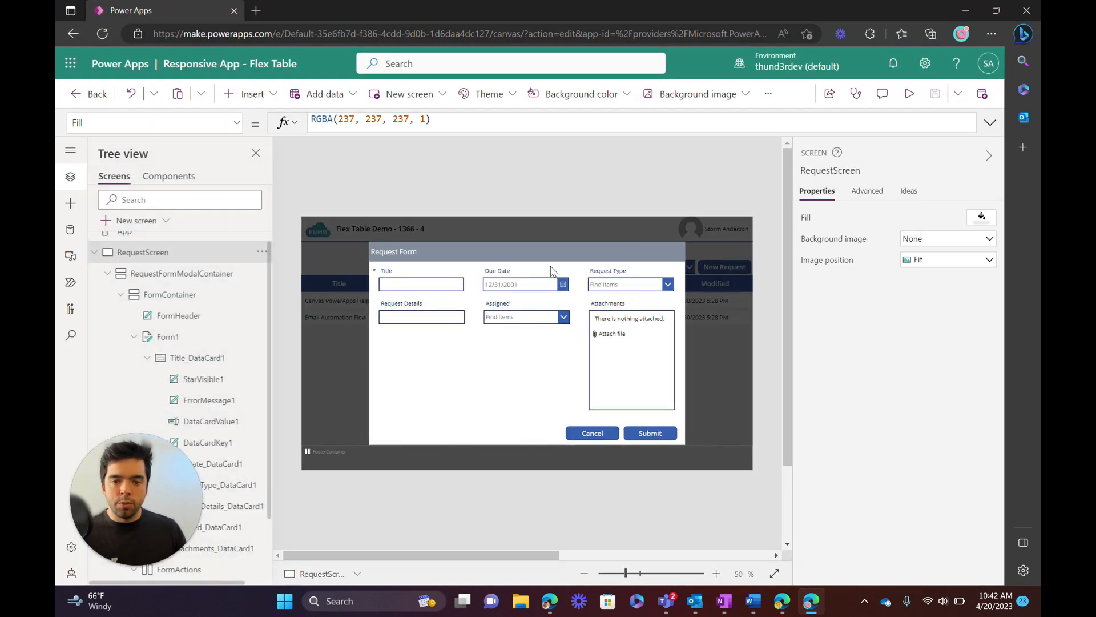
- Replace the Due Date card's fixed width with an If formula giving Parent.Width*33% when App.ActiveScreen.Size>2
click(525, 284)
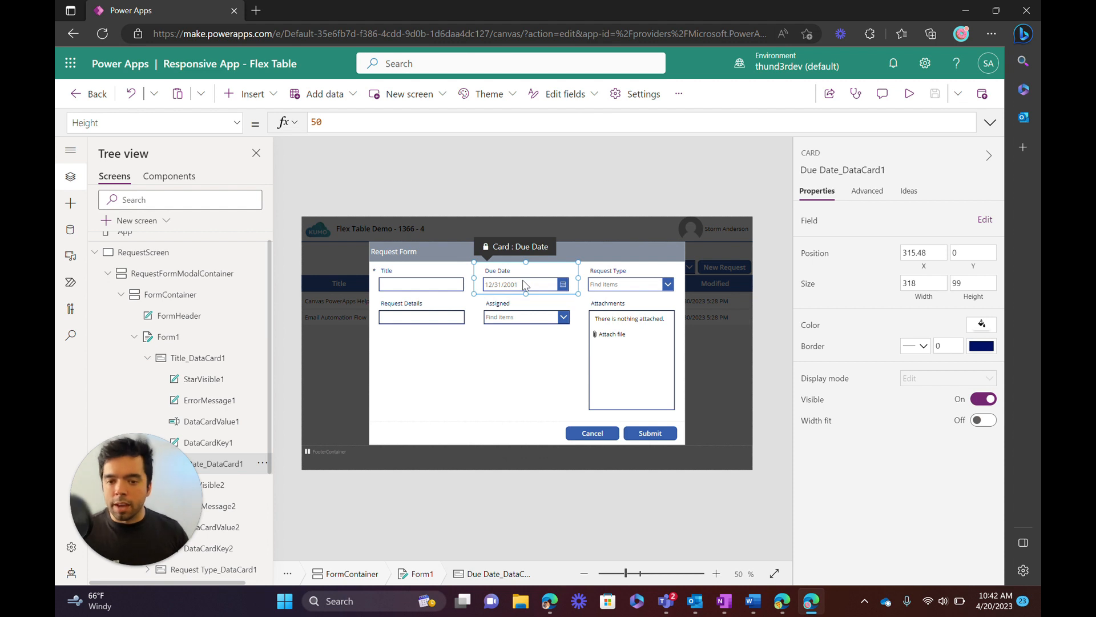
click(924, 301)
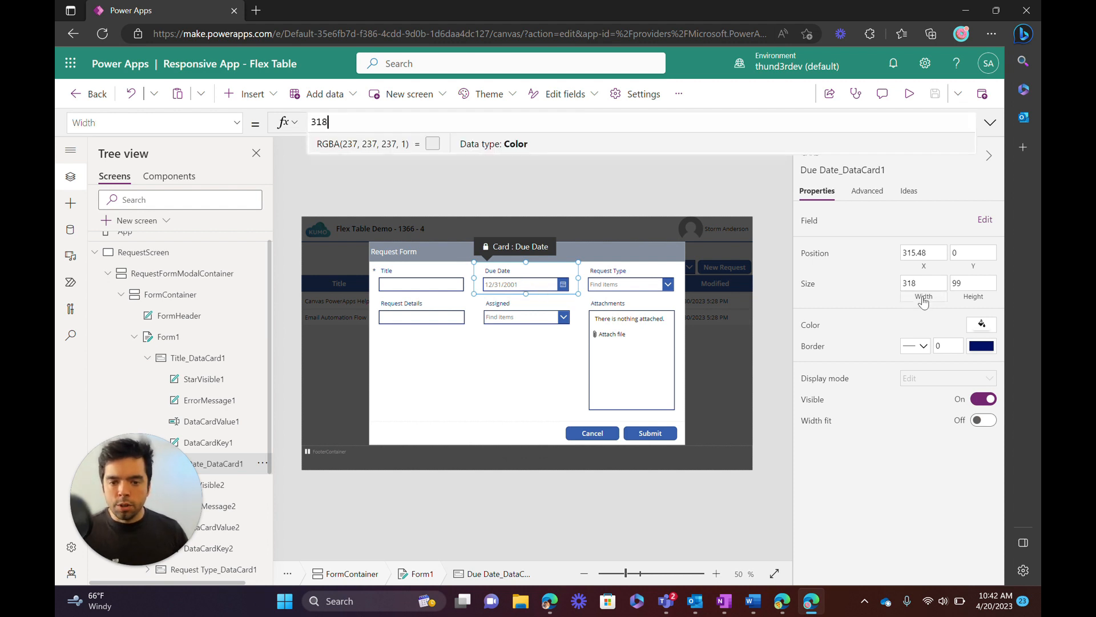
drag(330, 122, 249, 117)
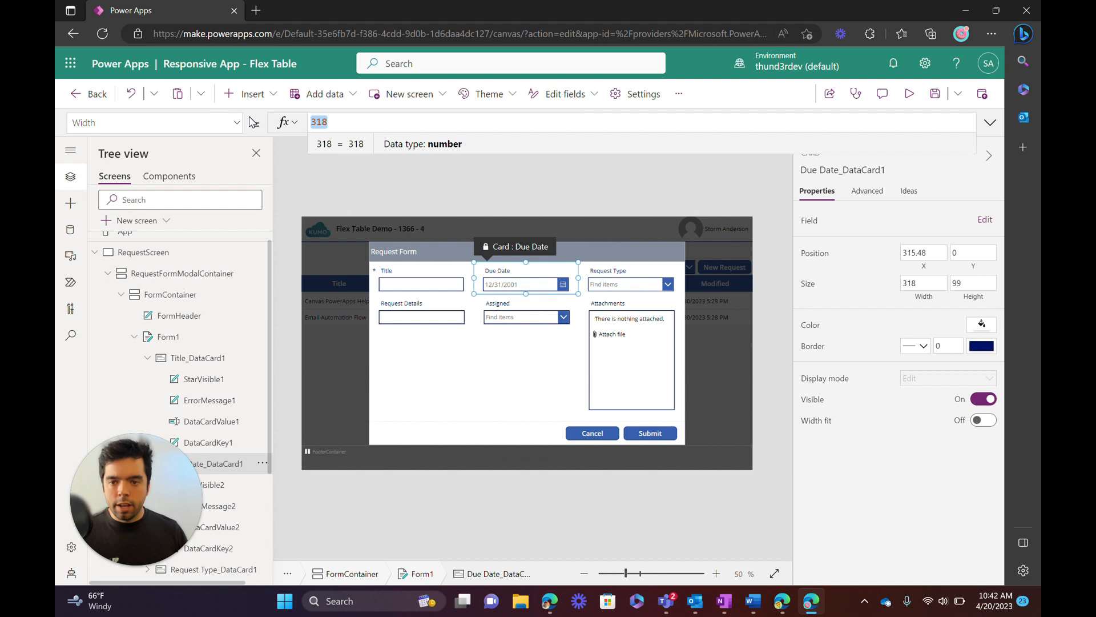
text(If(App.A)
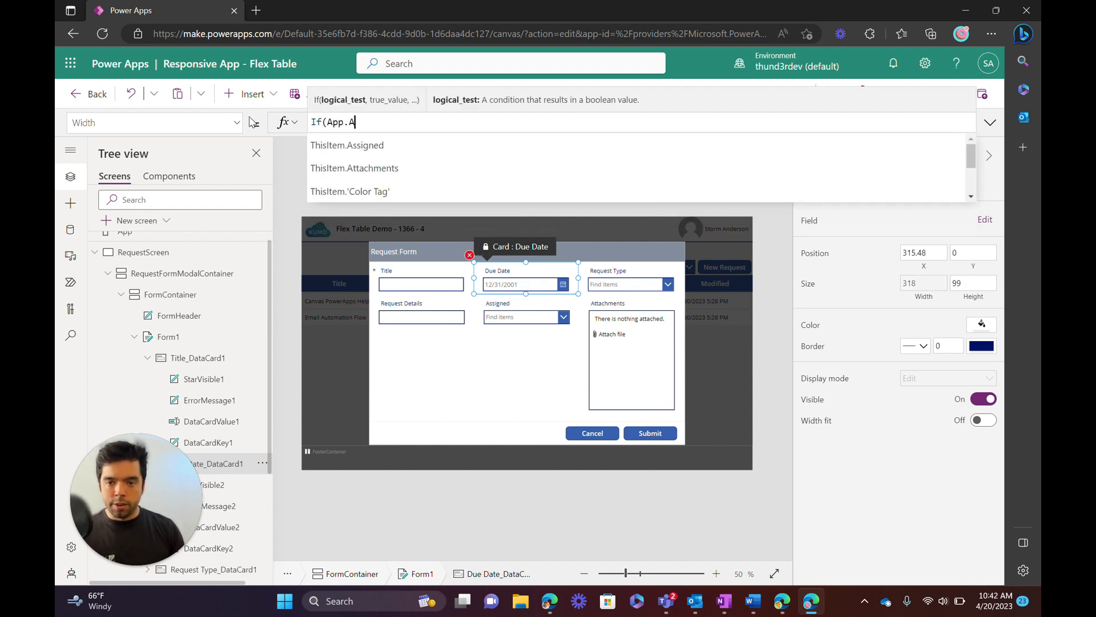
text(ctiveScreen.size)
key(BackSpace)
key(BackSpace)
key(BackSpace)
key(Tab)
text(>2,A)
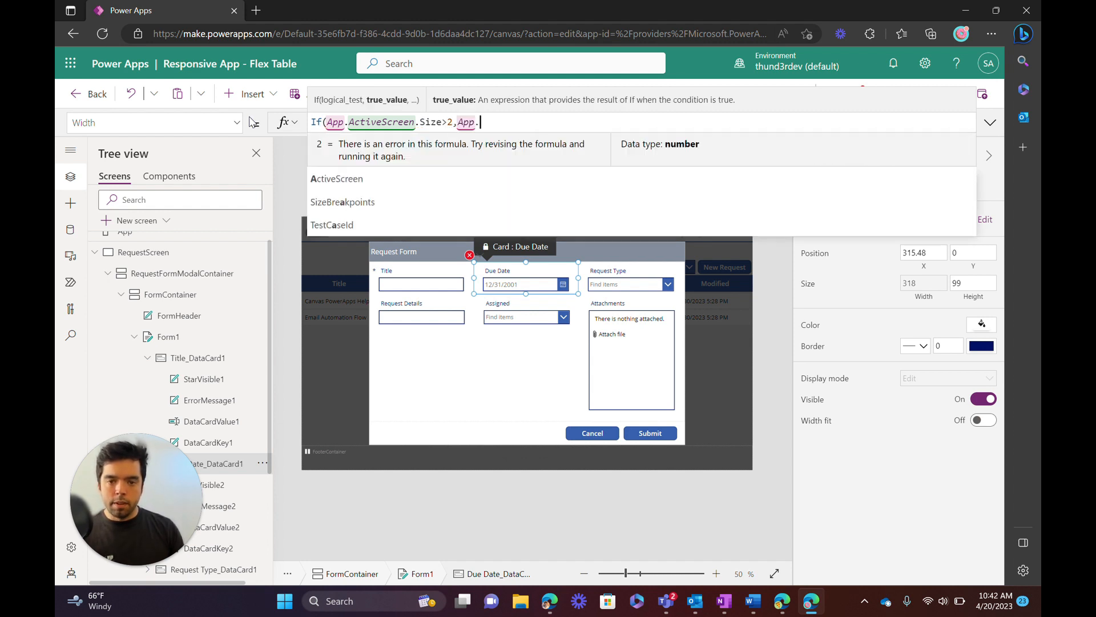
key(BackSpace)
text(Paren)
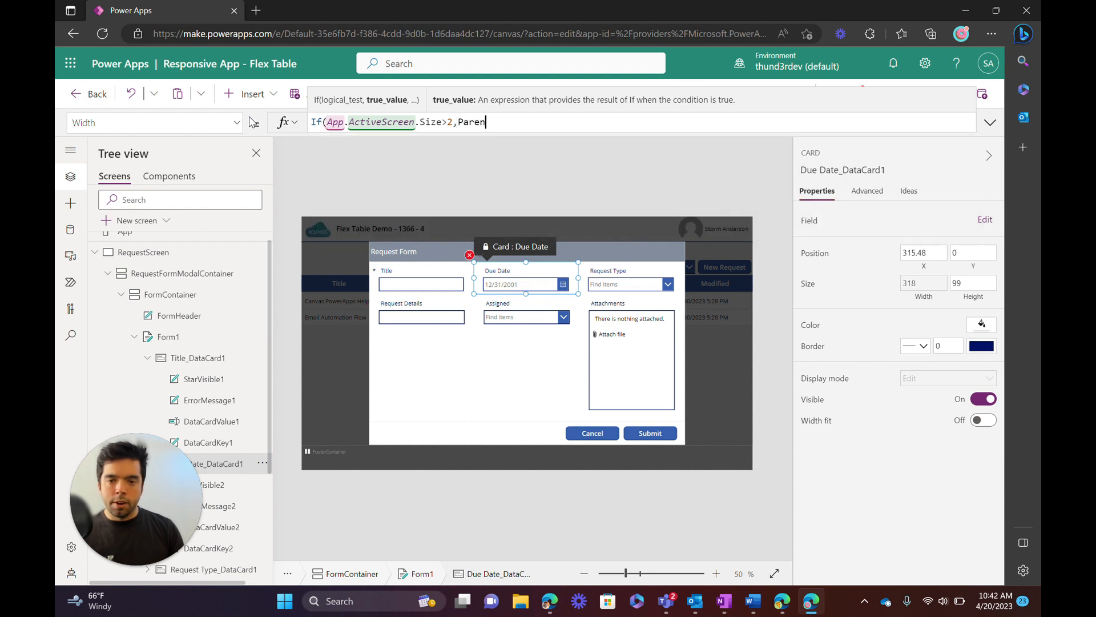
text(t.Width*33)
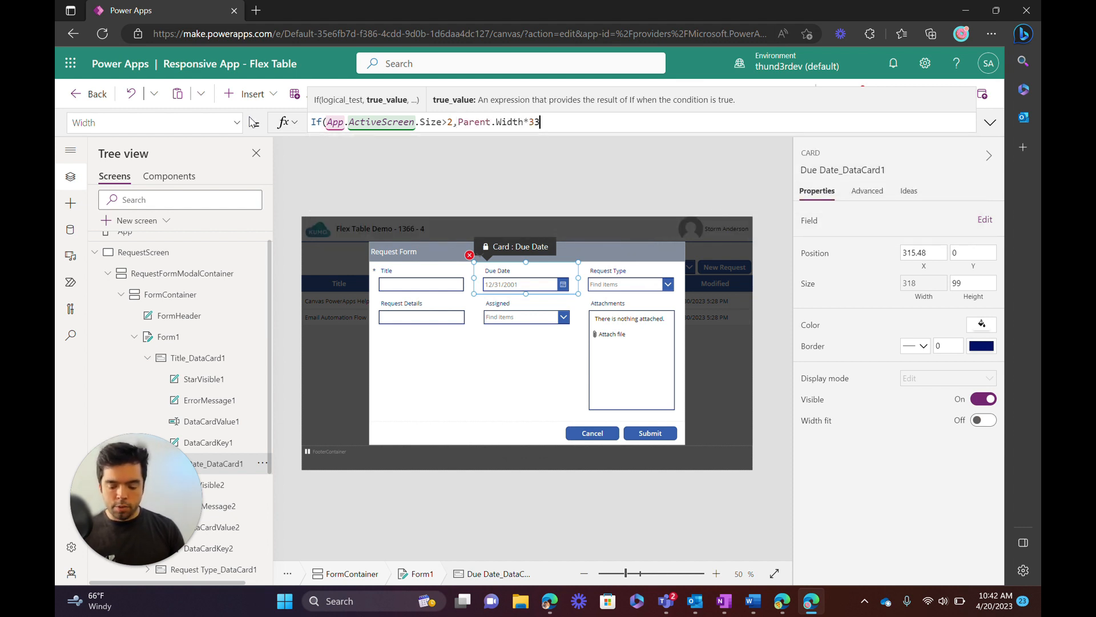
text(%,)
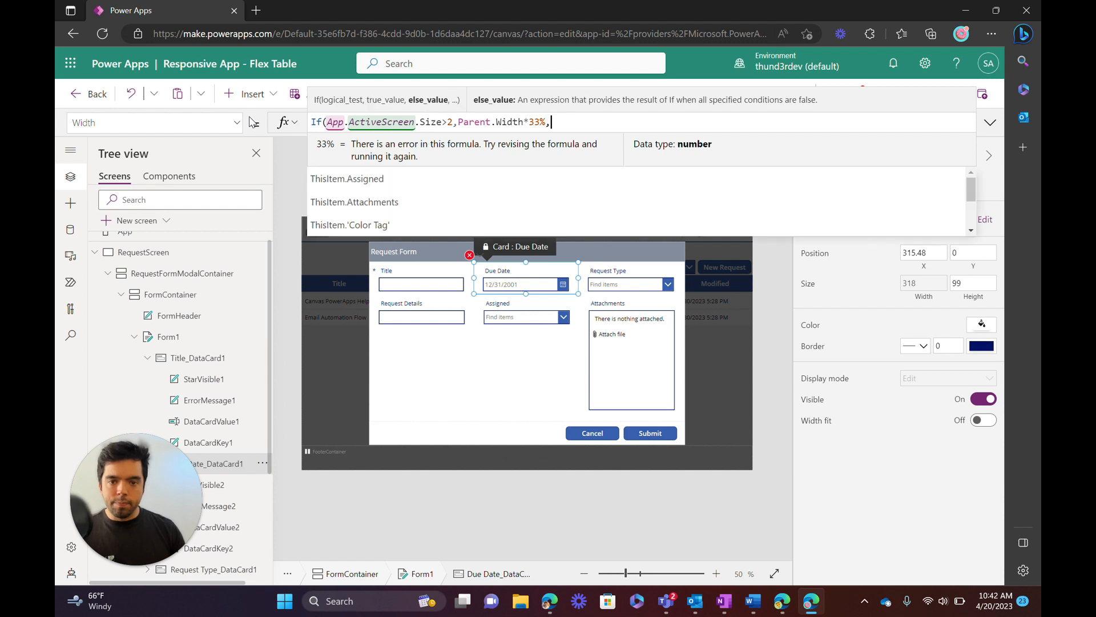
- Extend the Due Date width formula with App.ActiveScreen.Size>1 giving Parent.Width*50%, otherwise Parent.Width*100%, and format the formula text
drag(459, 122, 328, 122)
key(ctrl+c)
key(End)
key(ctrl+v)
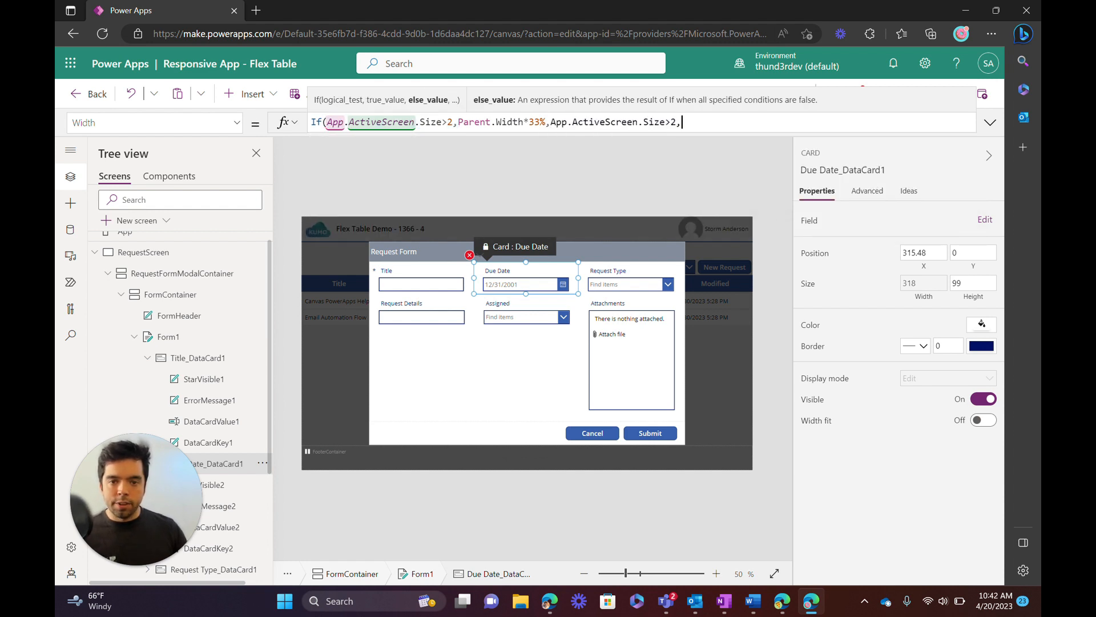
key(BackSpace)
key(BackSpace)
text(1,Parent.Width*50%,Parent.Width*100%))
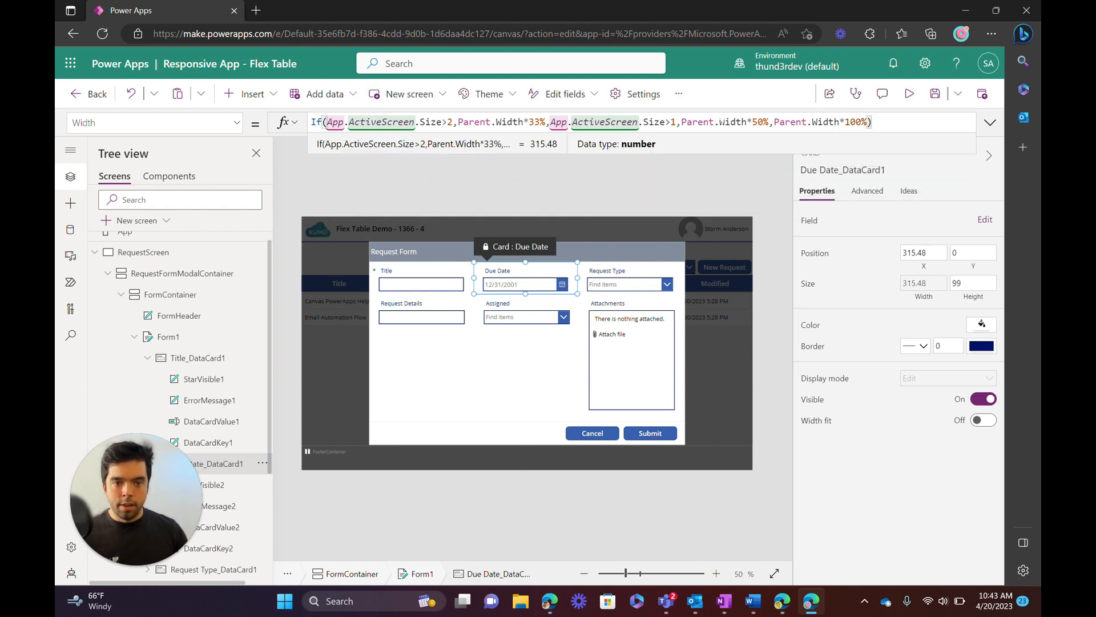
click(331, 317)
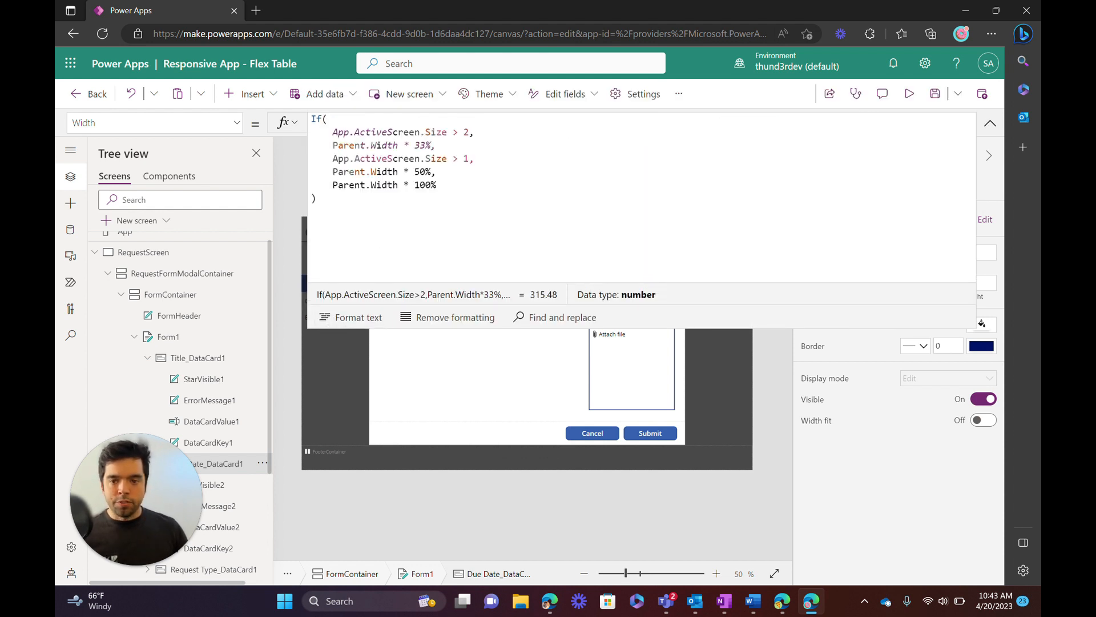
- Review each screen-size condition and its matching width result in the Due Date card's width formula
drag(333, 132, 475, 133)
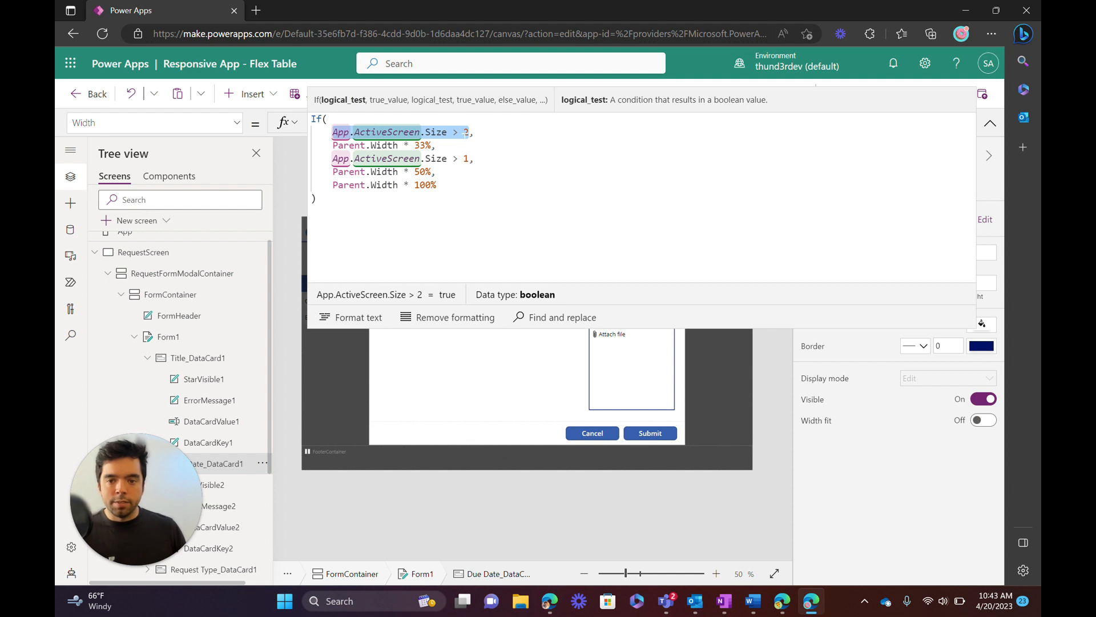
drag(333, 145, 432, 145)
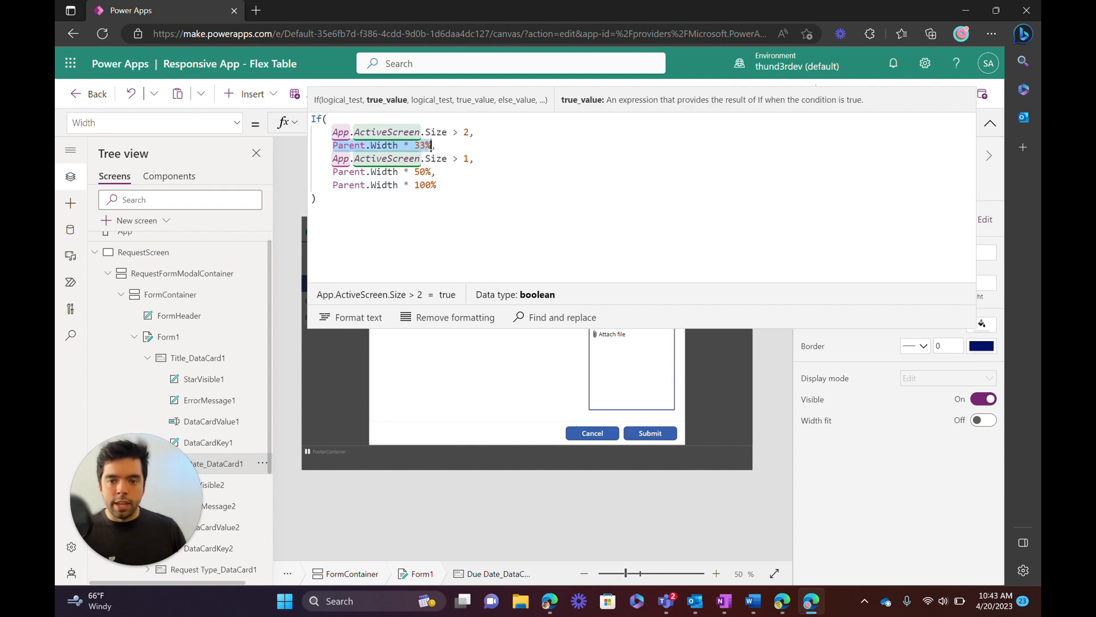
drag(334, 158, 470, 159)
drag(338, 171, 433, 172)
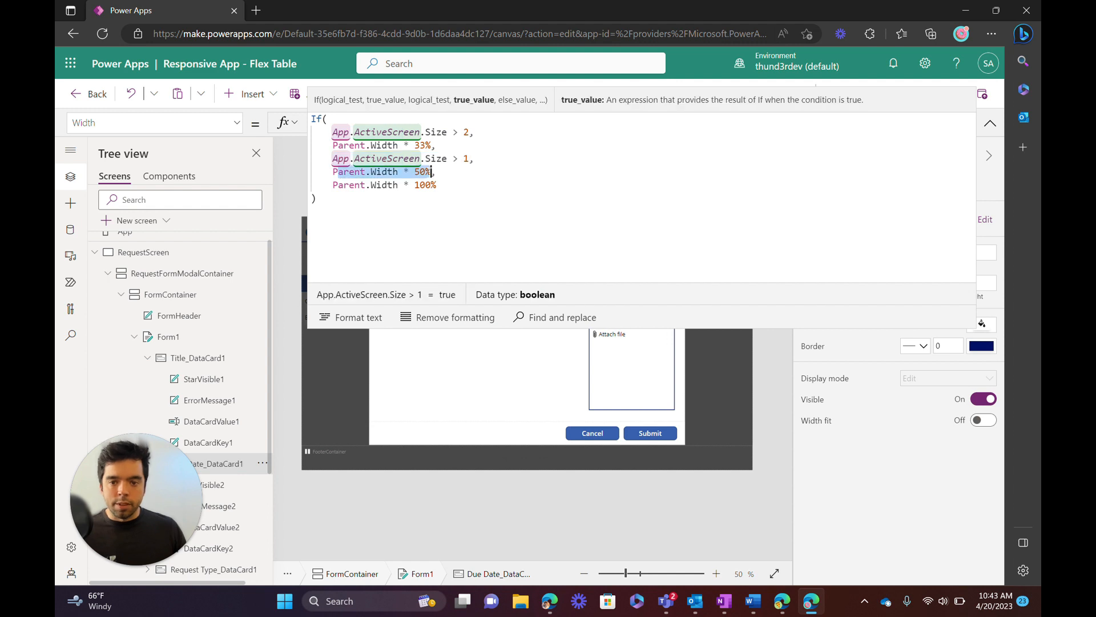
mouse_move(338, 185)
mouse_down()
mouse_move(436, 184)
mouse_move(338, 185)
mouse_up()
click(438, 185)
click(318, 198)
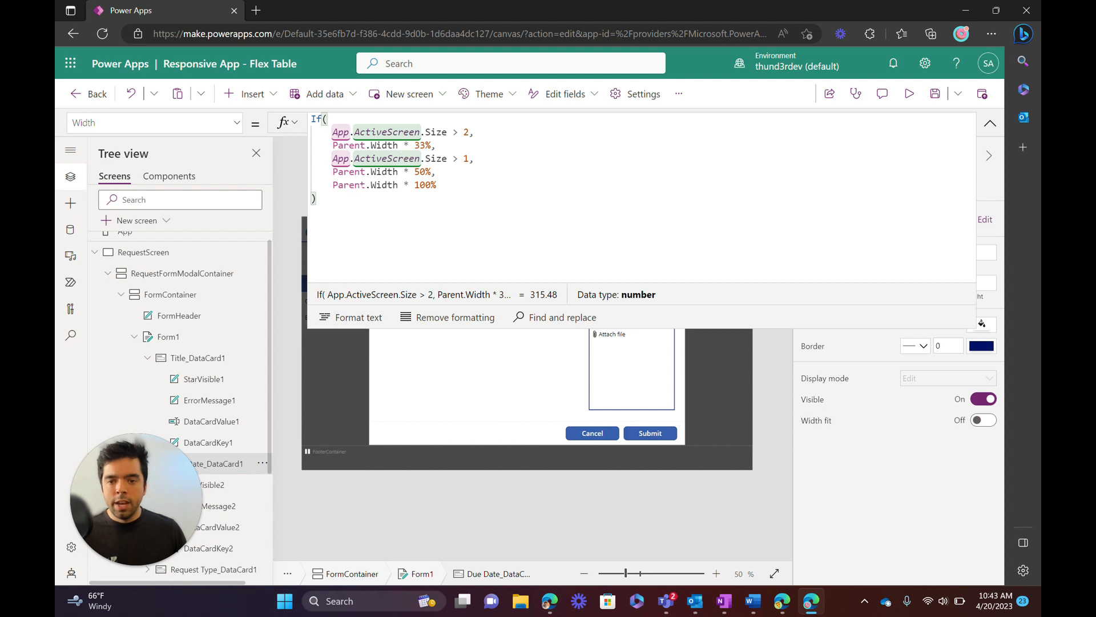
drag(326, 198, 305, 121)
click(438, 185)
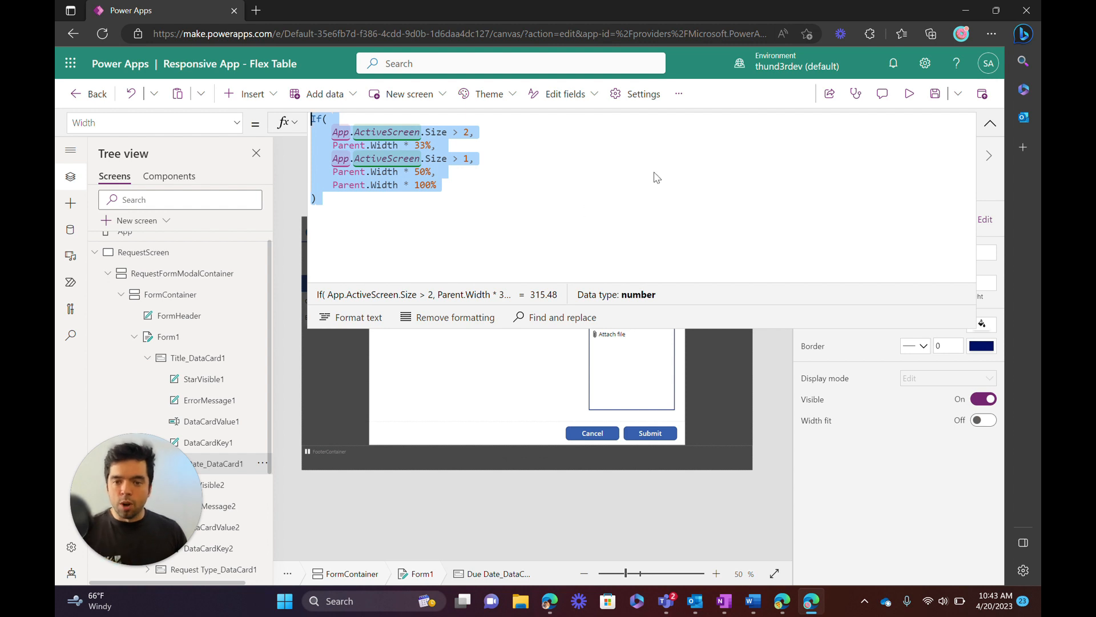
- Remove the formatting from the Due Date card's width formula and copy the whole formula
click(999, 120)
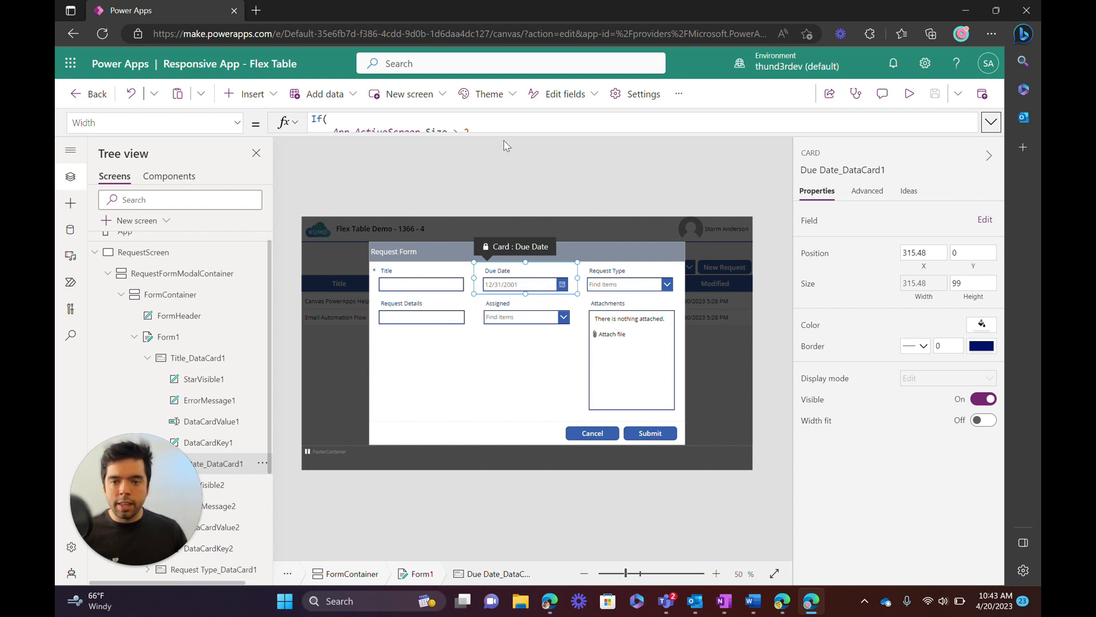
click(991, 121)
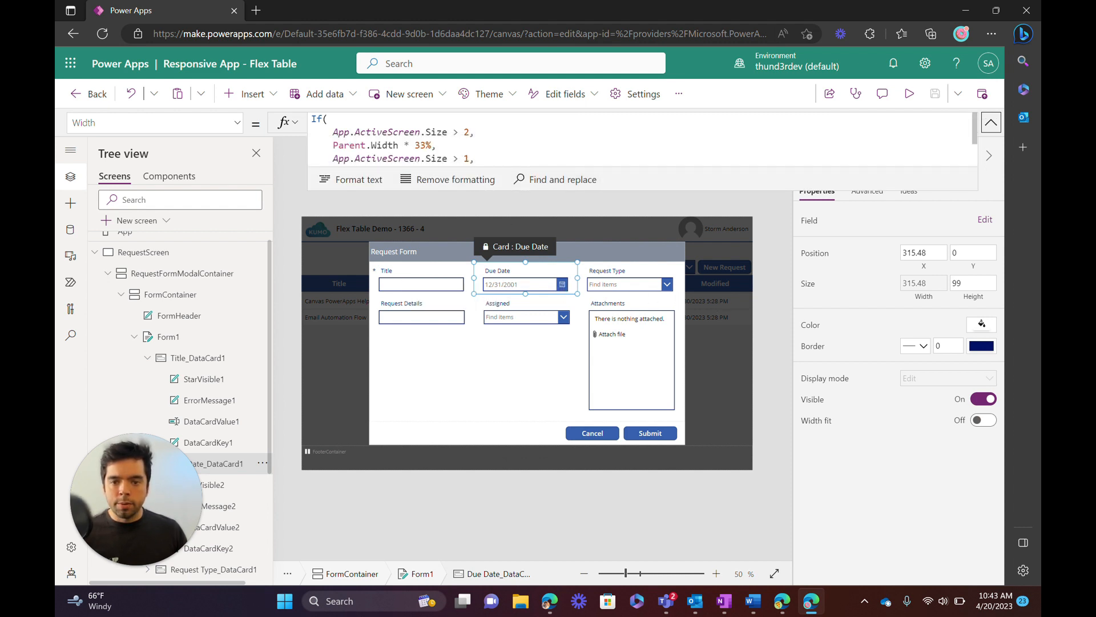
click(447, 179)
key(ctrl+a)
key(ctrl+c)
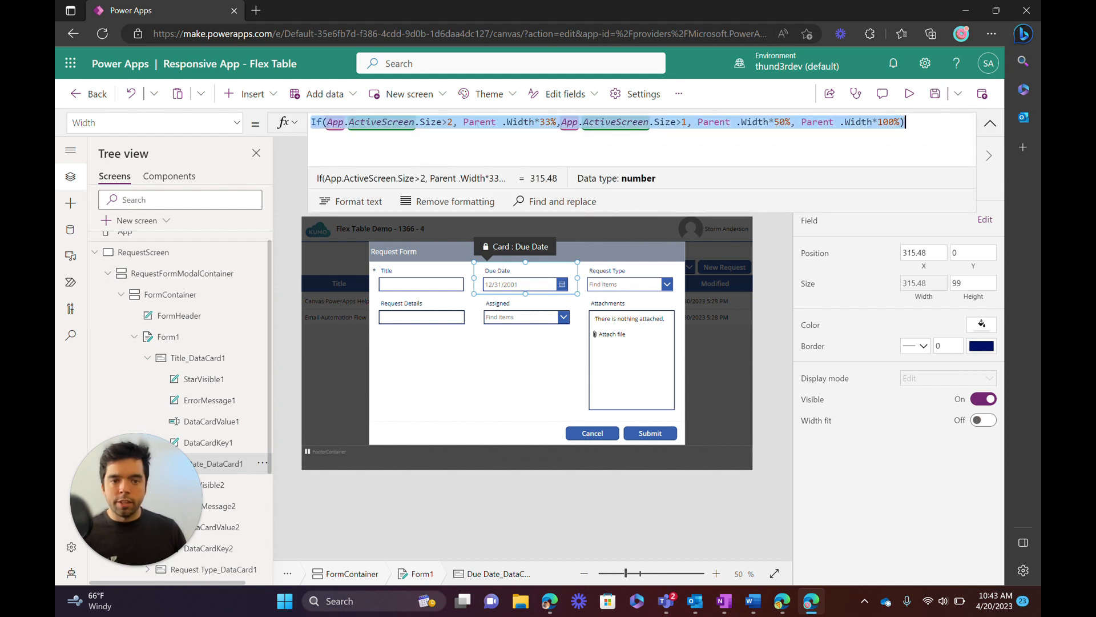
click(990, 123)
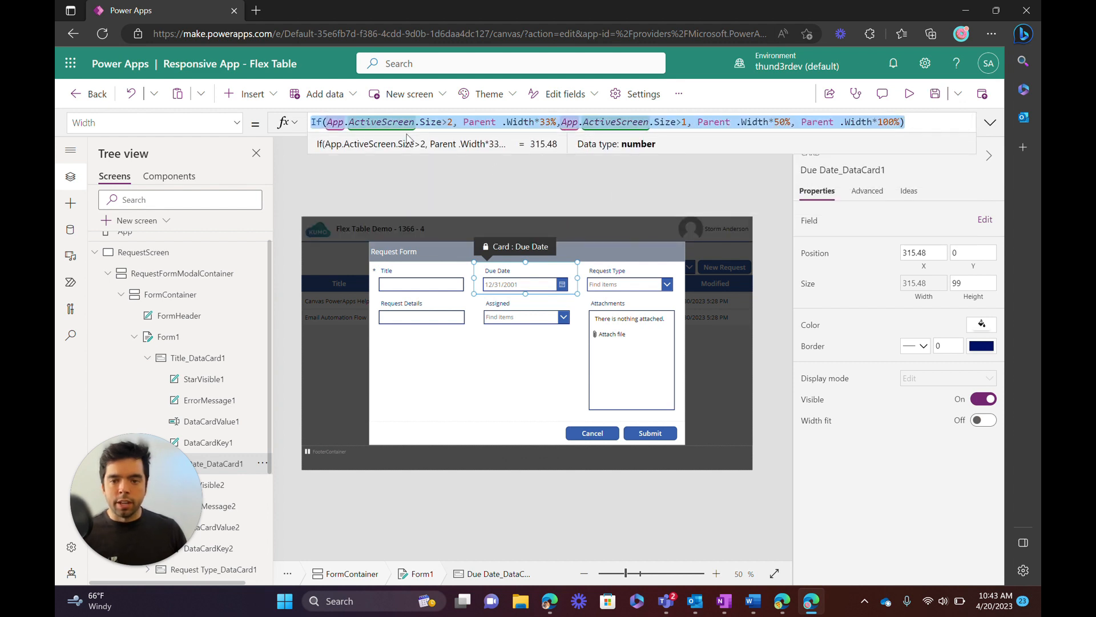
- Replace the Request Type card's fixed width with the copied If formula giving 33%, 50% or 100% of Parent.Width by screen size
click(628, 285)
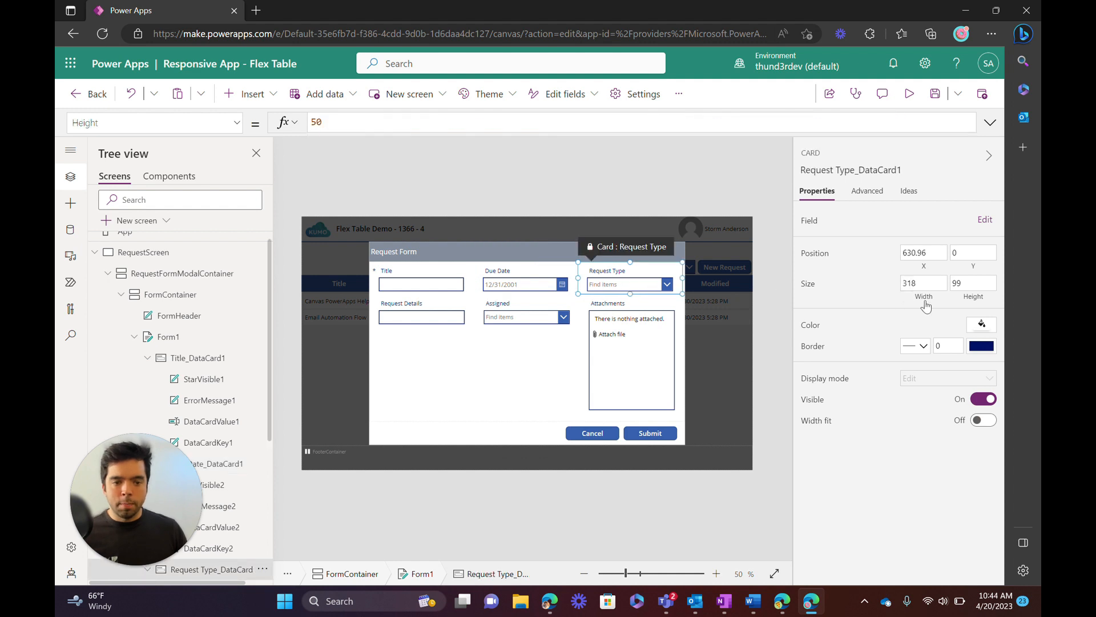
scroll(214, 320, down, 5)
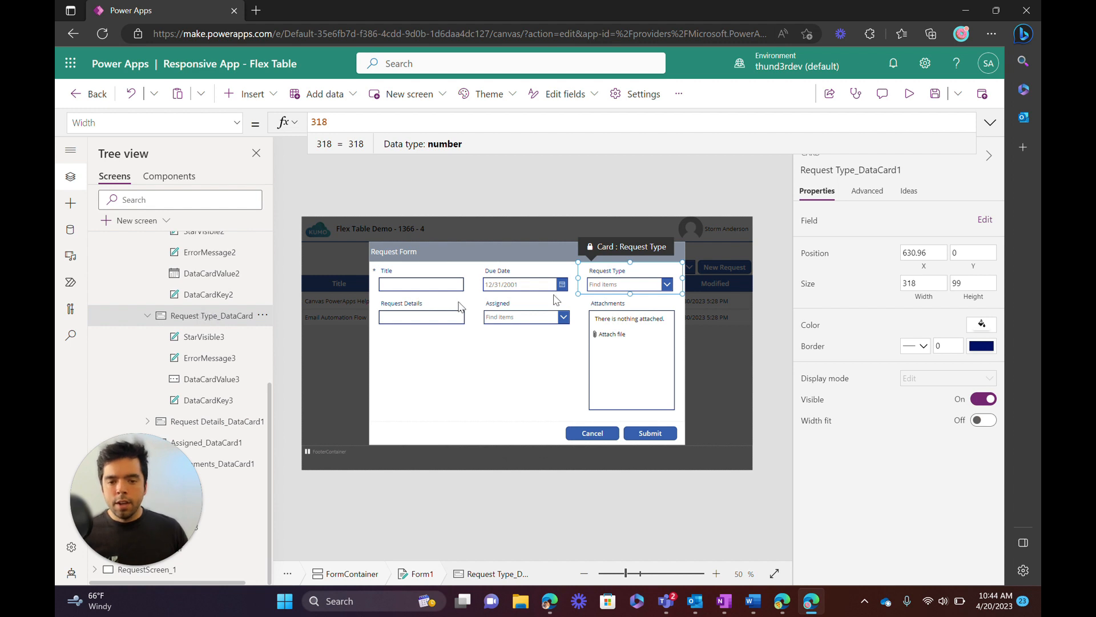
click(615, 284)
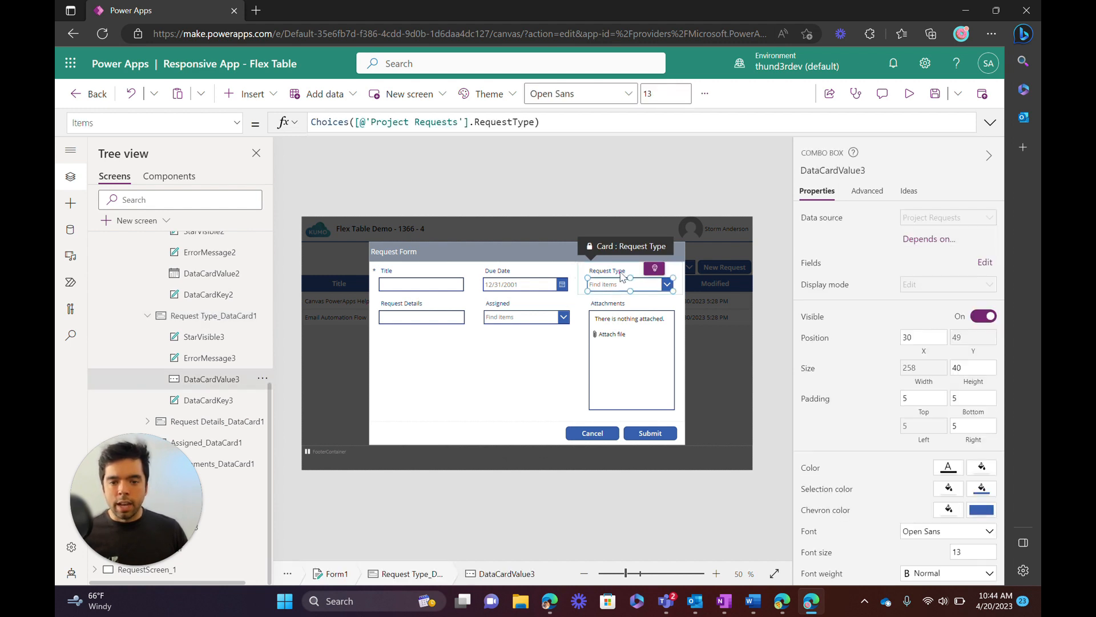
click(620, 271)
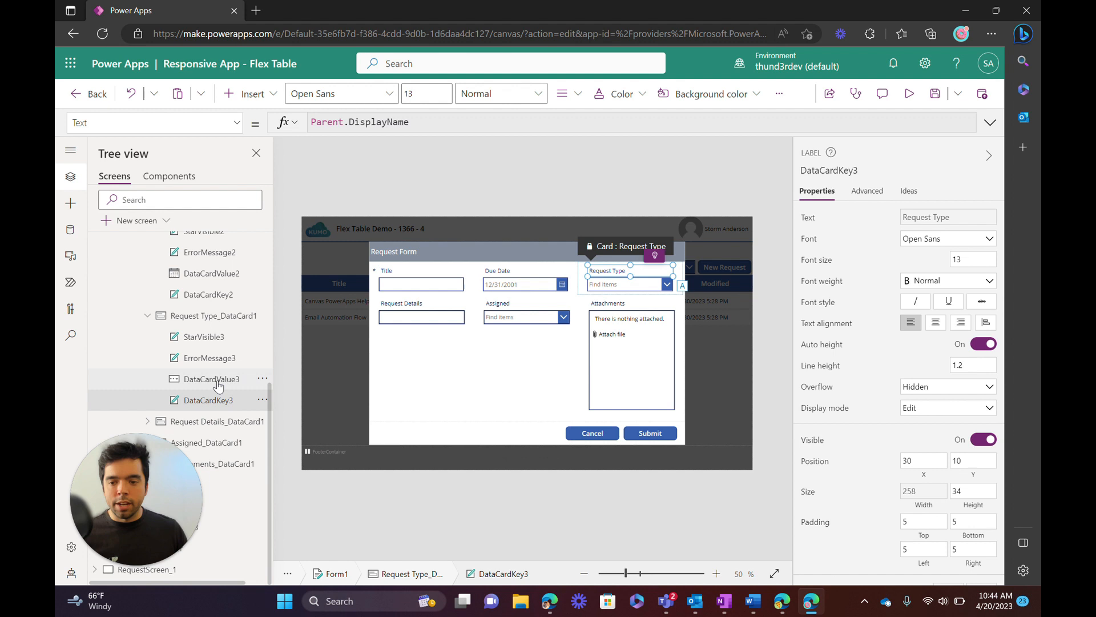
click(221, 323)
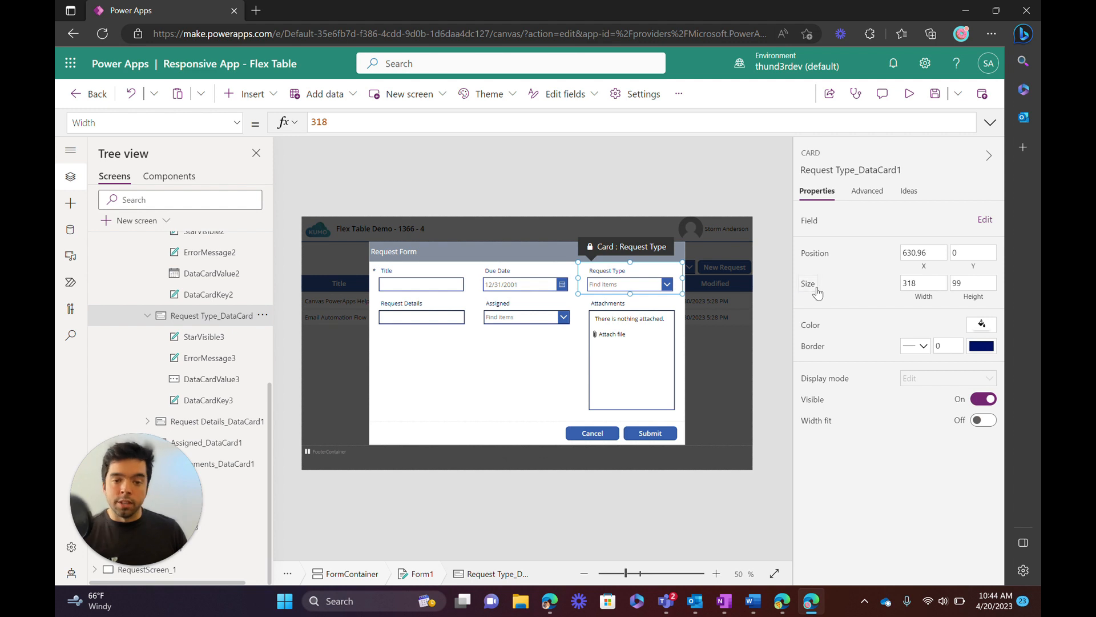
click(910, 301)
key(BackSpace)
key(ctrl+v)
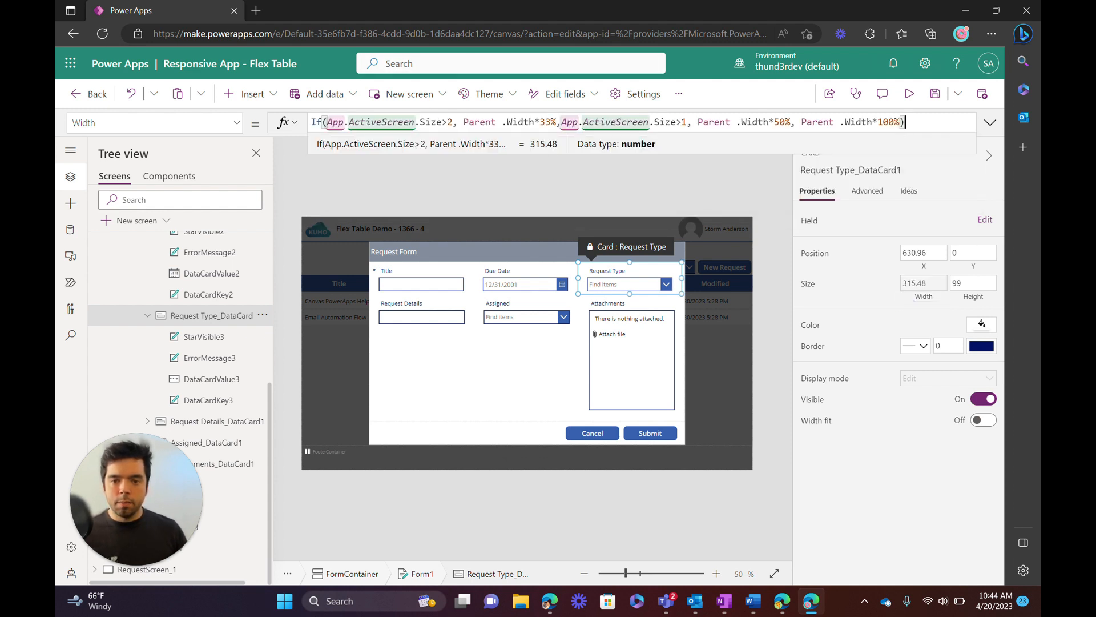
- Replace the Request Details card's fixed width with the copied Due Date width formula (33%, 50% or 100% of Parent.Width)
click(420, 318)
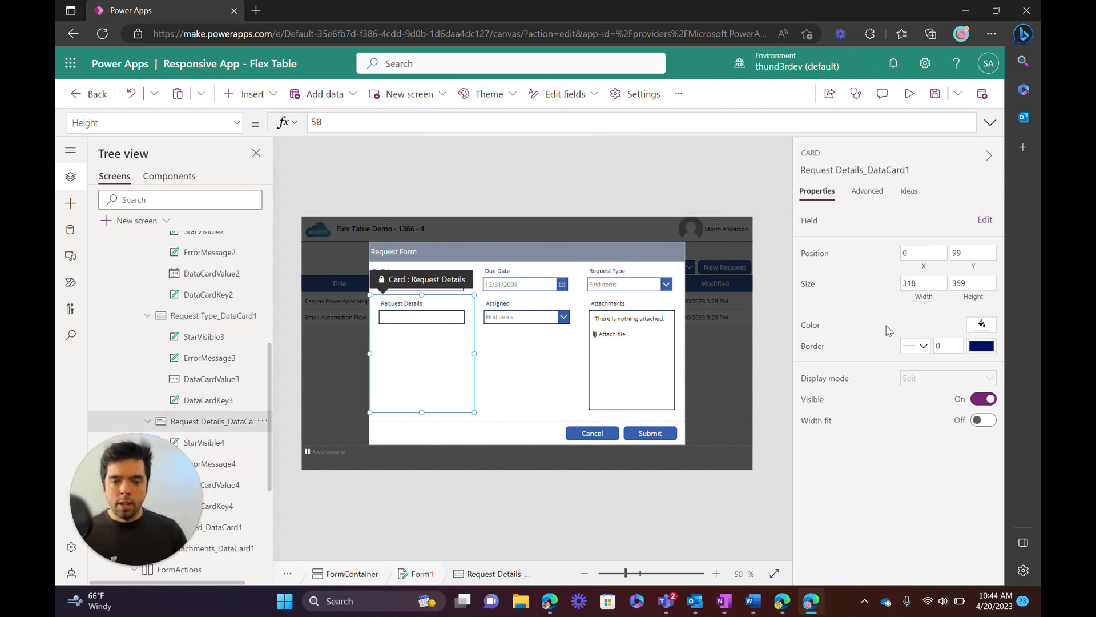
click(924, 301)
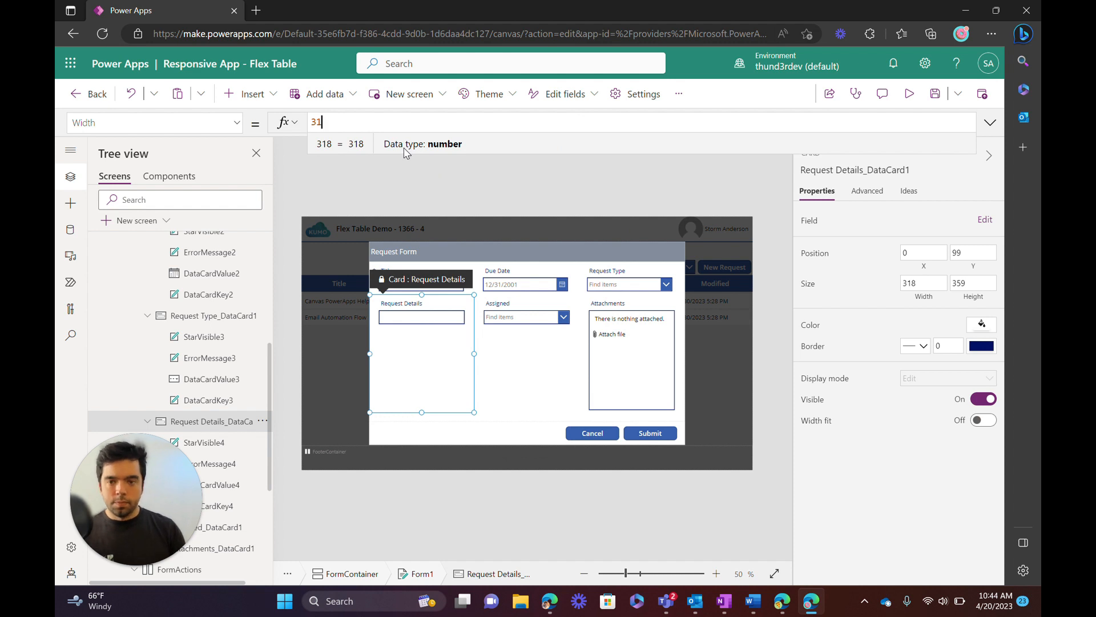
key(BackSpace)
key(BackSpace)
key(ctrl+v)
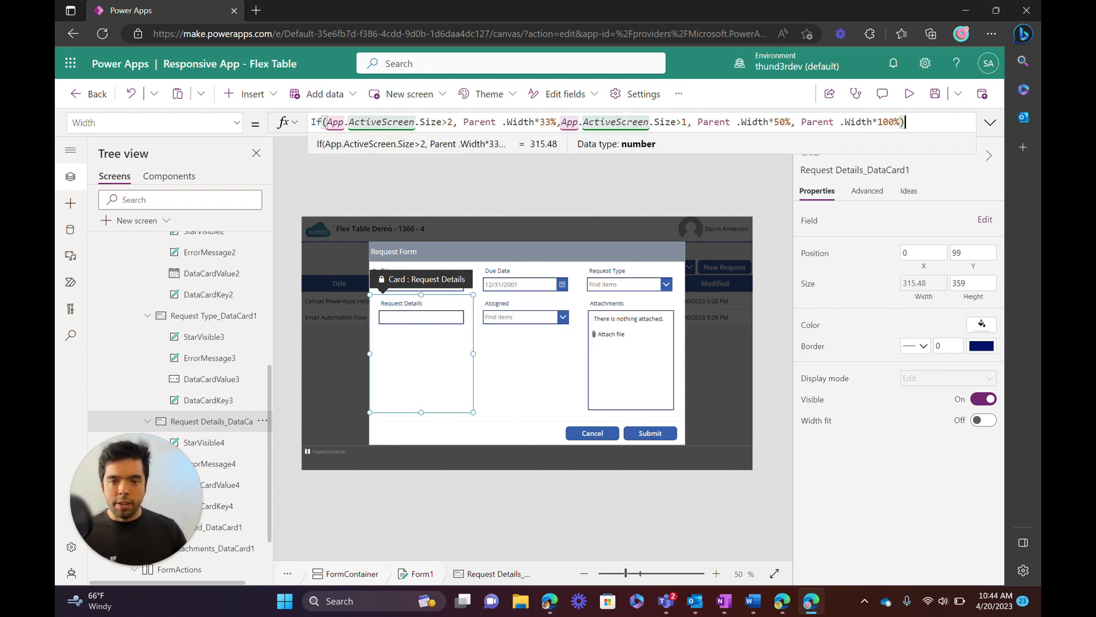
- Set the Assigned card's width to the same copied three-tier formula of 33%, 50% or 100% of Parent.Width
click(514, 326)
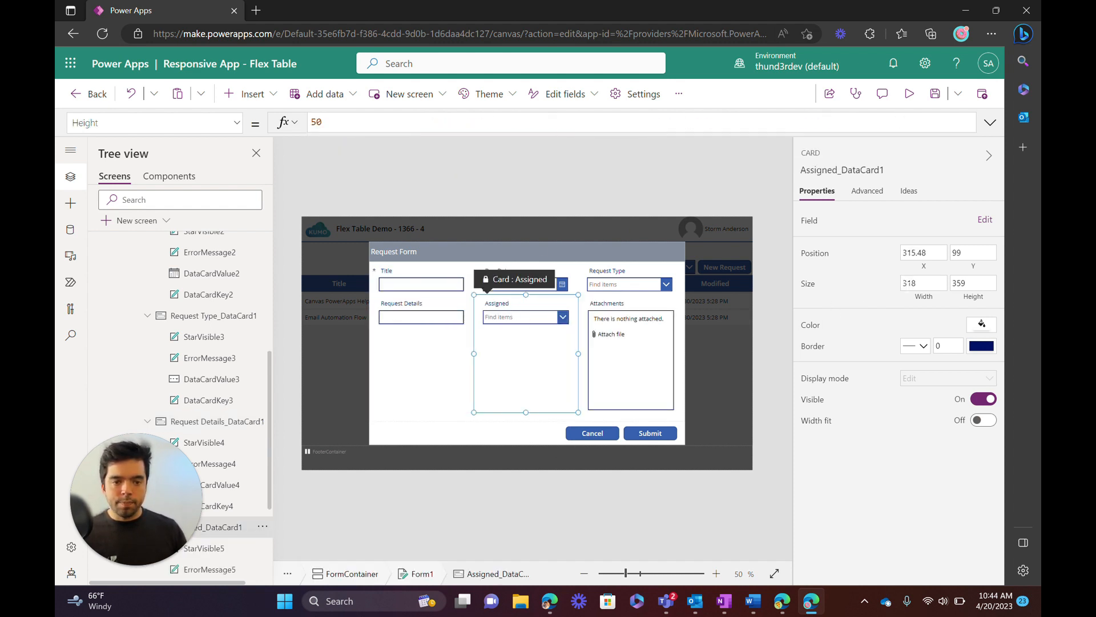
click(926, 303)
drag(361, 121, 238, 123)
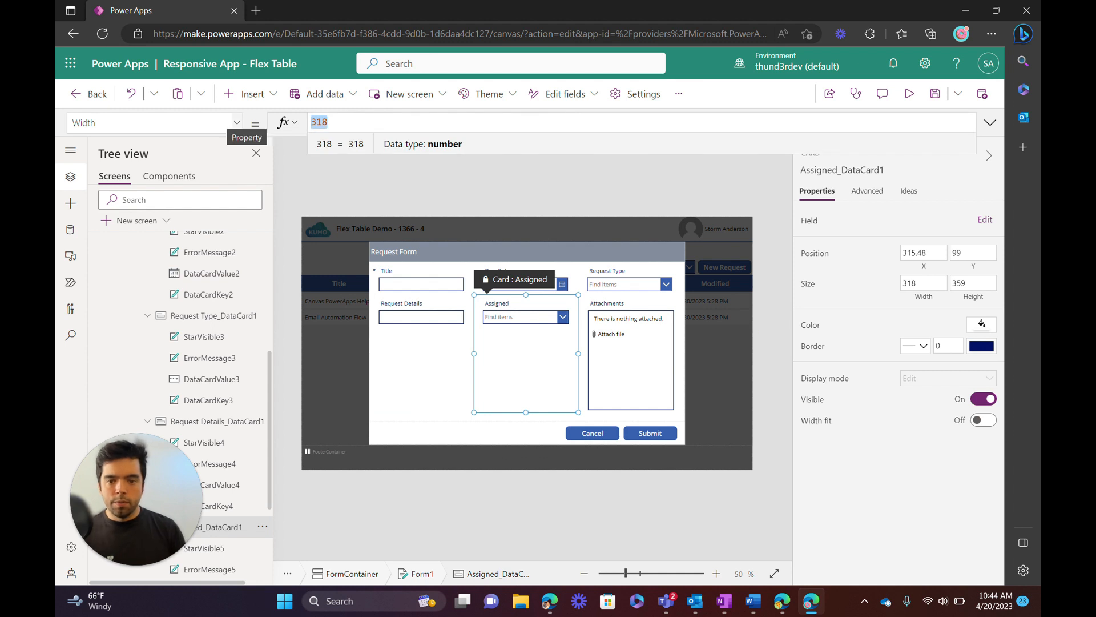
key(ctrl+v)
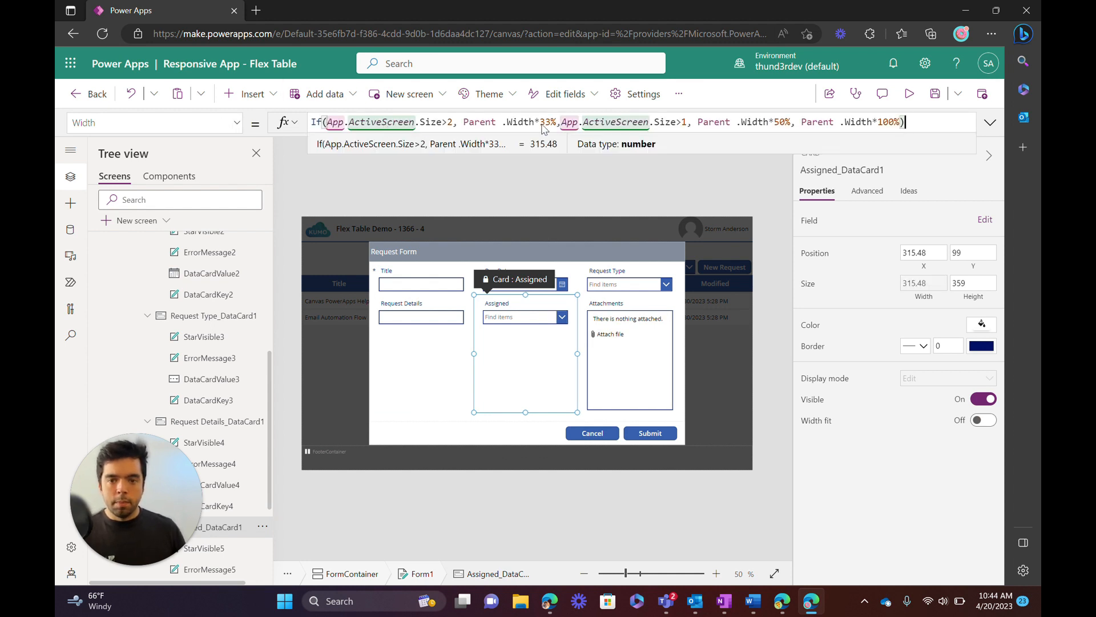
- Copy the Title card's width formula, If(App.ActiveScreen.Size>2,Parent.Width*33%,Parent.Width*100%), and use it as the Attachments card's width
click(632, 350)
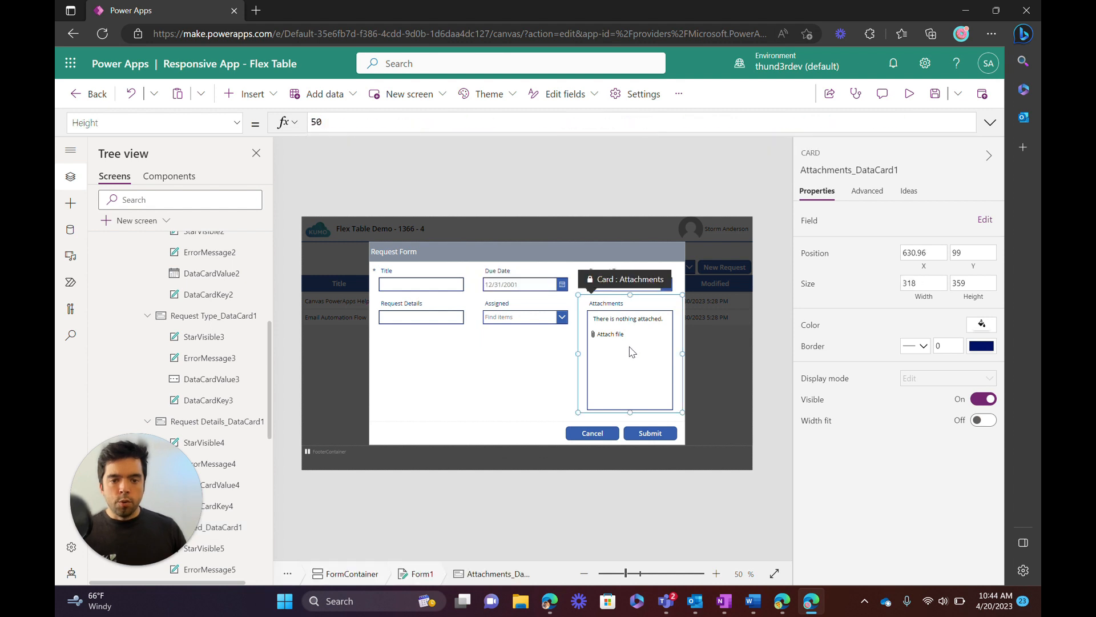
click(442, 283)
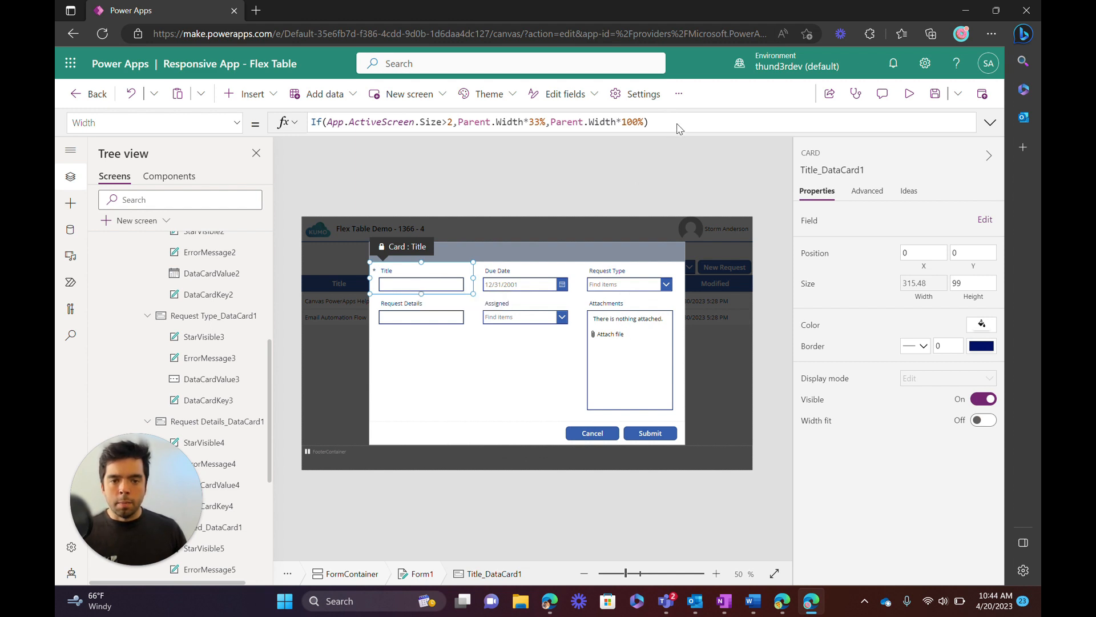
drag(673, 123, 312, 121)
key(ctrl+c)
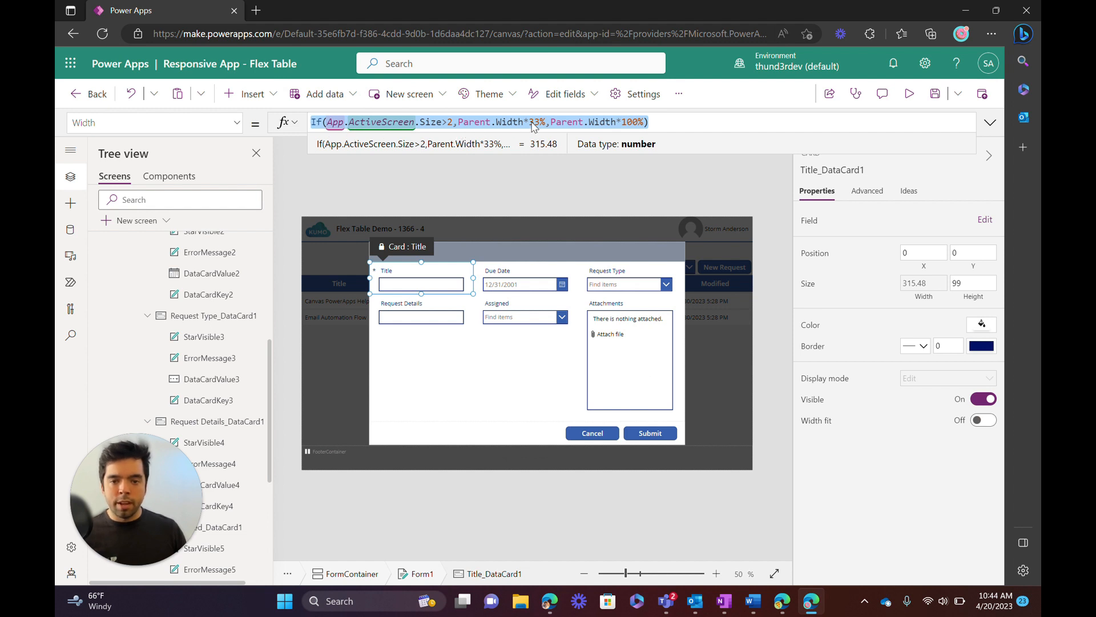
click(624, 352)
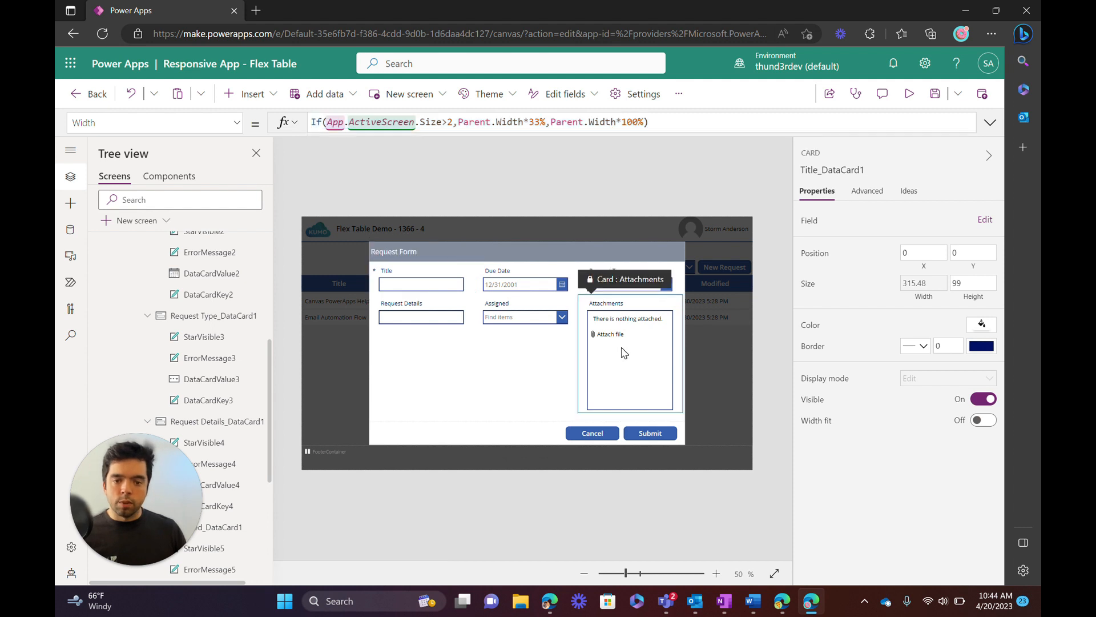
click(929, 297)
key(ctrl+a)
key(ctrl+v)
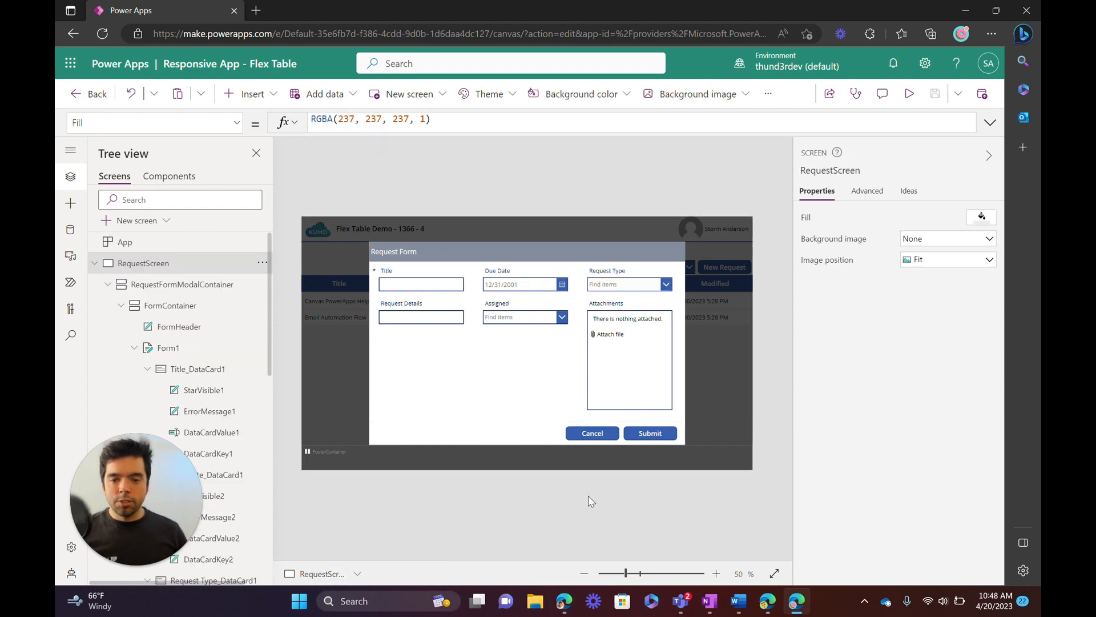
- Preview the app in a restored window and widen it from narrow through medium to large to check the form's card layout
key(F5)
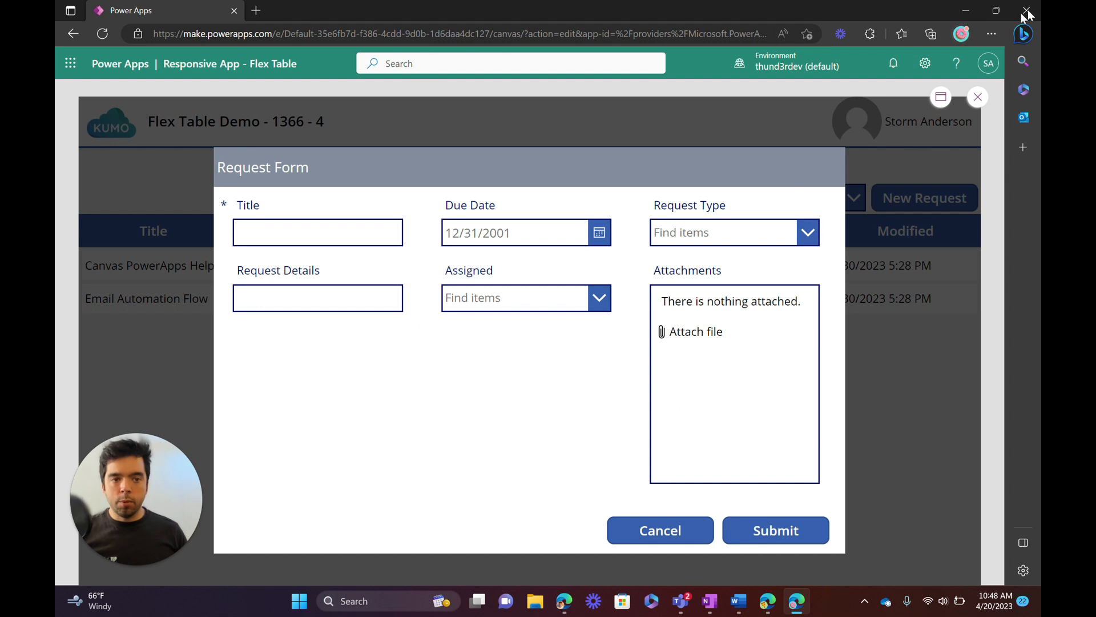
mouse_move(1004, 13)
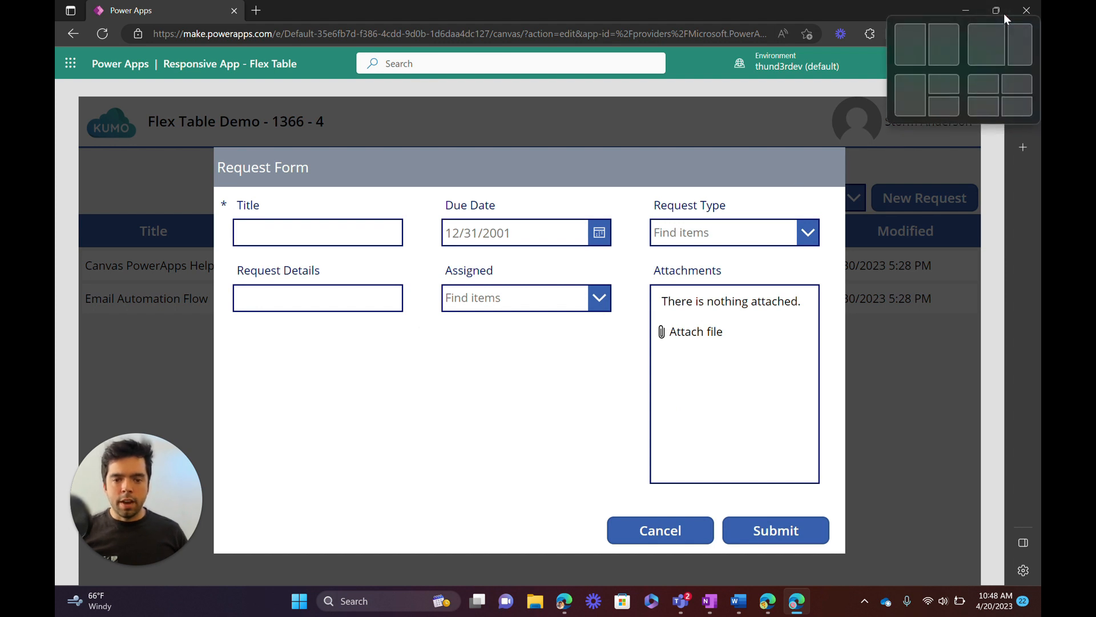
click(1003, 12)
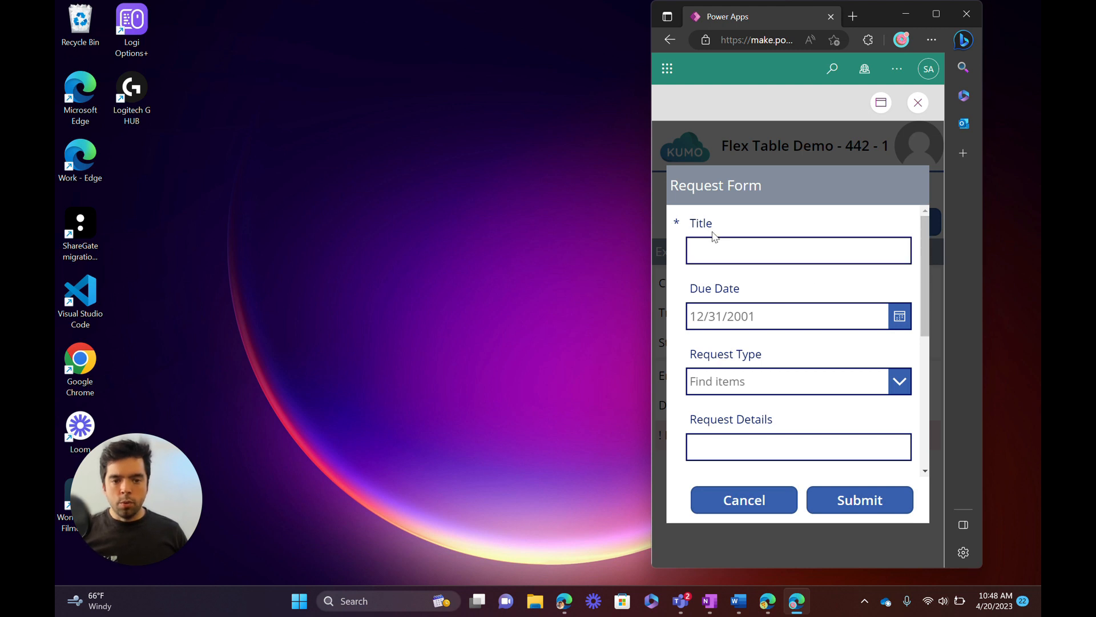
drag(924, 259, 931, 226)
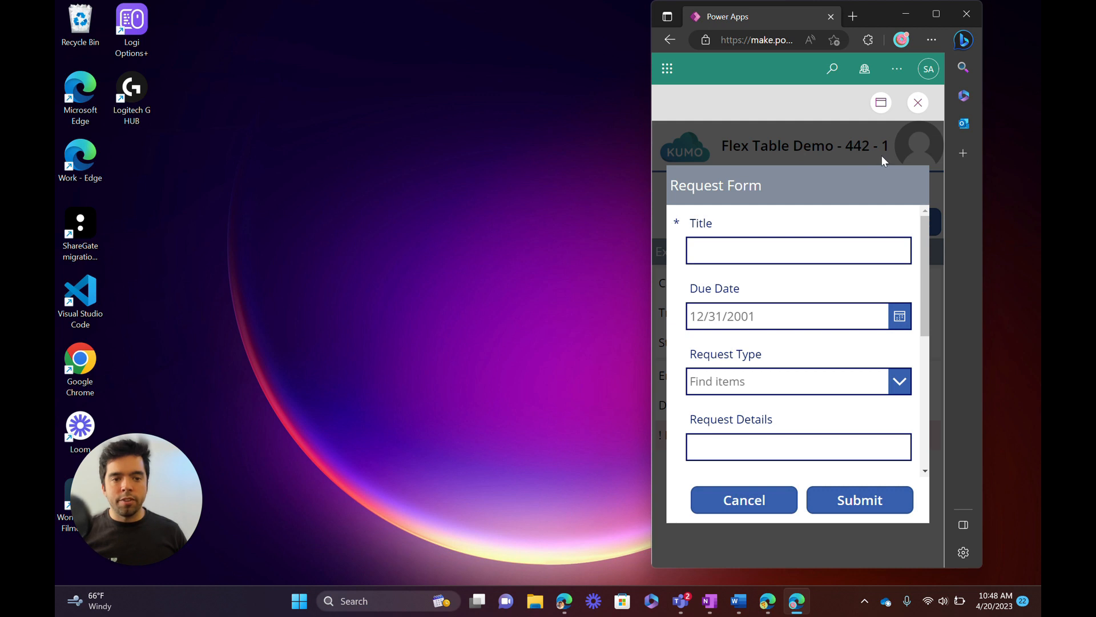
drag(643, 204, 486, 230)
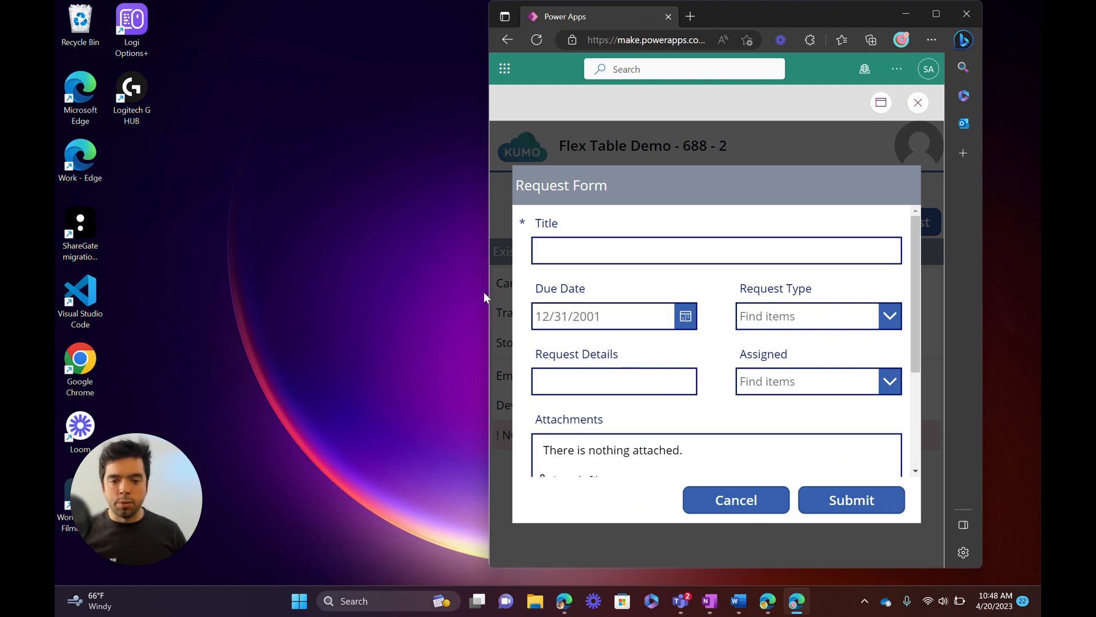
drag(486, 290, 266, 292)
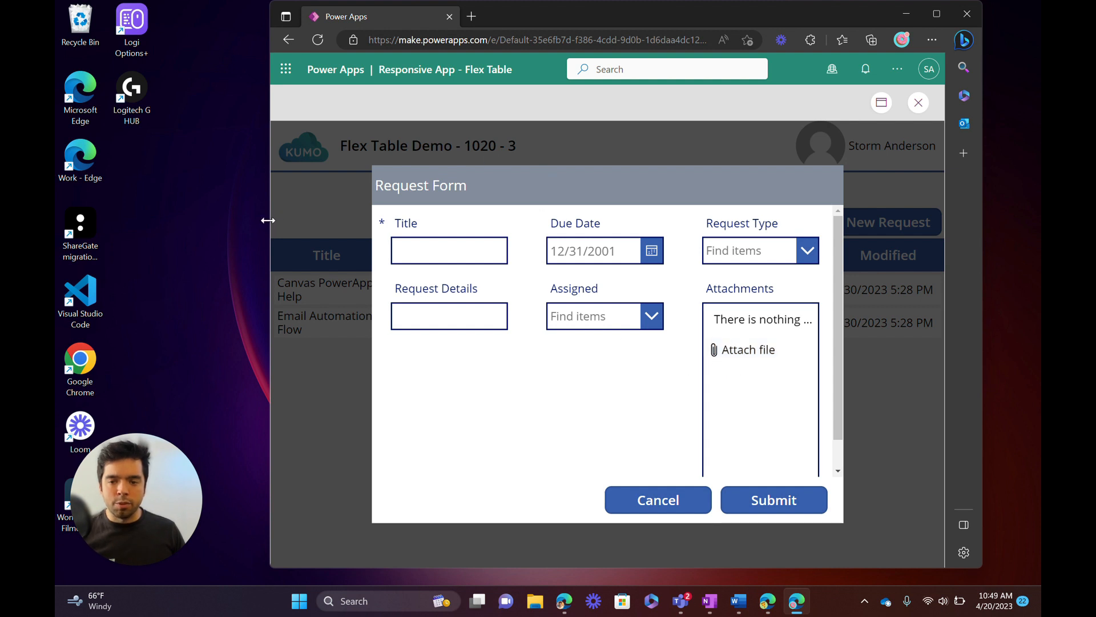
drag(267, 219, 261, 220)
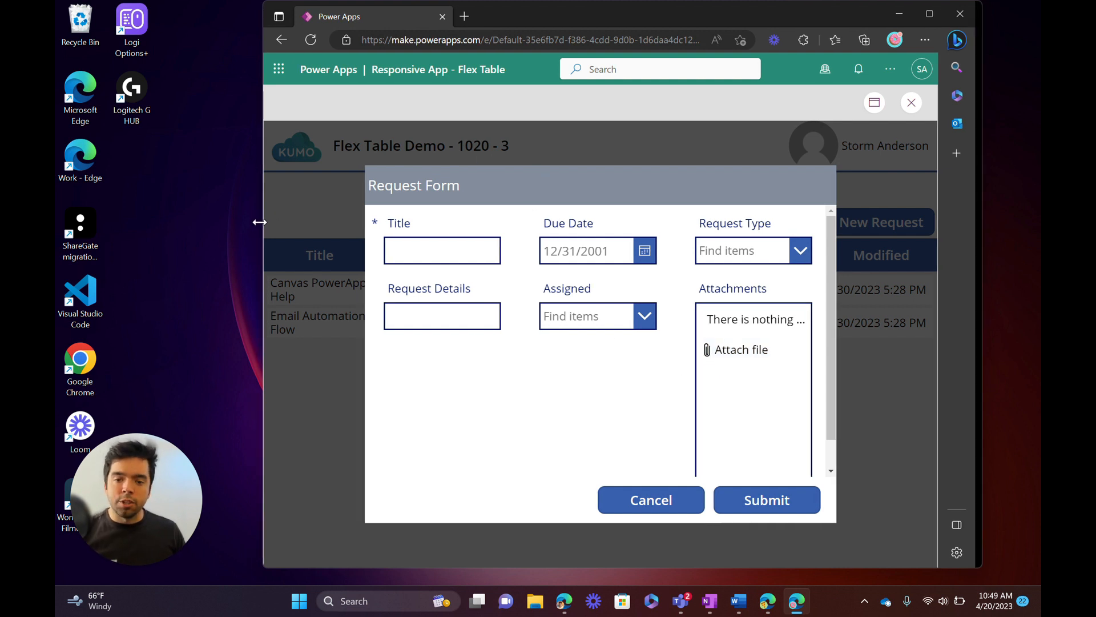
- Maximize the preview window and check how the request form's contents scroll at full width
click(937, 13)
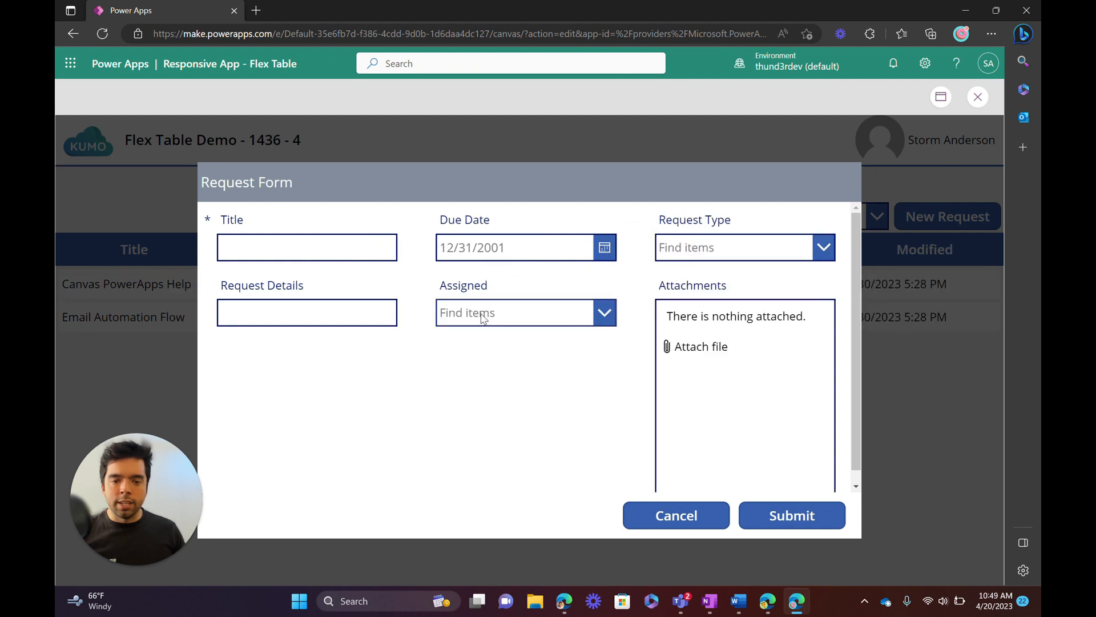
scroll(781, 368, down, 1)
scroll(781, 369, up, 1)
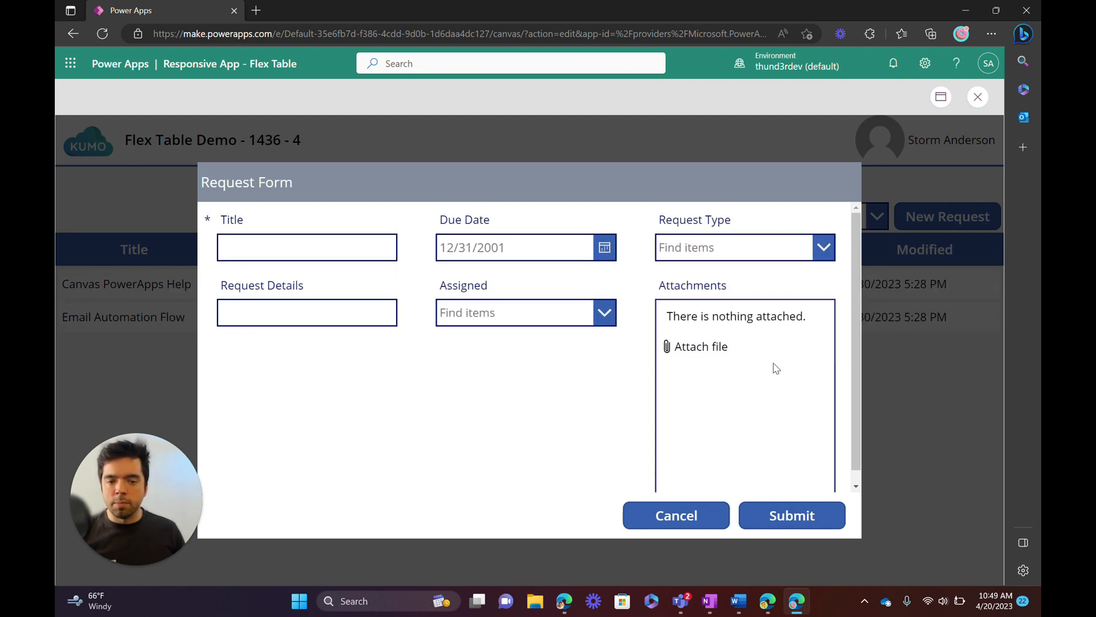
- Shorten the attachments control in the Attachments card to a height of about 202 and preview the form
key(Escape)
click(655, 379)
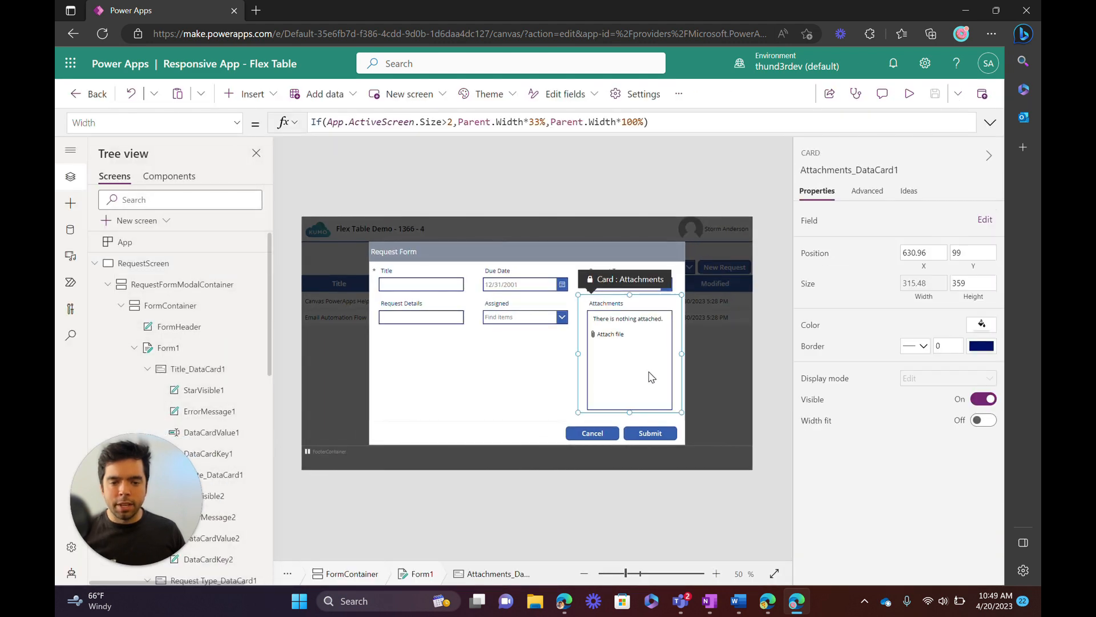
click(974, 297)
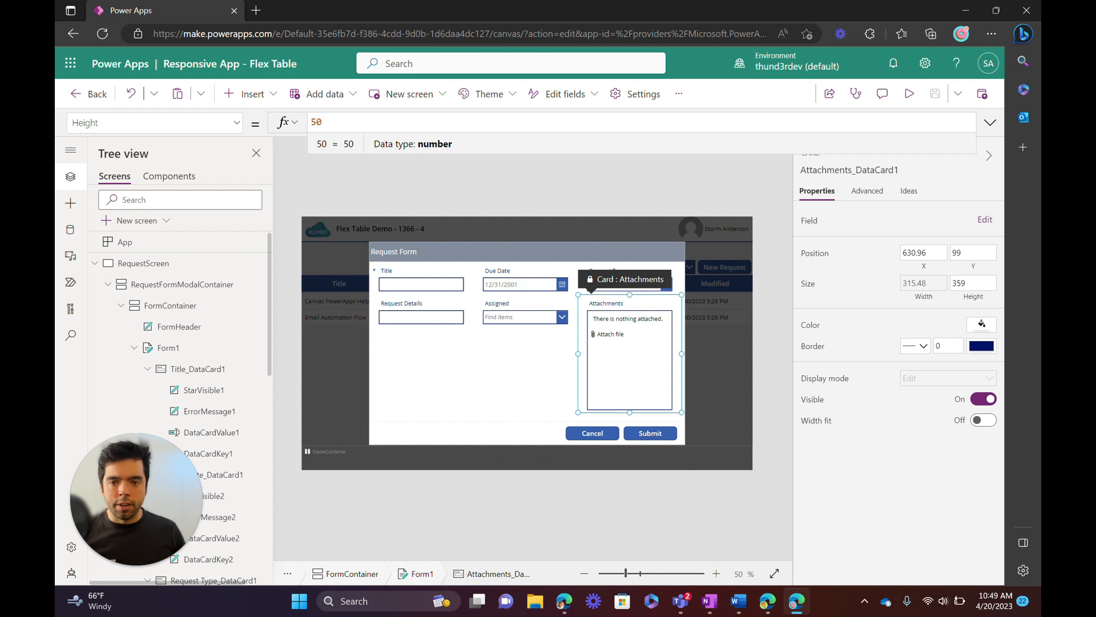
click(631, 347)
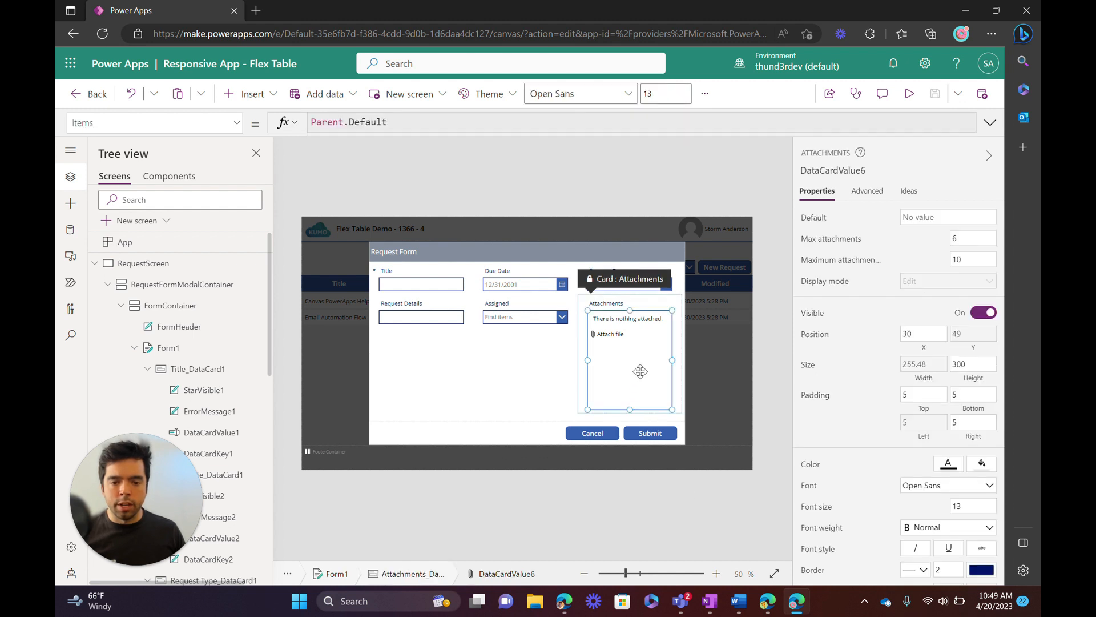
drag(630, 409, 631, 373)
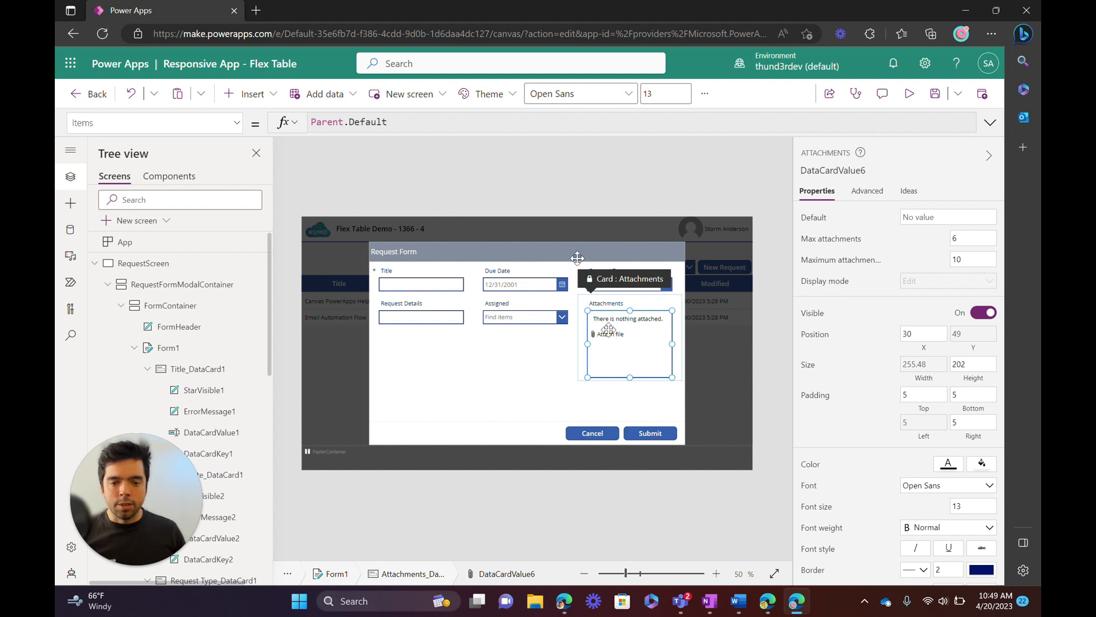
key(F5)
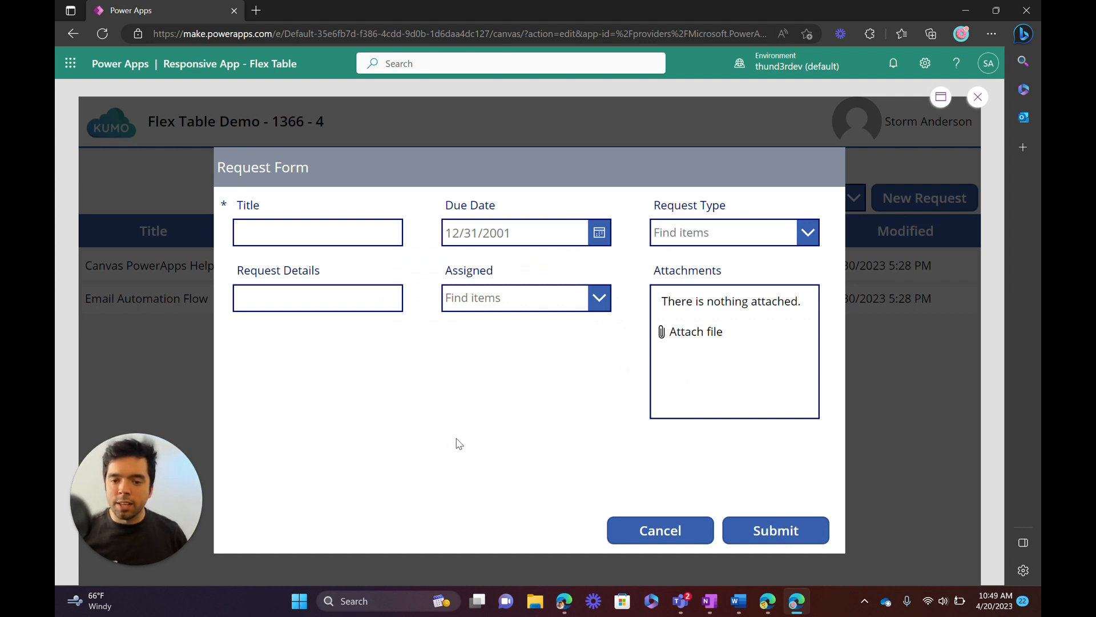
key(Escape)
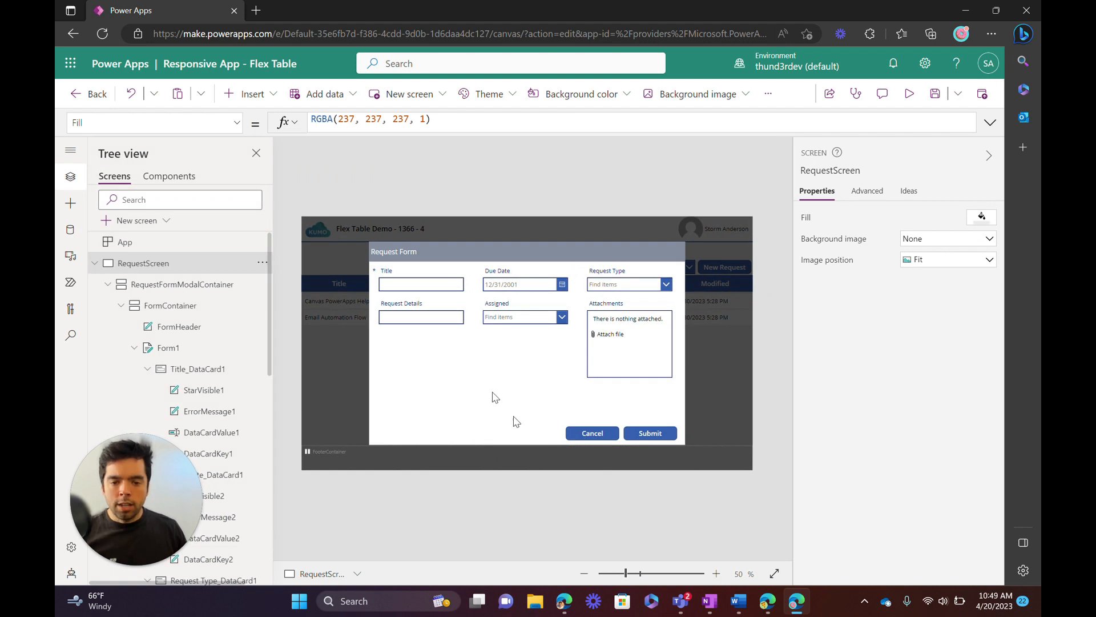
- Set the Cancel button's OnSelect formula to UpdateContext({_showFormModal:false}) and trigger the button on the canvas
click(600, 437)
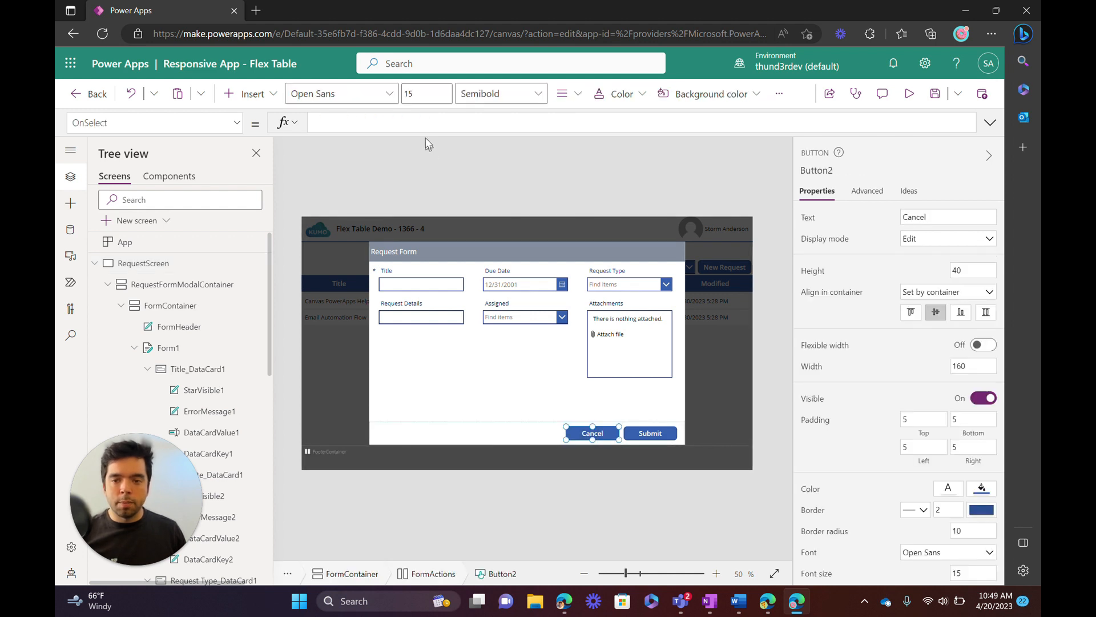
text(Update)
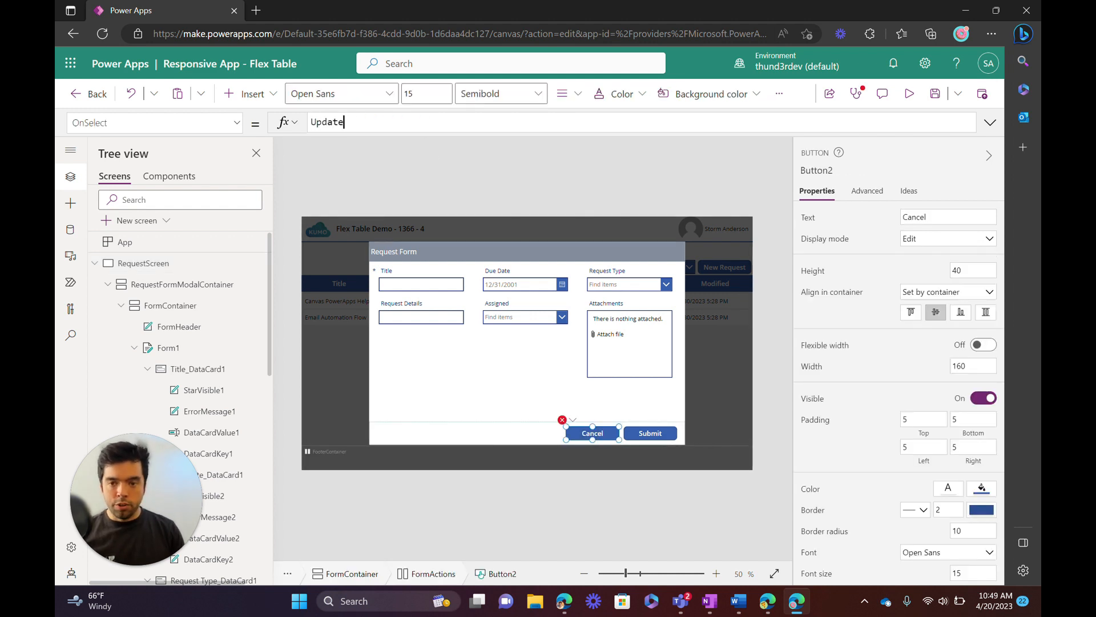
text(Context()
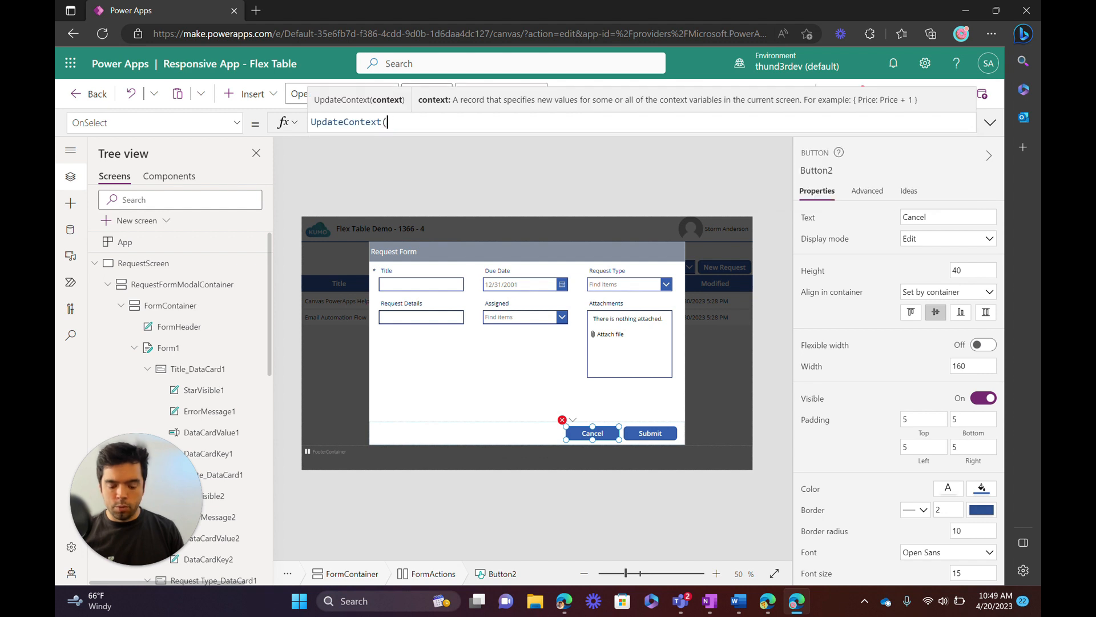
text({_show)
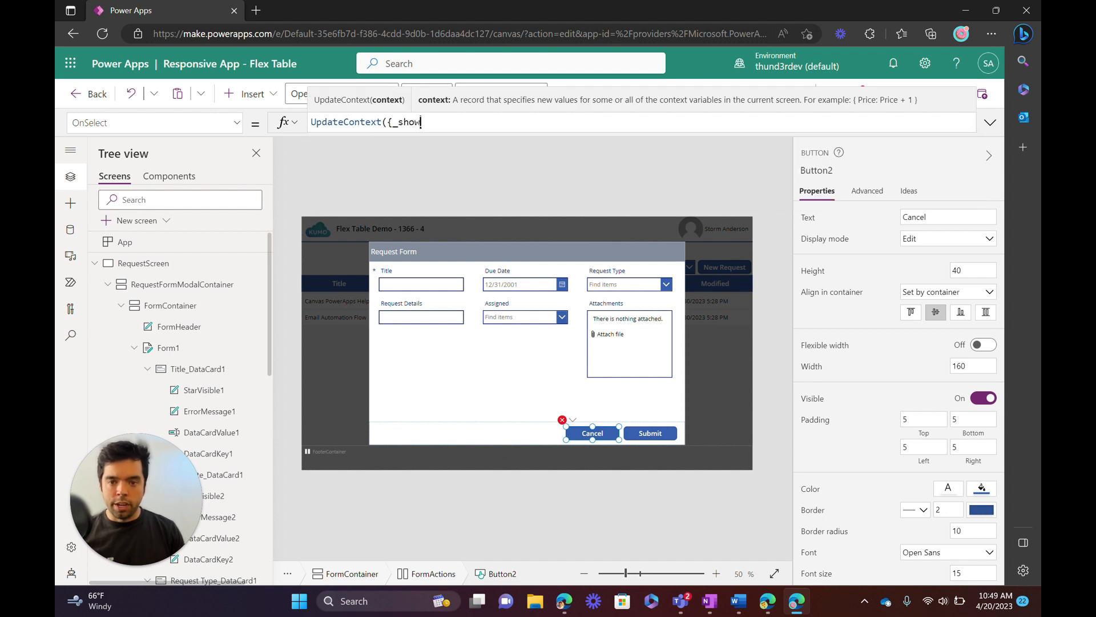
text(FormModal:)
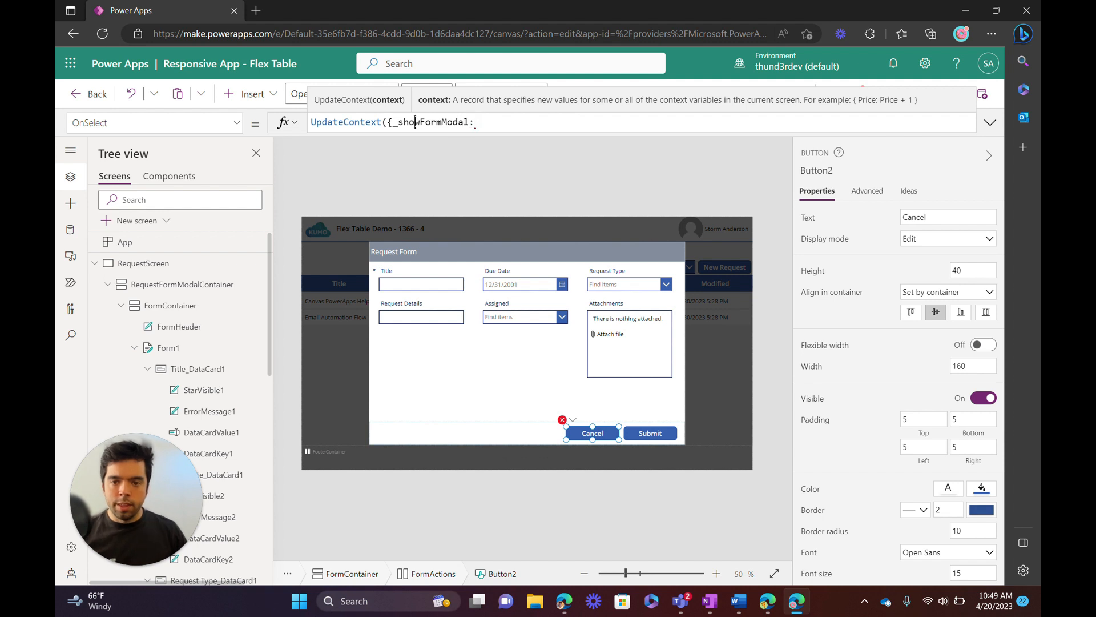
double_click(417, 122)
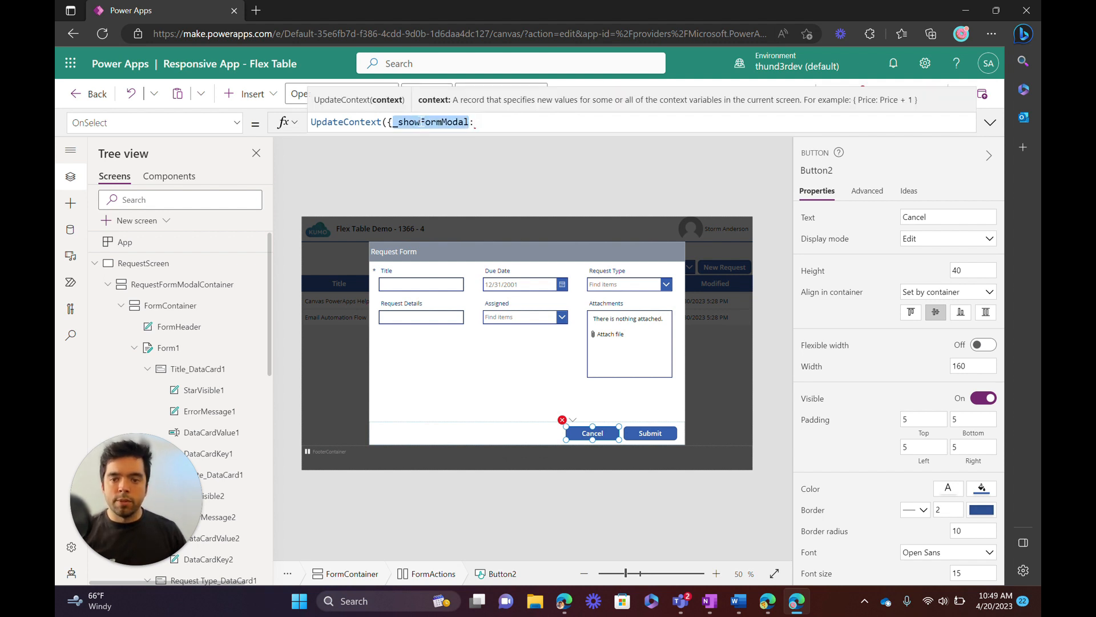
click(475, 122)
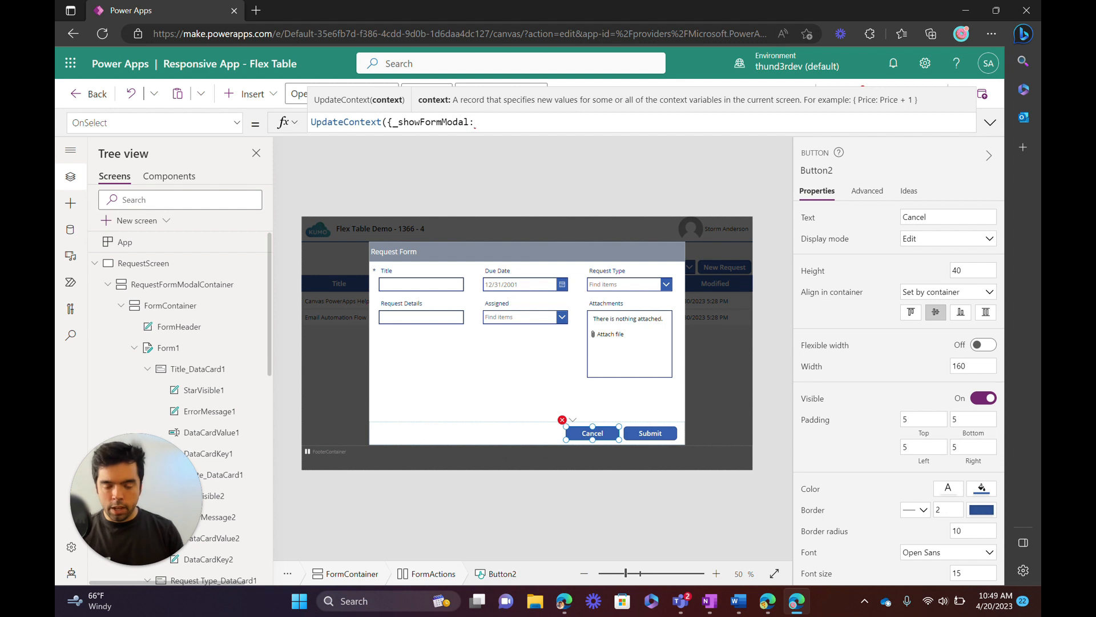
text(false}))
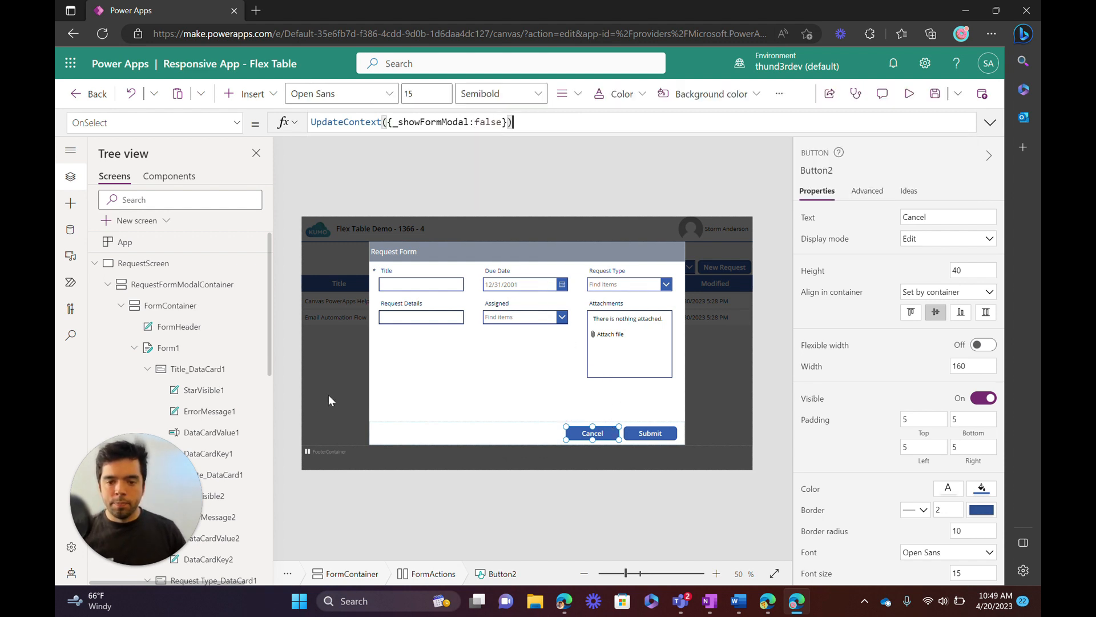
alt+click(600, 439)
alt+click(599, 439)
alt+click(599, 439)
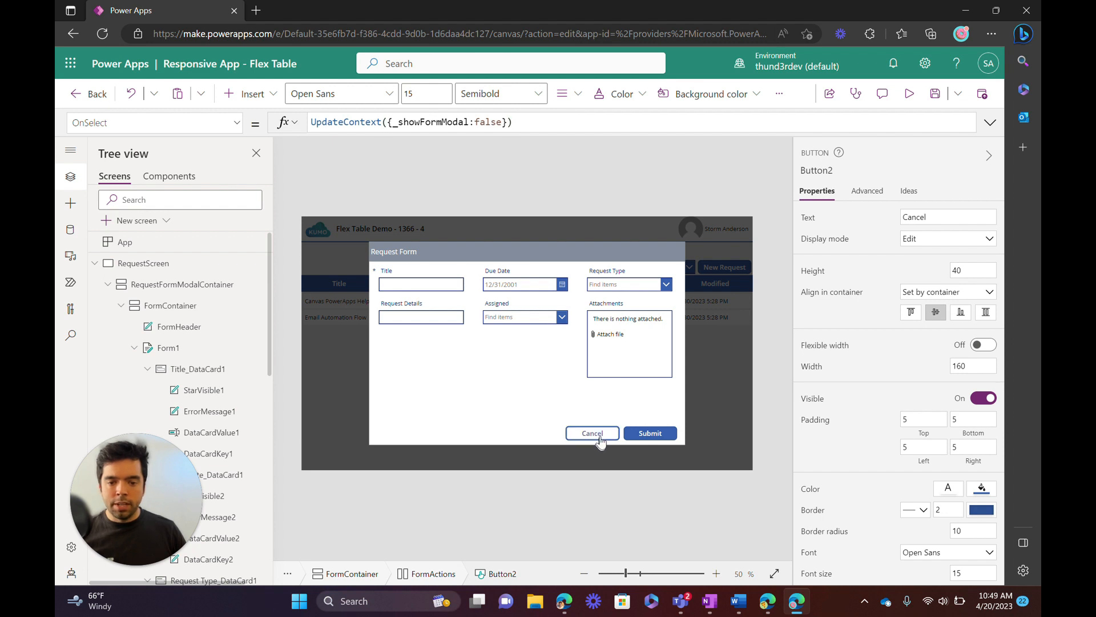
- Set the Visible property of RequestFormModalContainer to the _showFormModal variable
click(350, 366)
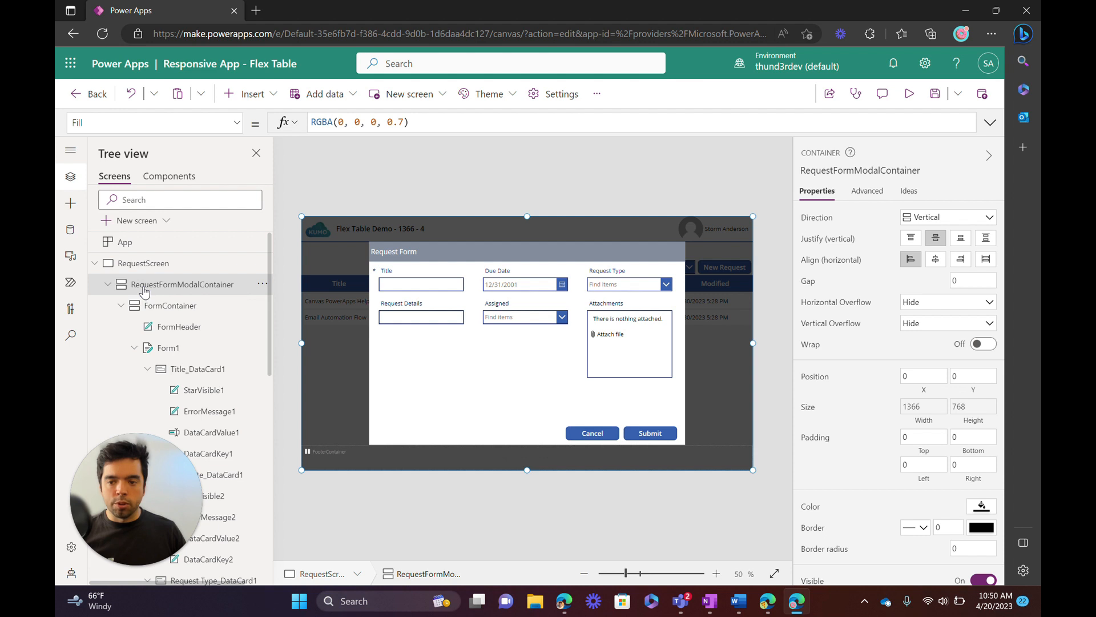
click(120, 306)
click(236, 123)
text(vis)
key(Return)
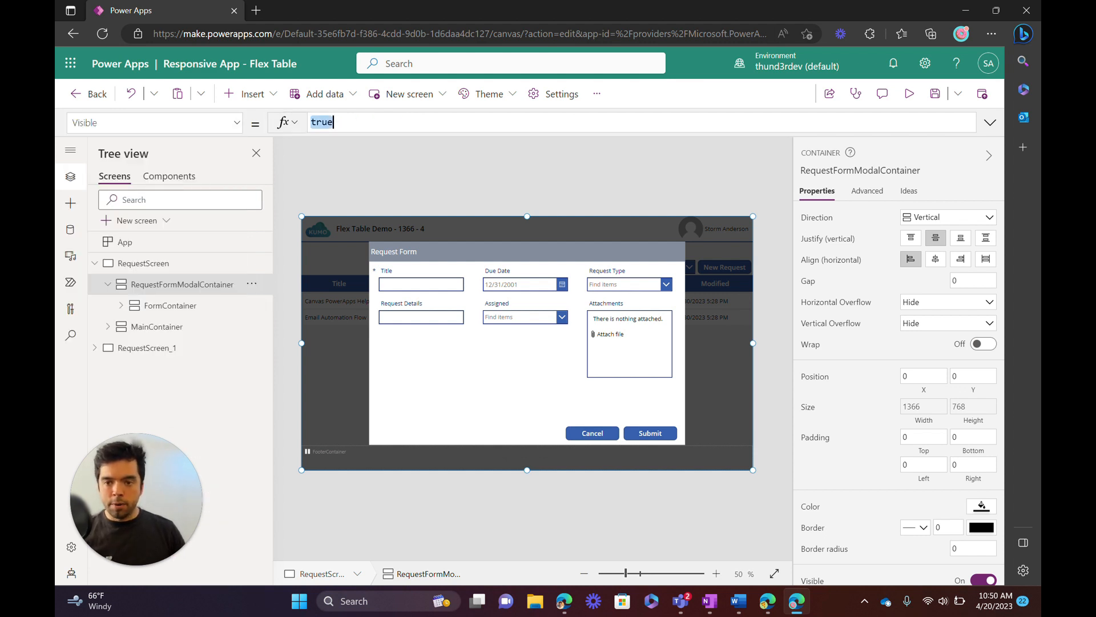
text(_show)
click(349, 145)
double_click(351, 122)
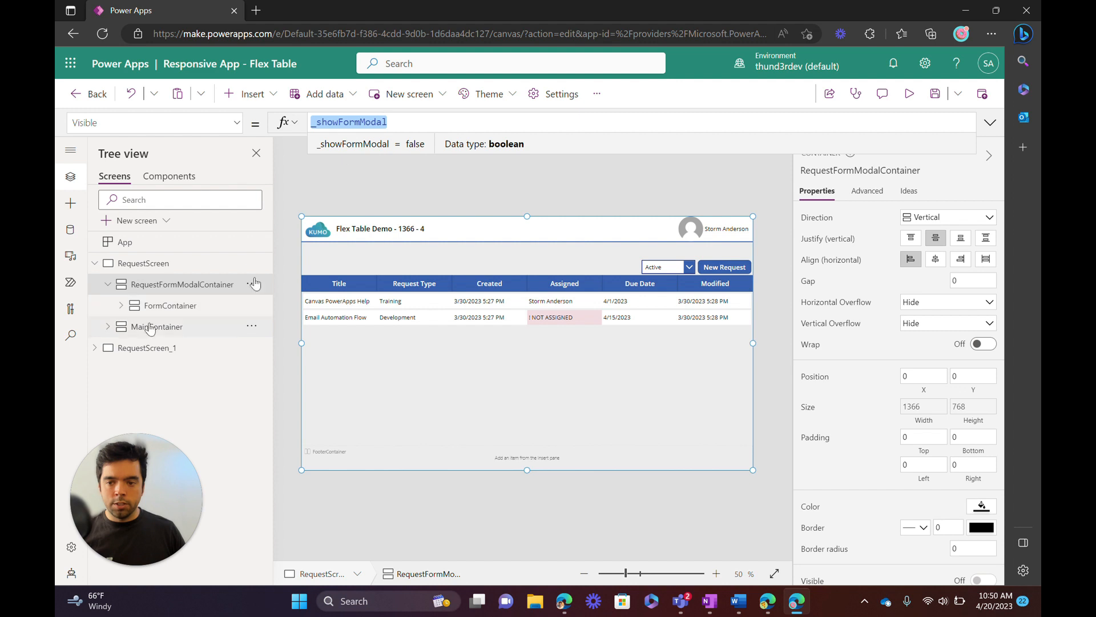
click(380, 197)
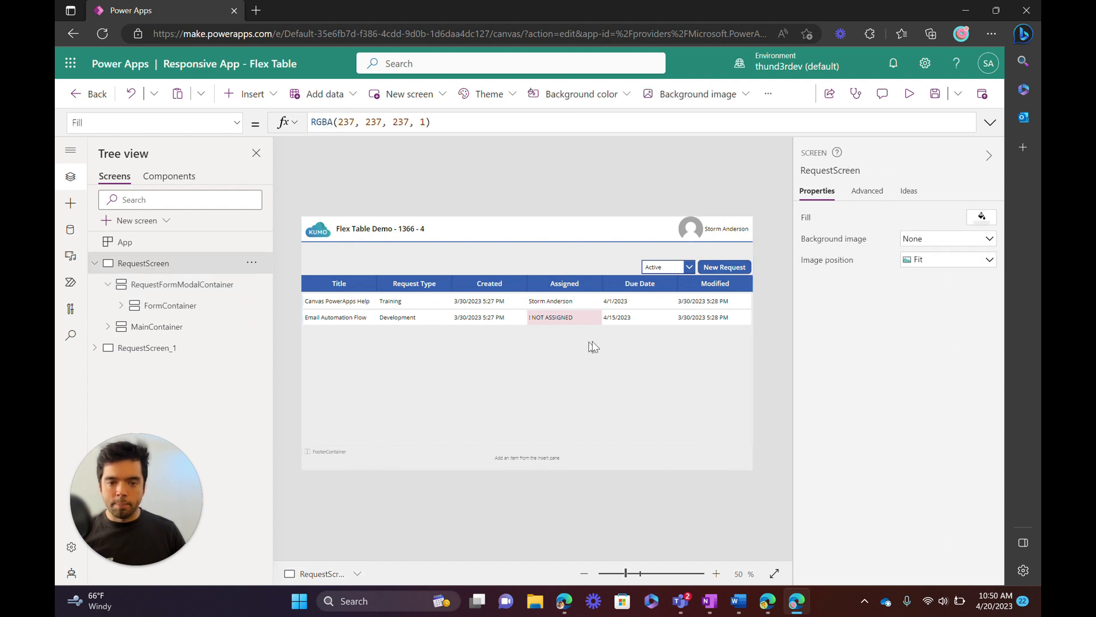
- Replace the New Request button's OnSelect formula with UpdateContext({_showFormModal:true})
click(728, 266)
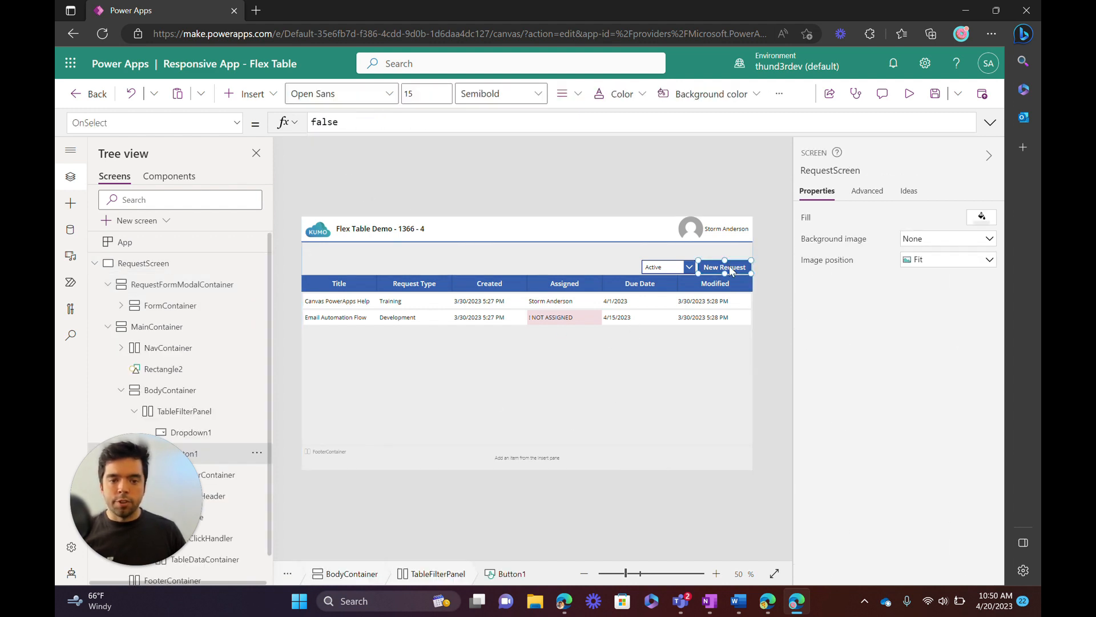
double_click(339, 122)
text(UpdateContext(P)
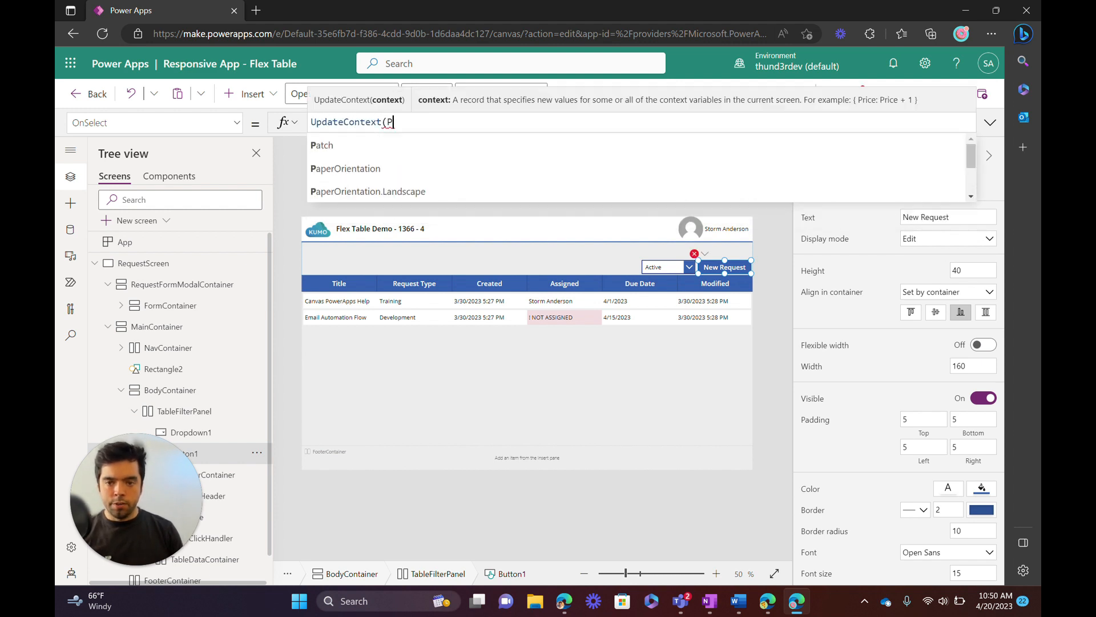
key(BackSpace)
text({_showFormMo)
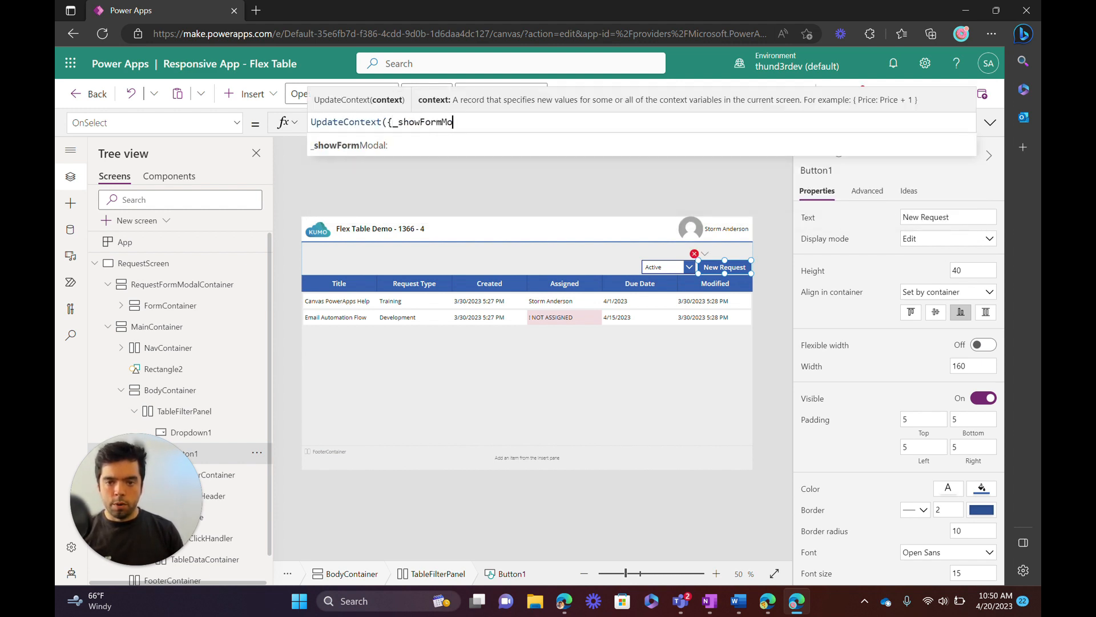
text(dal:true}))
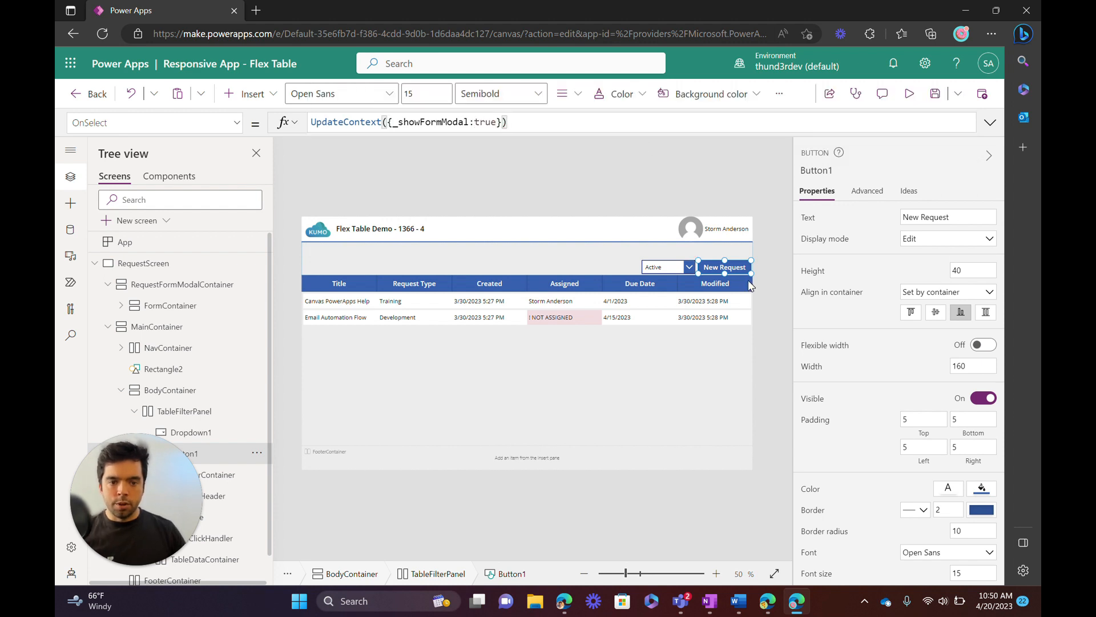
- Test opening the request form with New Request and closing it with Cancel on the canvas
click(748, 280)
alt+click(735, 270)
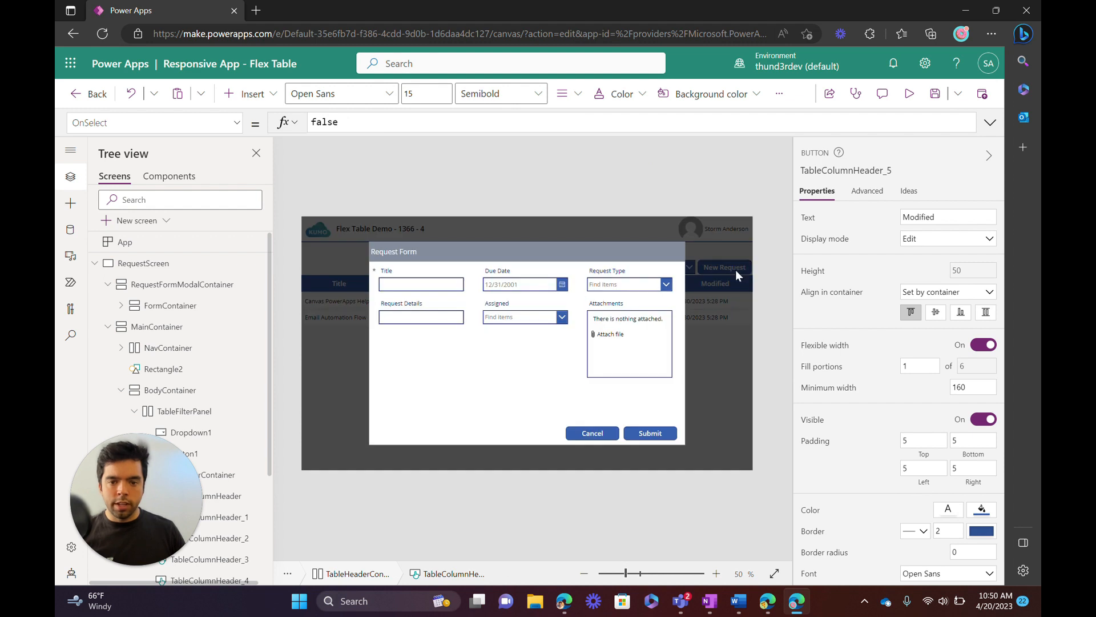
alt+click(596, 433)
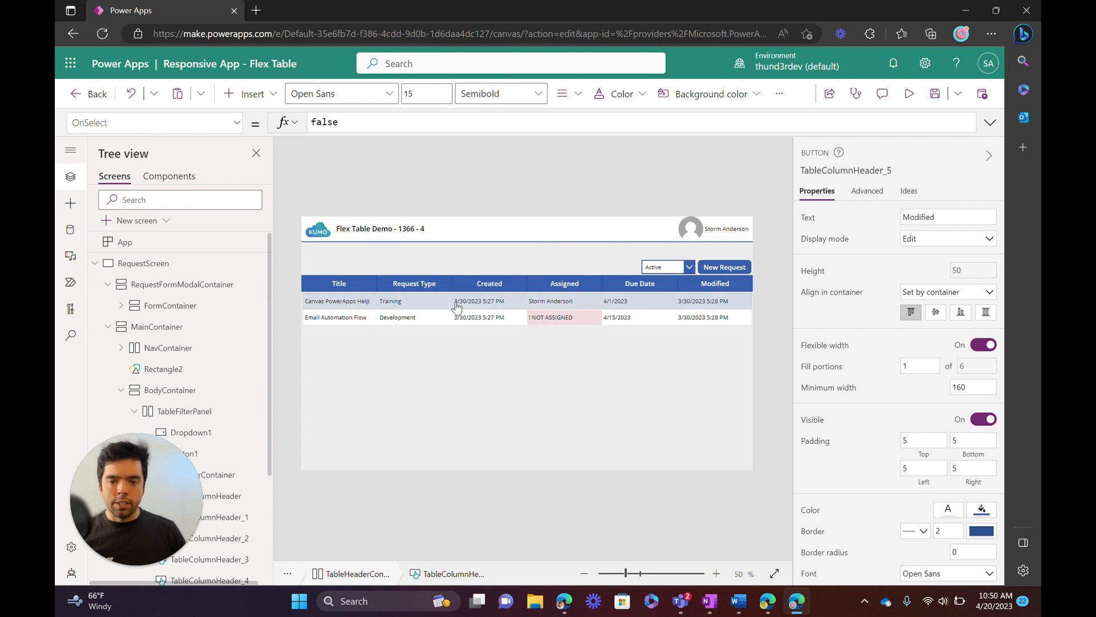
- Replace the OnSelect formula of TableClickHandler in the request table with New Request's UpdateContext({_showFormModal:true})
click(725, 268)
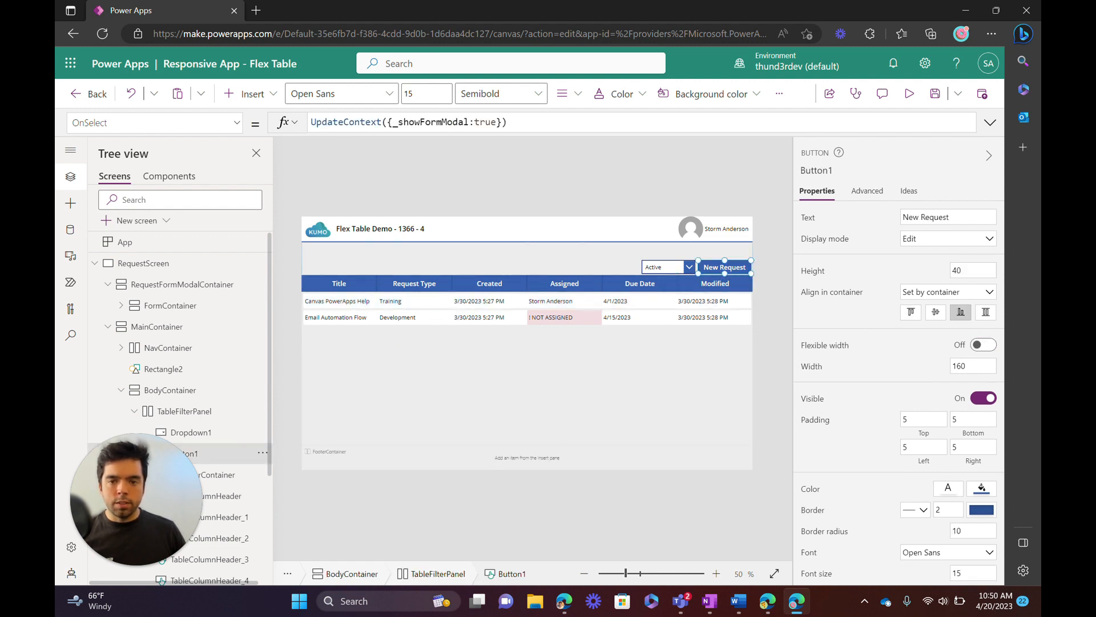
click(461, 296)
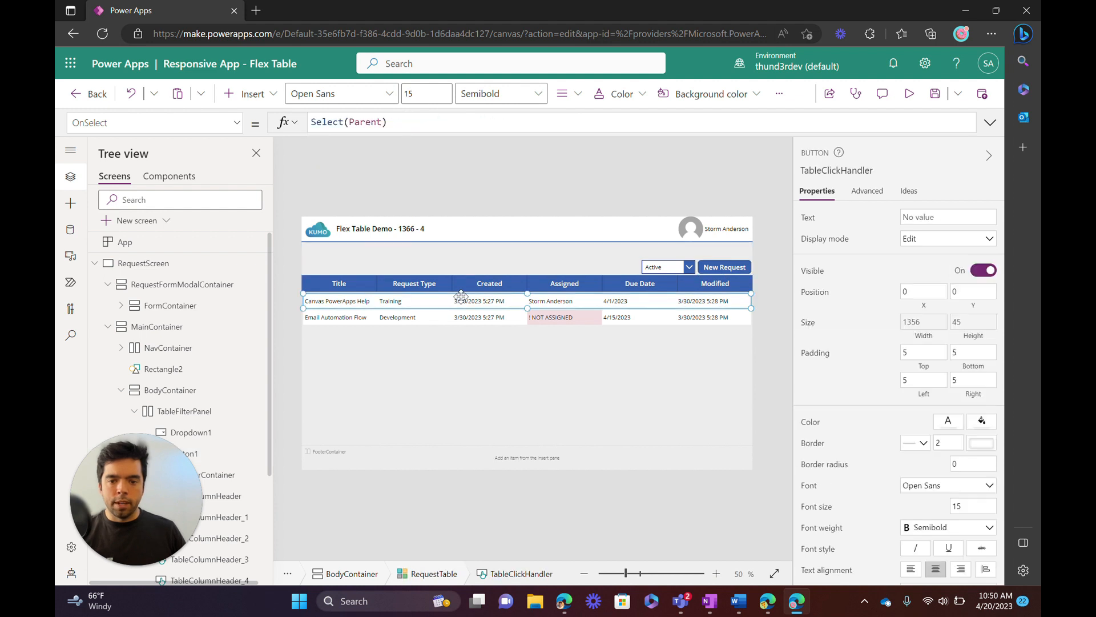
click(425, 126)
key(ctrl+a)
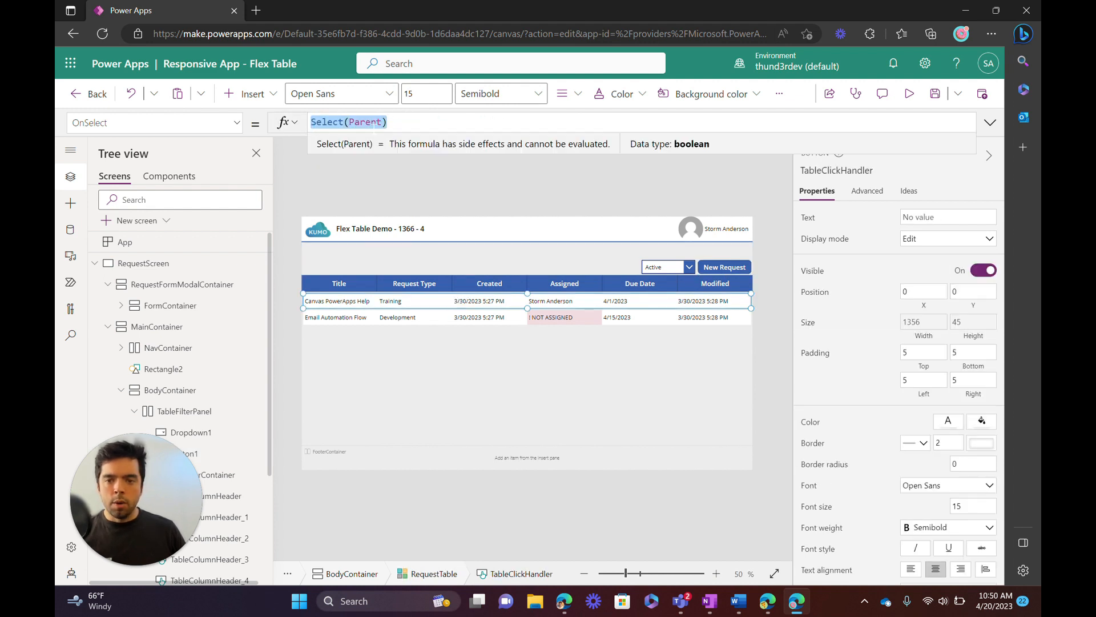
key(BackSpace)
text(UpdateContext({_showFormModal:true}))
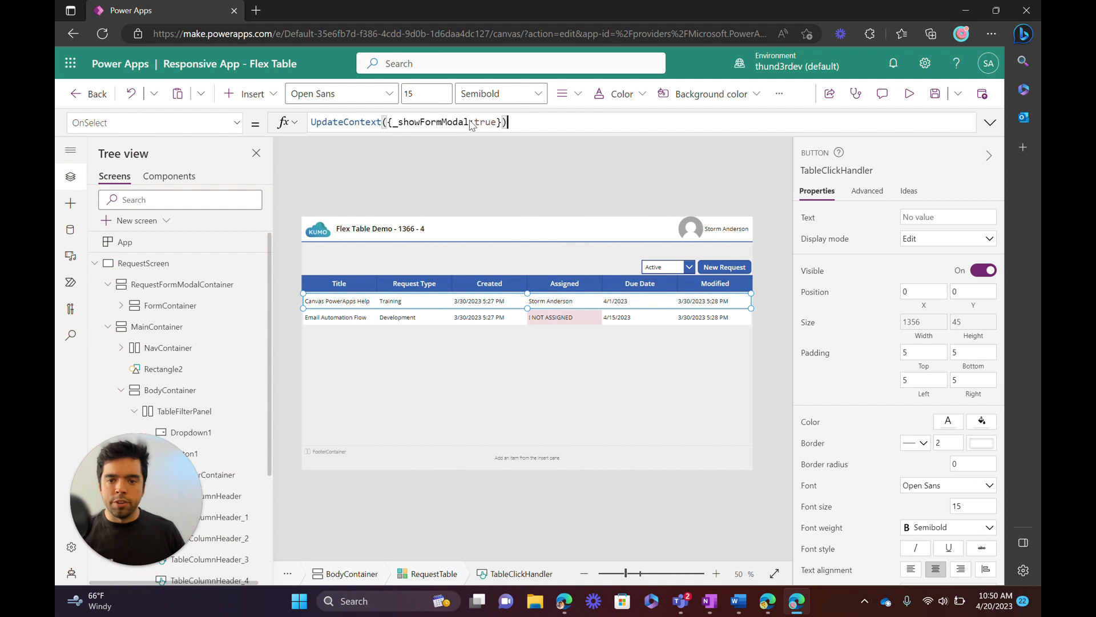
- Test opening the request form from the first table row and closing it with Cancel
click(509, 205)
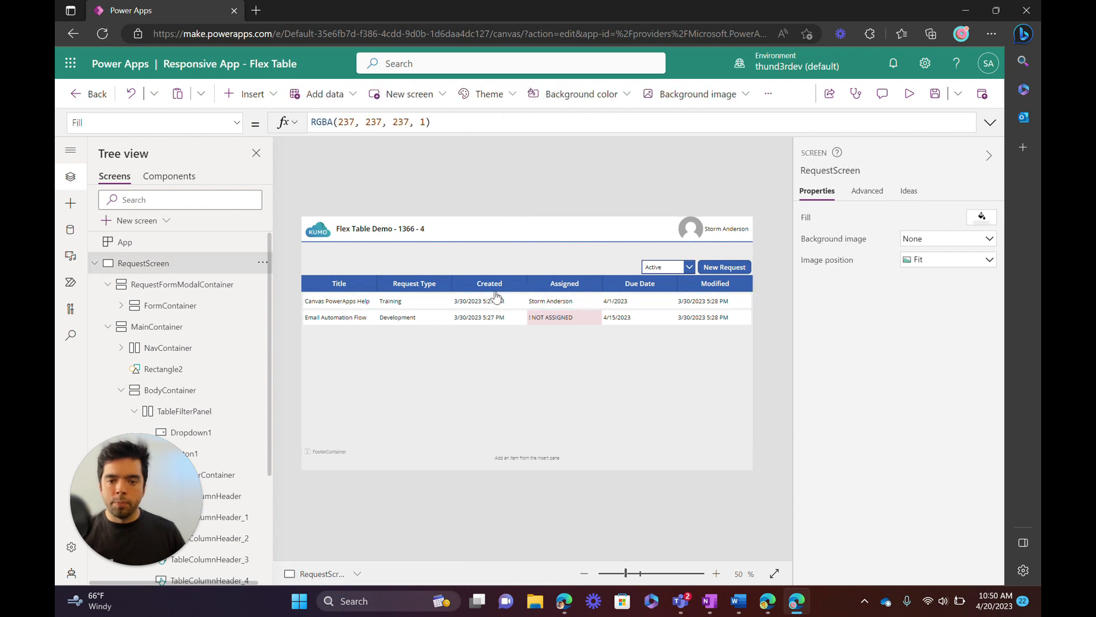
alt+click(481, 302)
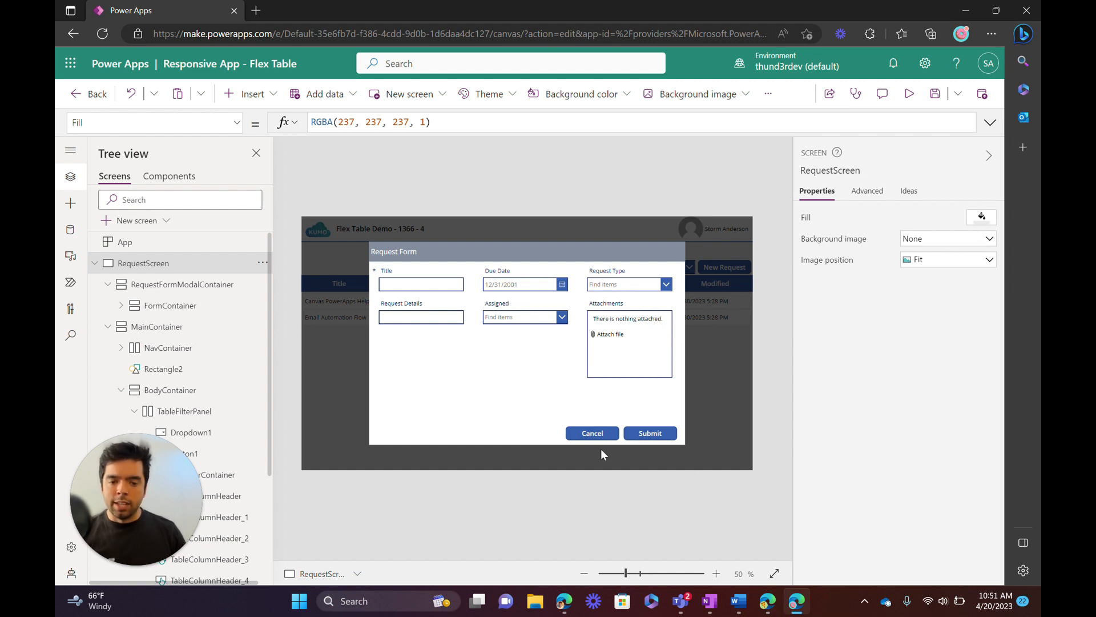
alt+click(590, 434)
- Append EditForm(Form1) to the OnSelect formula of TableClickHandler in the request table, after the UpdateContext call
click(530, 302)
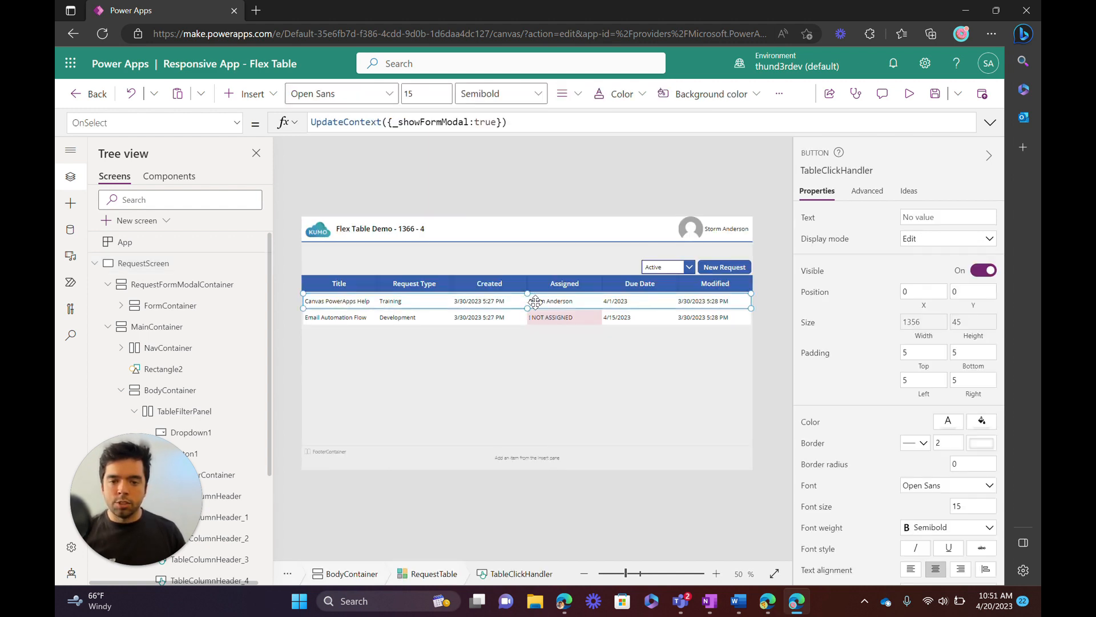
click(507, 122)
text(;)
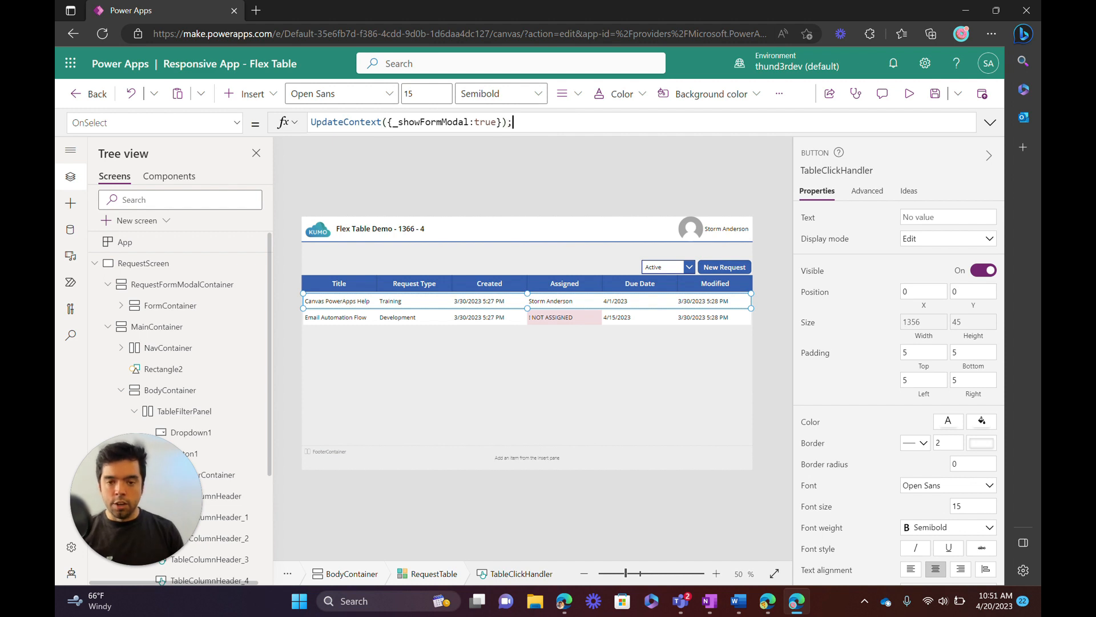
text(EditF)
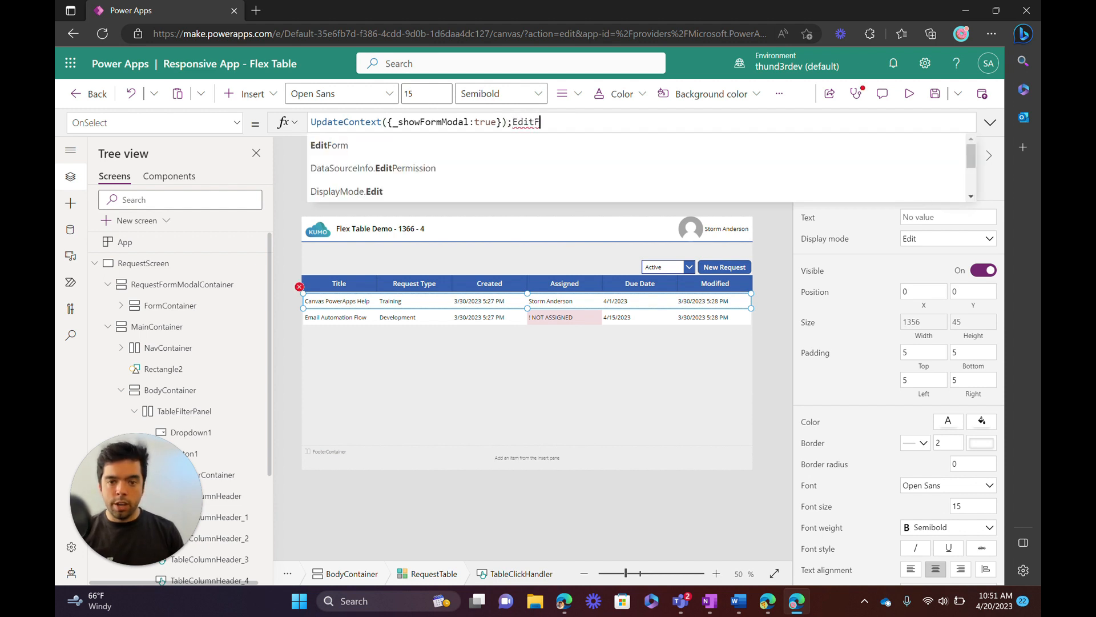
text(orm(Form)
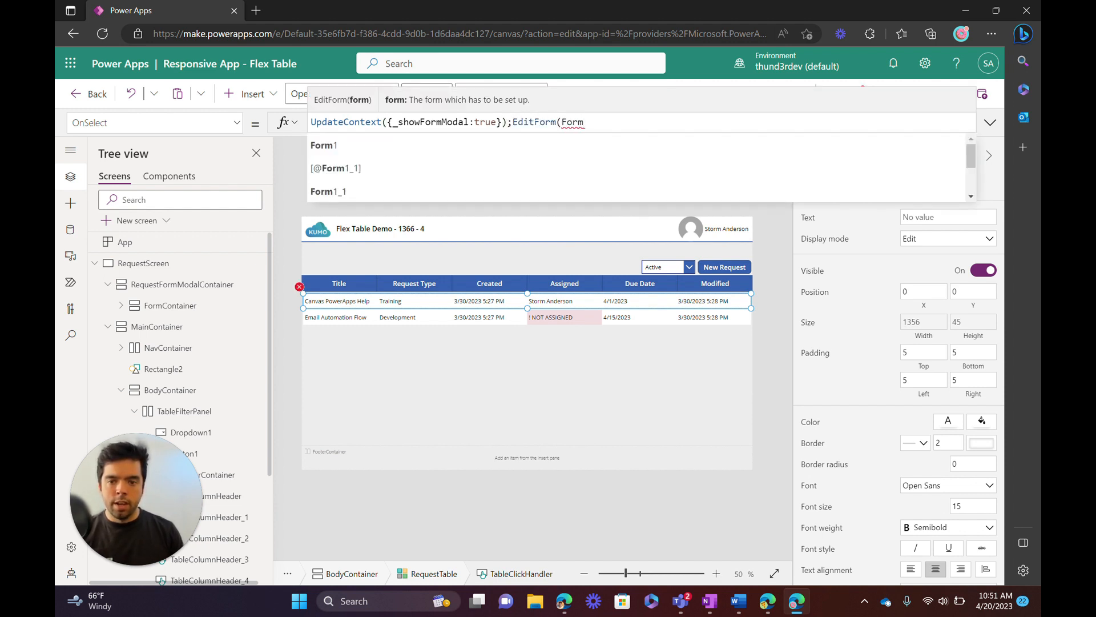
scroll(126, 354, down, 3)
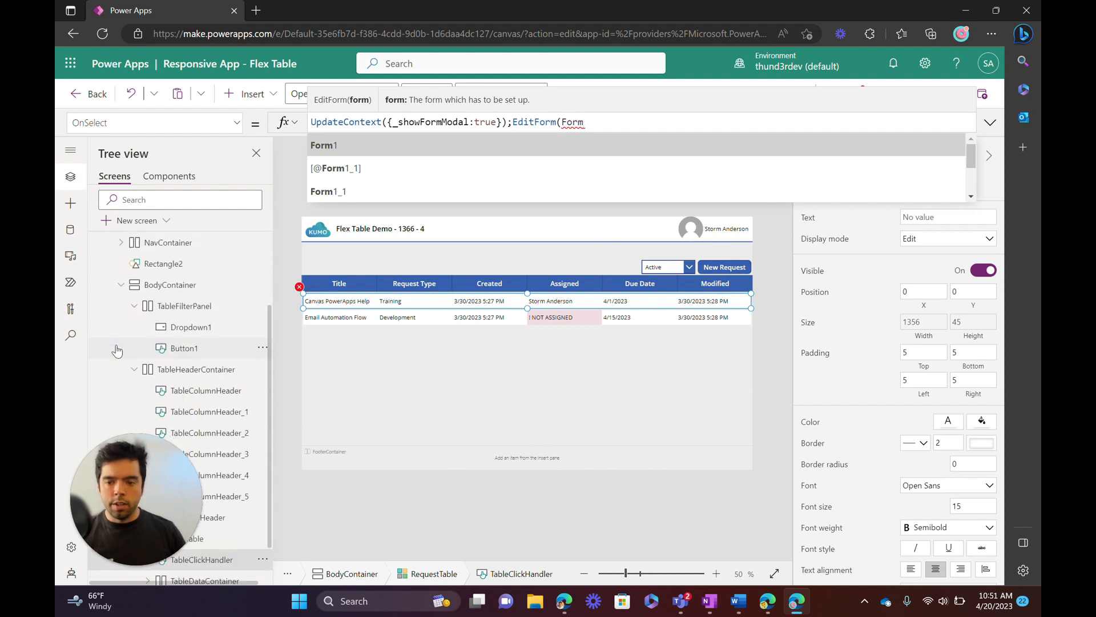
click(134, 315)
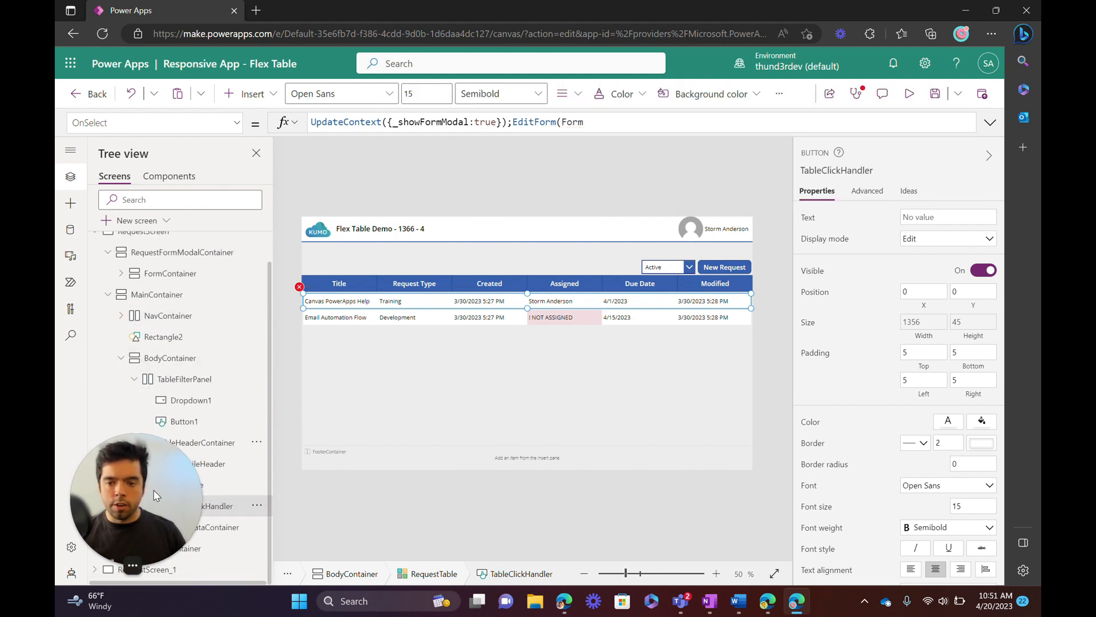
scroll(121, 270, up, 1)
click(120, 305)
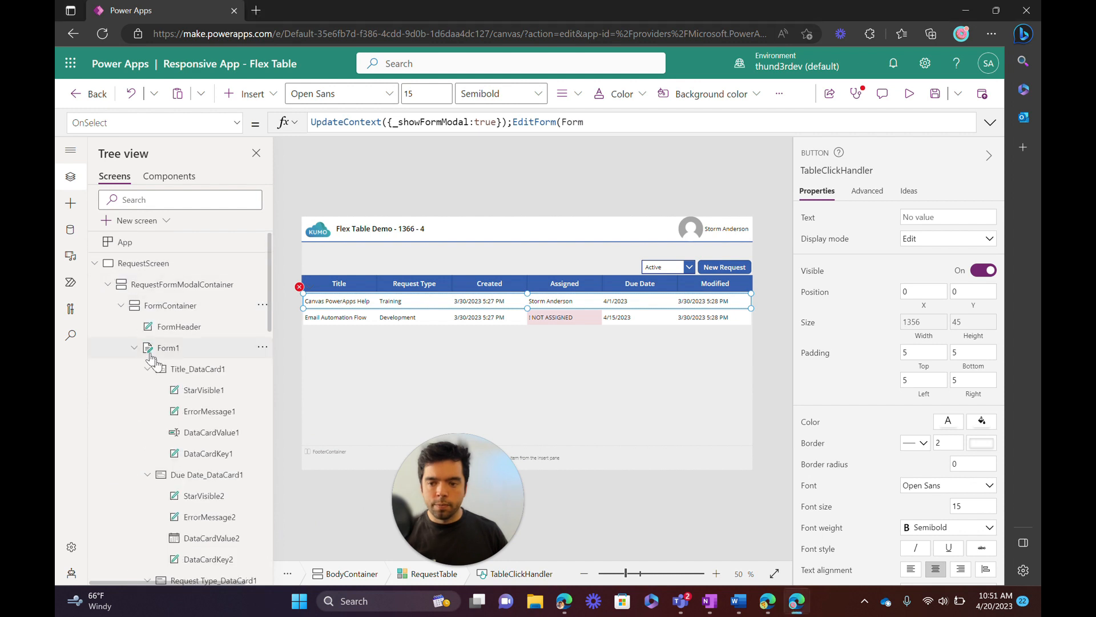
text(1)
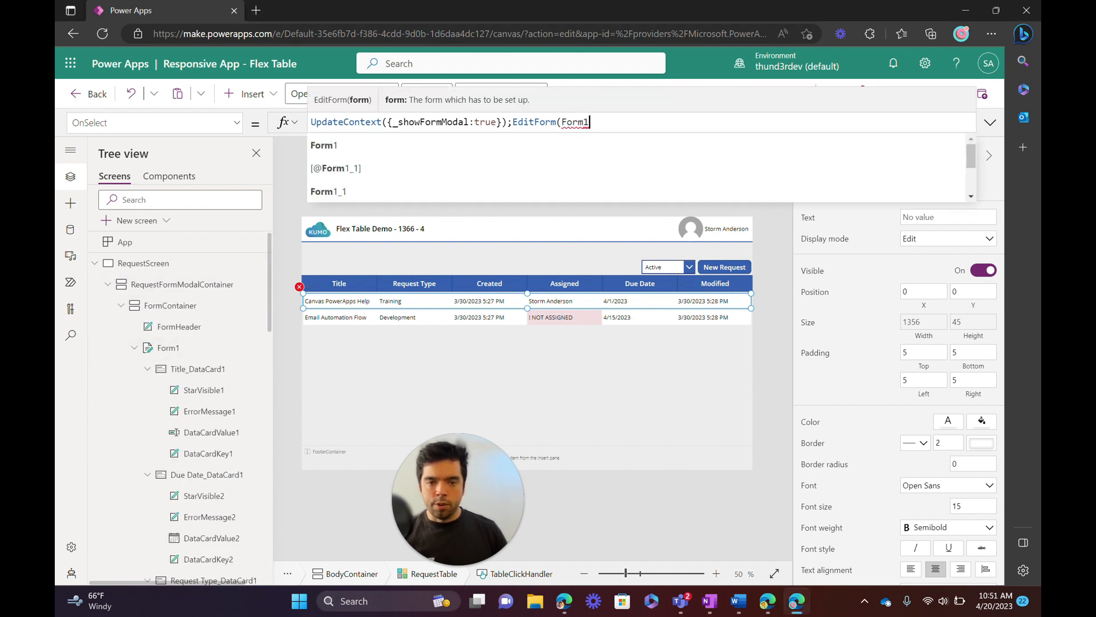
text())
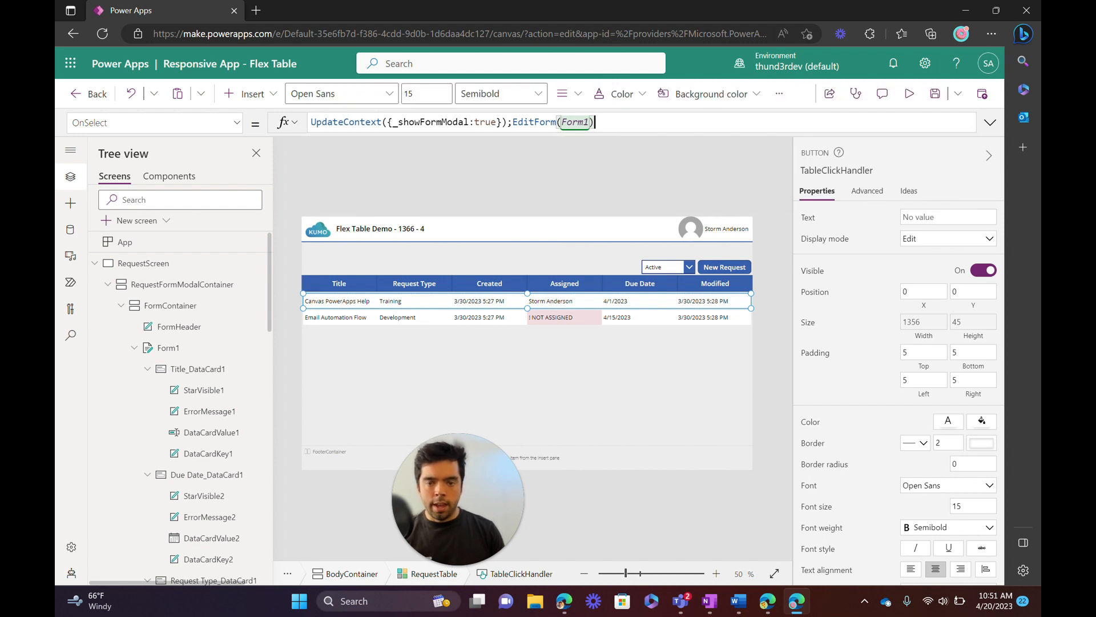
- Extend TableClickHandler's OnSelect formula with Set(_selectedRequest,ThisItem) to store the chosen record
text(;Set()
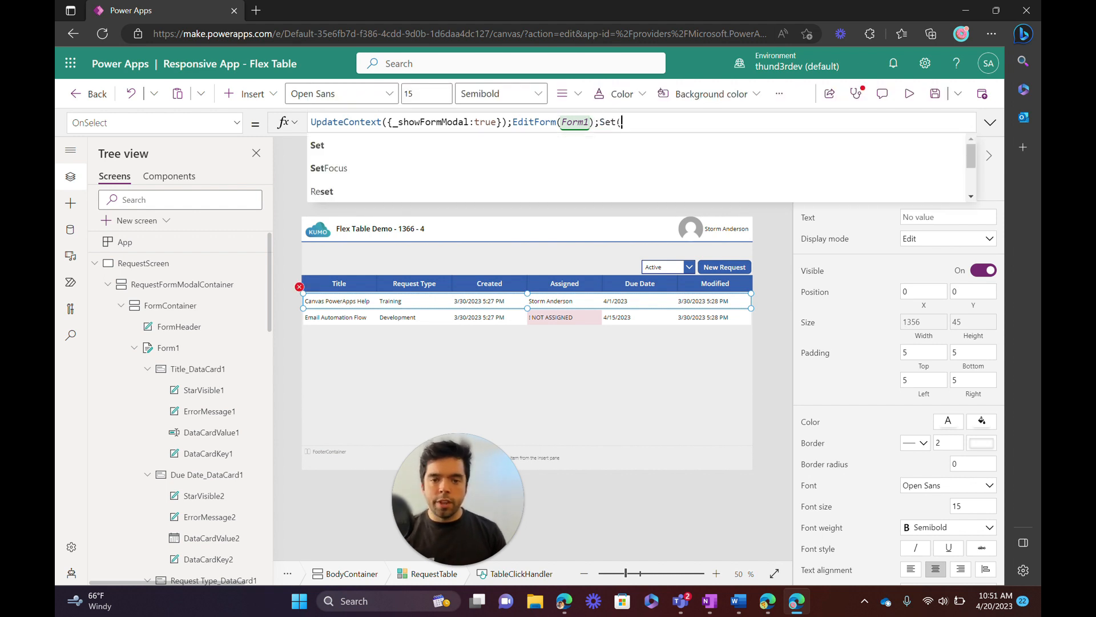
text(_selected)
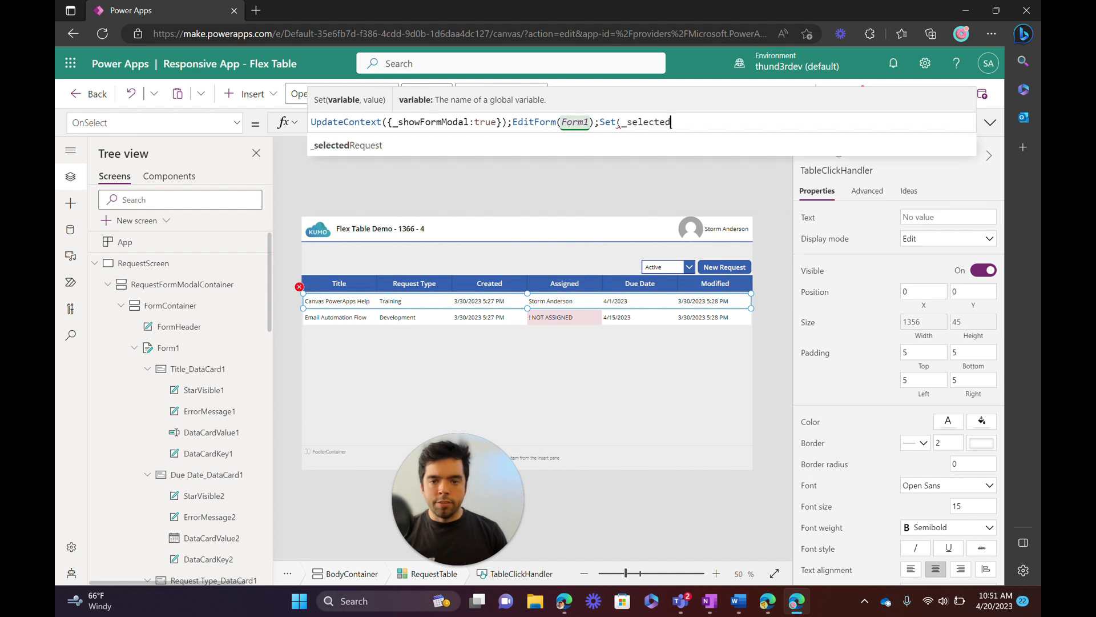
text(Request)
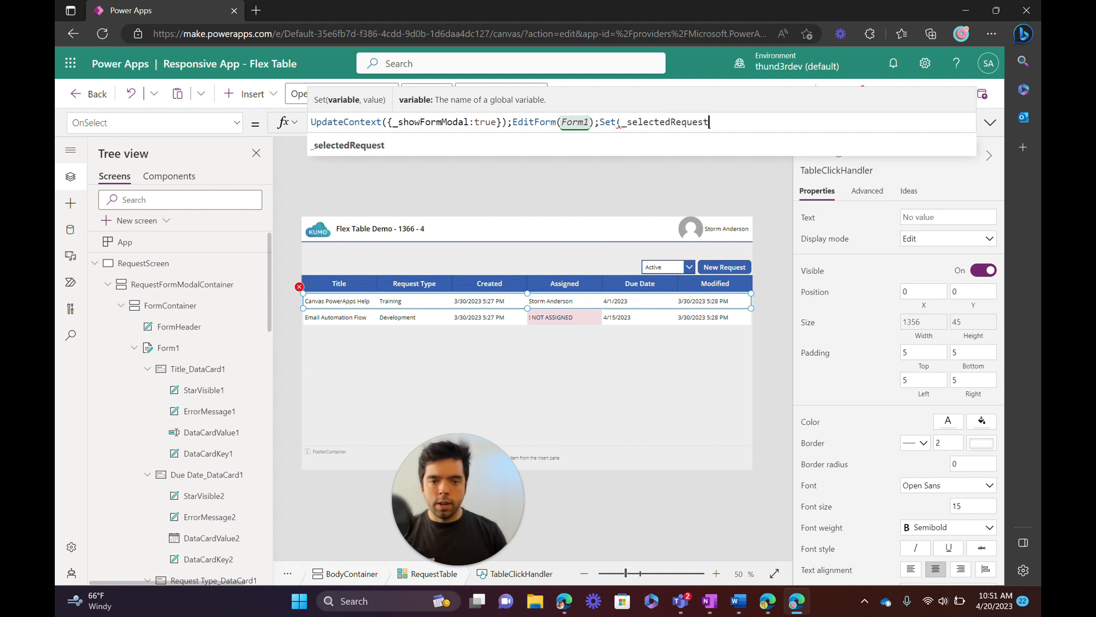
text(,ThisItem))
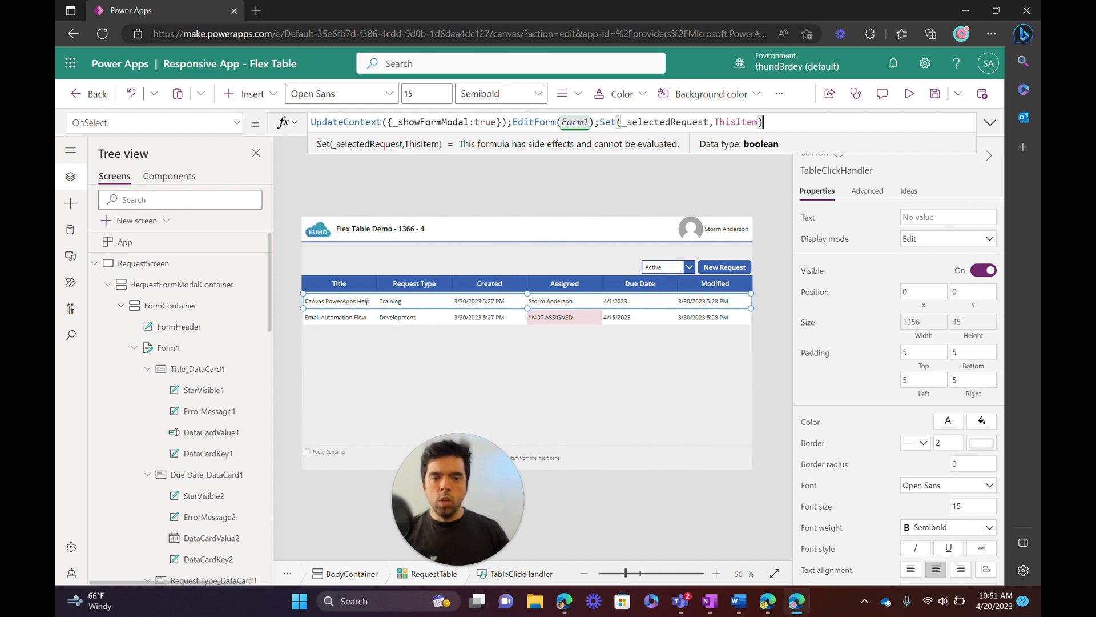
double_click(649, 121)
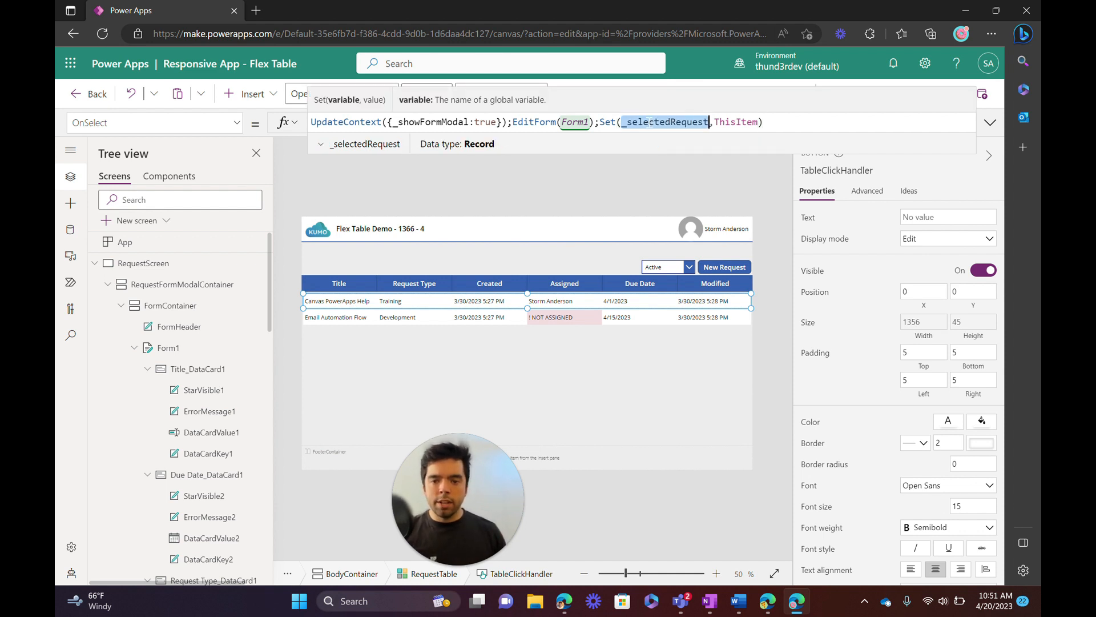
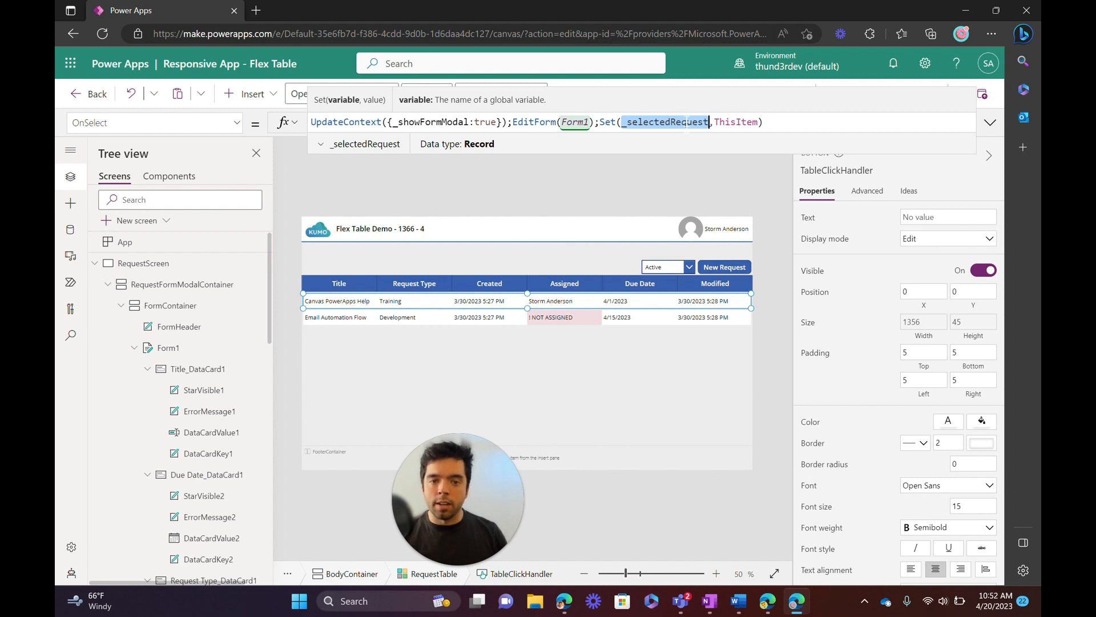
- Test opening the request form from the first table row and check it in app preview
alt+click(588, 306)
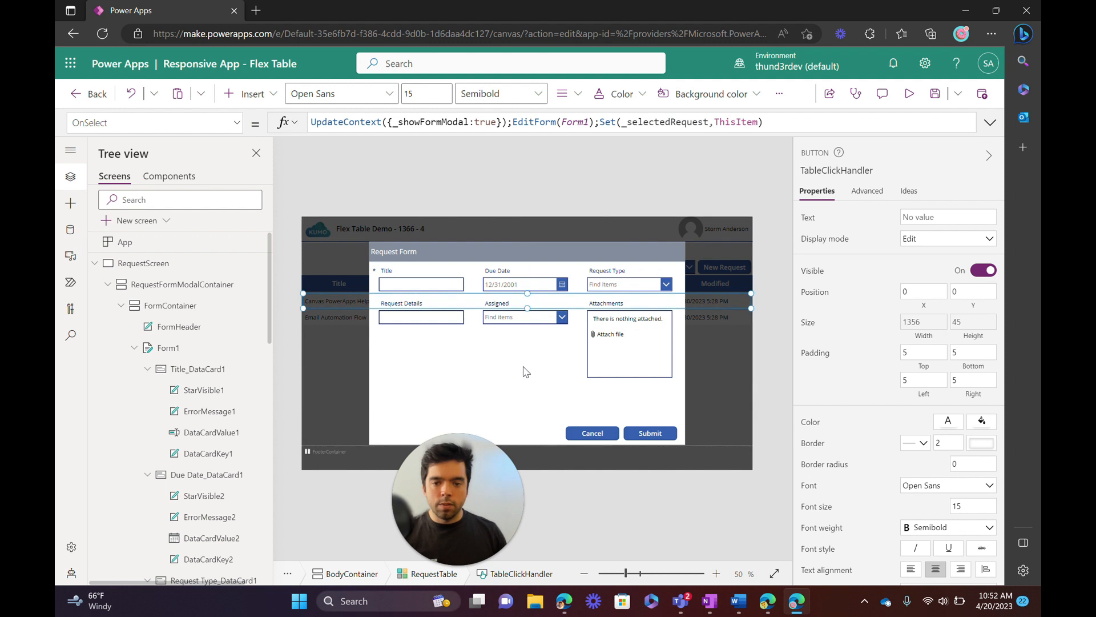
key(F5)
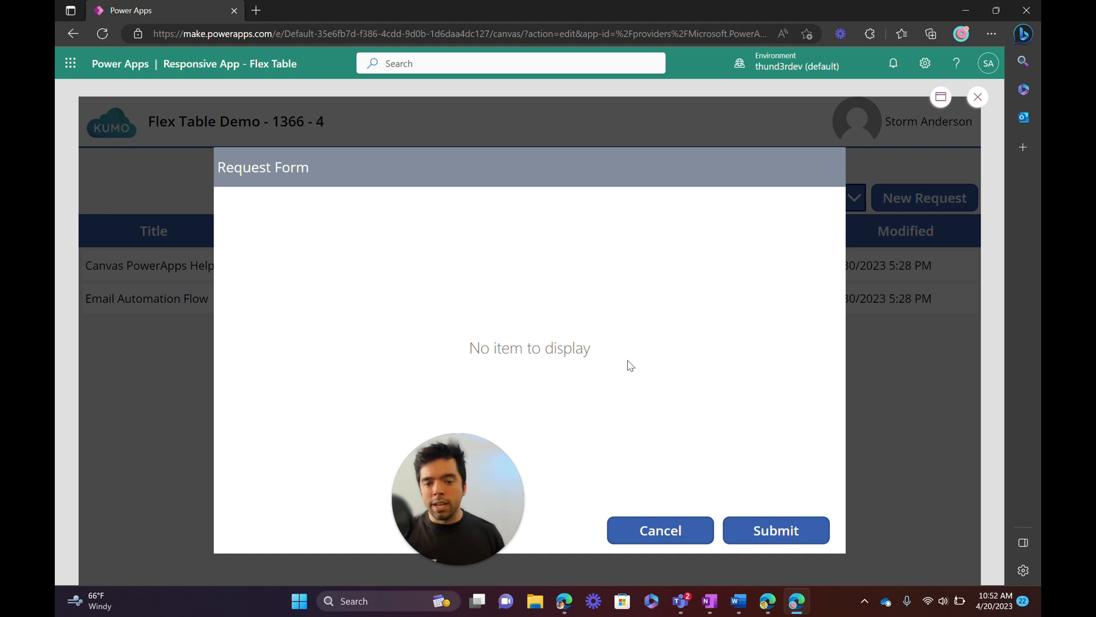
key(Escape)
- Set the Item property of Form1 to _selectedRequest
click(550, 406)
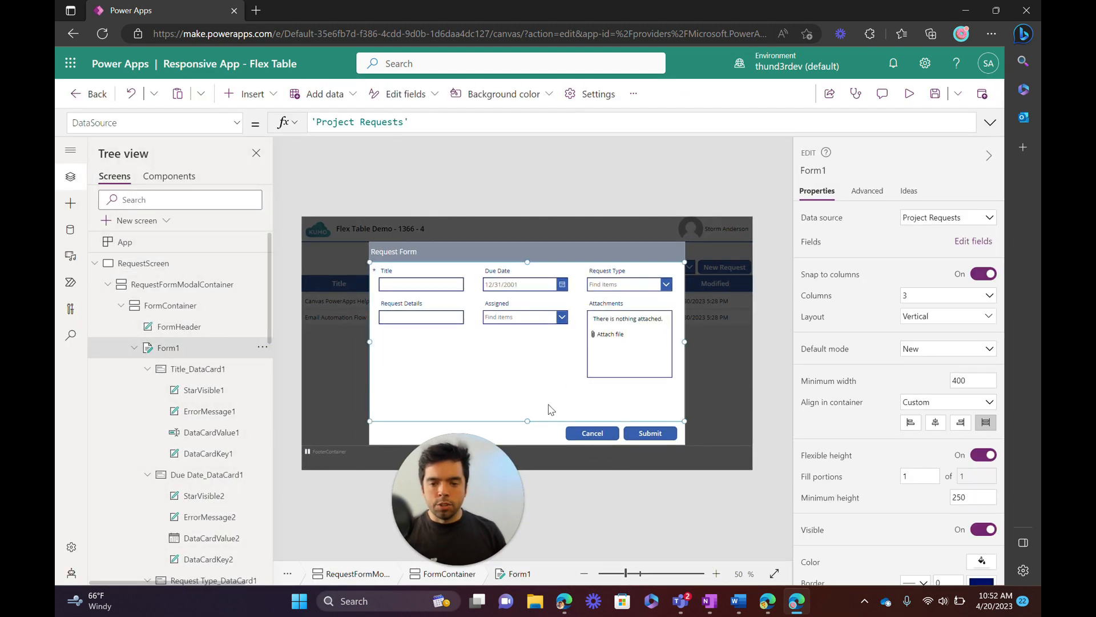
click(237, 122)
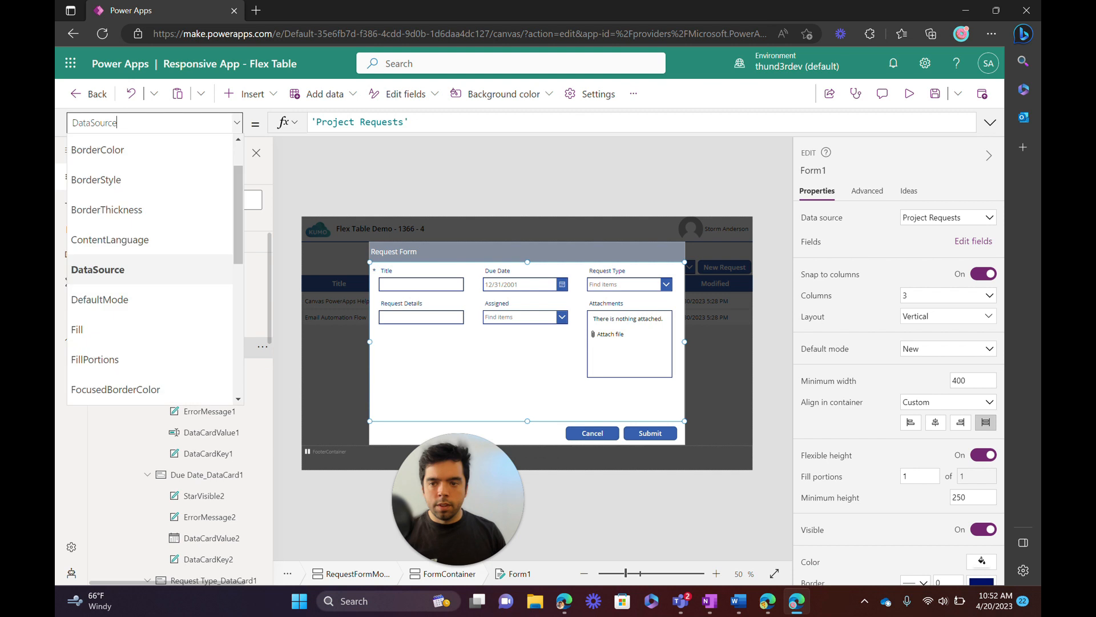
scroll(143, 306, down, 5)
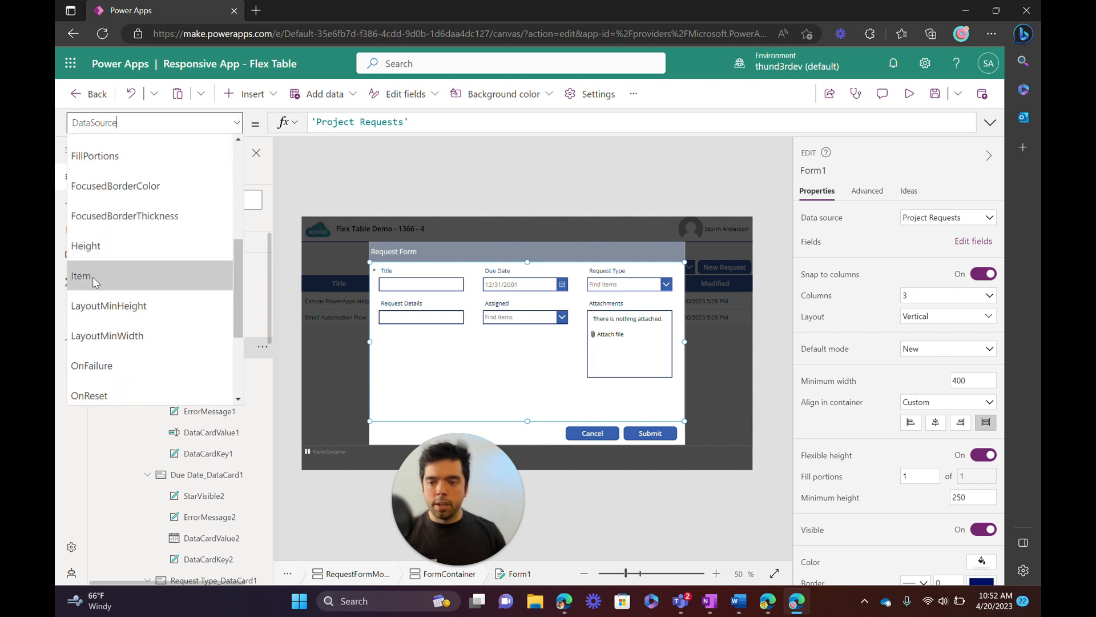
click(143, 274)
click(318, 121)
text(_)
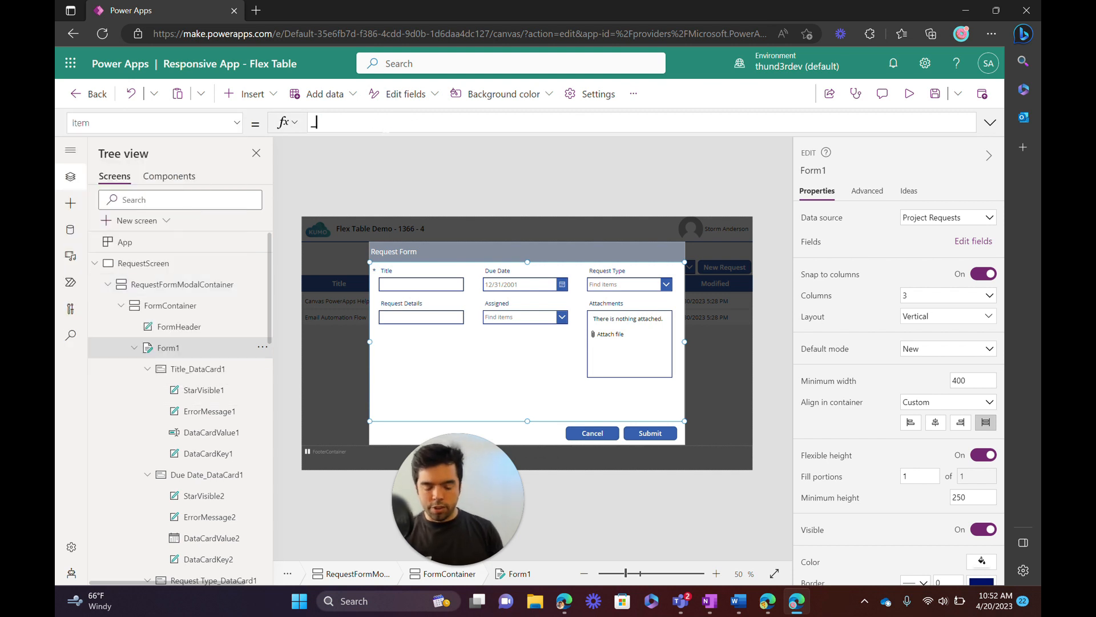
text(selected)
key(Tab)
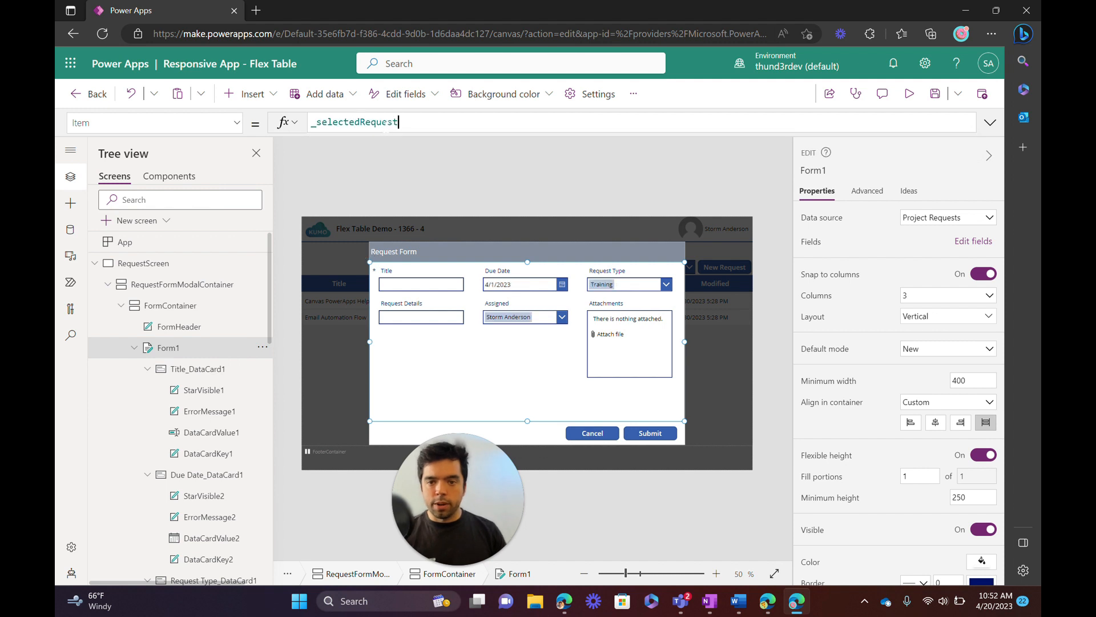
click(385, 193)
- Preview the app and test opening the request form from both table rows, closing it with Cancel each time
key(F5)
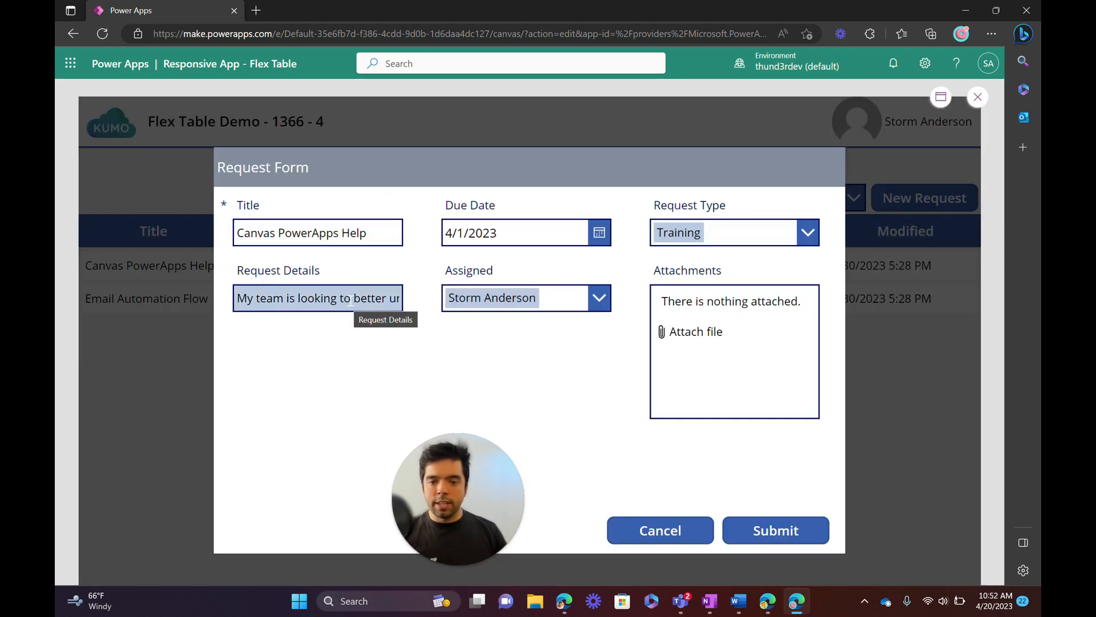
click(671, 541)
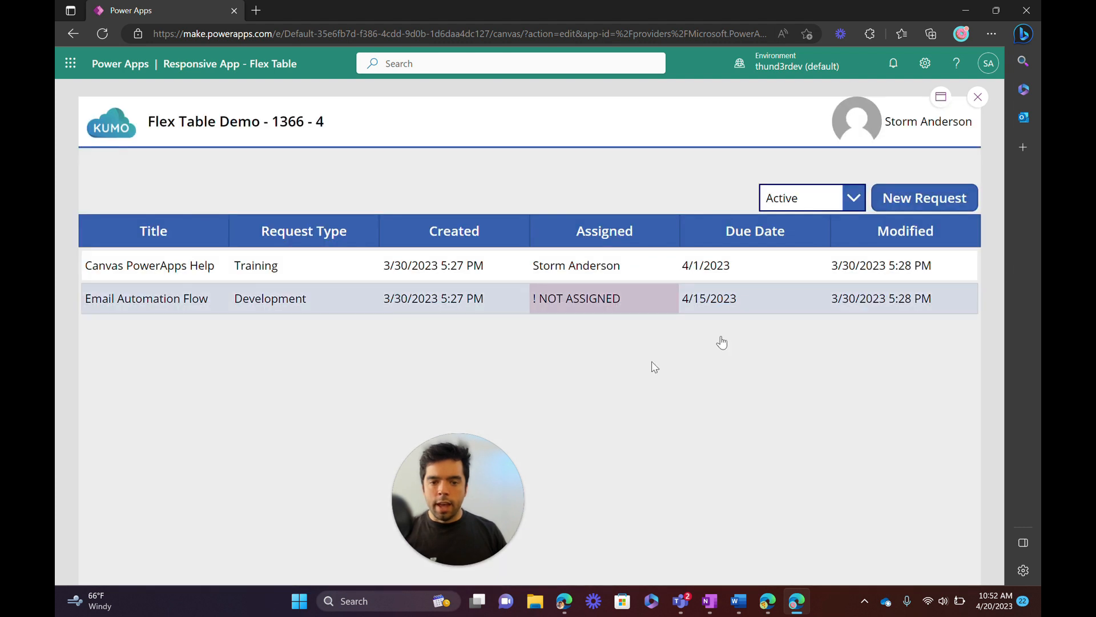
click(548, 274)
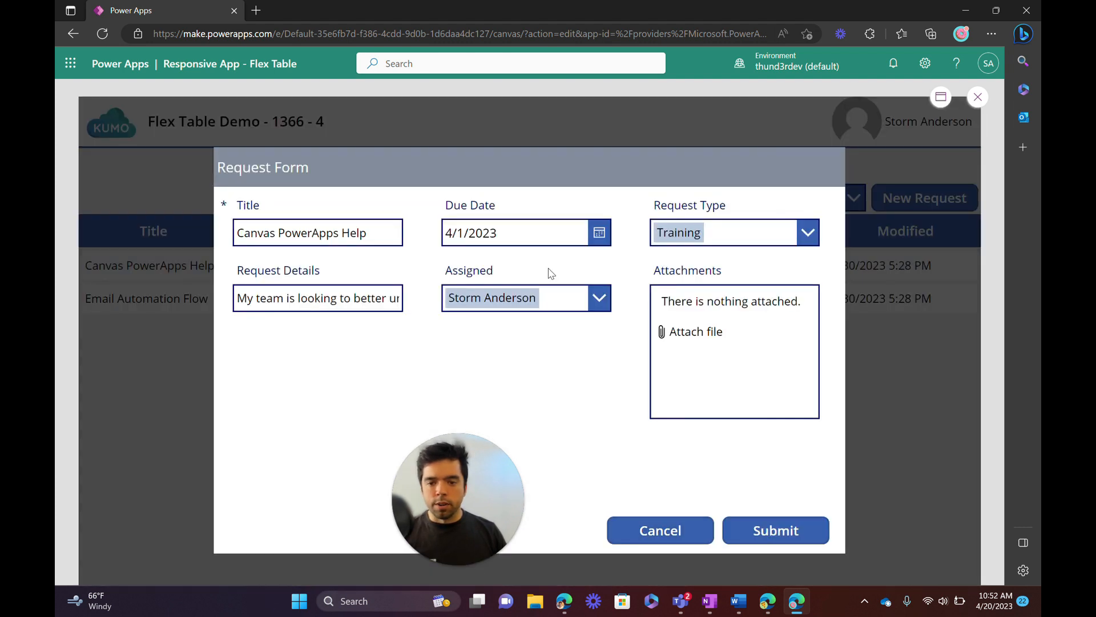
click(691, 540)
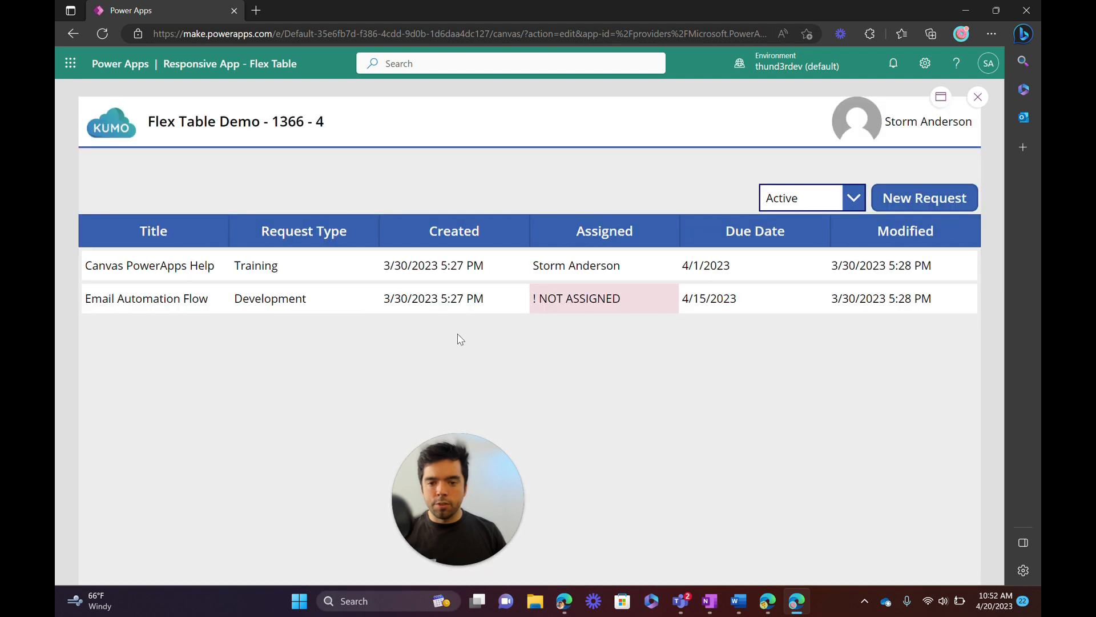
click(352, 298)
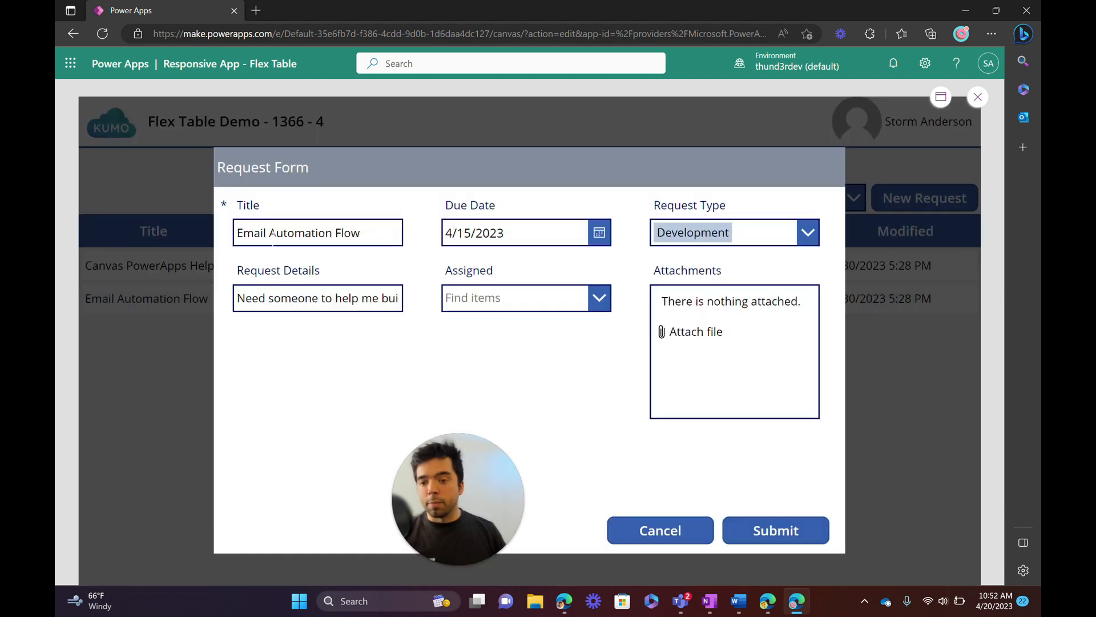
click(658, 533)
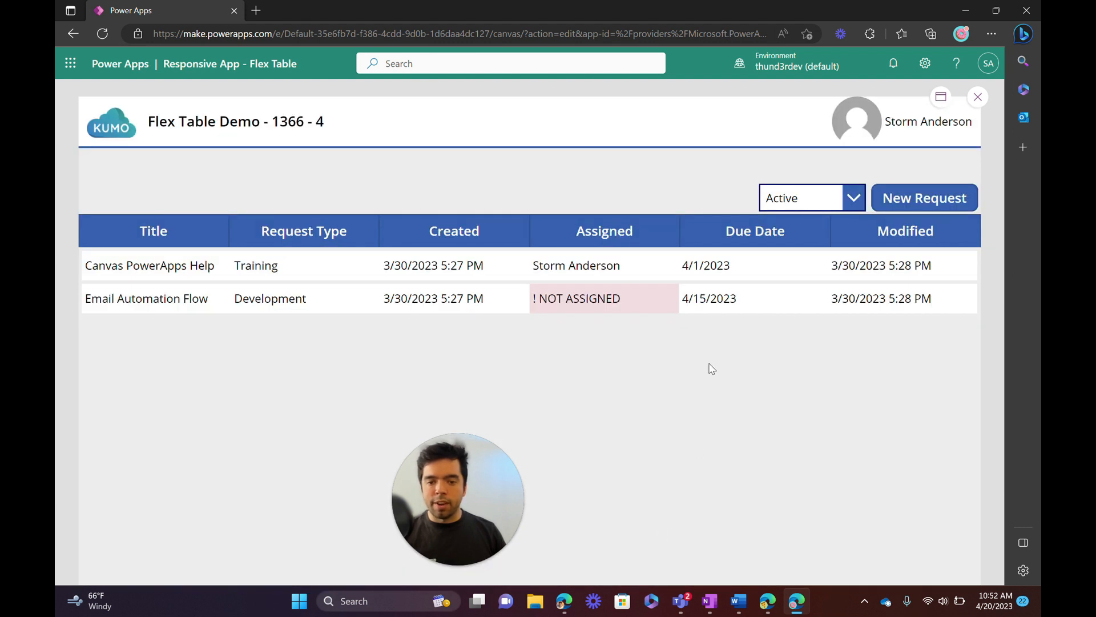
- Test the form fields with New Request in preview, cancel the form and return to editing
click(926, 204)
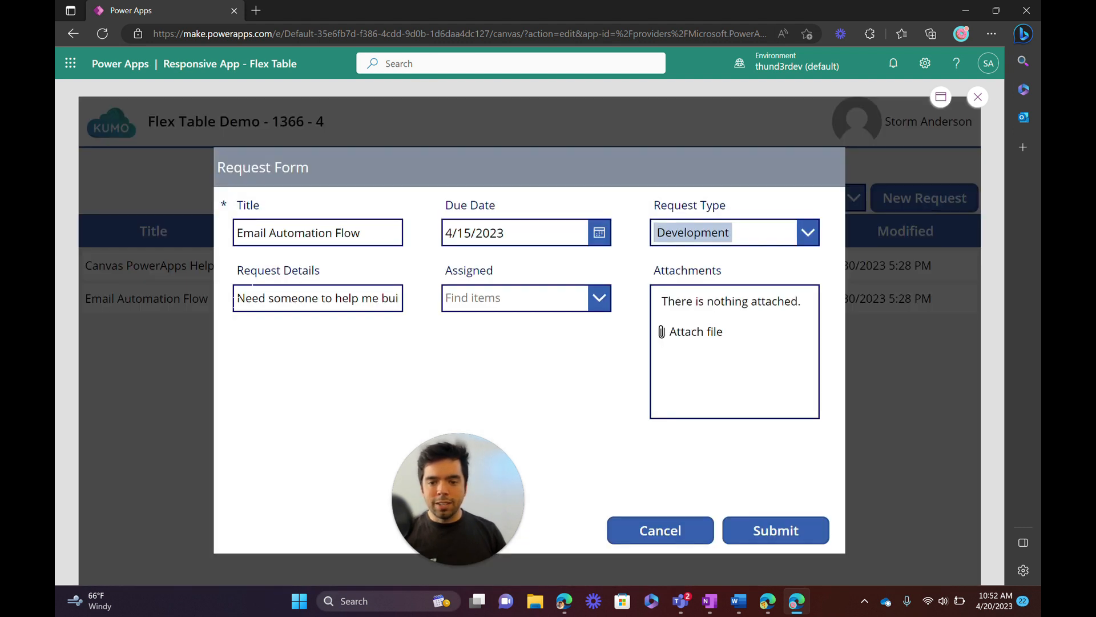
click(657, 526)
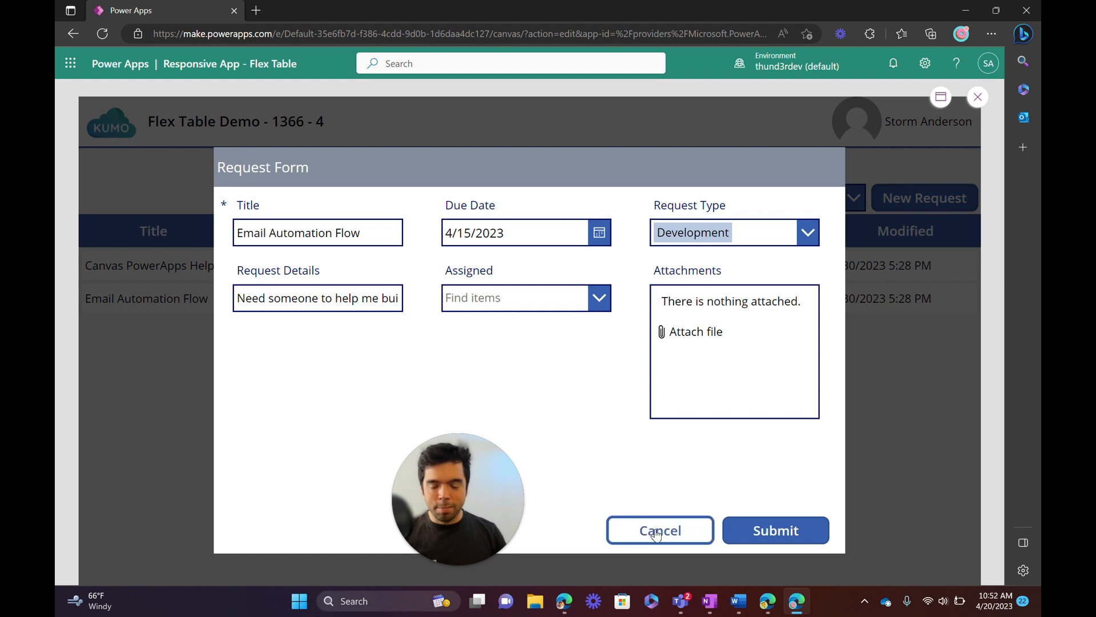
key(Escape)
- Append NewForm(Form1) to the New Request button's OnSelect formula, after UpdateContext({_showFormModal:true})
click(726, 266)
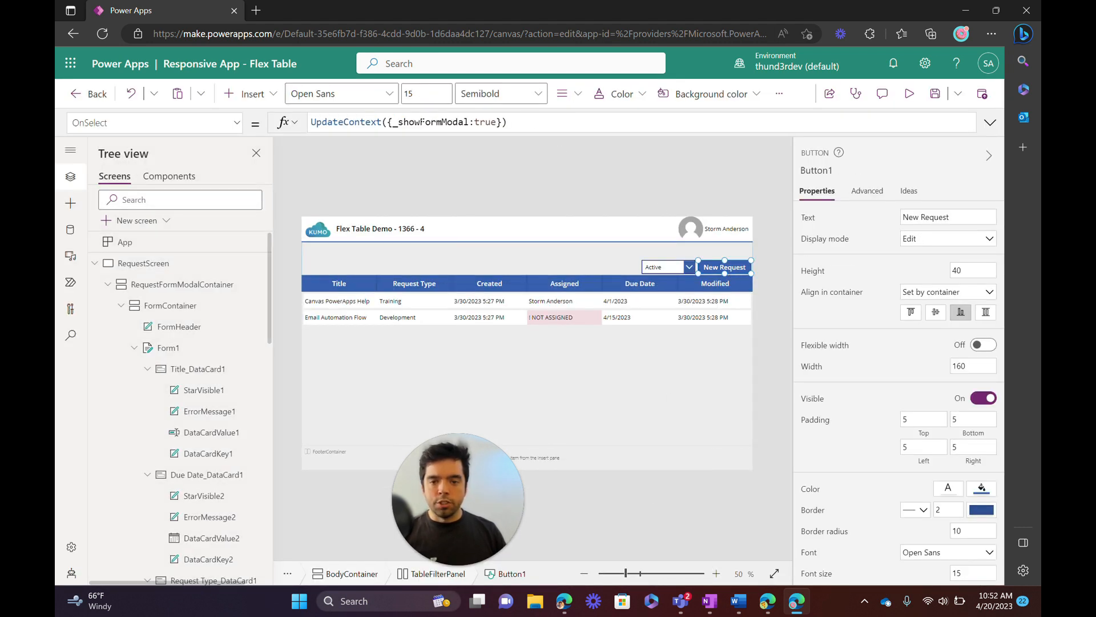
click(509, 123)
text(;)
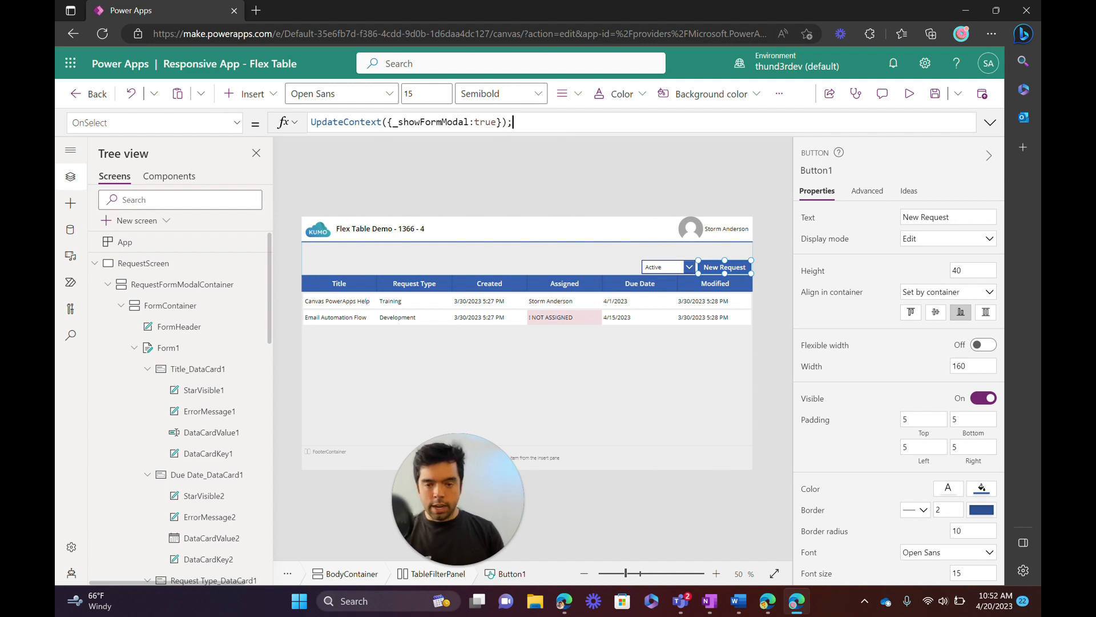
text(NewForm(Form1))
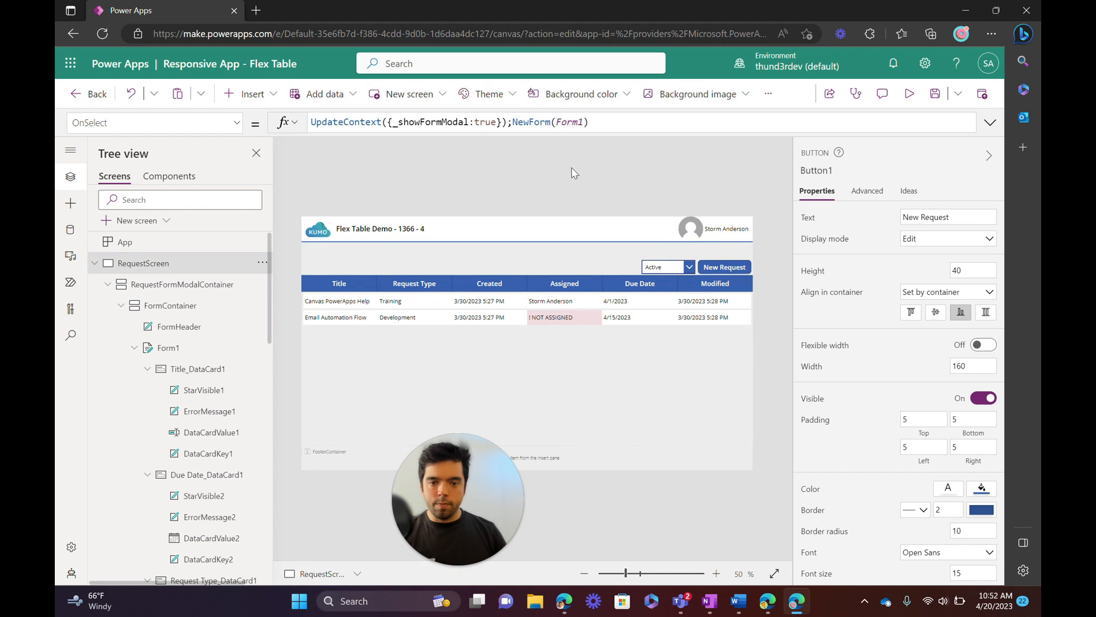
- Preview the app and compare the request form opened with New Request against the one opened from the first table row
key(F5)
click(925, 200)
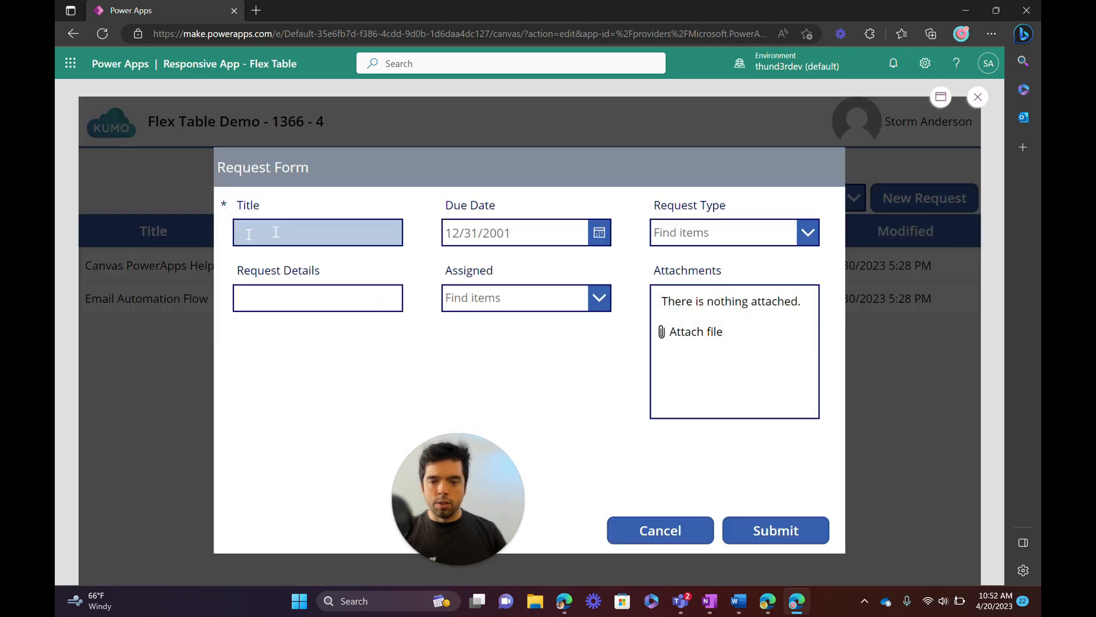
click(631, 529)
click(606, 279)
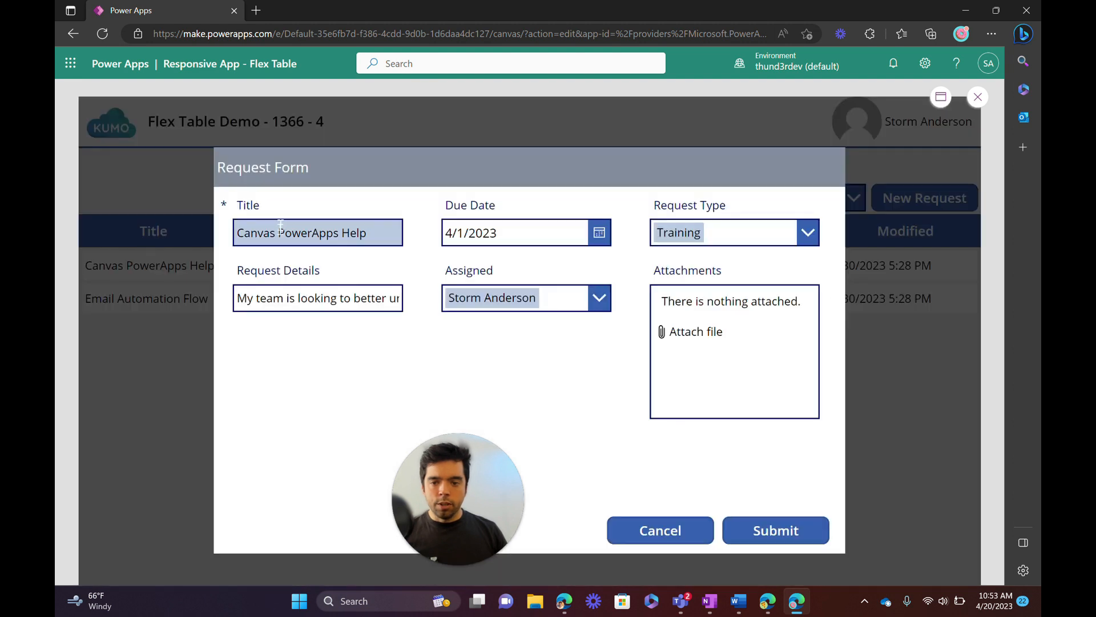
- Cancel the request form, reopen it from the first table row to check its header text, and return to editing
click(667, 539)
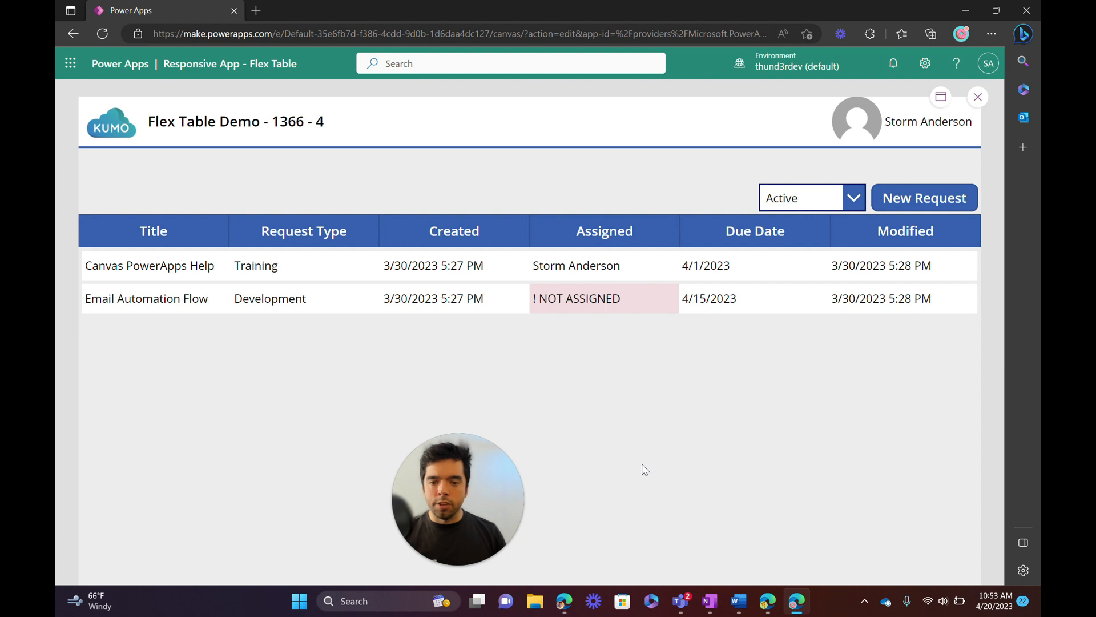
click(731, 276)
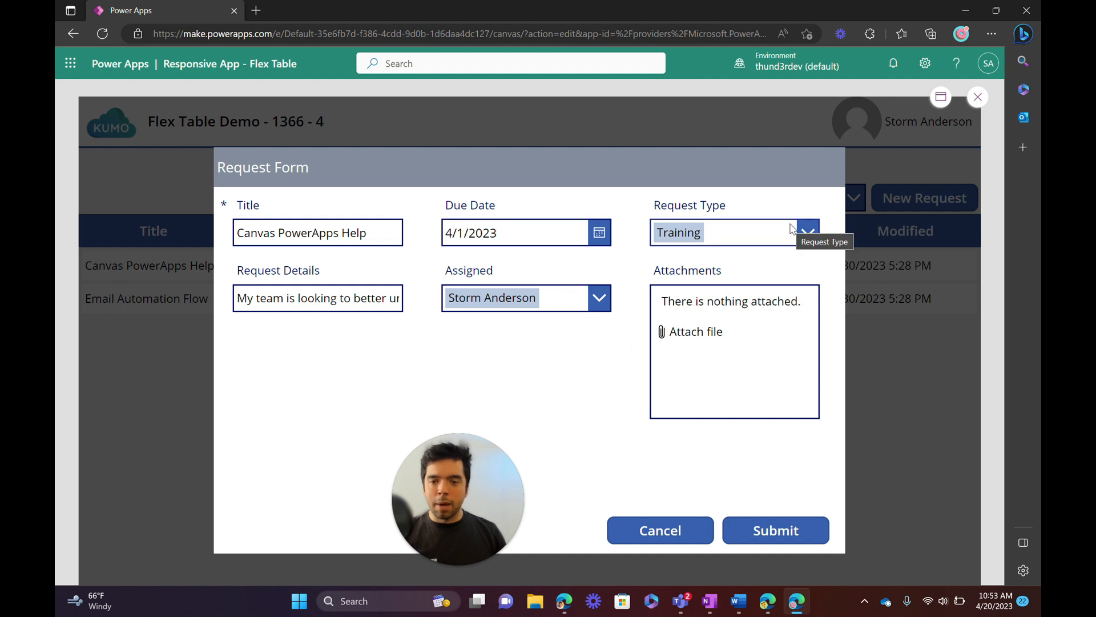
drag(220, 157, 369, 170)
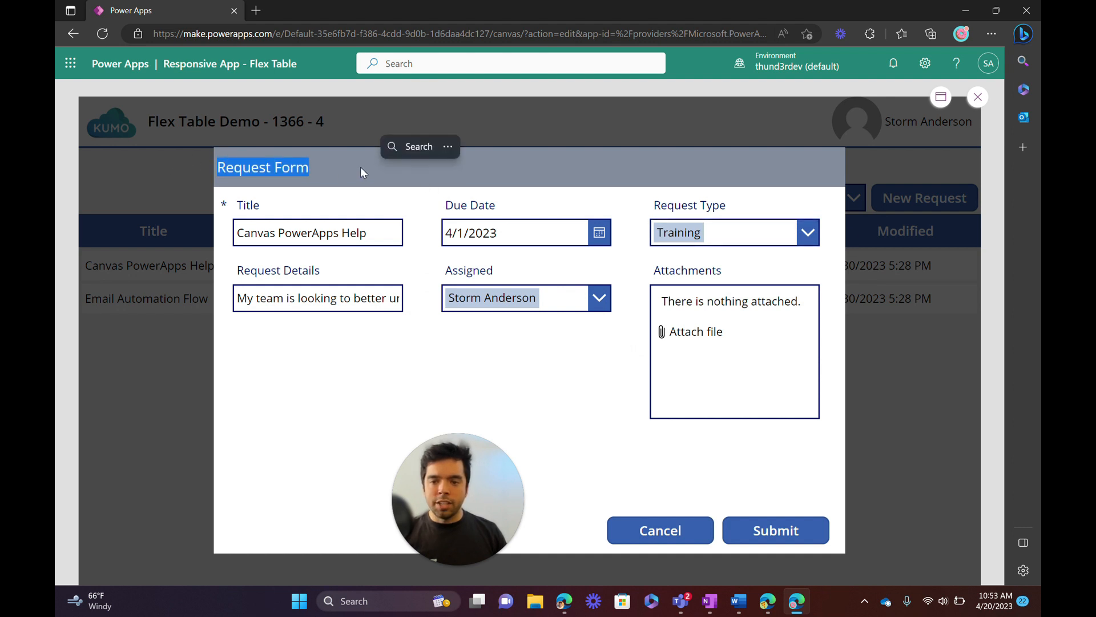
click(336, 174)
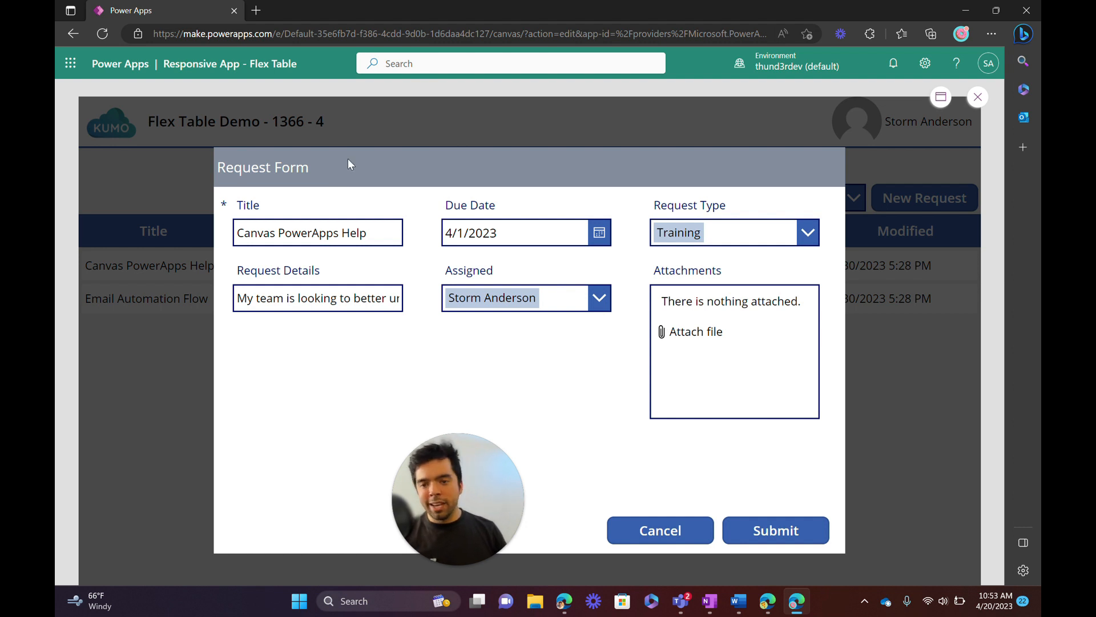
key(Escape)
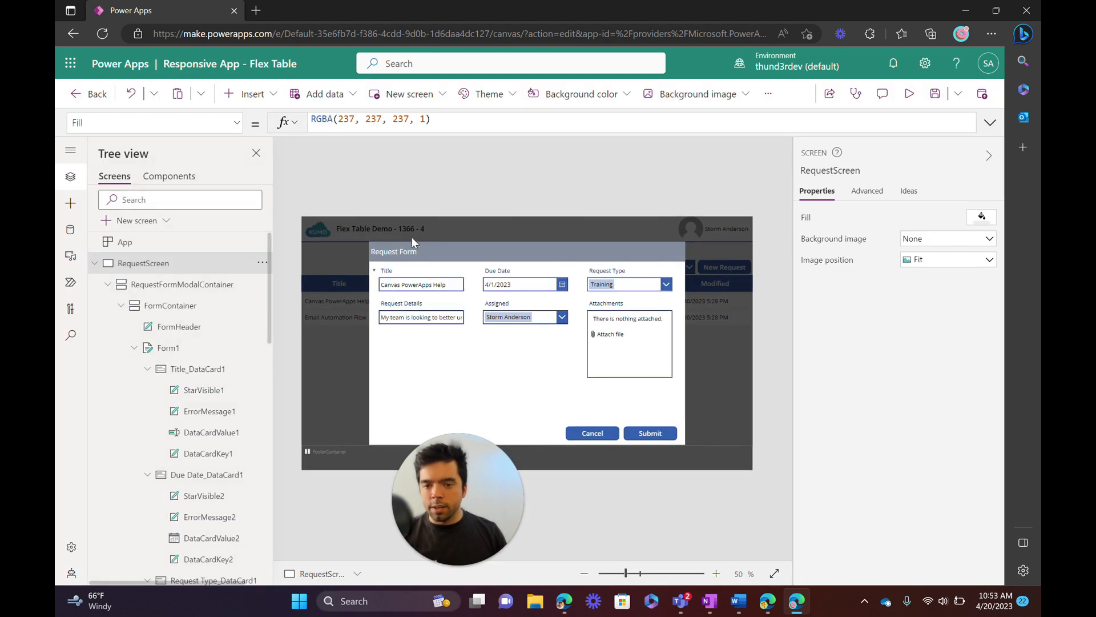
- Replace the FormHeader label's Text formula with an If condition testing Form1.Mode = FormMode.New
click(408, 257)
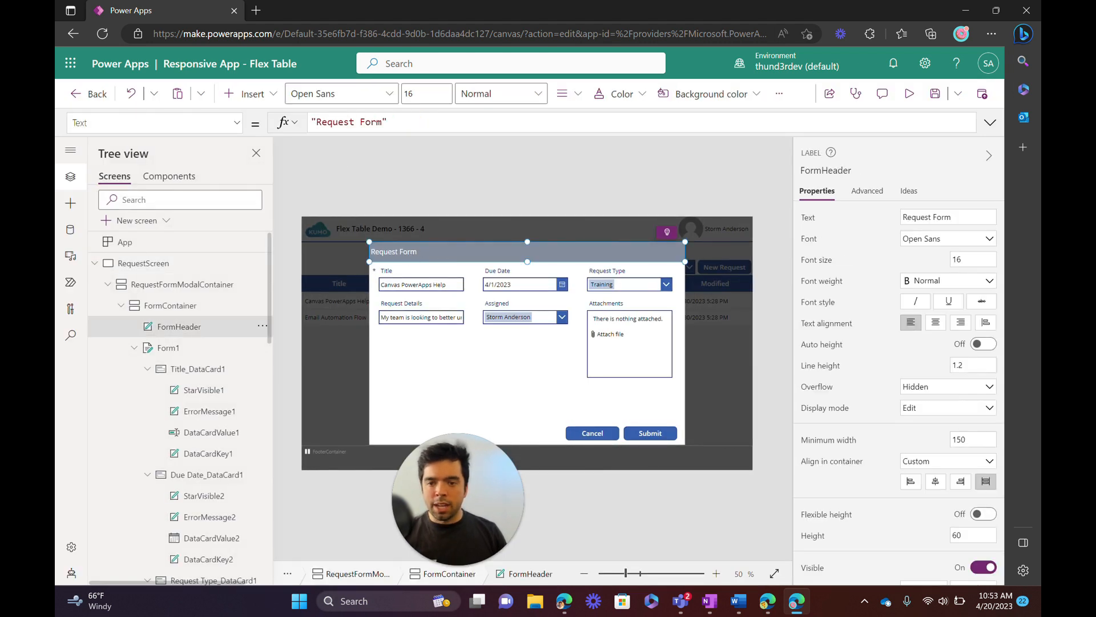
key(ctrl+a)
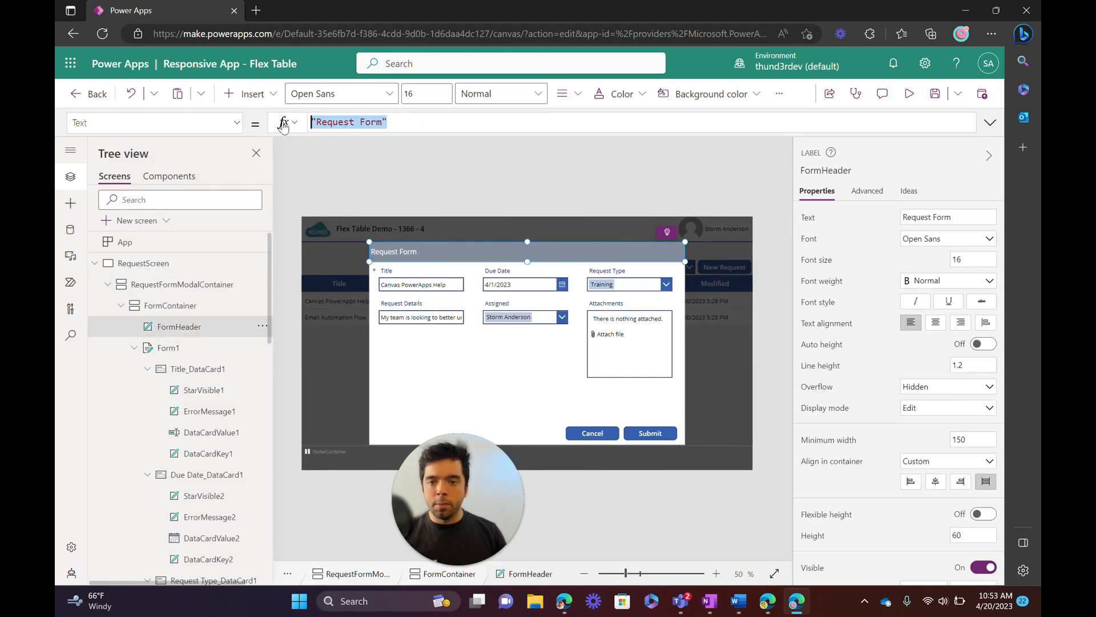
key(BackSpace)
text(If()
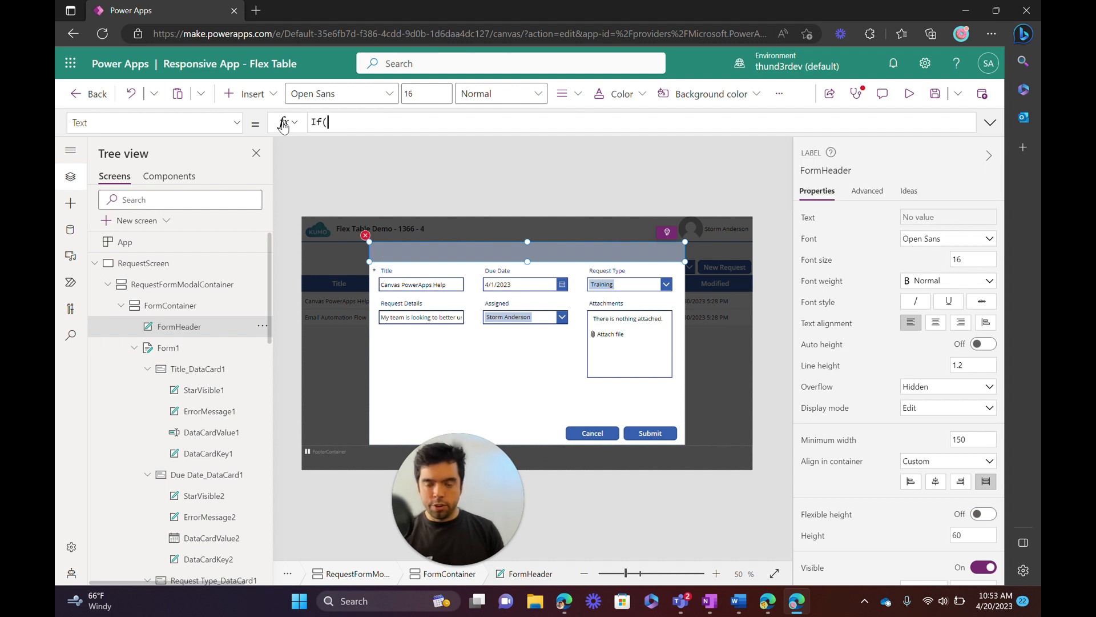
text(Form1)
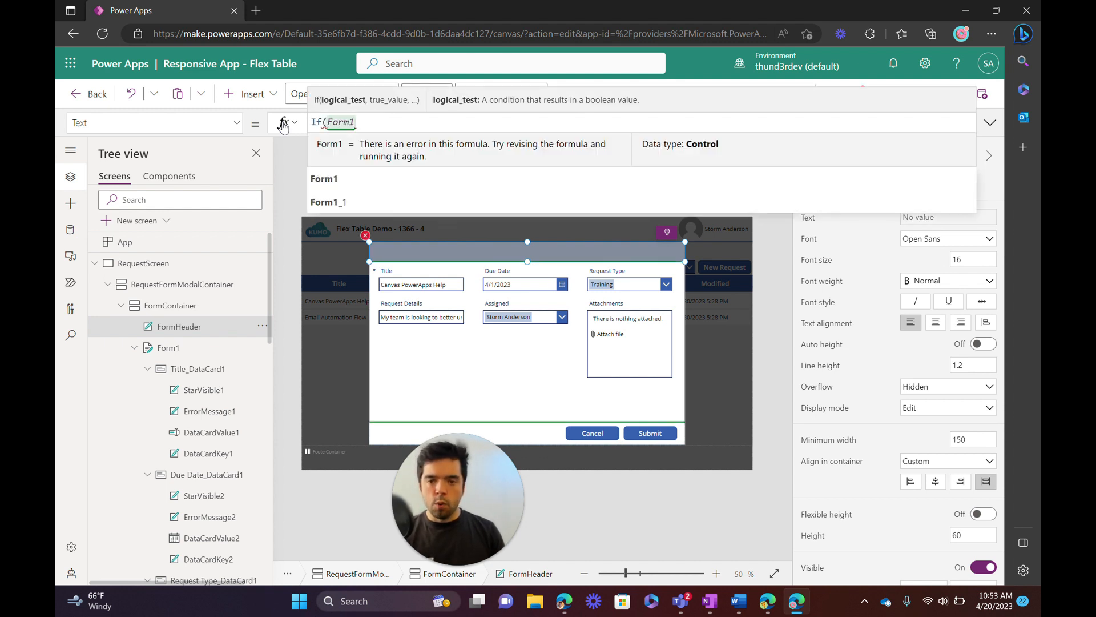
text(.Mode)
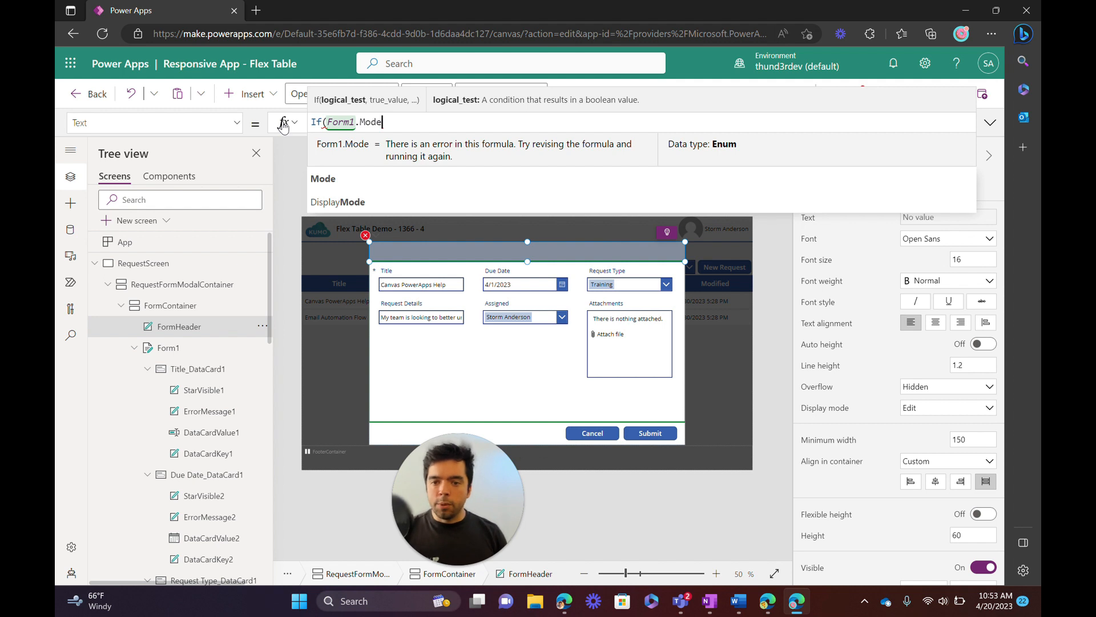
text(= FormM)
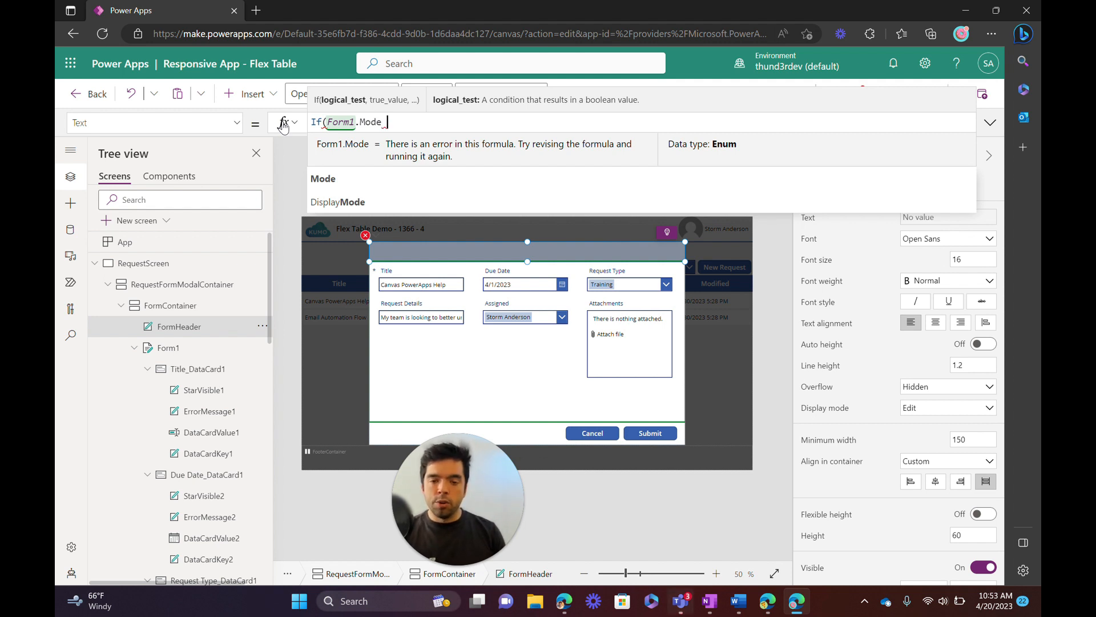
text(ode.)
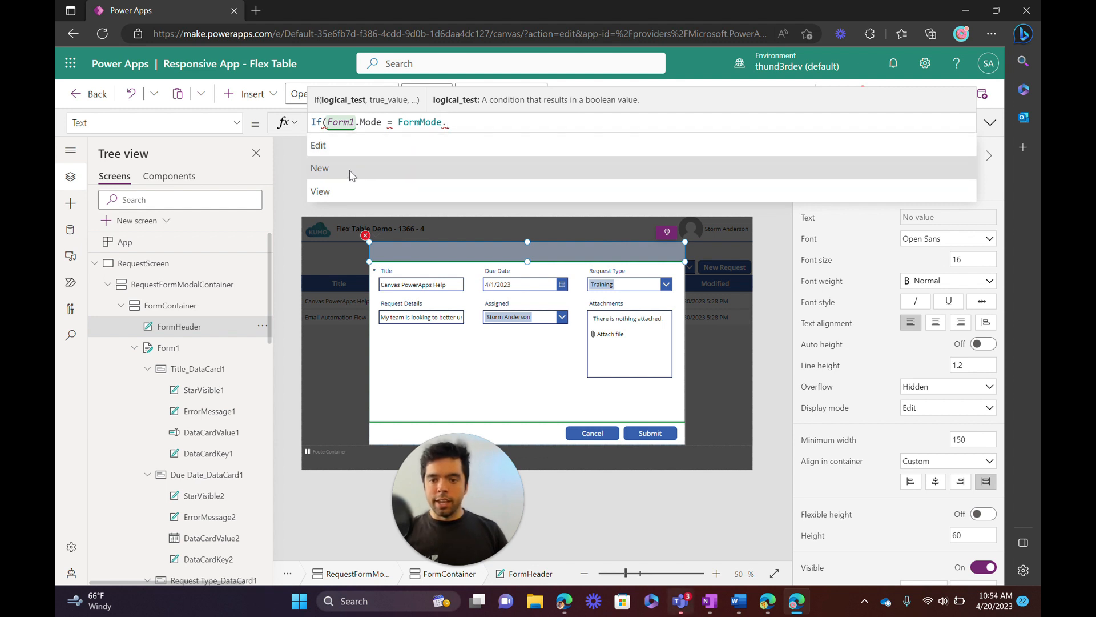
text(New,)
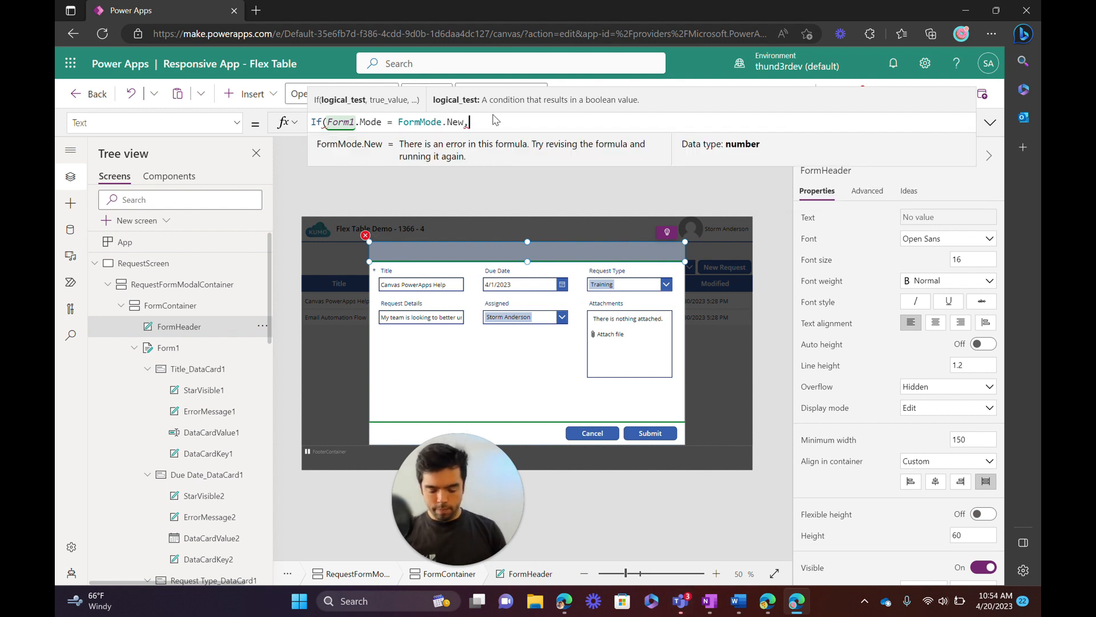
- Complete the header's If formula with "New Request Form" as the true value and "Edit Existing Request" as the else value
text("New Request Form)
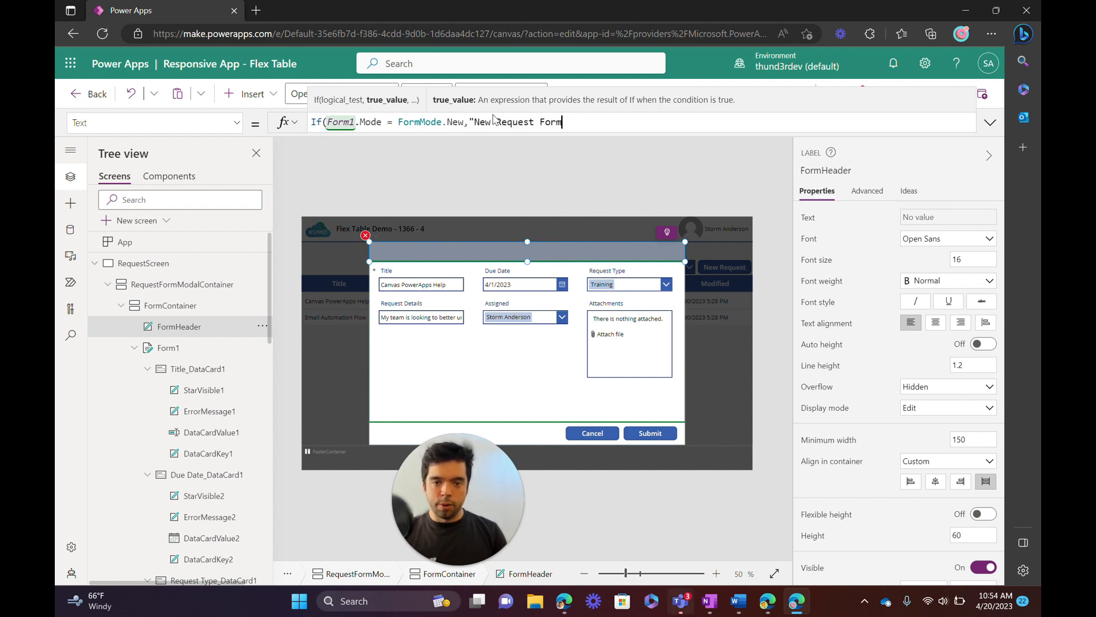
text(")
text(,"Existi)
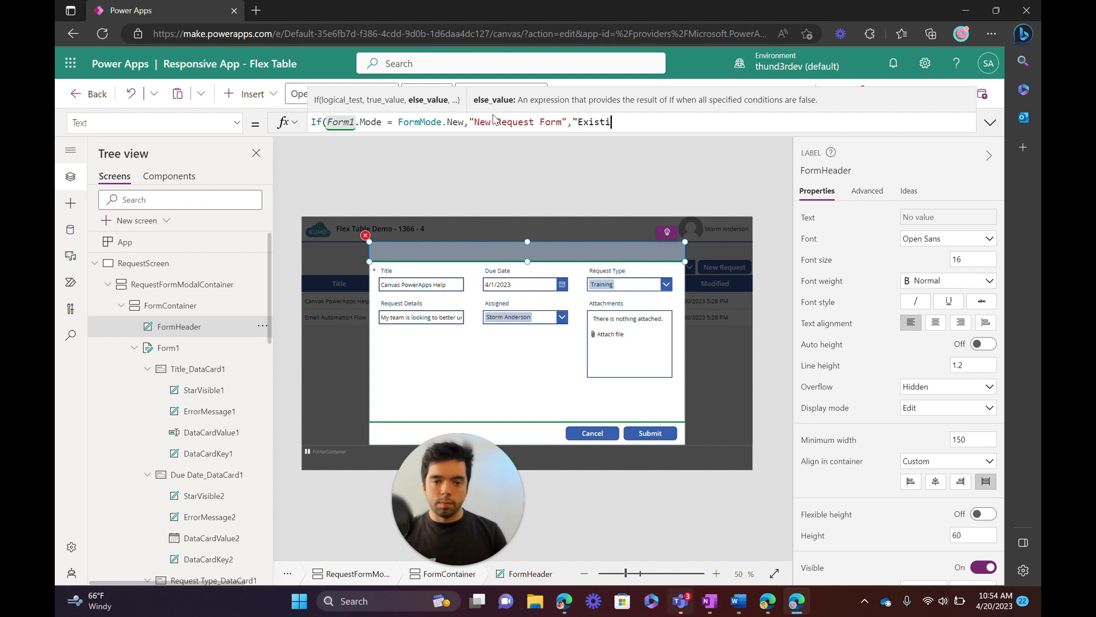
text(ng Request)
key(ctrl+Left)
key(ctrl+shift+Left)
key(BackSpace)
text(Edit Existing)
key(End)
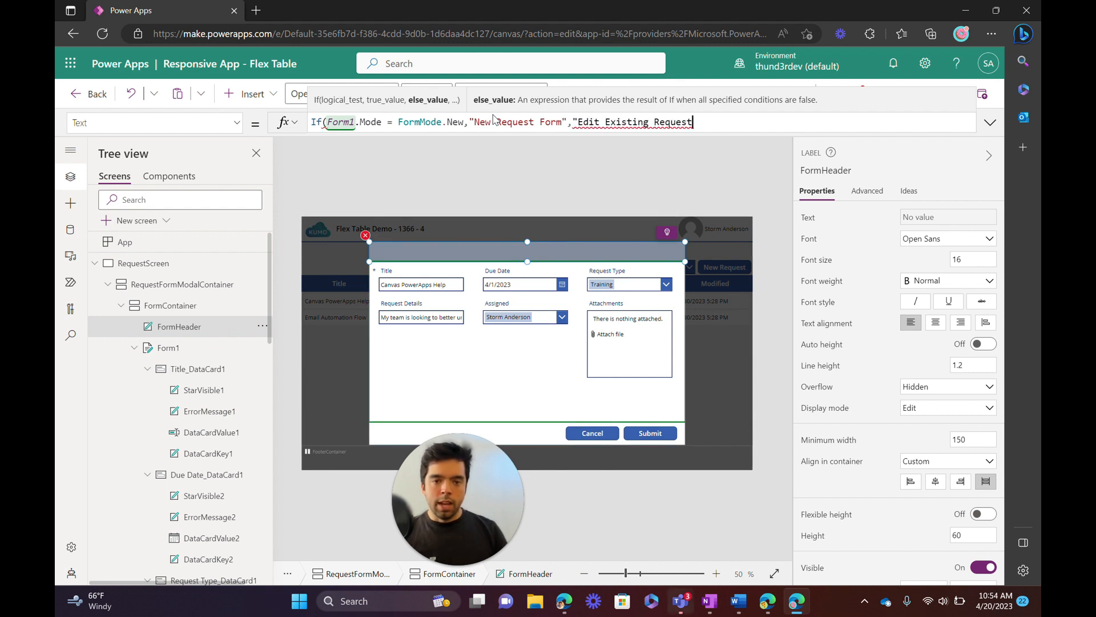
text("))
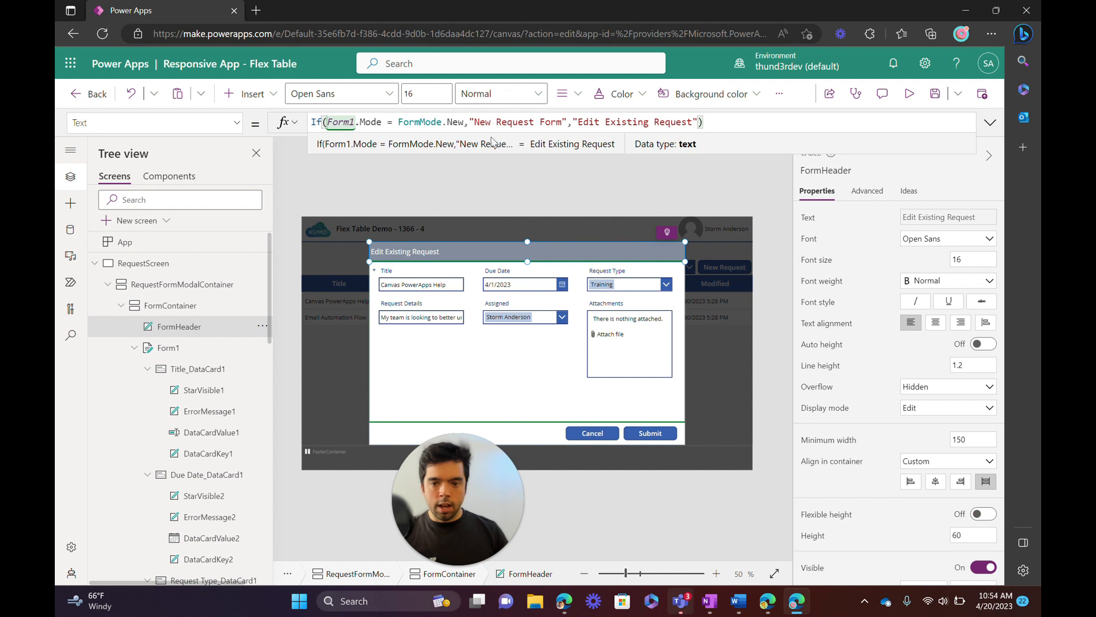
- Preview the app and compare the form header opened through New Request with the one from the first table row
key(F5)
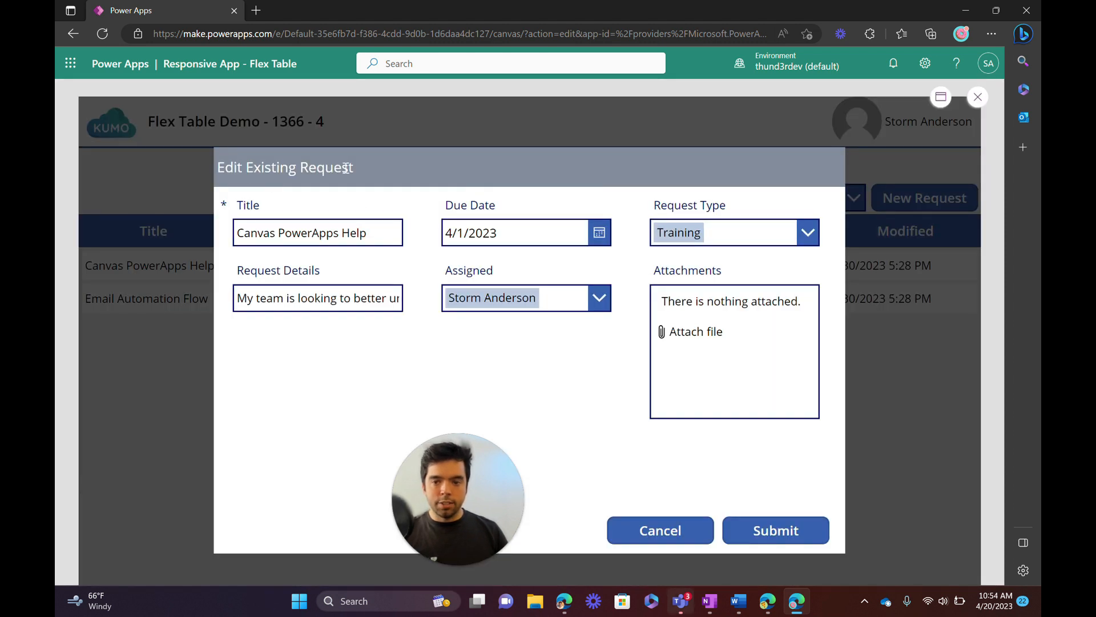
click(642, 531)
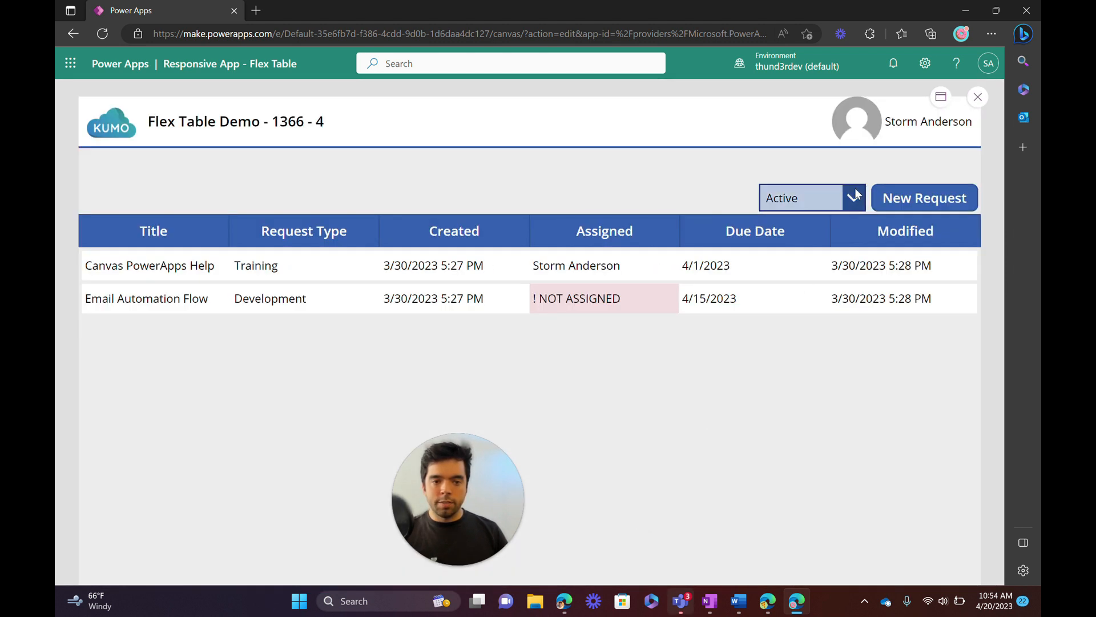
click(915, 205)
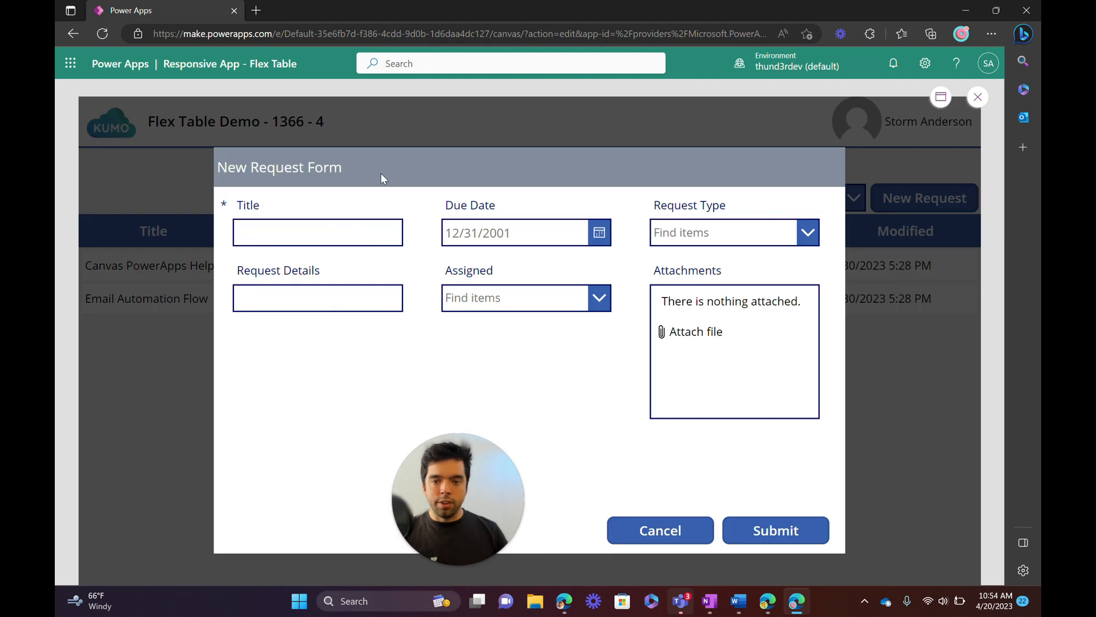
click(644, 530)
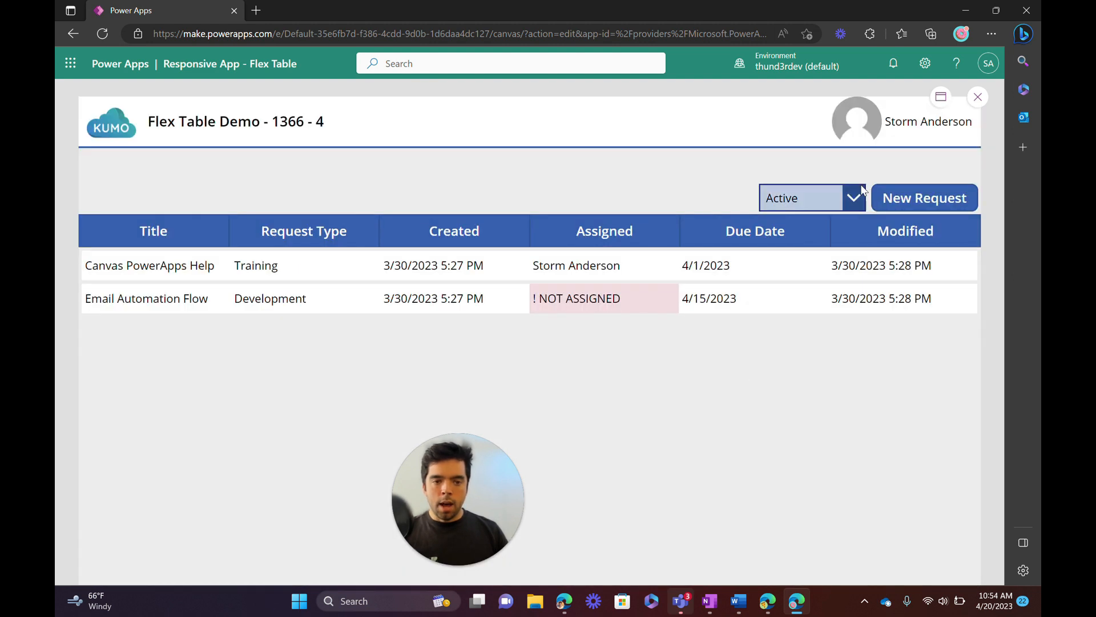
click(844, 265)
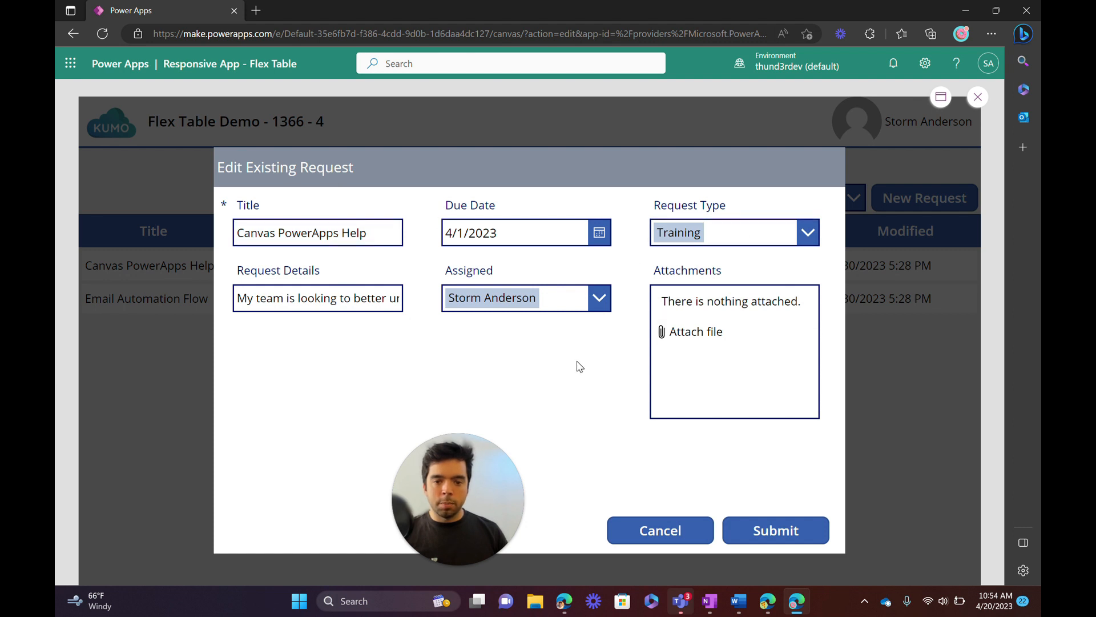
key(Escape)
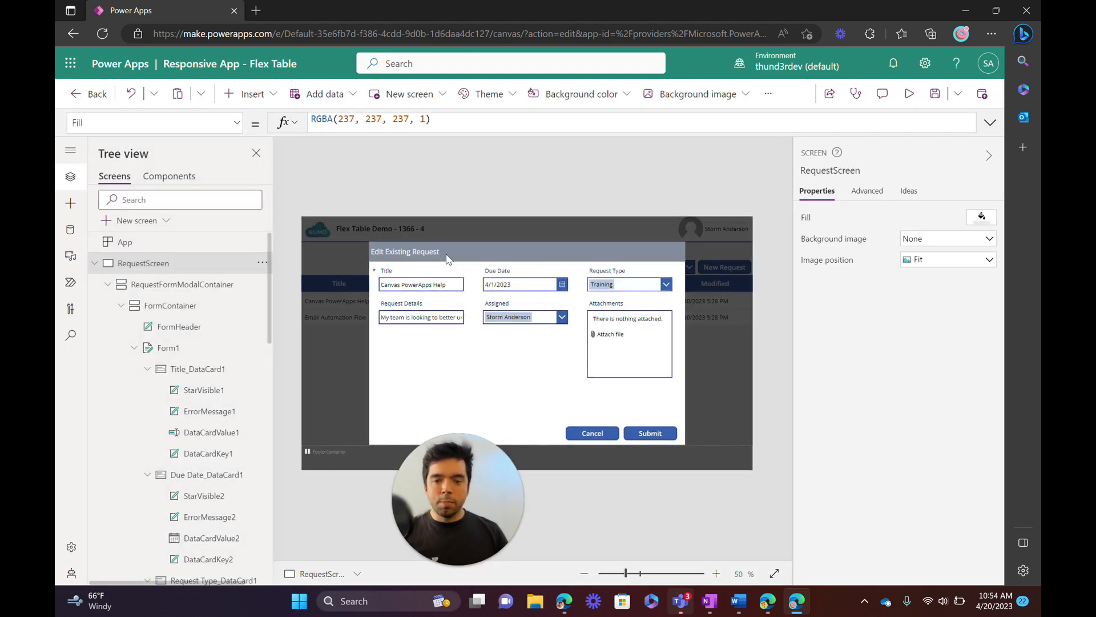
- Extend the FormHeader formula's else value to "Edit Existing Request: "&_selectedRequest.ID
click(447, 252)
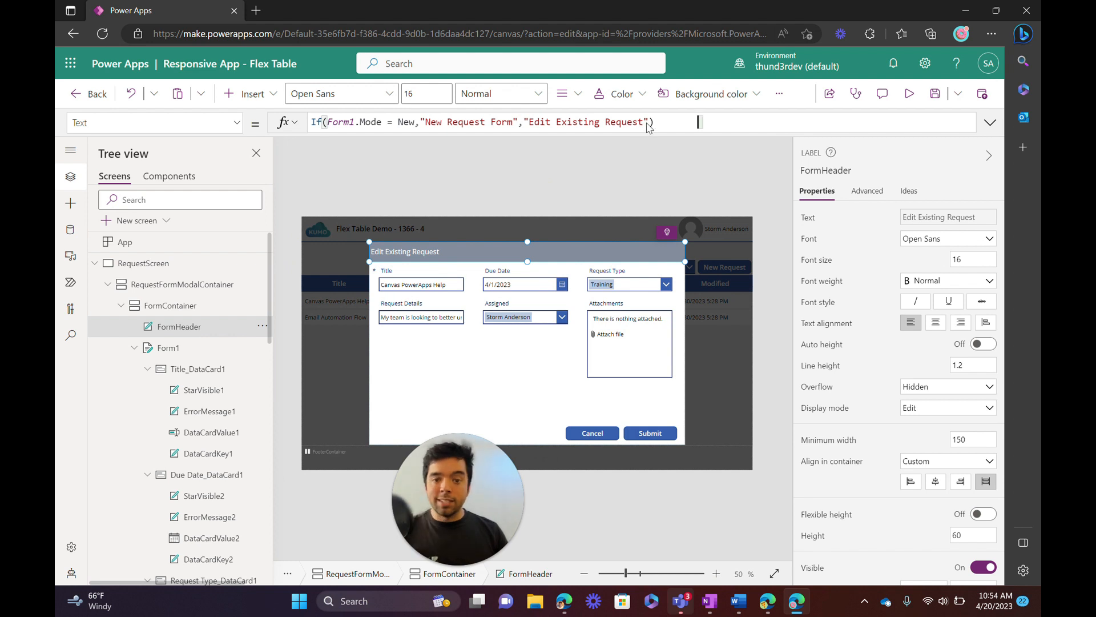
click(702, 121)
key(Left)
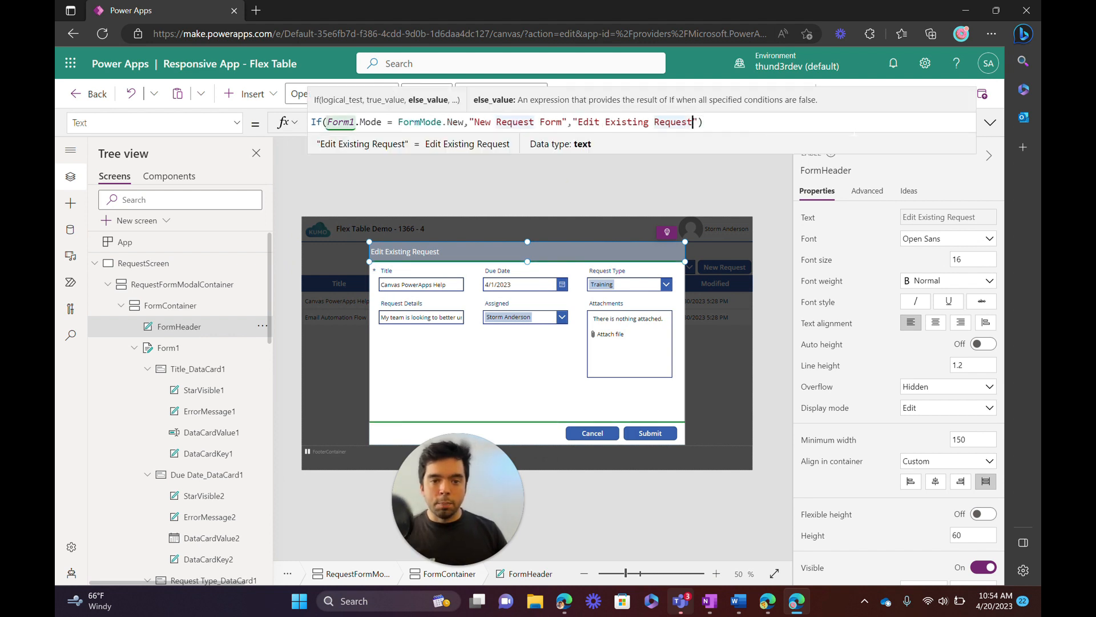
text(: "&)
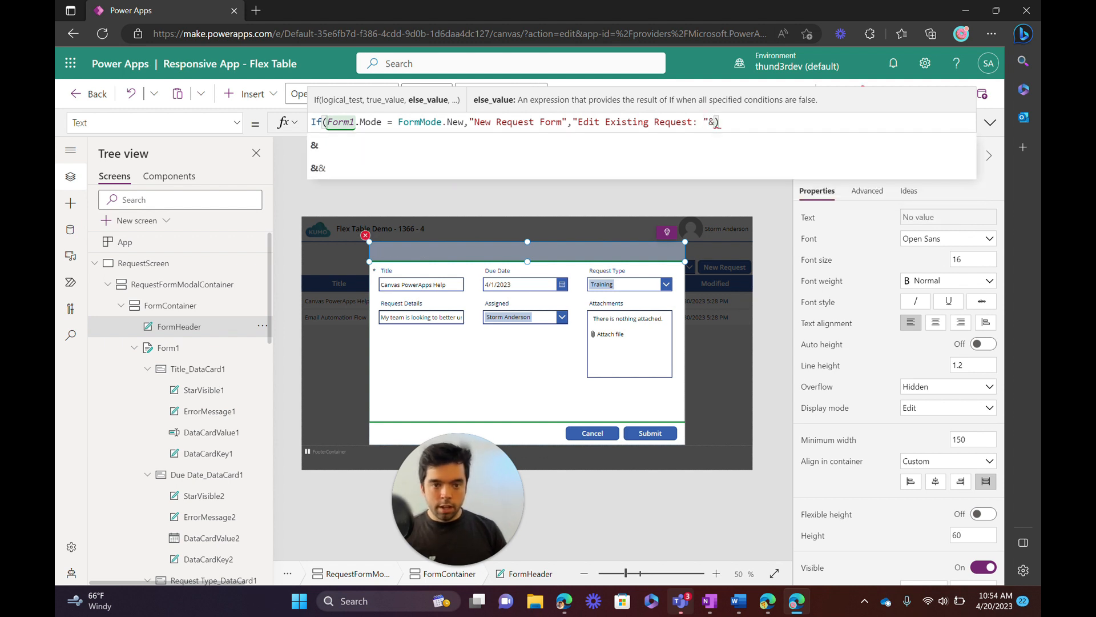
text(_selecte)
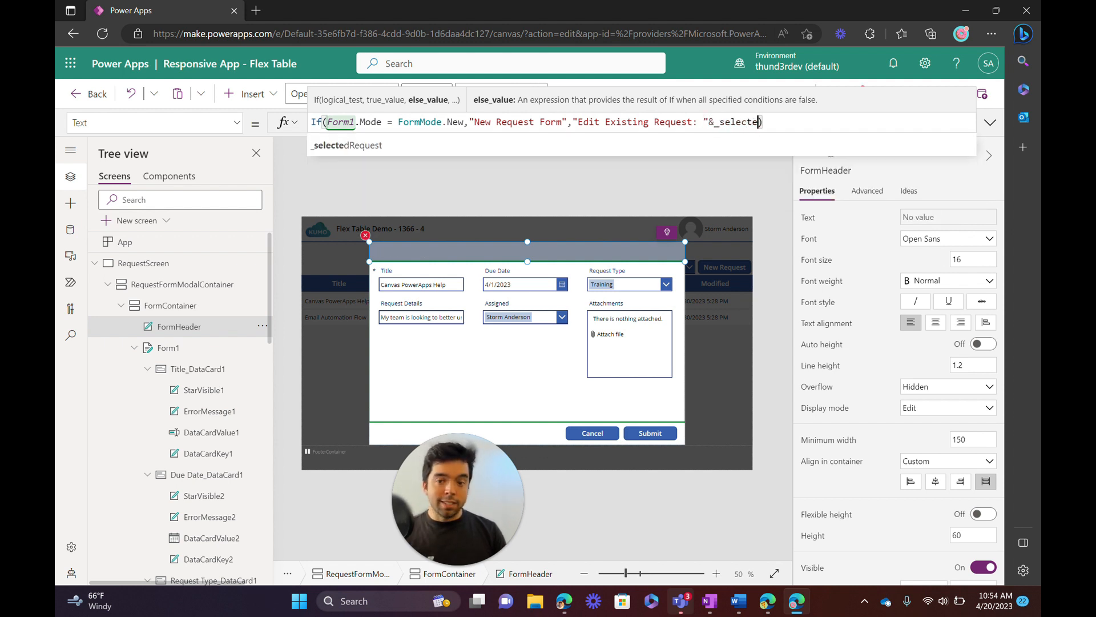
key(Tab)
text(.)
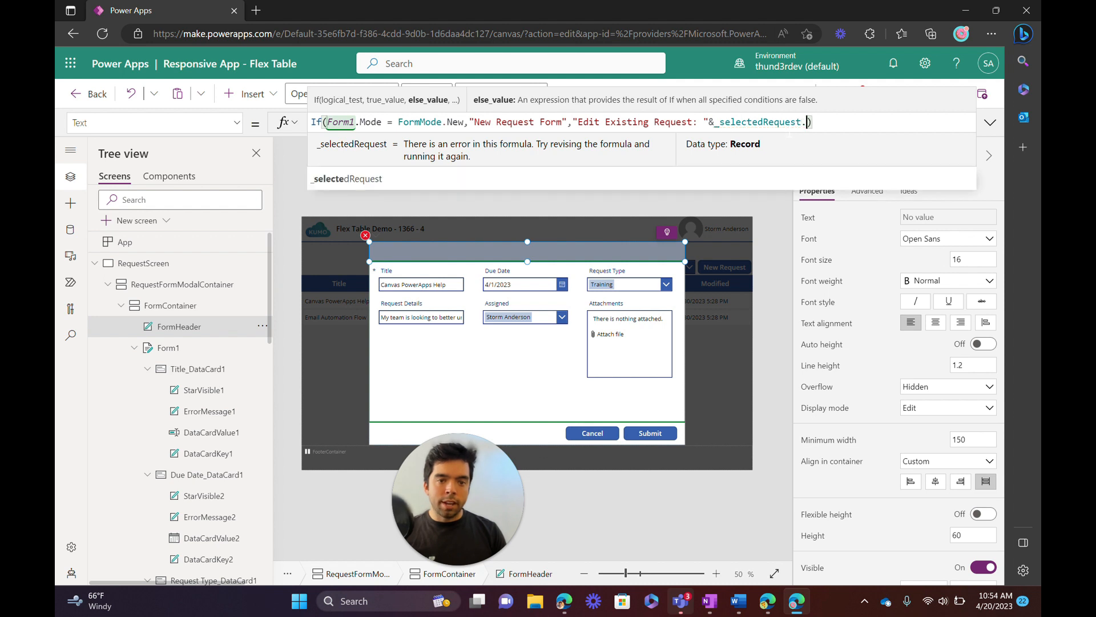
scroll(618, 157, down, 5)
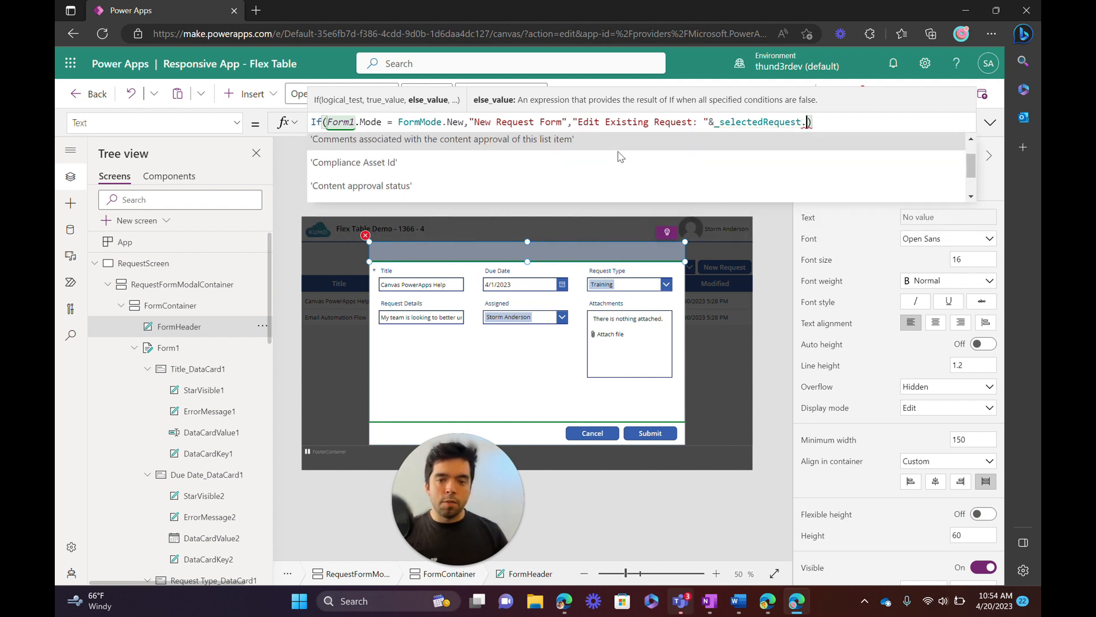
scroll(617, 160, down, 5)
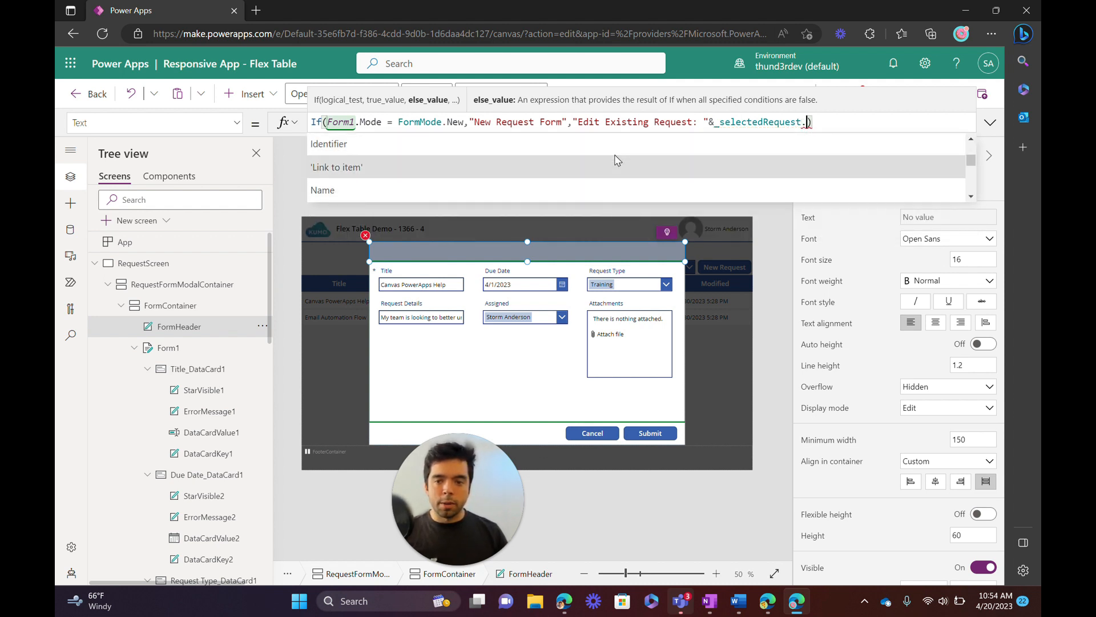
scroll(577, 177, down, 5)
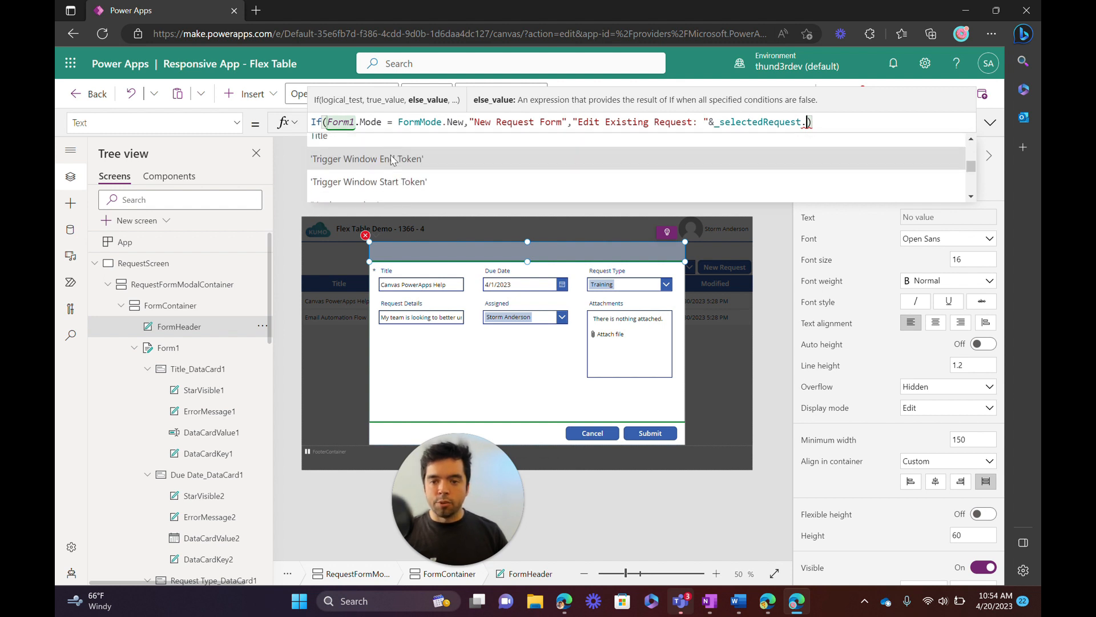
scroll(393, 160, down, 3)
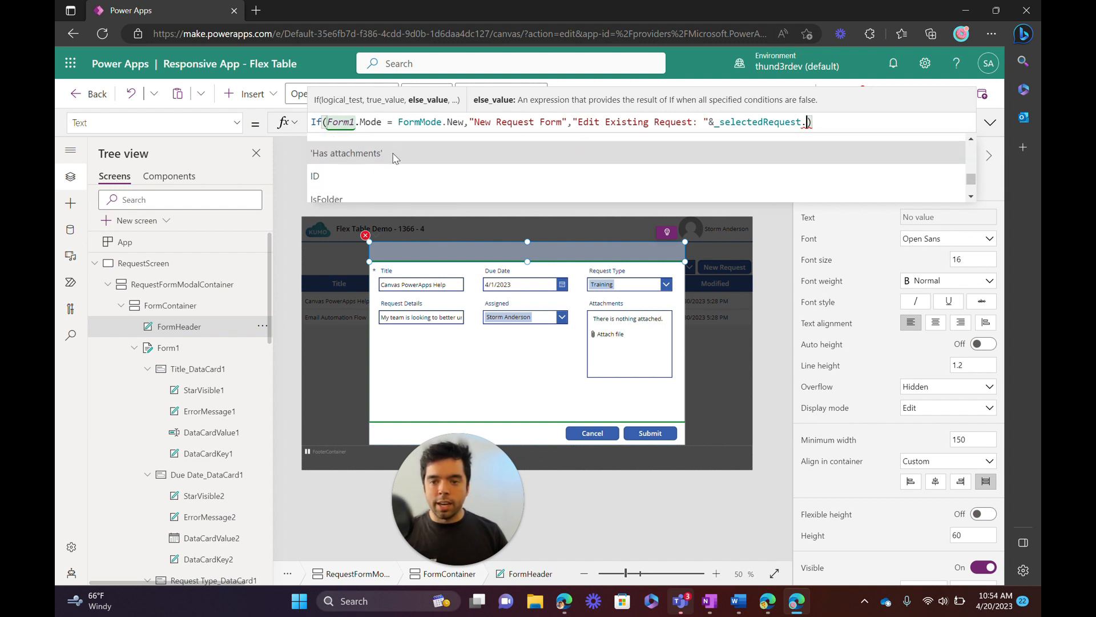
click(323, 177)
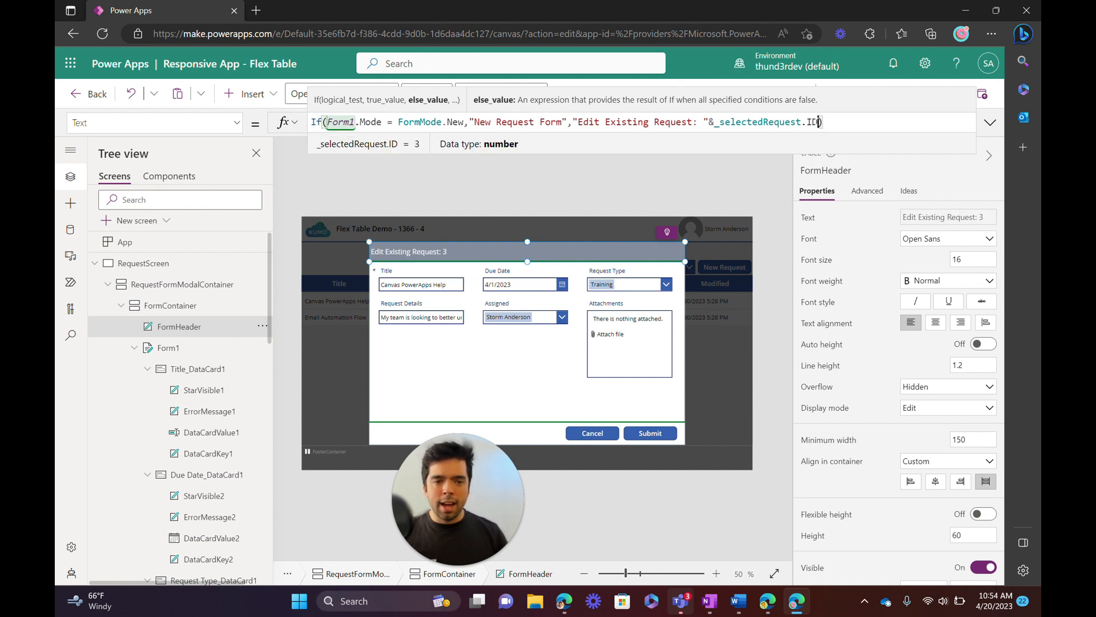
- Rewrite the FormHeader formula's else value as the interpolated string $"Edit Existing Request: {_selectedRequest.ID}" and check it in the app preview
drag(823, 122, 714, 122)
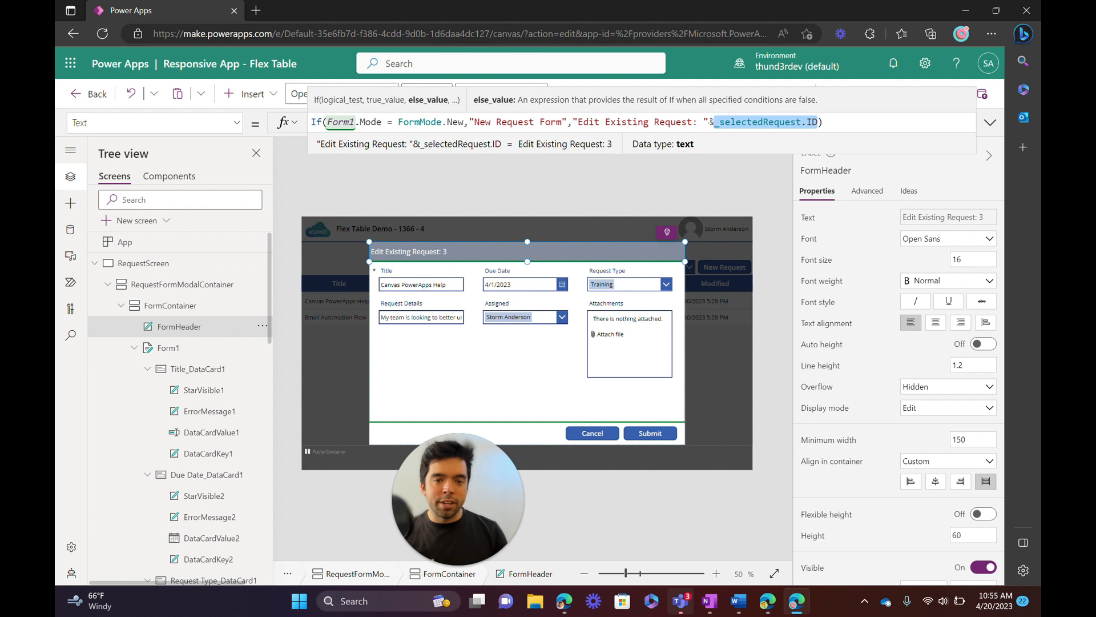
key(BackSpace)
click(574, 123)
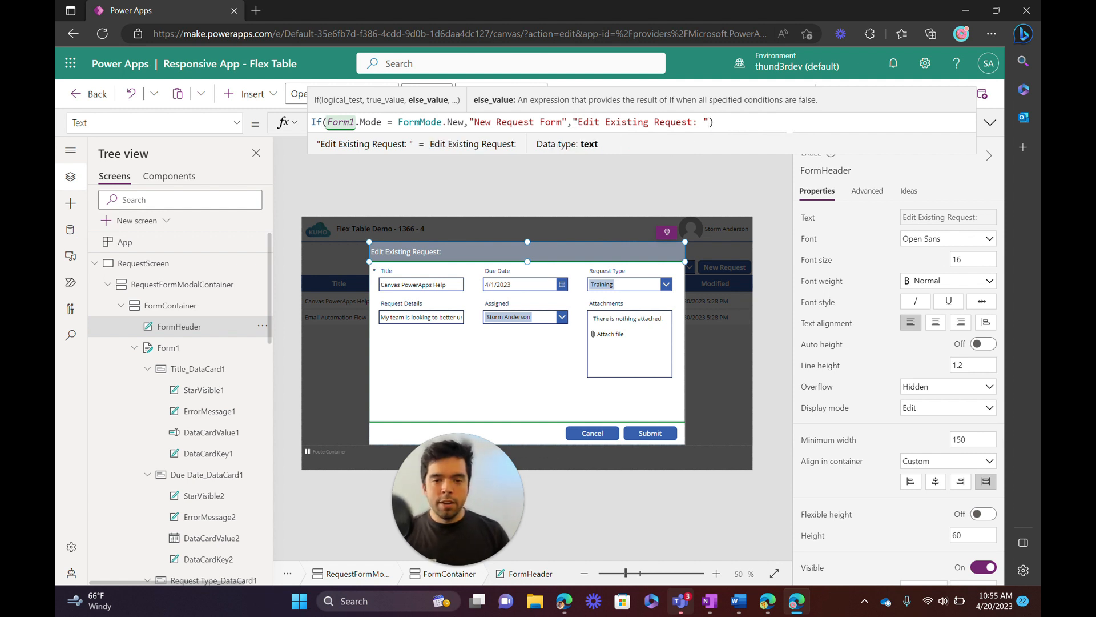
text($)
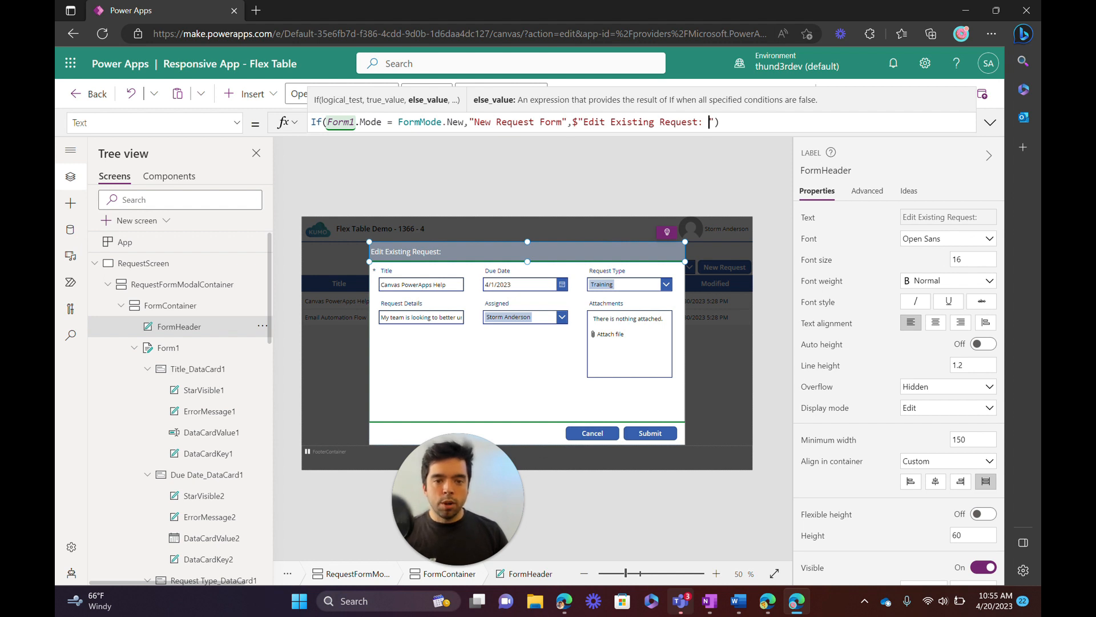
click(715, 122)
text({)
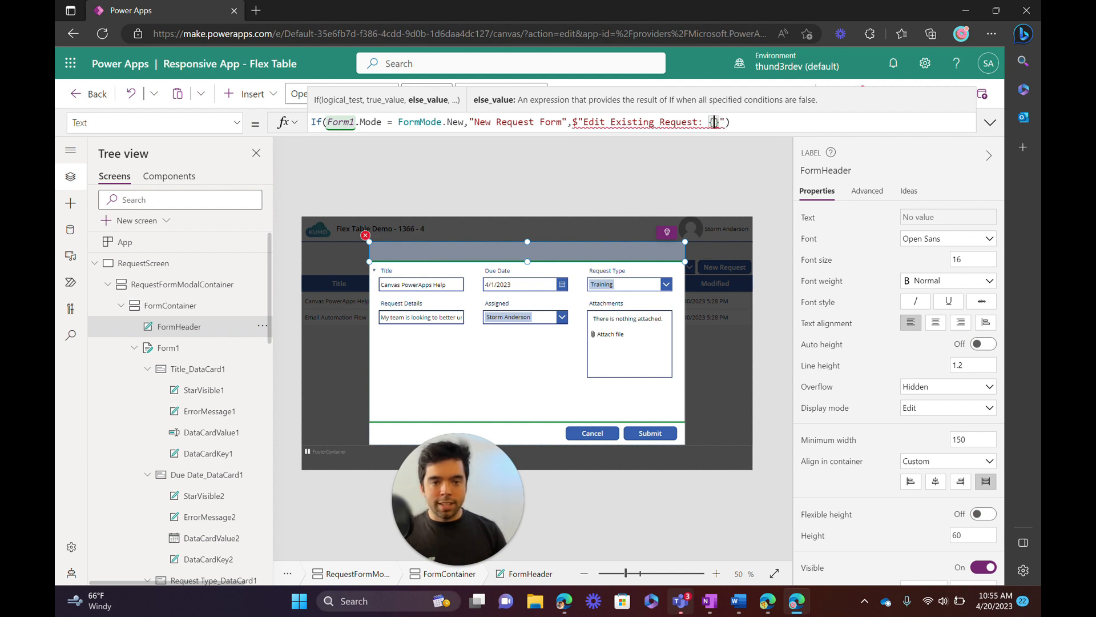
text(_selectedR)
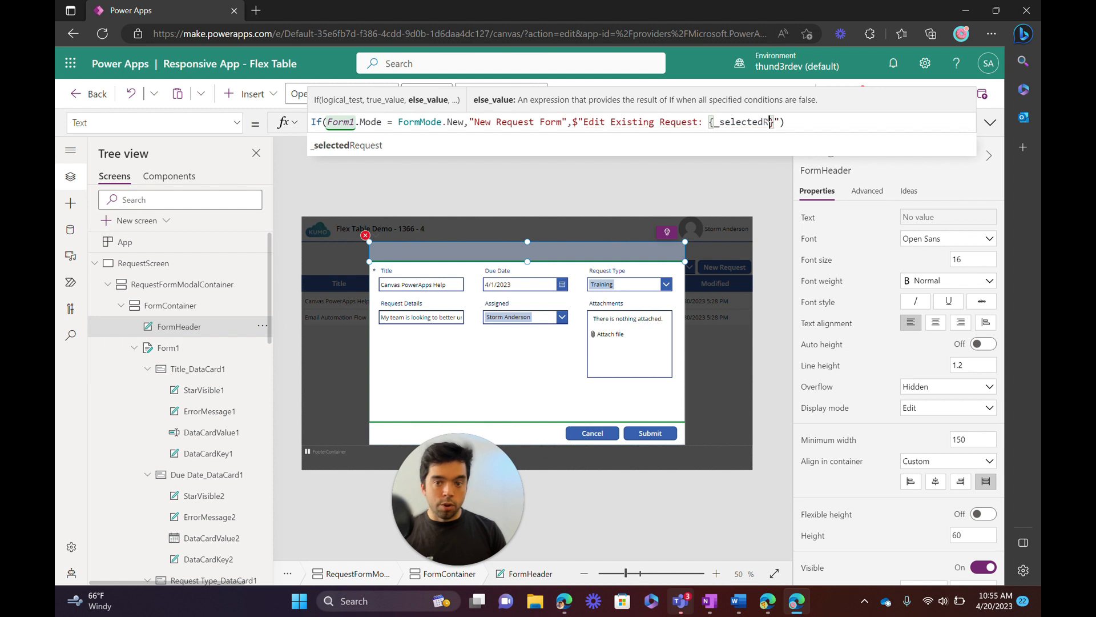
key(Tab)
text(.)
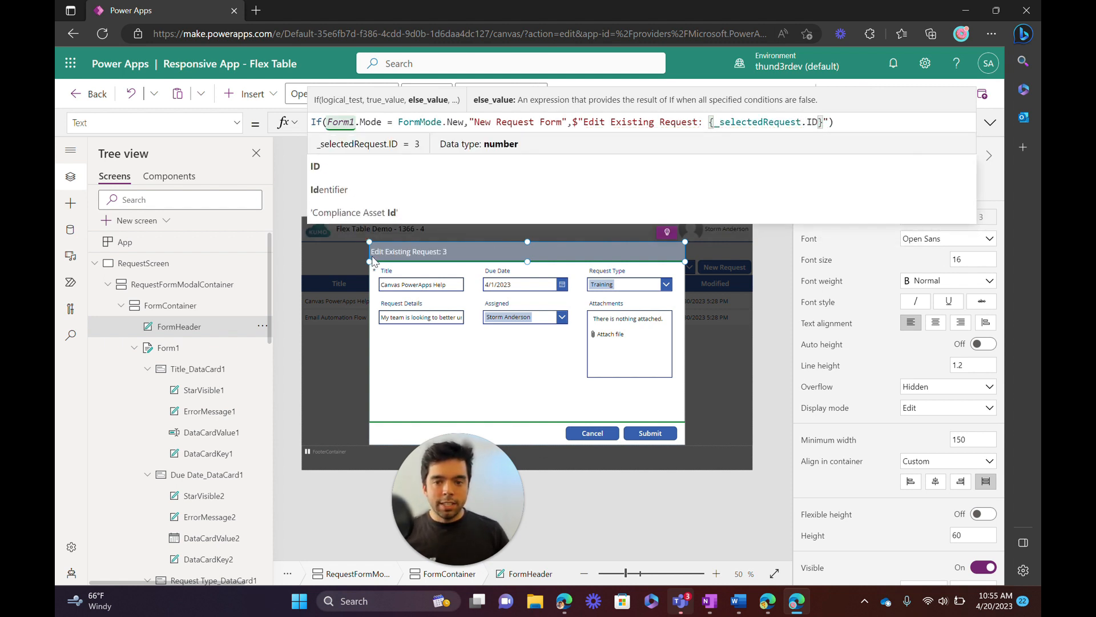
key(F5)
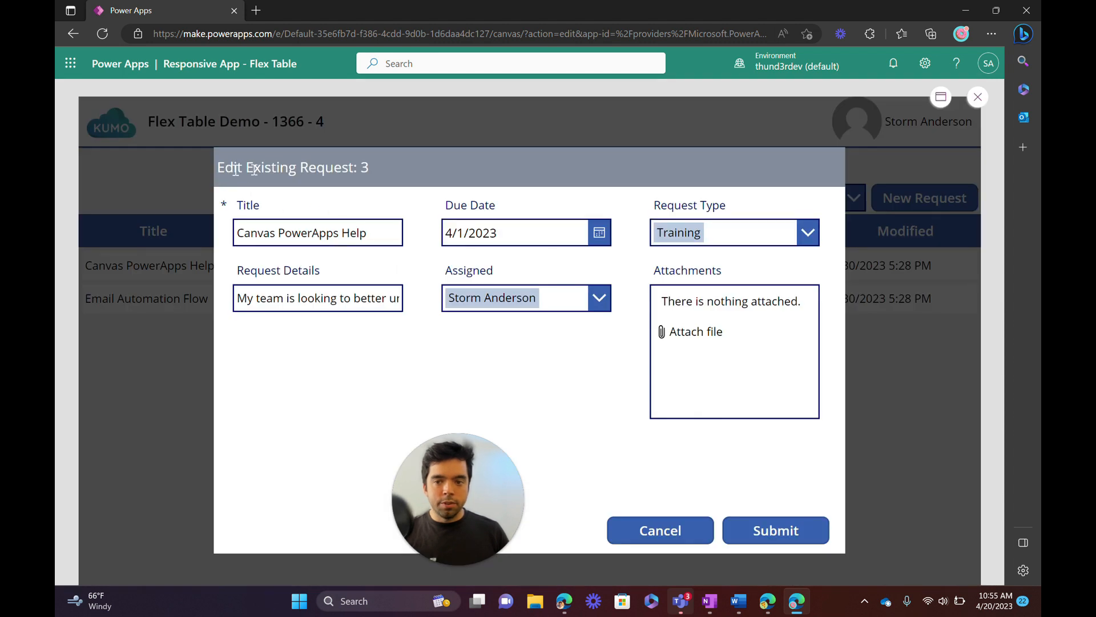
key(Escape)
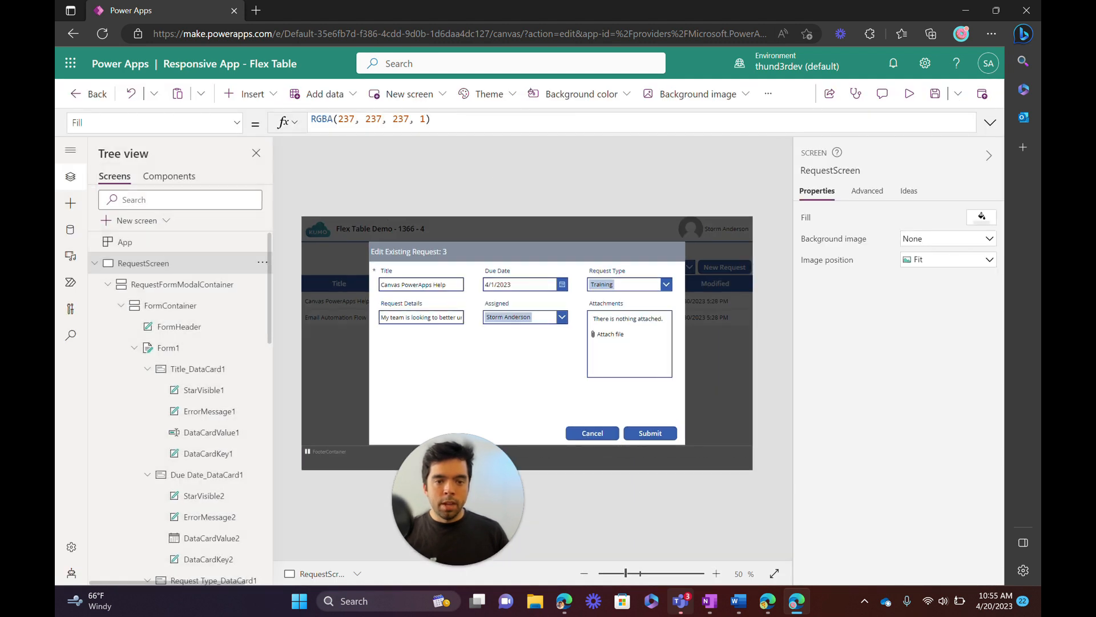
- Change the FormHeader formula's else value to $"Edit Existing Request #{_selectedRequest.ID}", adding the number sign and removing the colon
click(438, 259)
click(828, 122)
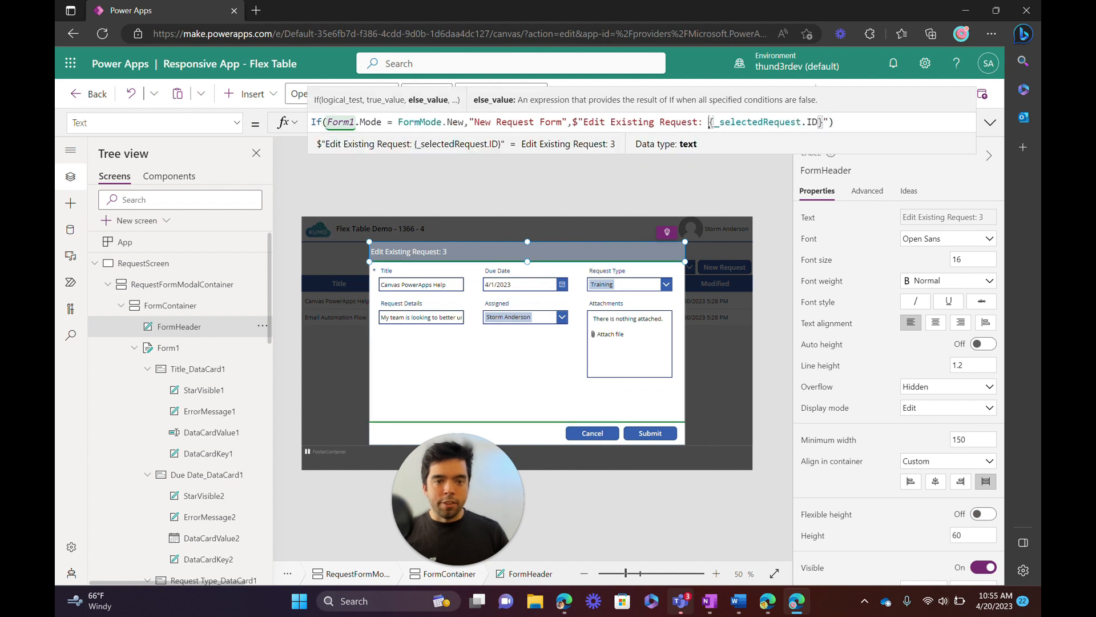
click(823, 122)
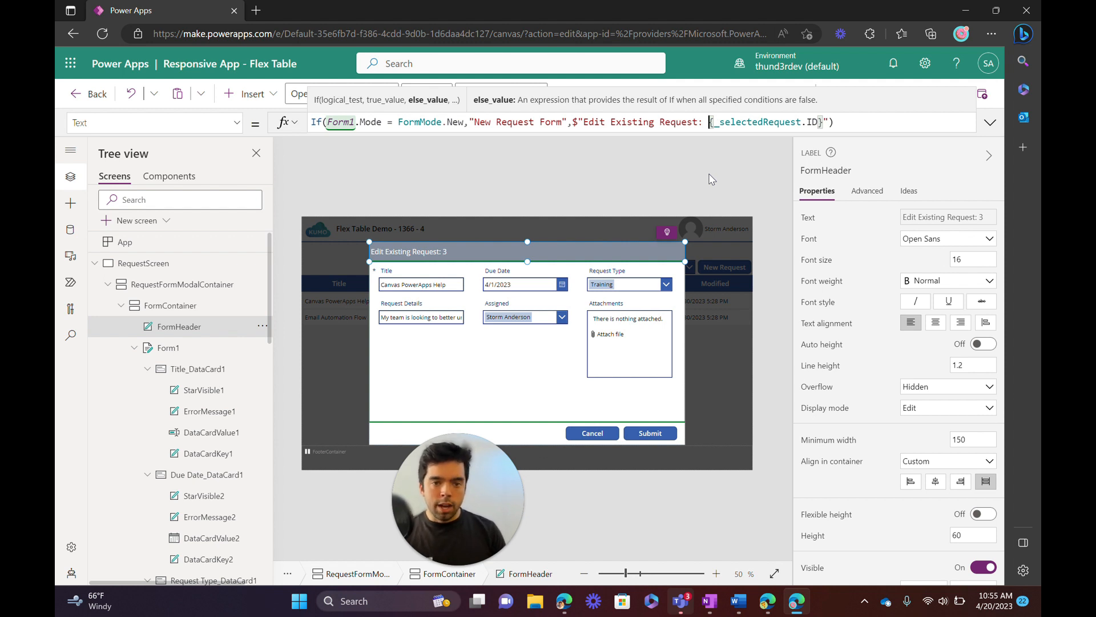
text(ID)
key(BackSpace)
key(BackSpace)
text(#)
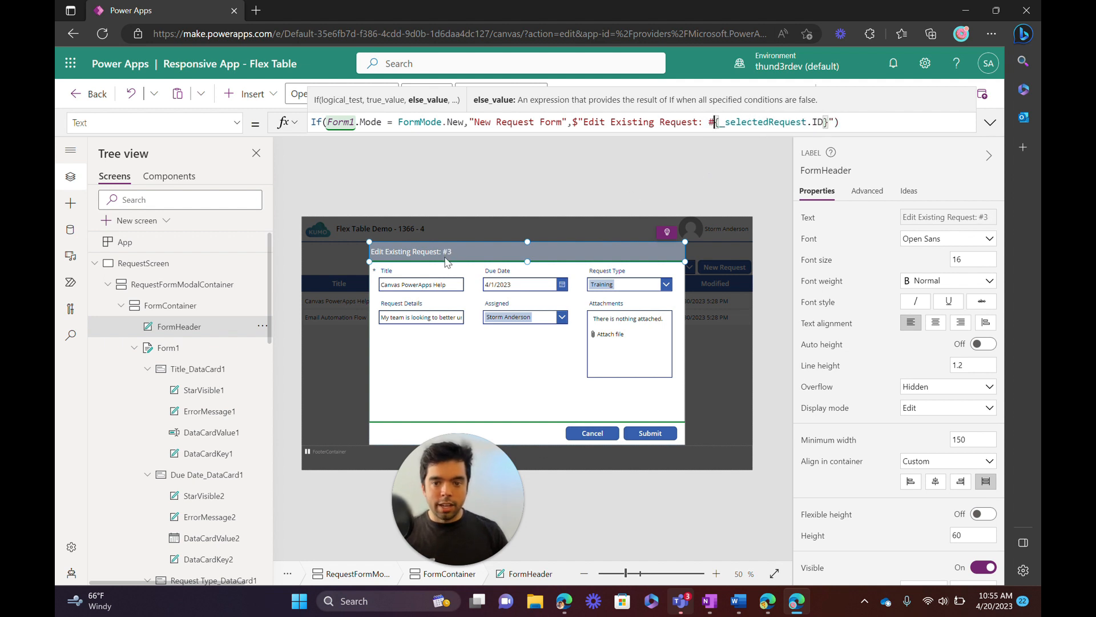
key(Left)
key(Left)
key(BackSpace)
click(495, 168)
- Preview the app and check the form header for the existing request and for the form opened through New Request
key(F5)
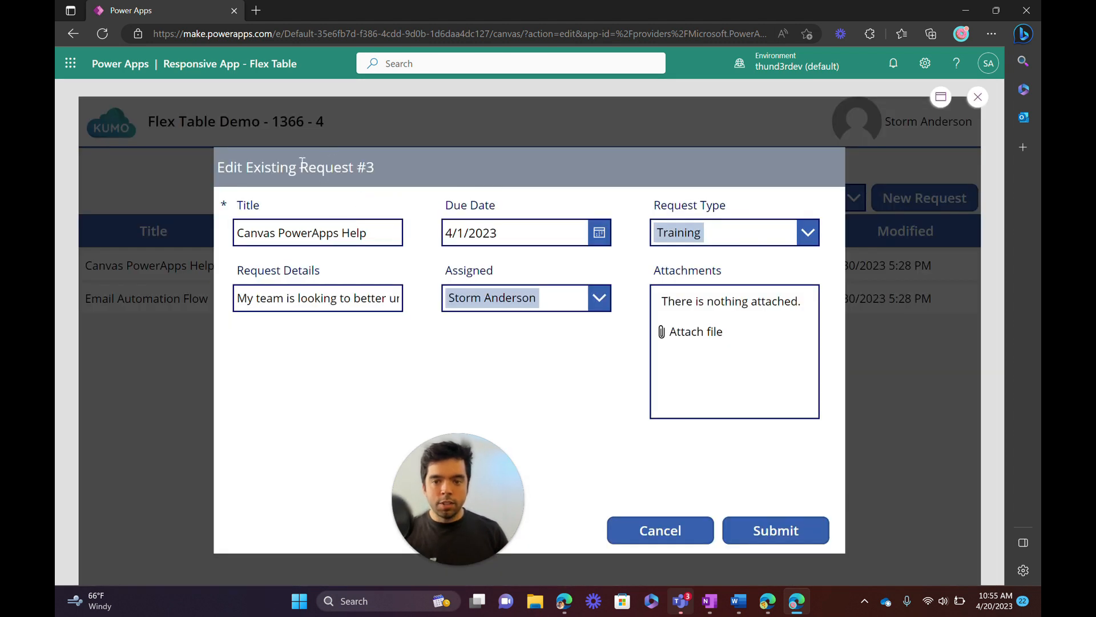
drag(302, 162, 406, 167)
click(376, 163)
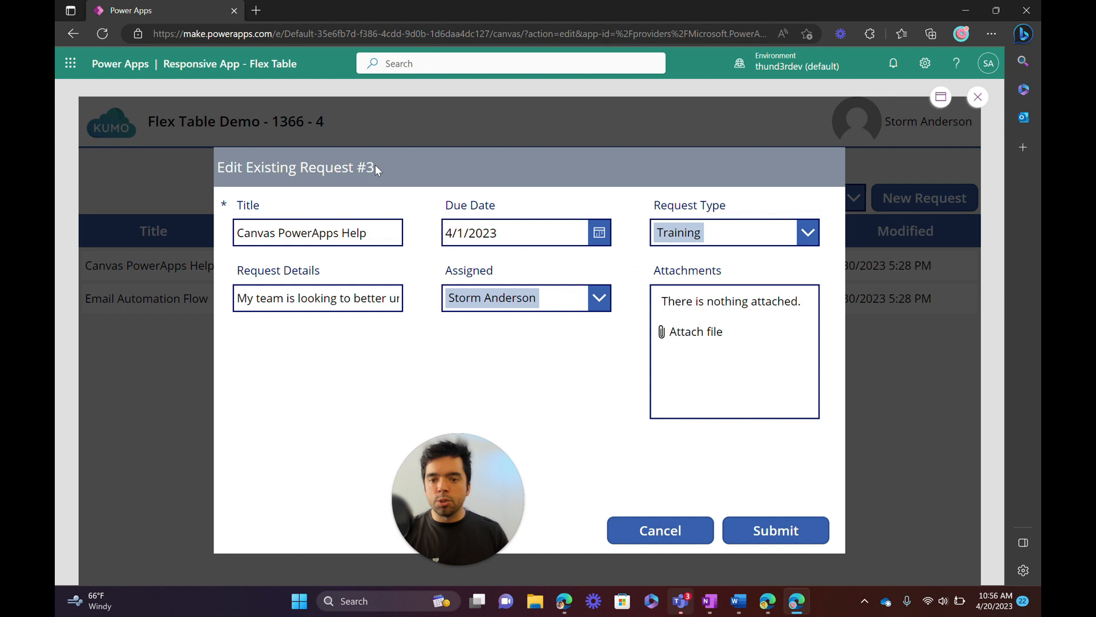
click(678, 537)
click(937, 201)
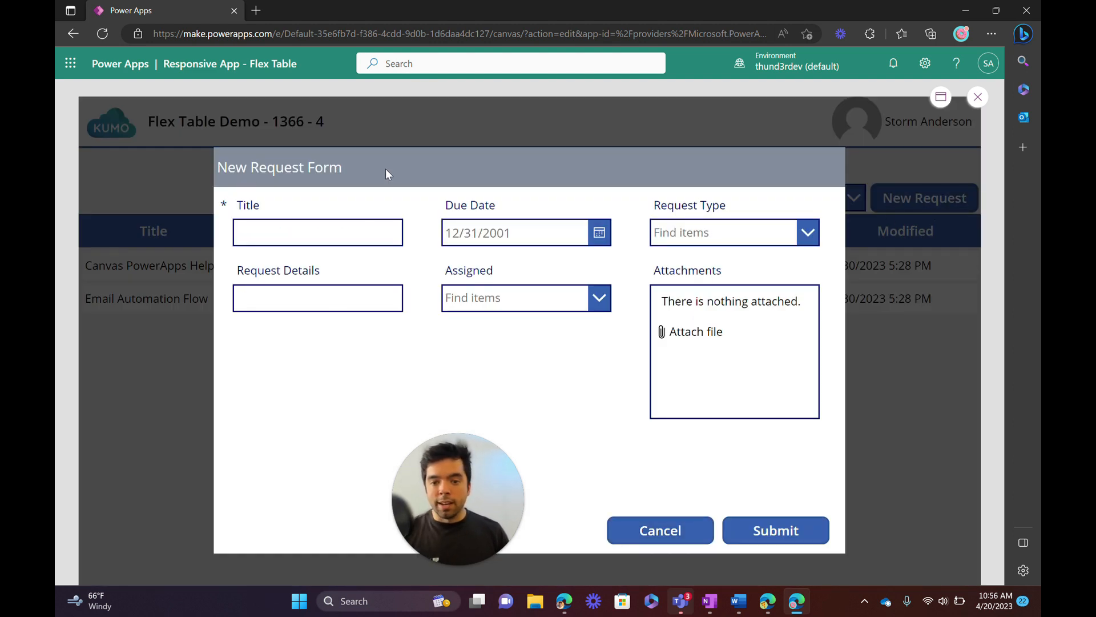
click(642, 531)
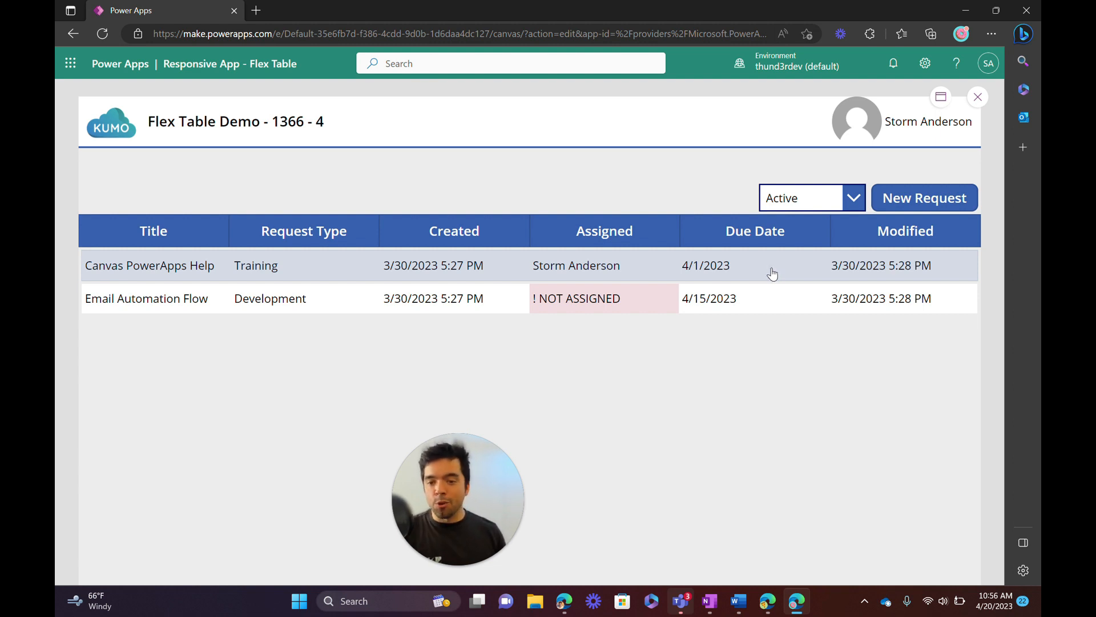
click(886, 197)
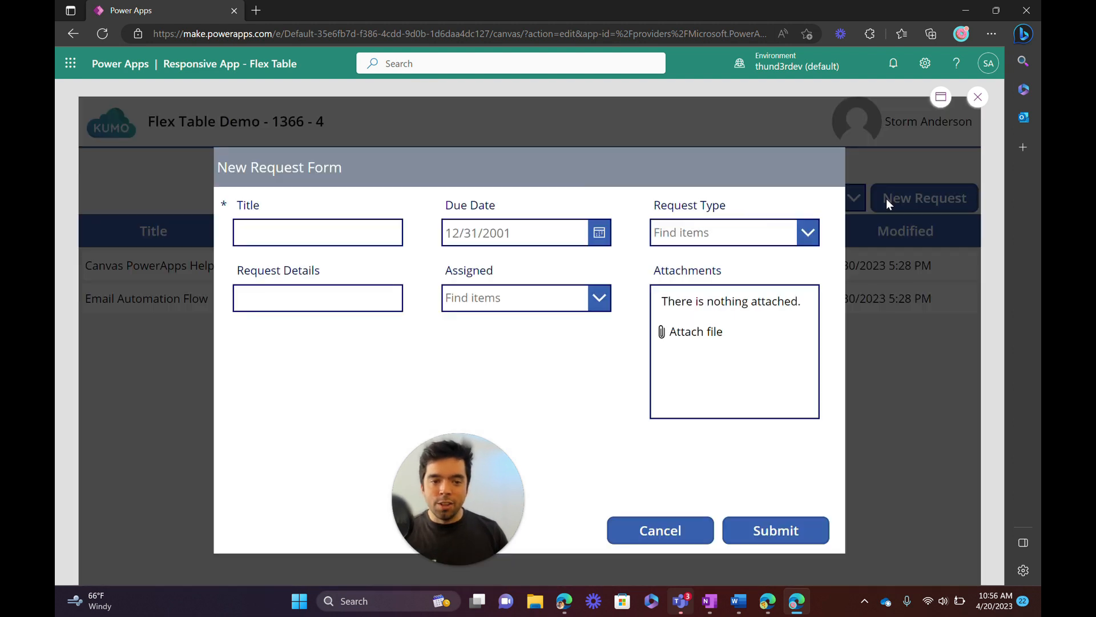
key(Escape)
- Set the Submit button's OnSelect formula to SubmitForm(Form1)
click(657, 435)
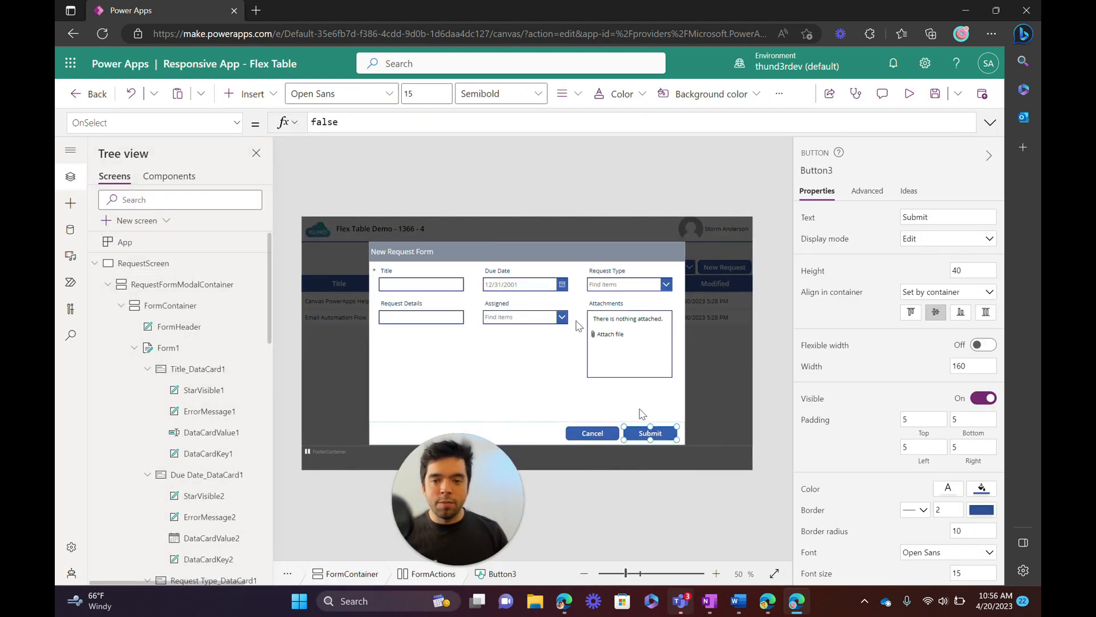
double_click(328, 122)
text(SubM)
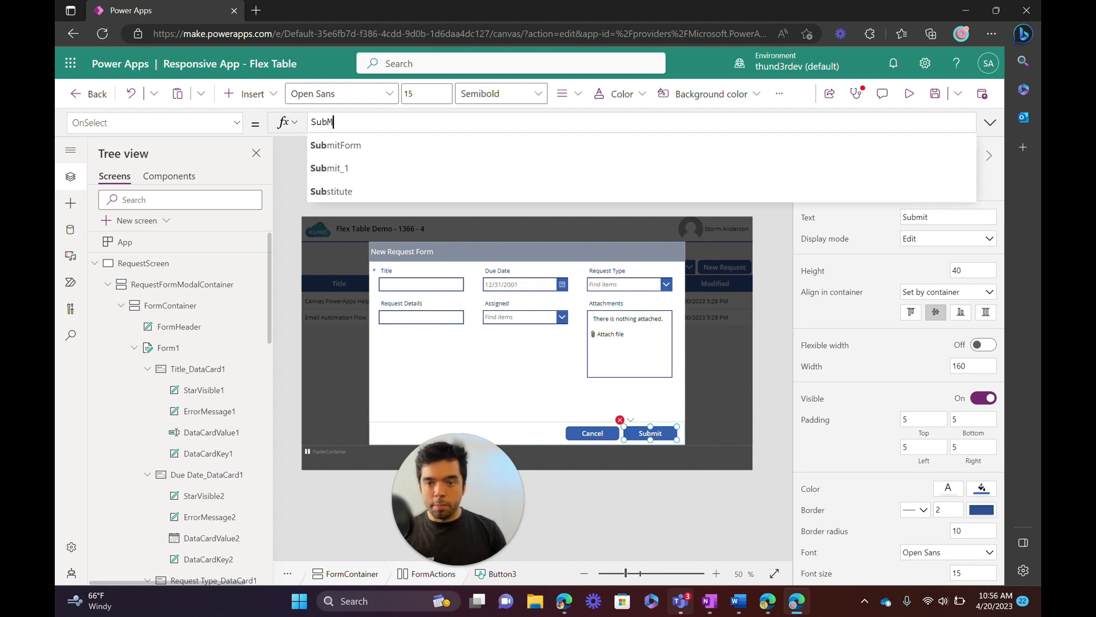
text(i)
key(Tab)
text(Form1)
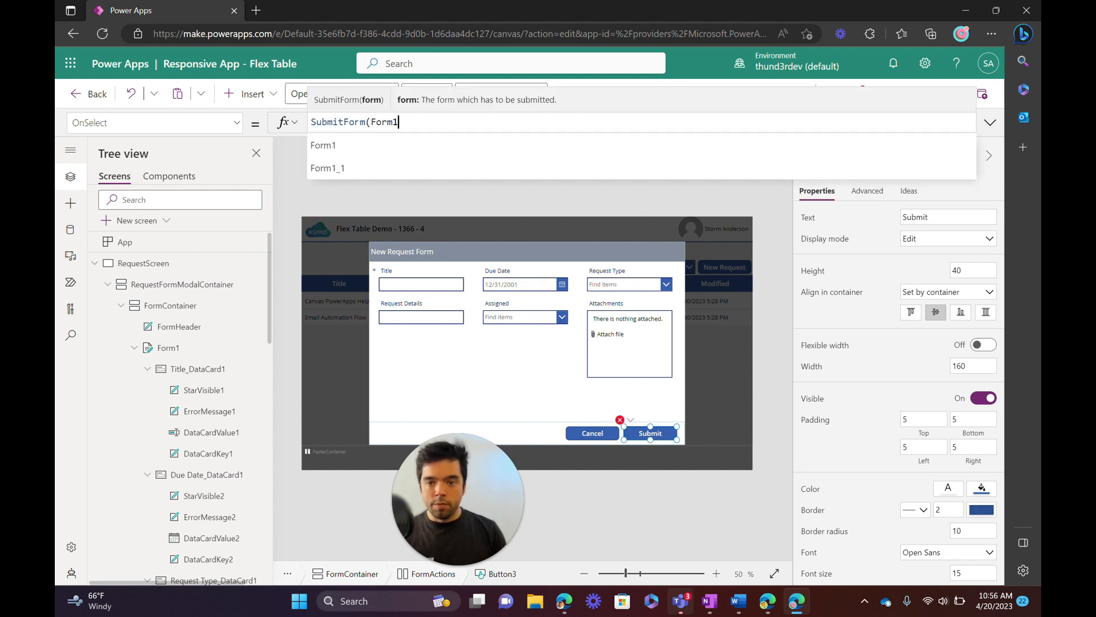
text())
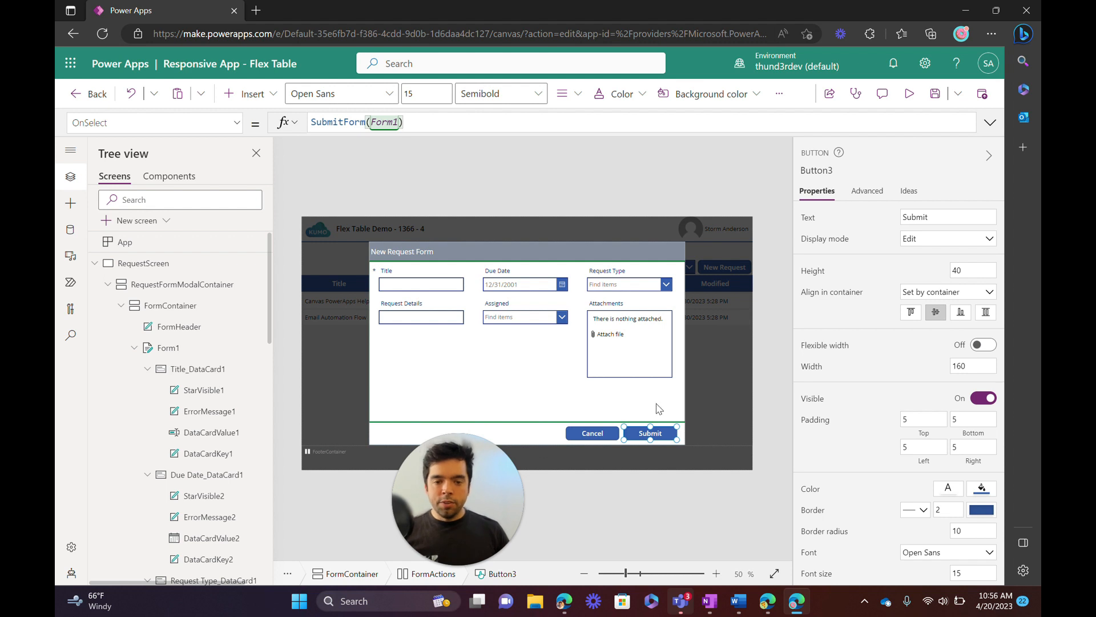
- Replace Form1's OnSuccess formula with a Notify call using the text "Form was Saved" and NotificationType.Success
click(658, 408)
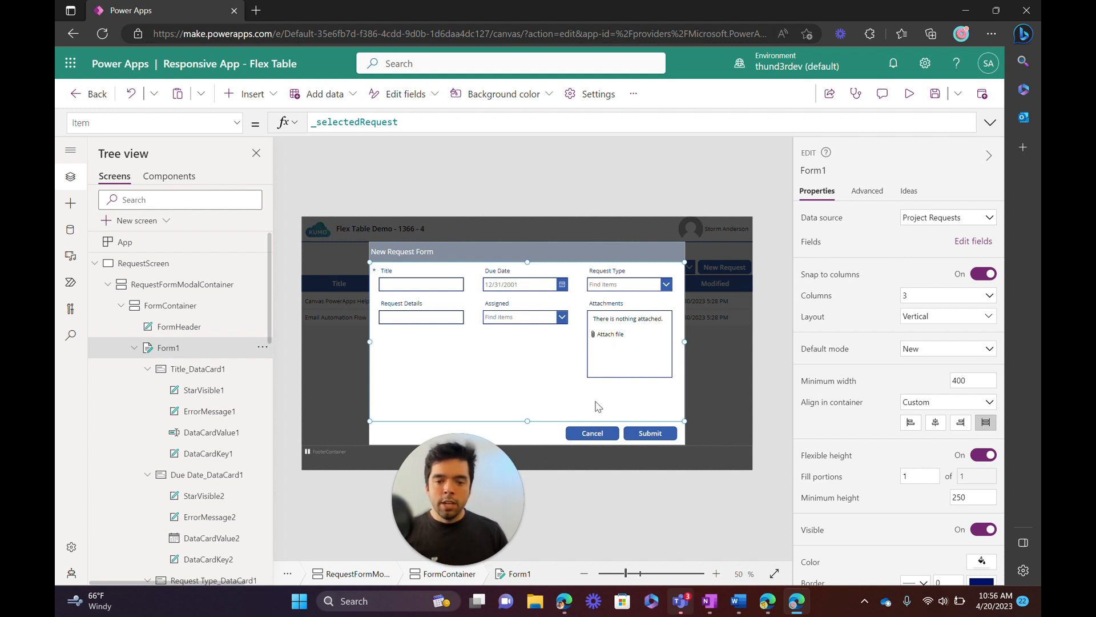
click(236, 122)
scroll(167, 183, down, 3)
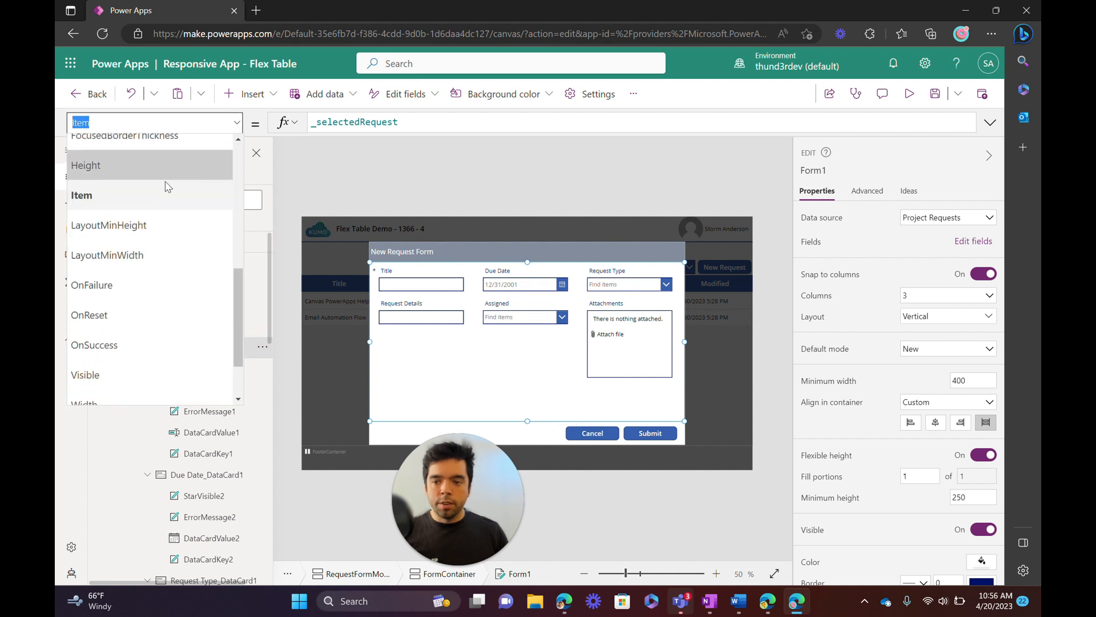
click(86, 344)
click(324, 122)
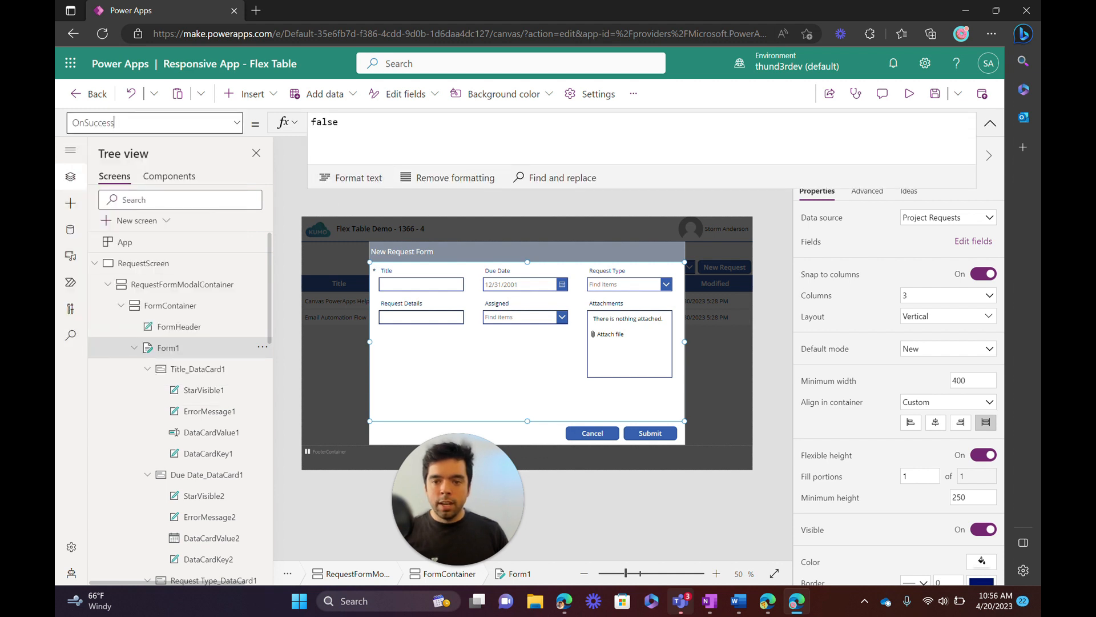
key(ctrl+a)
text(N)
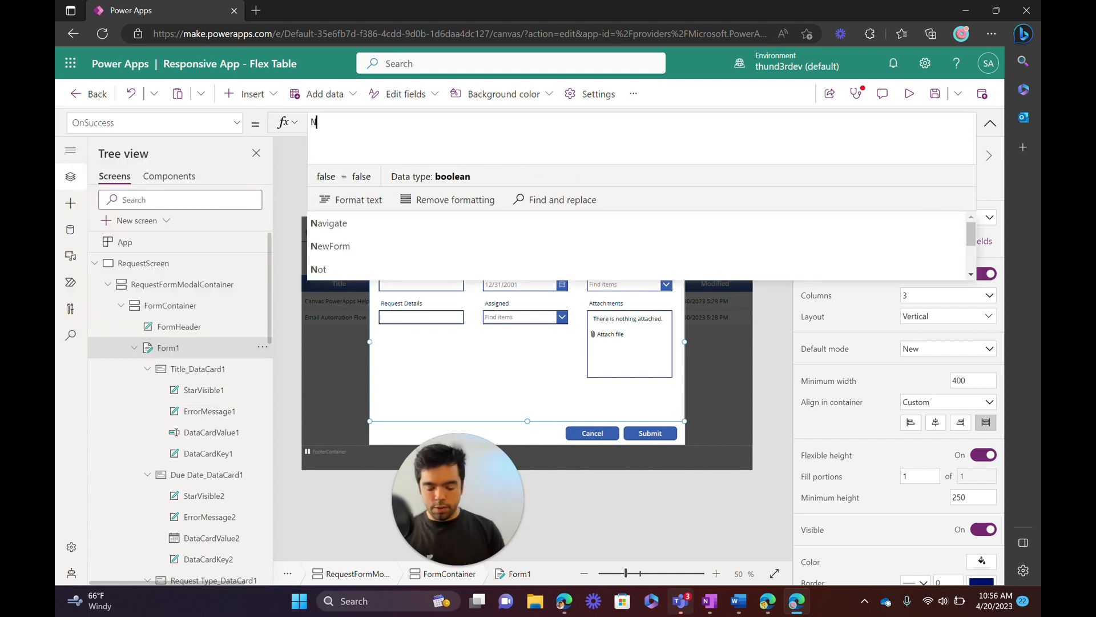
text(otify("Form was Save)
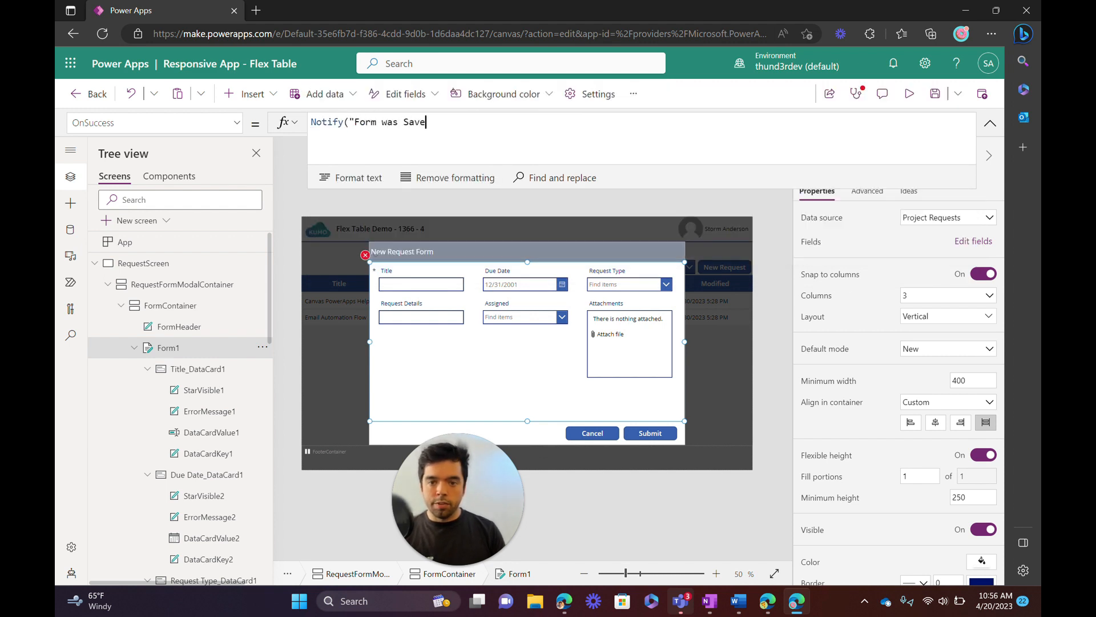
text(d",Succ)
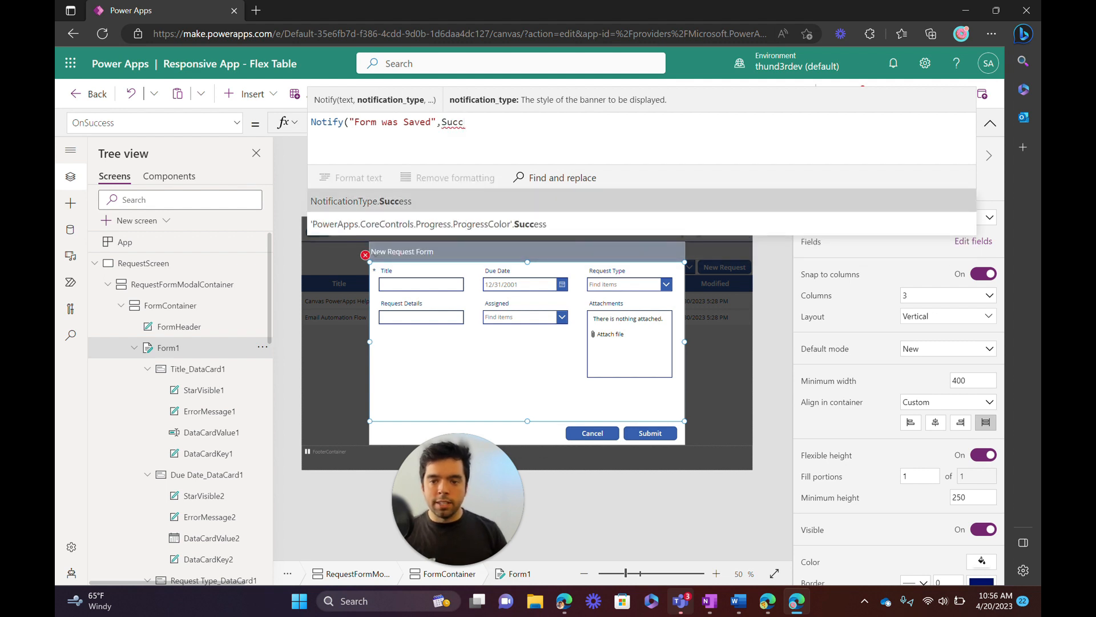
key(Tab)
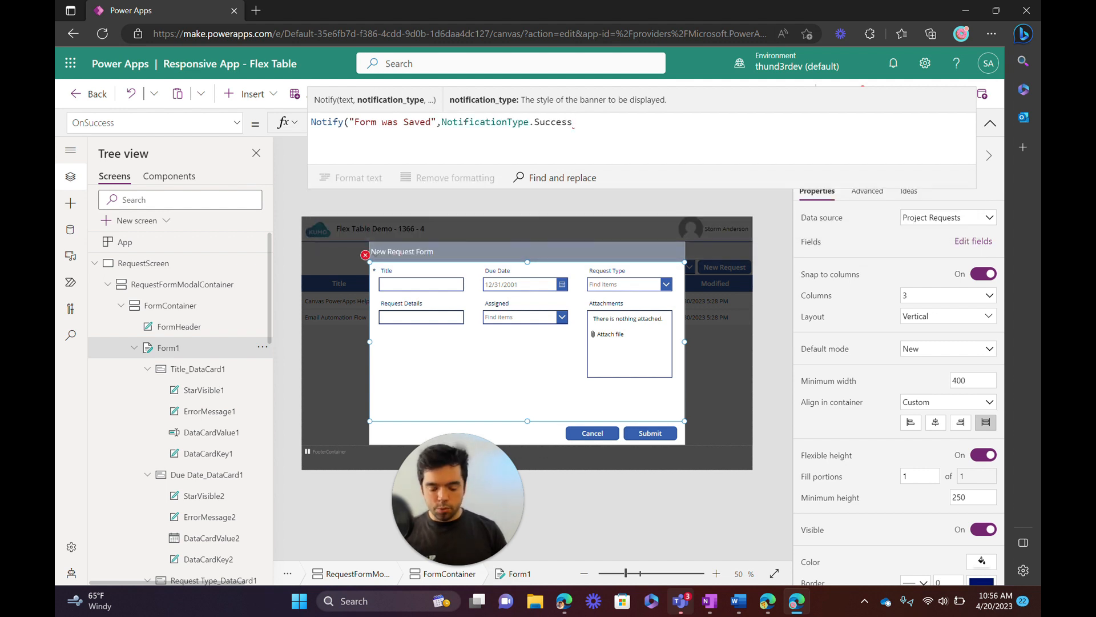
- Complete the Notify call with a timeout of 1000 milliseconds and end the statement with a semicolon
text(,500)
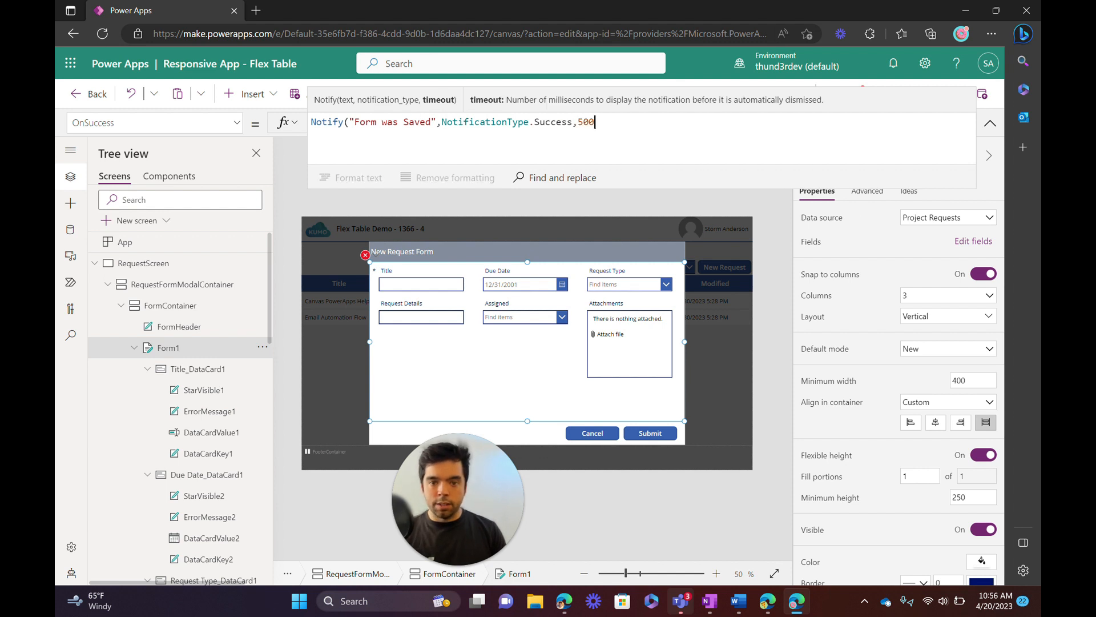
key(BackSpace)
key(BackSpace)
key(BackSpace)
text(1000)
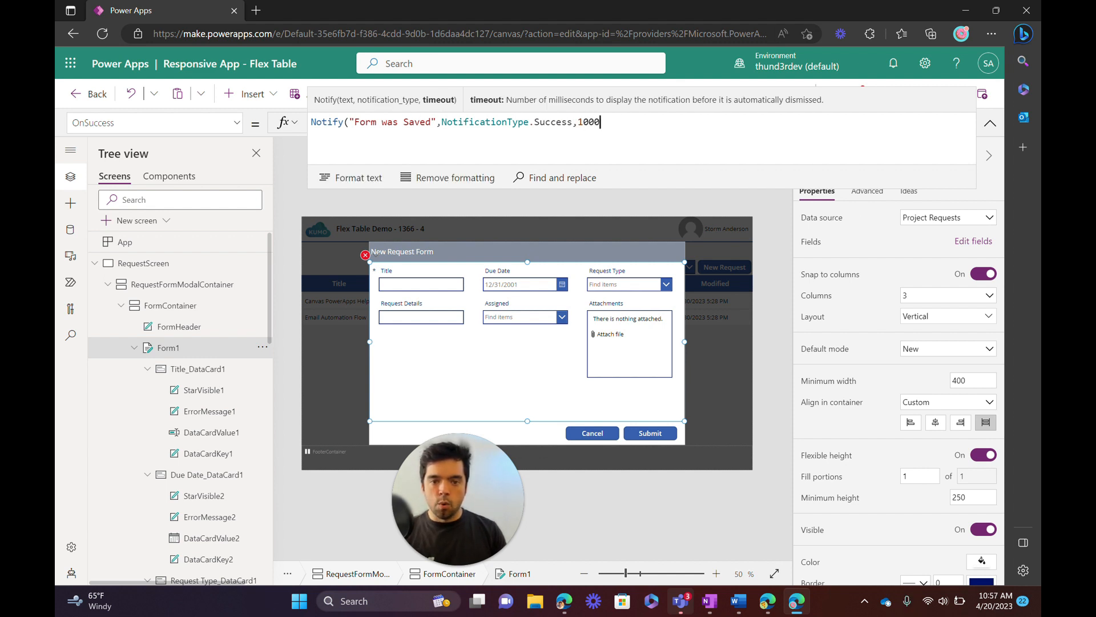
text())
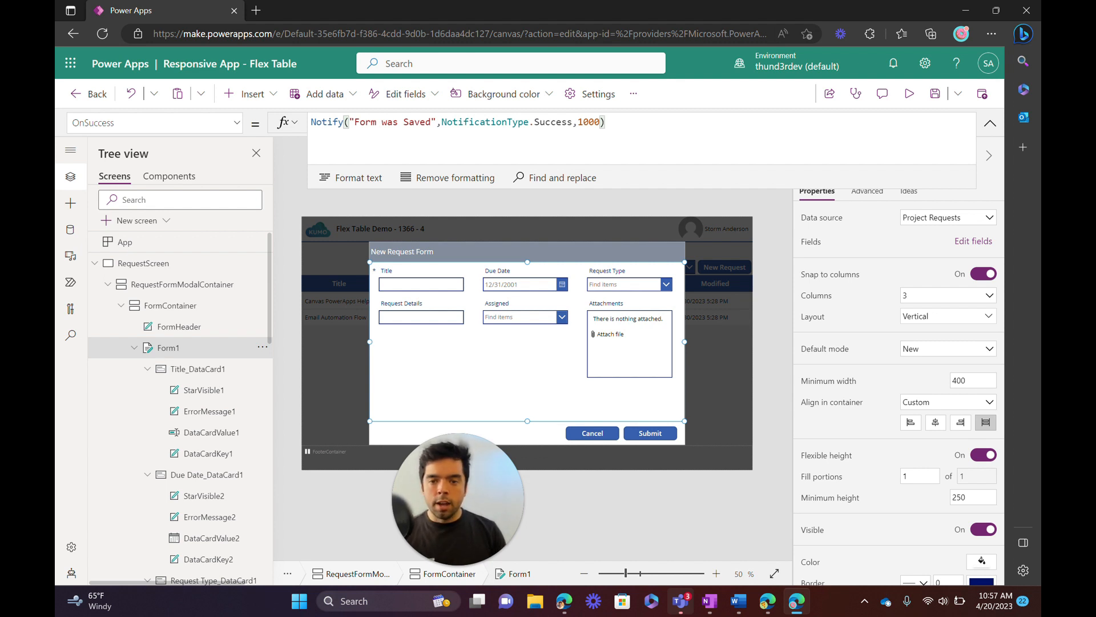
text(;)
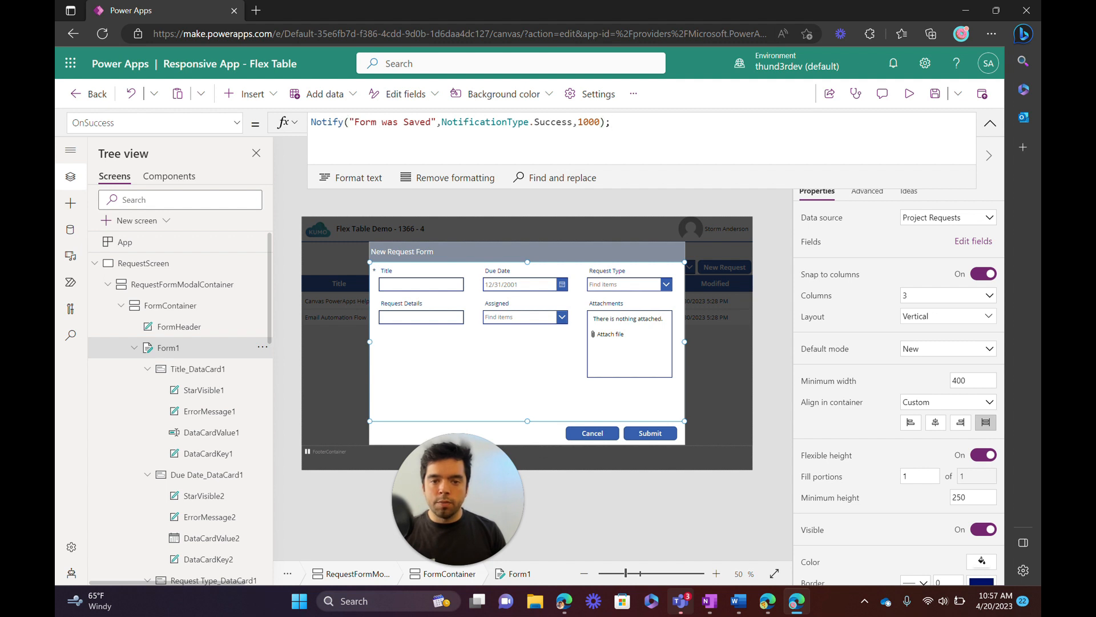
double_click(592, 122)
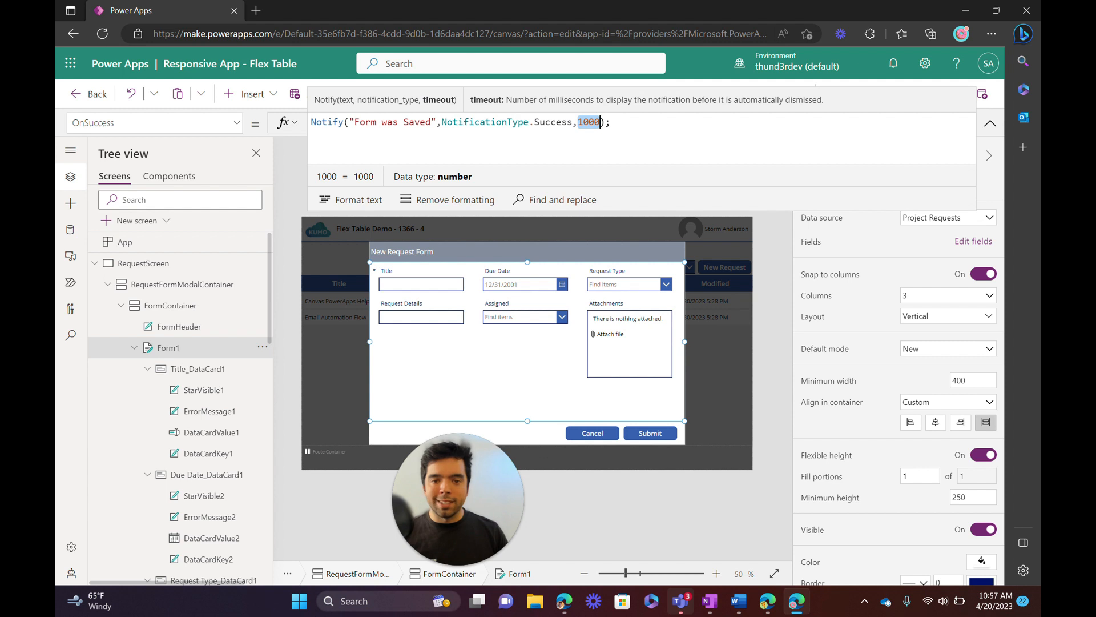
- Add the statement UpdateContext({_showFormModal:false}) on a new line after the Notify call in Form1's OnSuccess formula
click(612, 122)
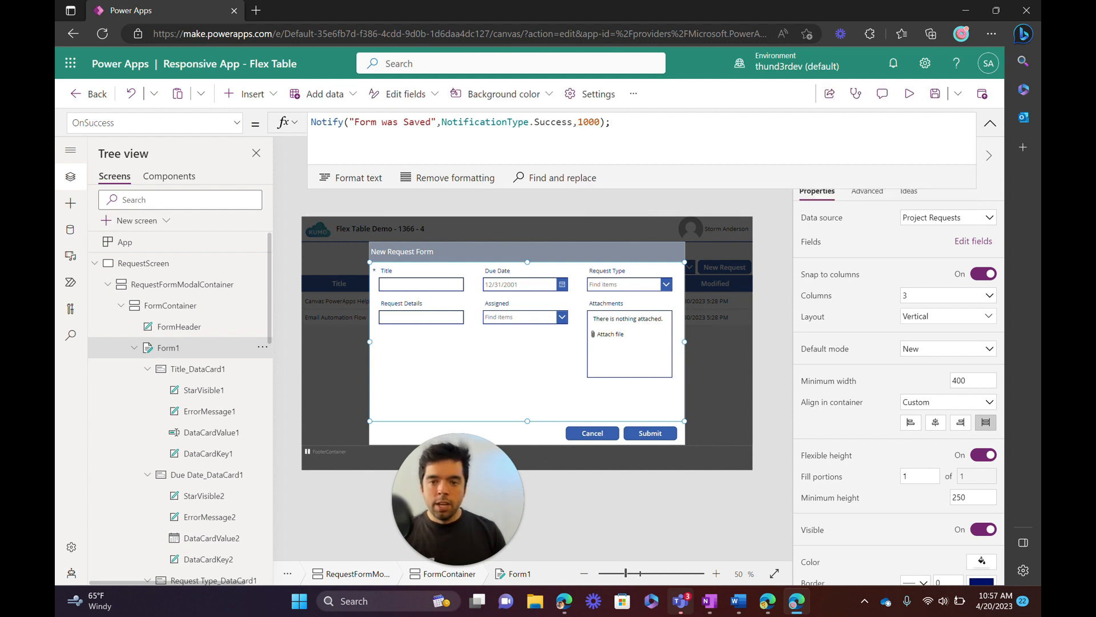
key(shift+Return)
text(UpdateContext)
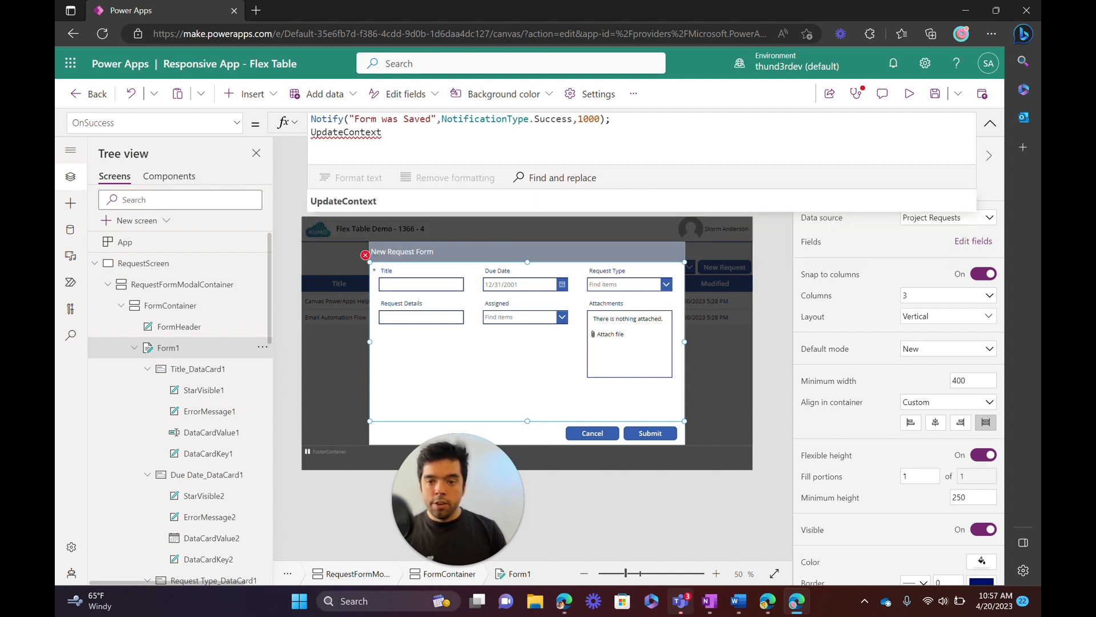
text(()
key(Tab)
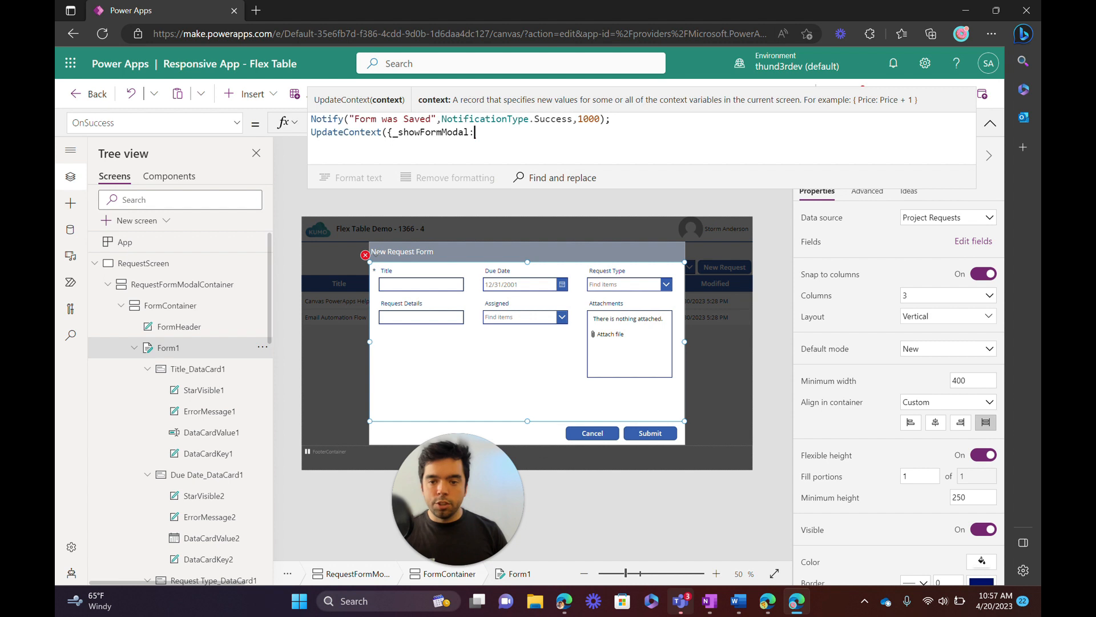
text(false}))
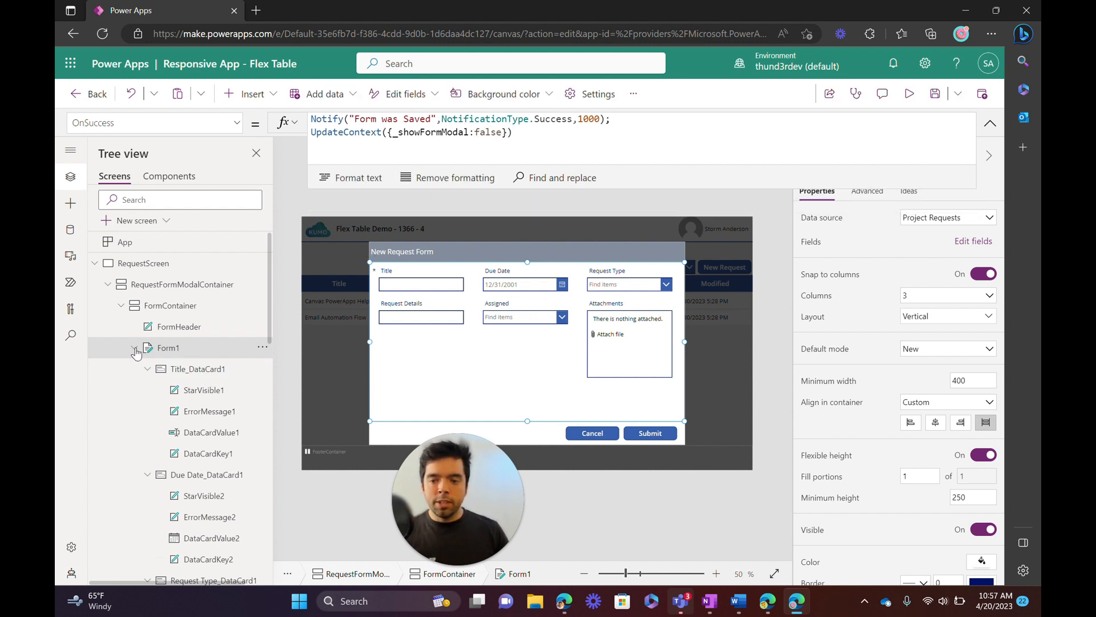
- Collapse Form1 in the control tree and rename the Cancel button, Button2, as FormCancelBtn
click(134, 347)
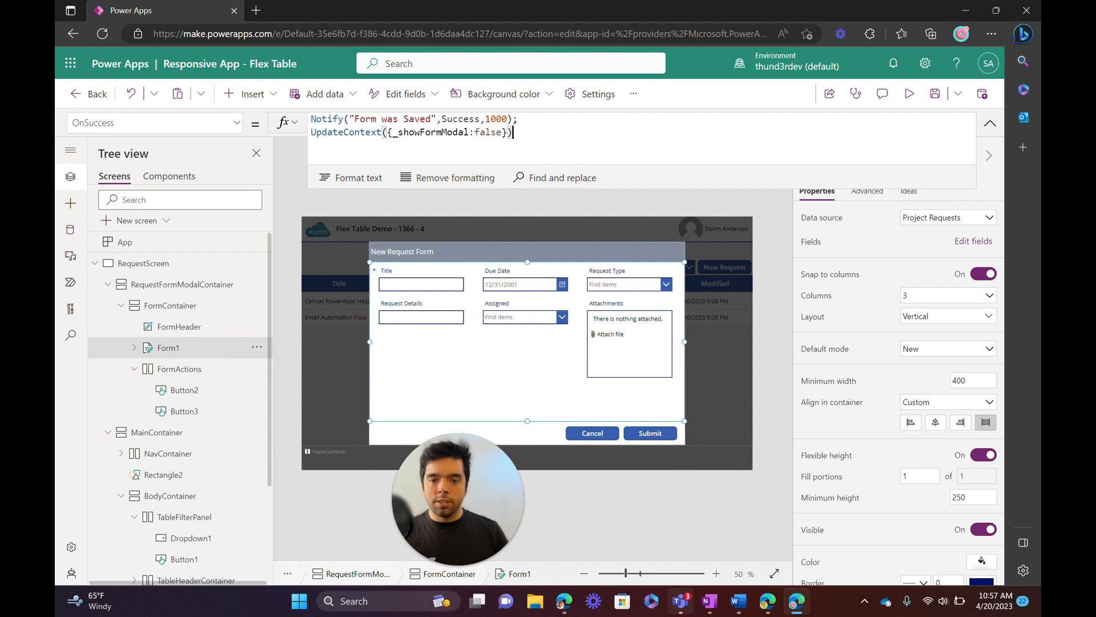
drag(513, 132, 310, 135)
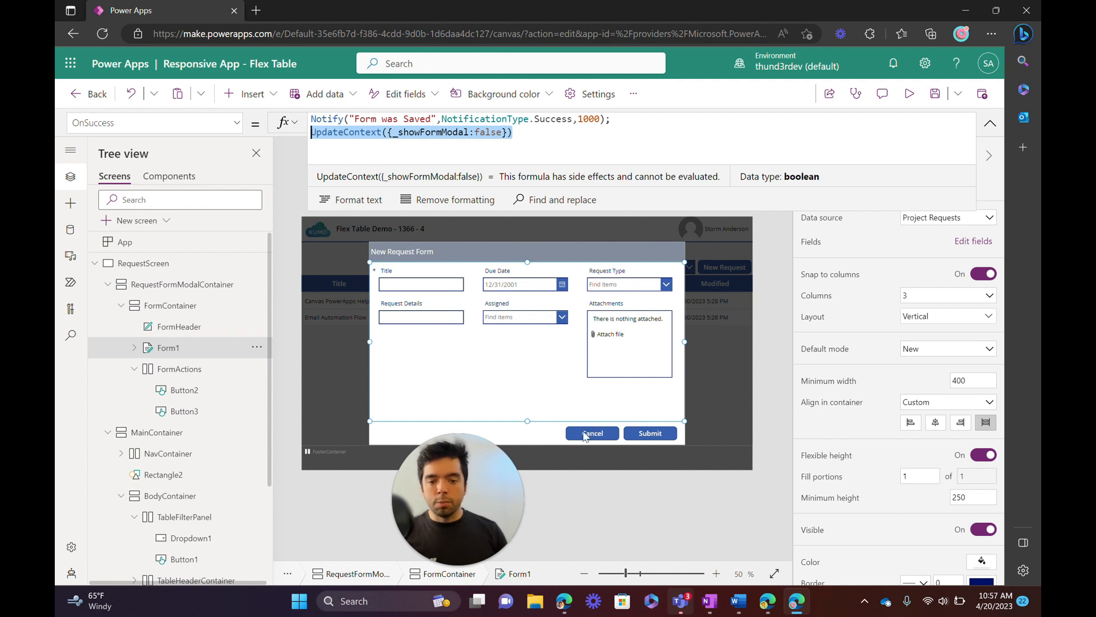
click(185, 383)
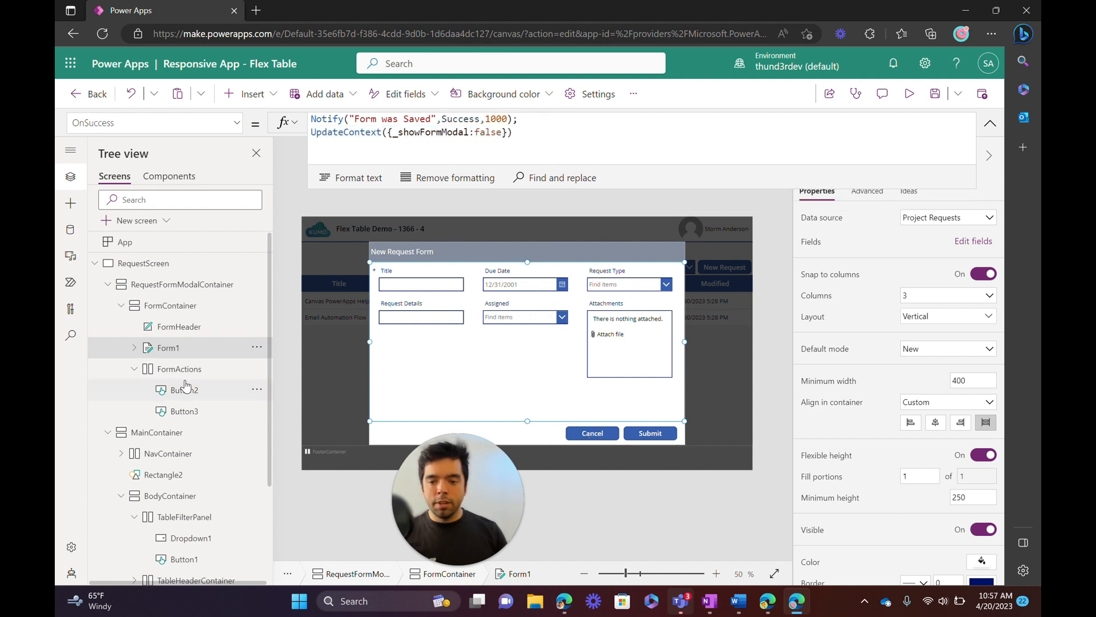
right_click(201, 390)
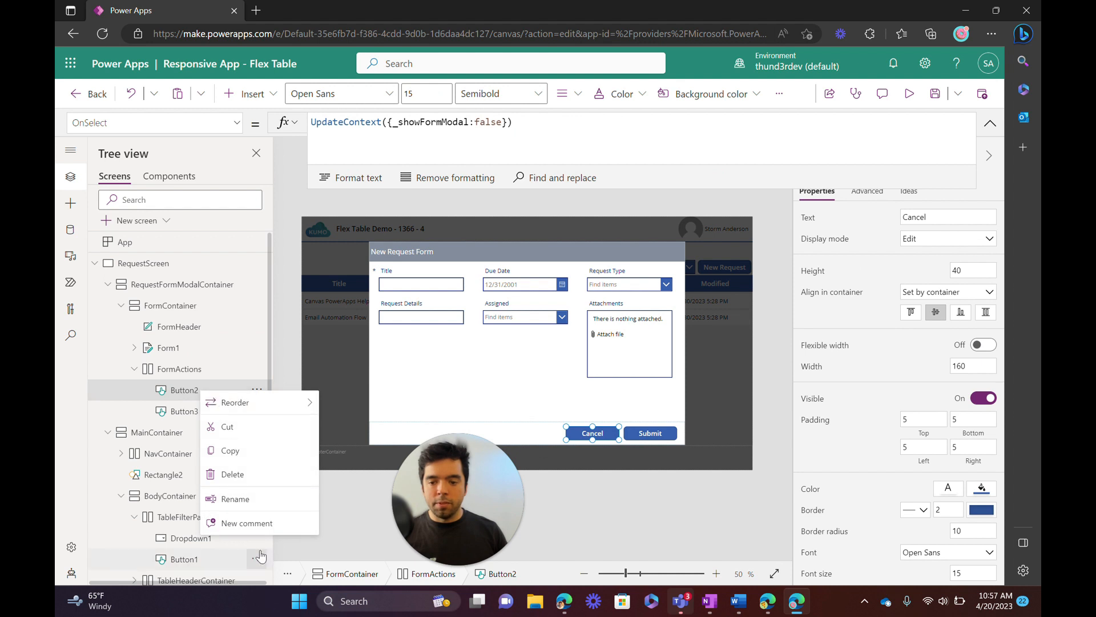
click(256, 502)
text(F)
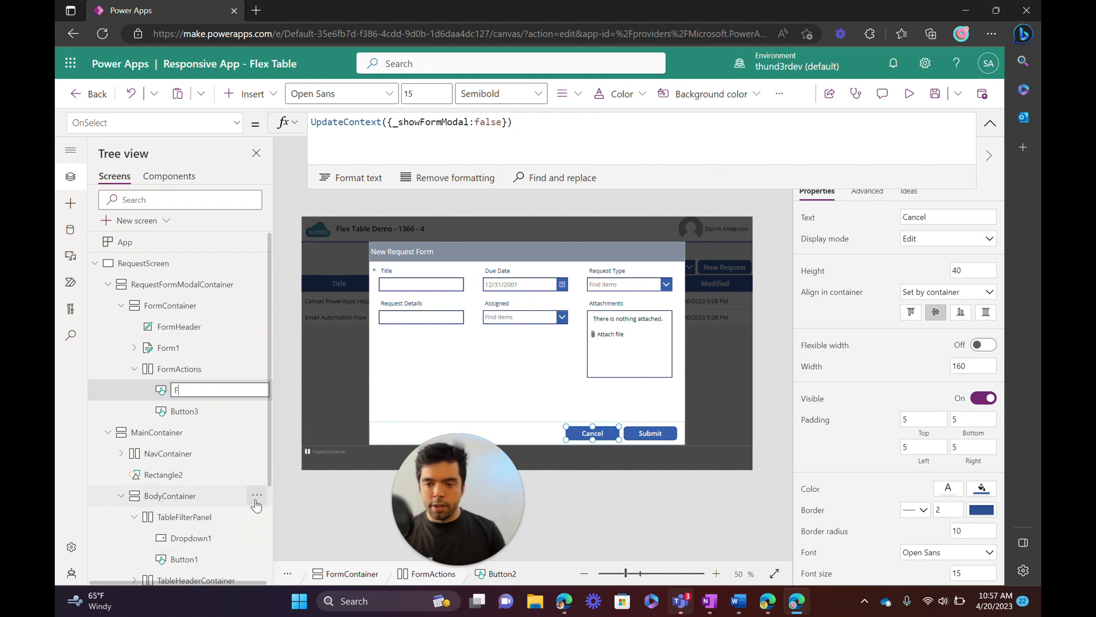
text(ormCancelBtn)
key(Return)
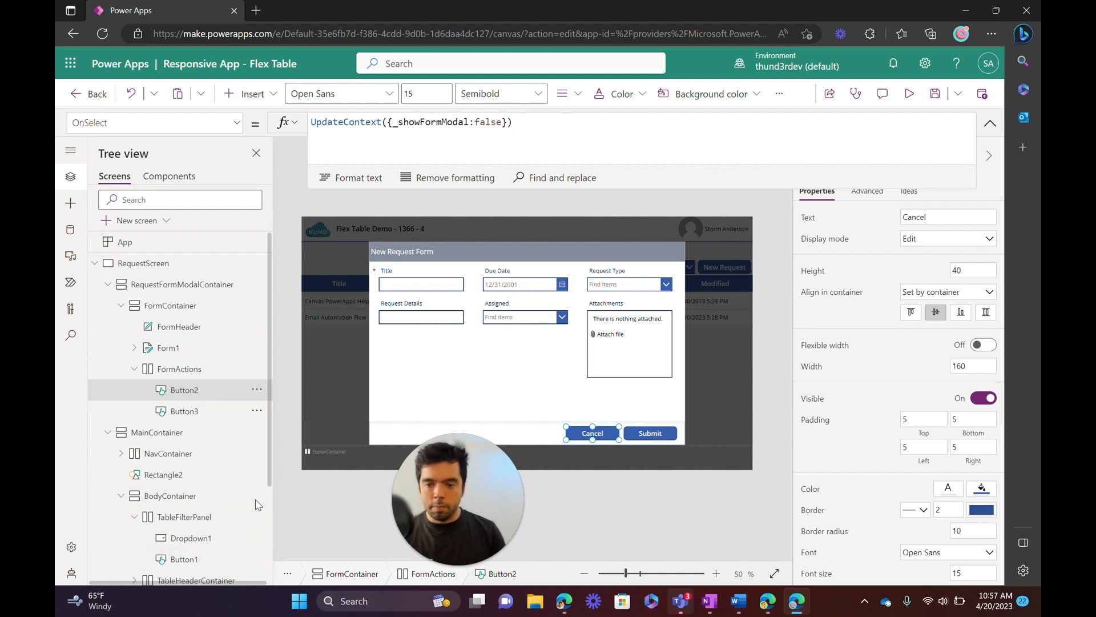
- Rename the Submit button, Button3, as FormSubmitBtn
right_click(192, 419)
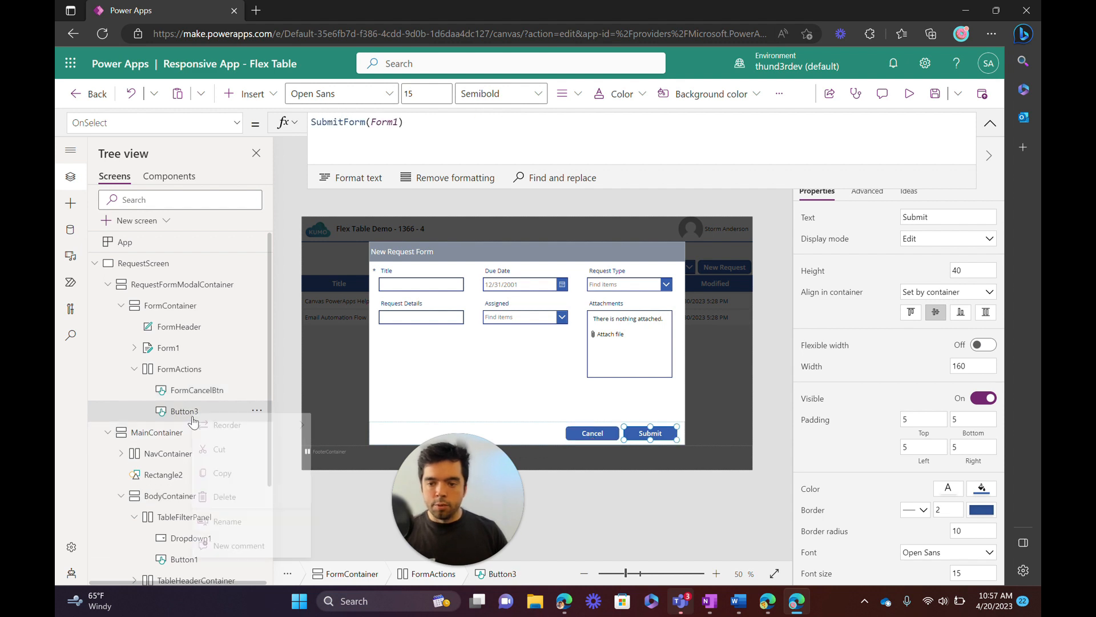
click(252, 526)
text(FormSubmit)
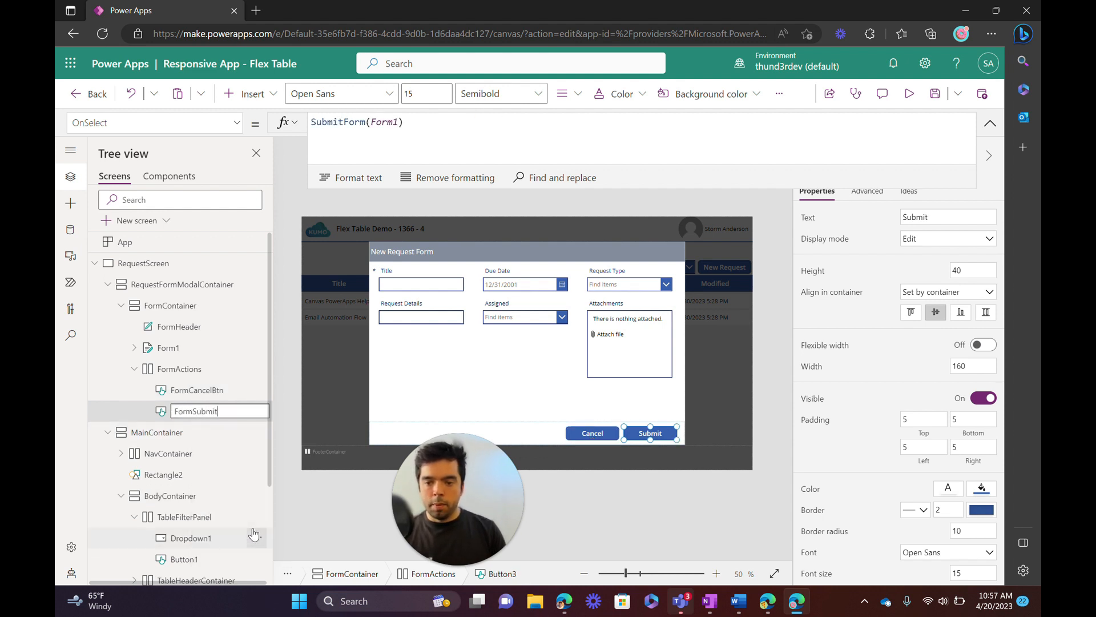
key(Return)
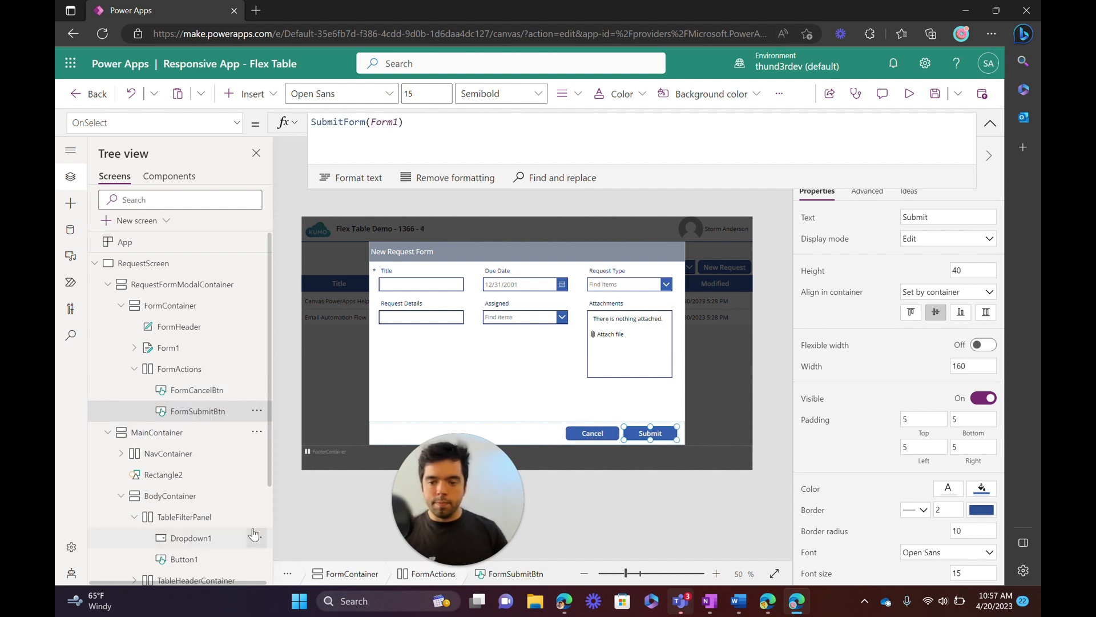
- Replace the UpdateContext statement in Form1's OnSuccess formula with Select(FormCancelBtn), keeping the Notify call
click(183, 346)
click(130, 124)
click(522, 132)
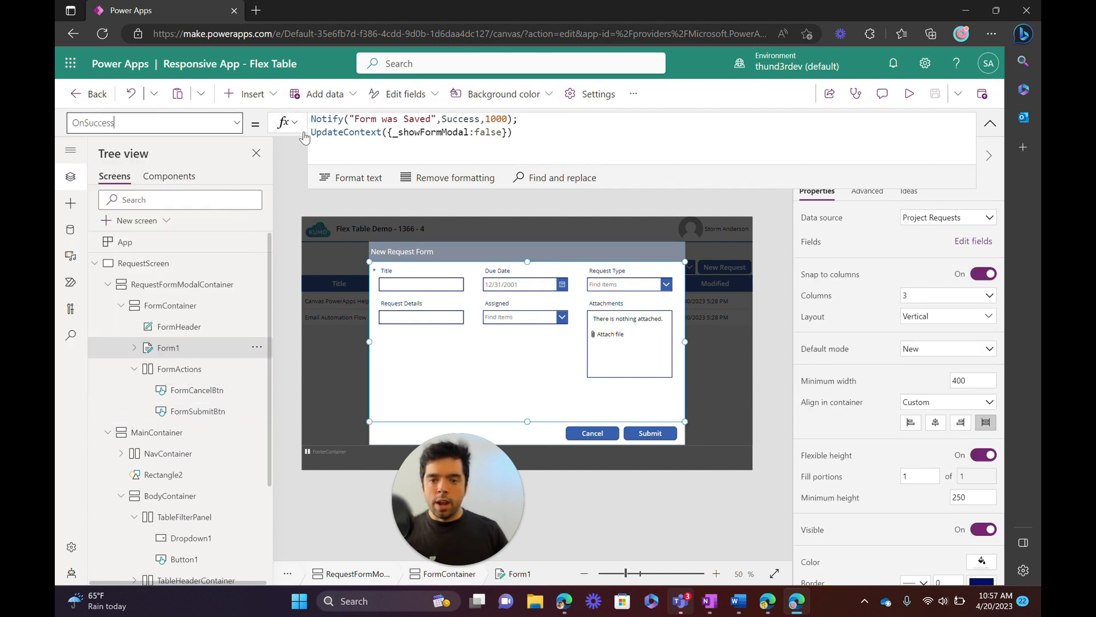
drag(316, 132, 513, 133)
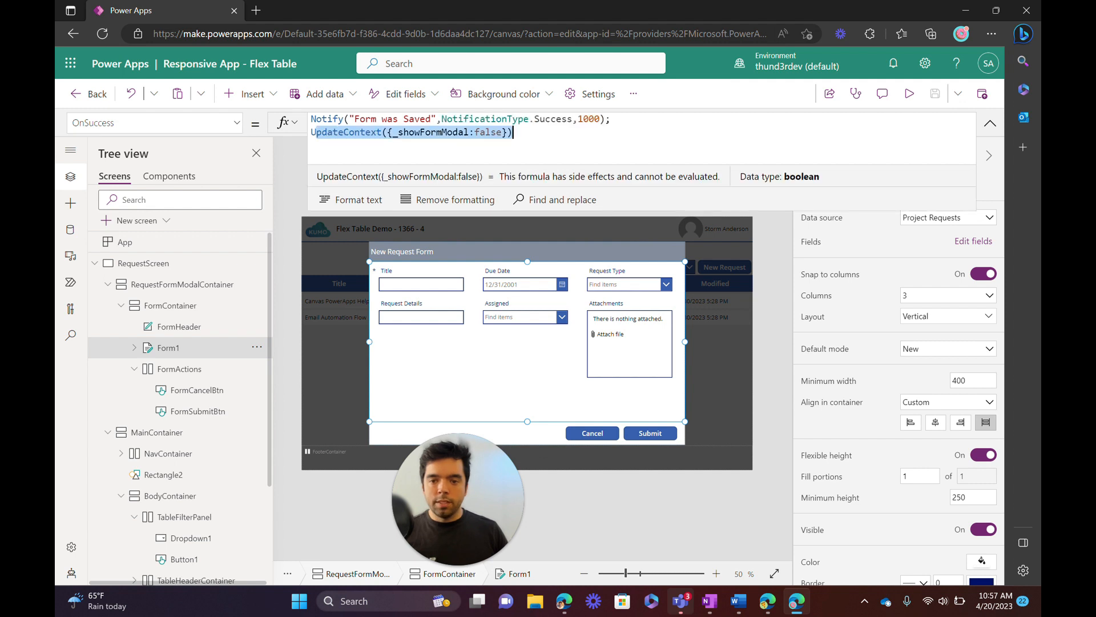
key(BackSpace)
key(BackSpace)
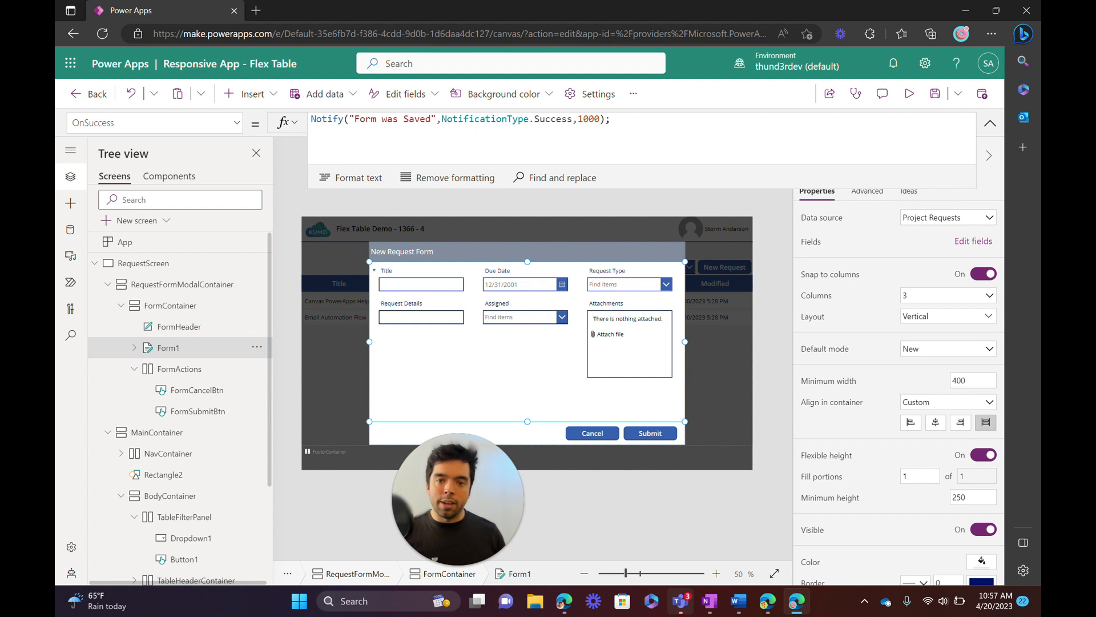
text(Sele)
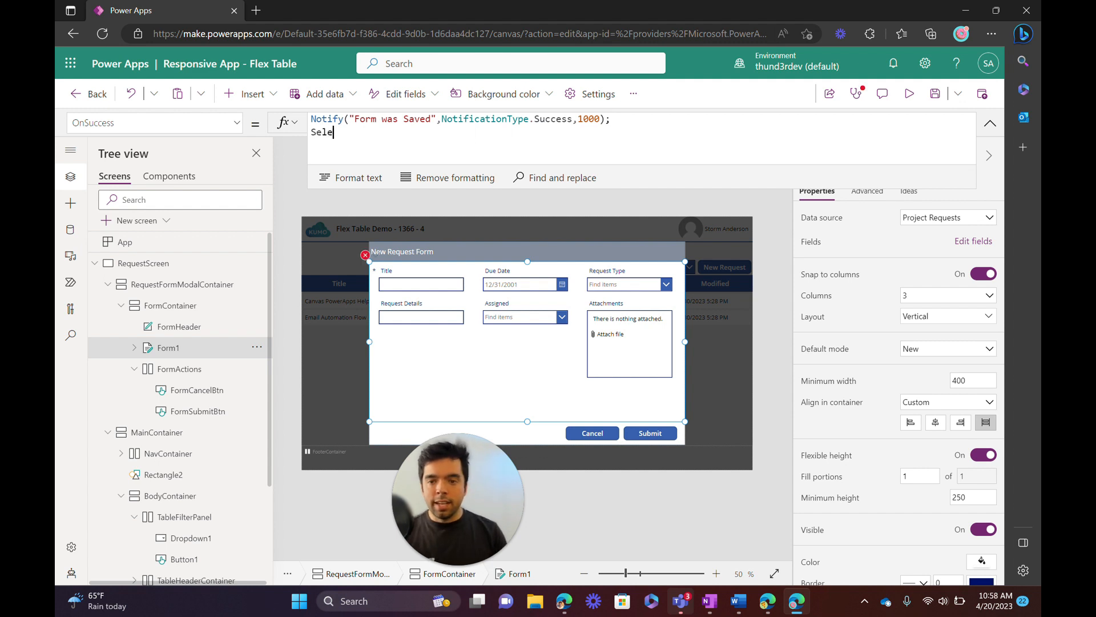
text(ct(Form)
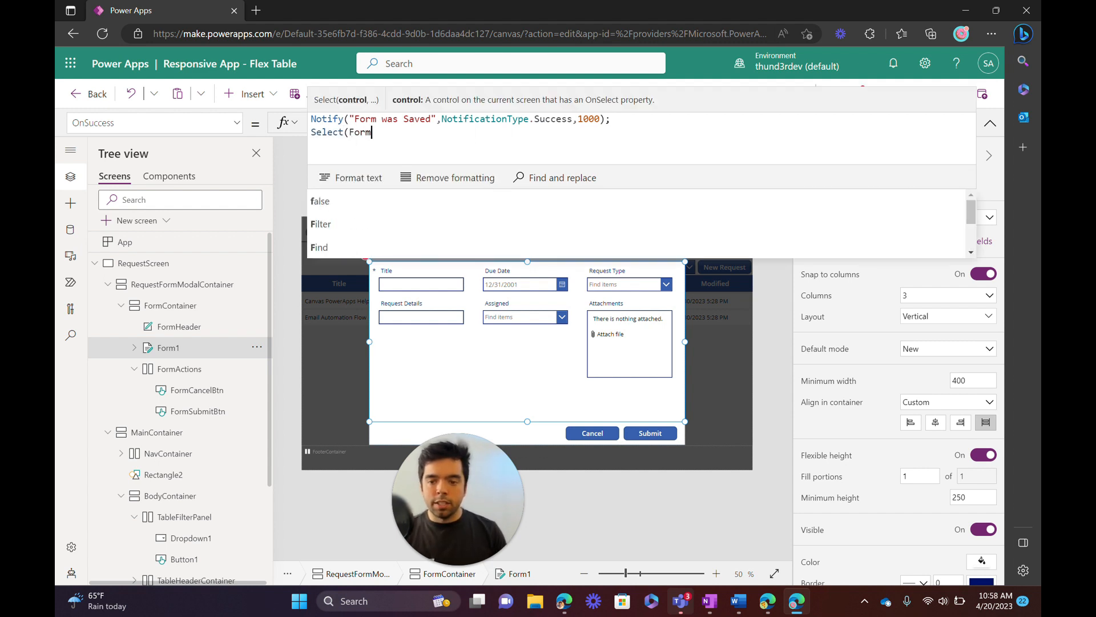
text(CancelBtn))
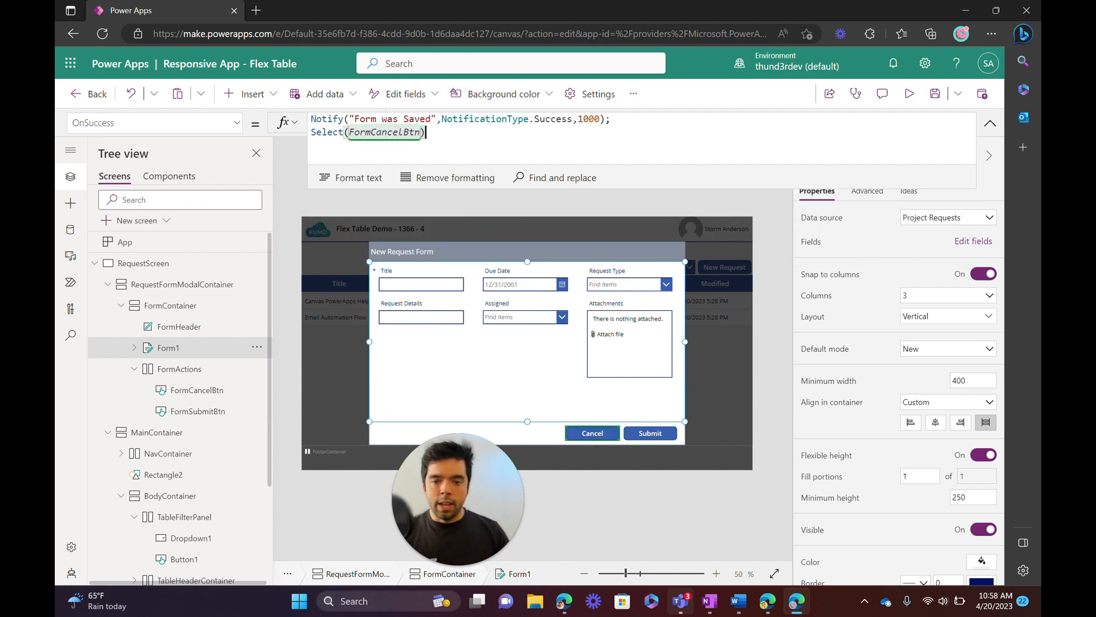
- Preview the app and start a new request with the title Test and the due date 4/20/2023
key(F5)
click(358, 241)
text(Test)
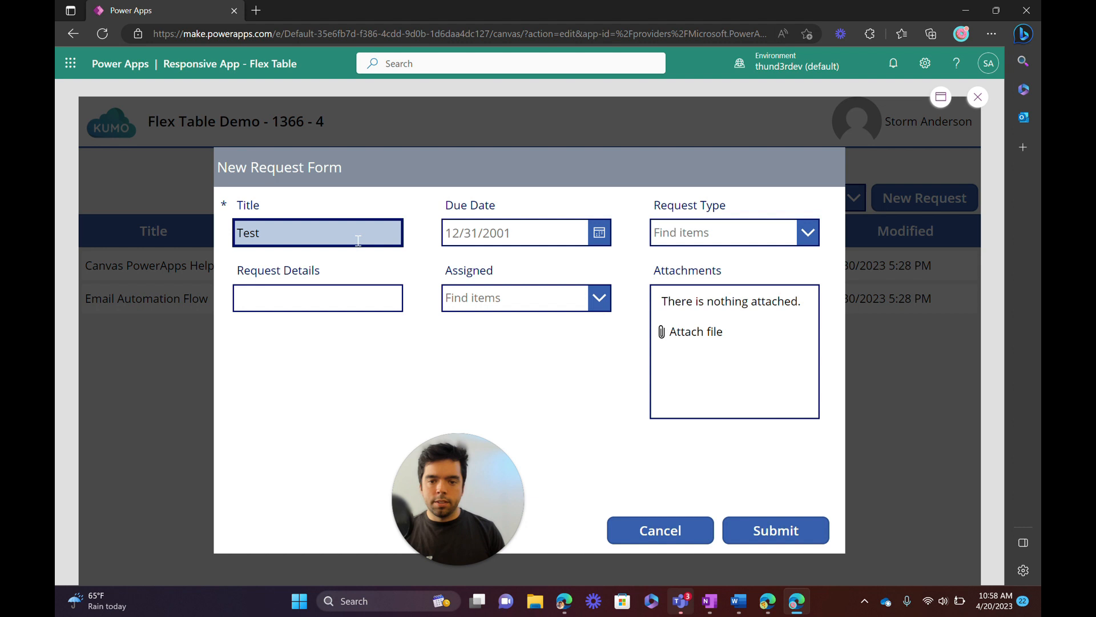
click(592, 234)
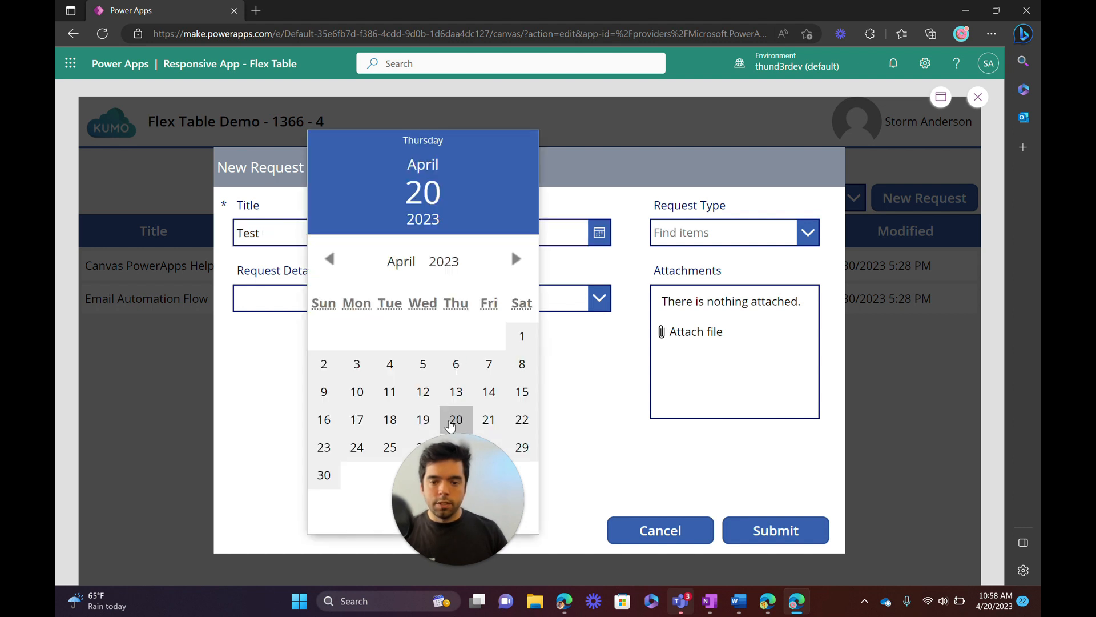
drag(456, 497, 121, 485)
click(445, 509)
- Set the request type to Development, enter testing as the request details, and assign the request to a person
click(724, 233)
click(696, 299)
click(357, 296)
text(testing)
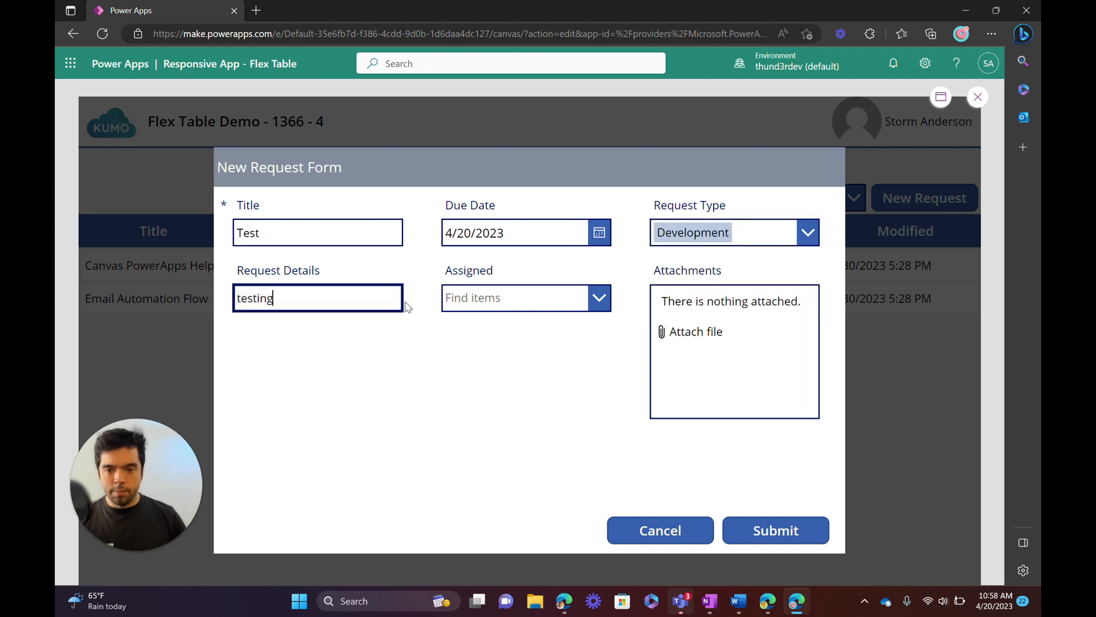
click(497, 298)
text(storm)
click(534, 382)
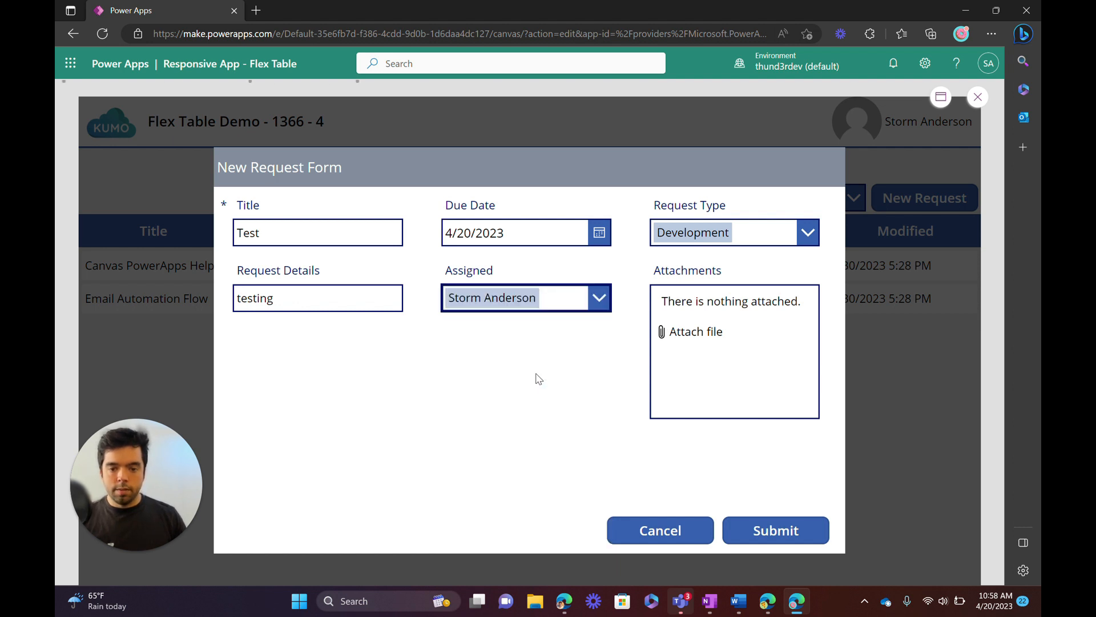
- Submit the new request, then open the Test record from the table to check it and cancel the form
click(765, 531)
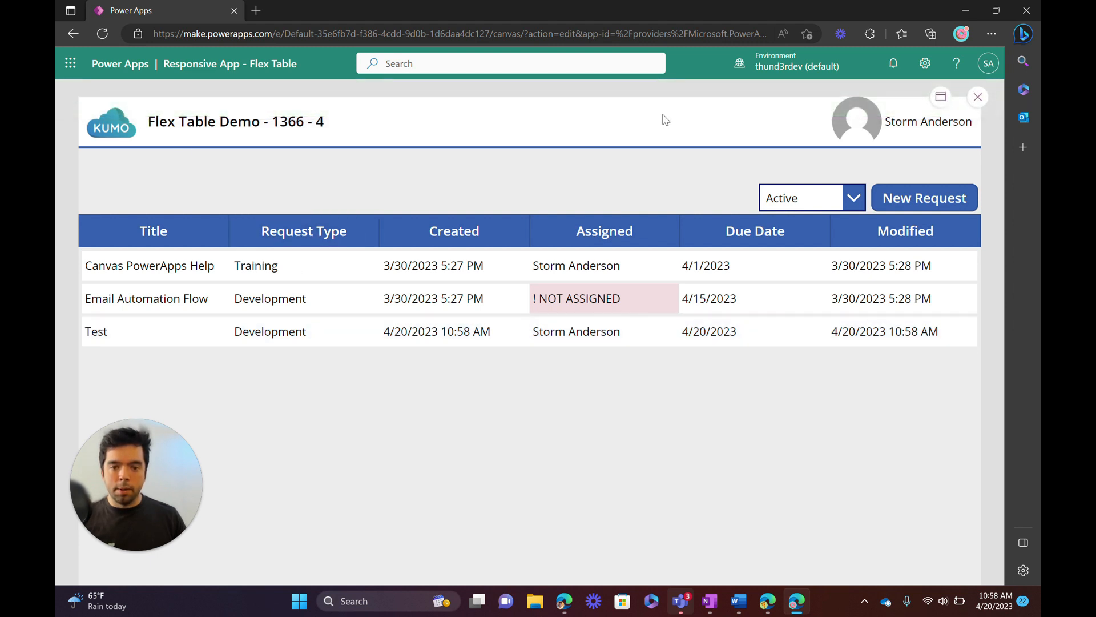
click(344, 338)
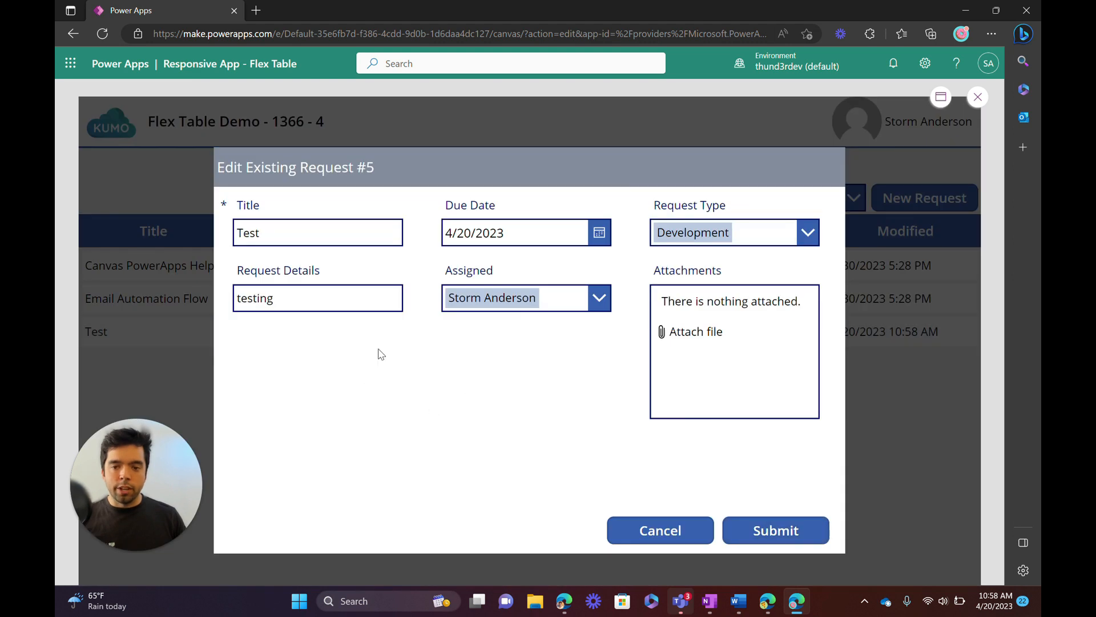
click(665, 536)
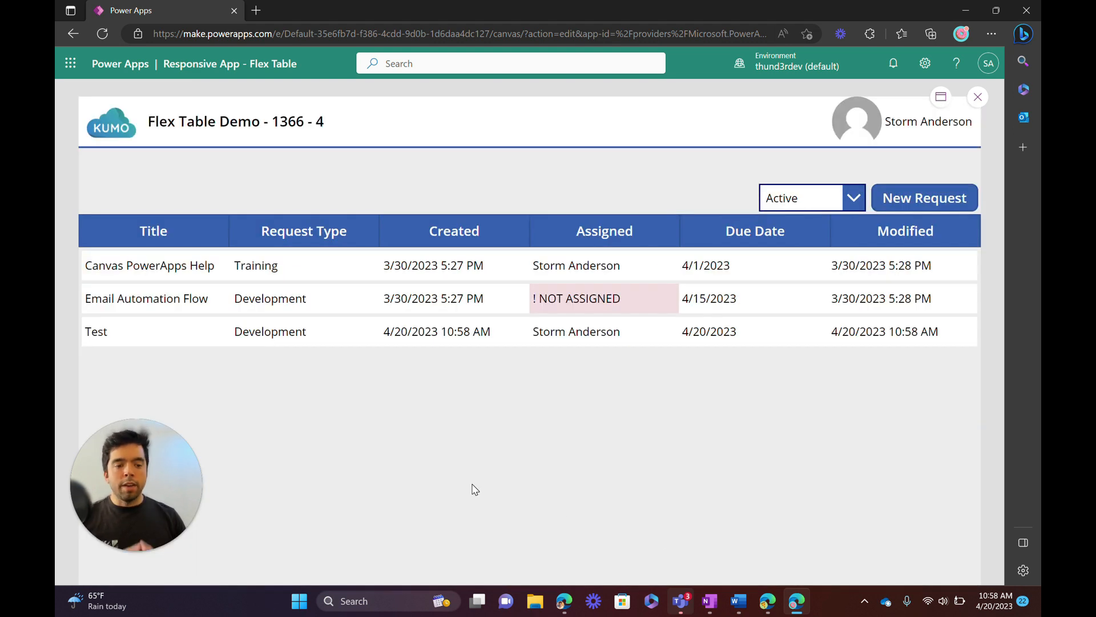